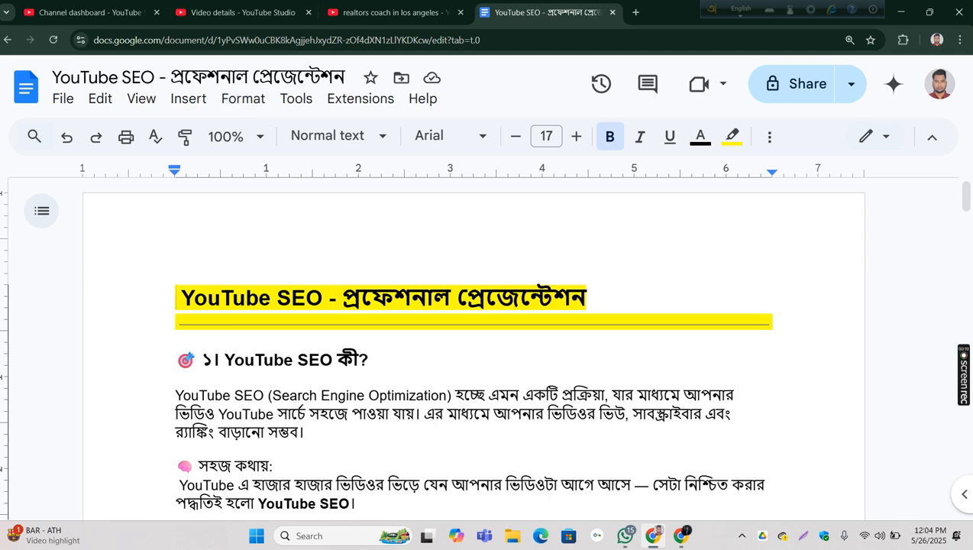
Step: Examine the YouTube SEO definition in section ১ and select the simple-terms explanation paragraph below it
scroll(964, 192, down, 3)
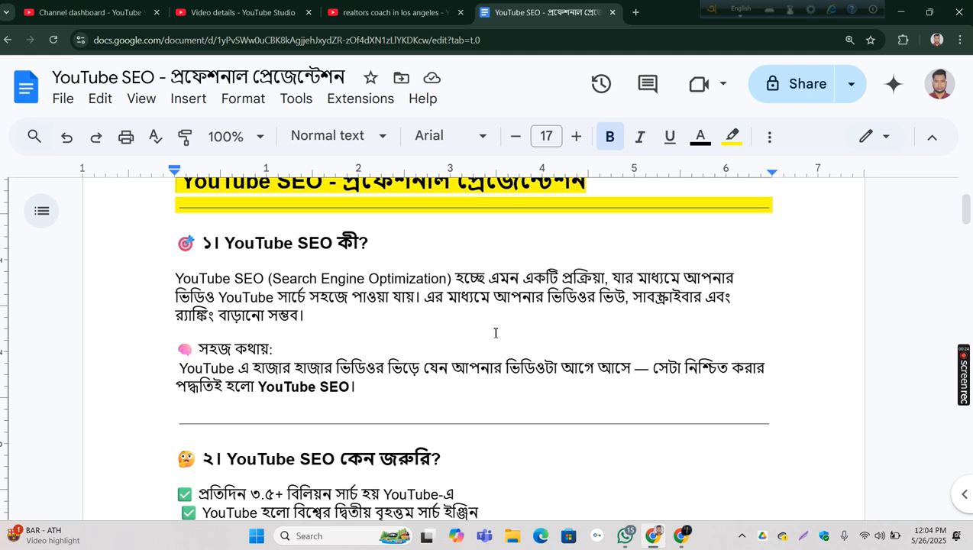
scroll(375, 291, down, 2)
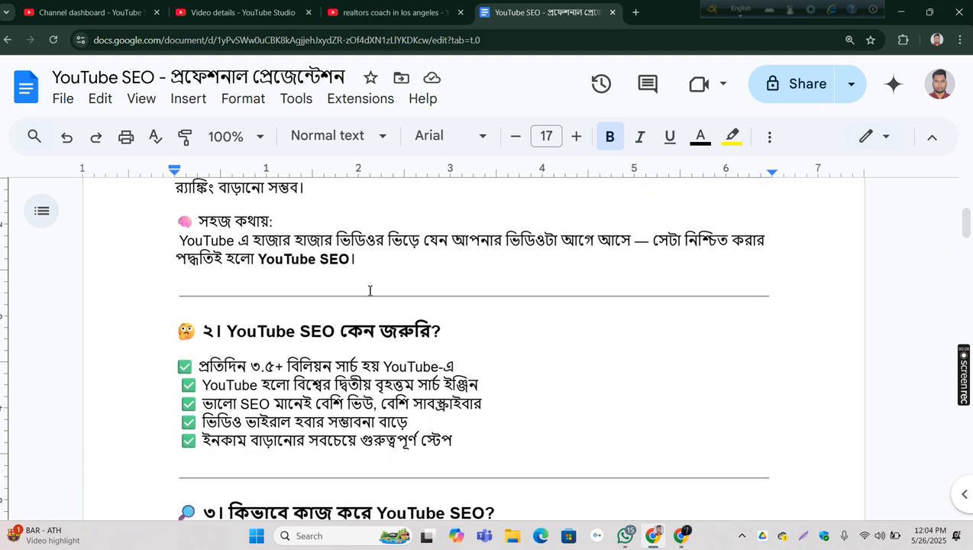
drag(180, 240, 357, 262)
drag(278, 221, 284, 239)
drag(176, 241, 505, 256)
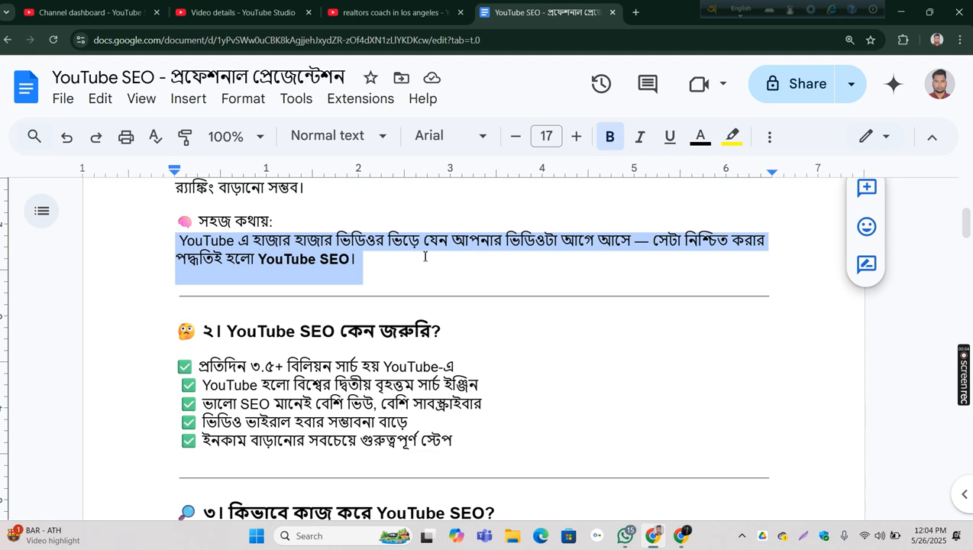
drag(426, 257, 407, 257)
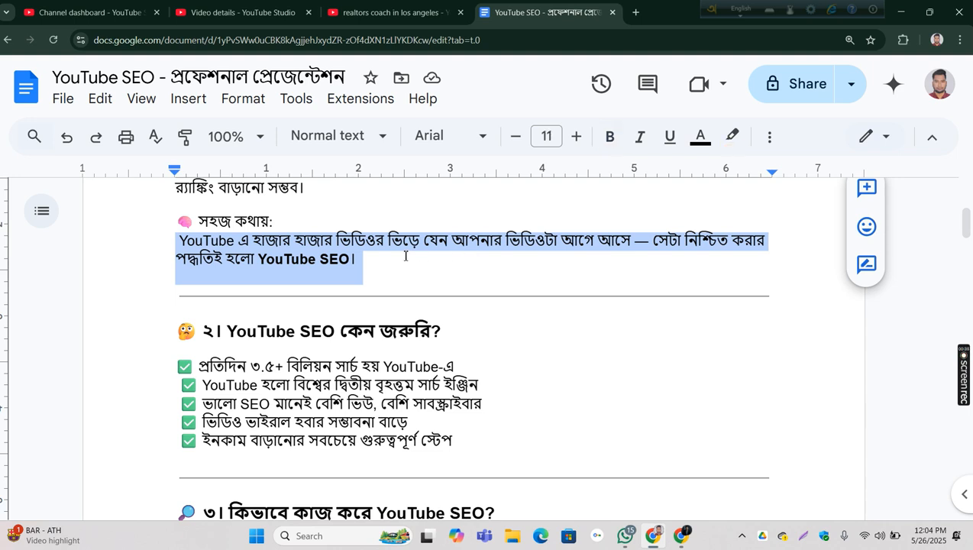
Step: Select the checklist lines under section ২, "YouTube SEO কেন জরুরি?", extending the selection through the last line
scroll(938, 238, down, 3)
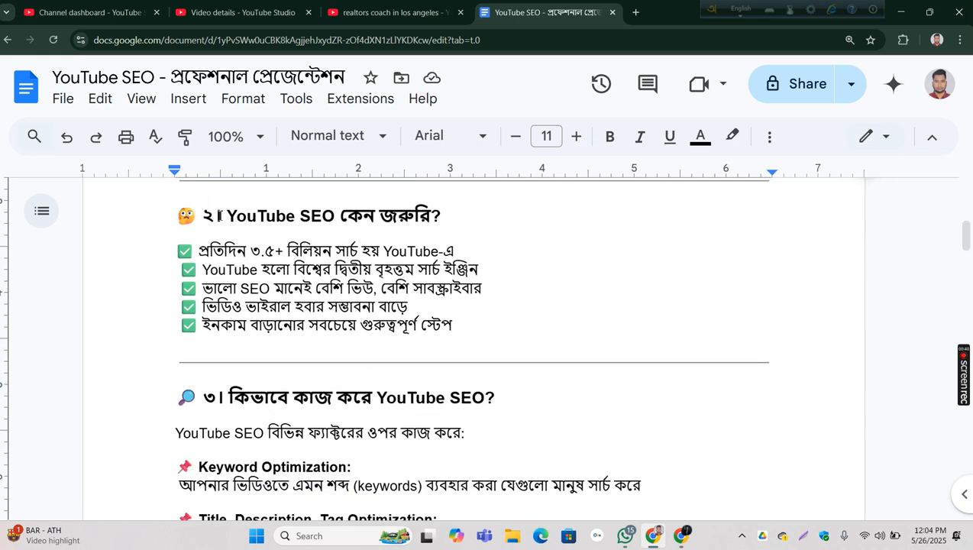
drag(198, 246, 486, 270)
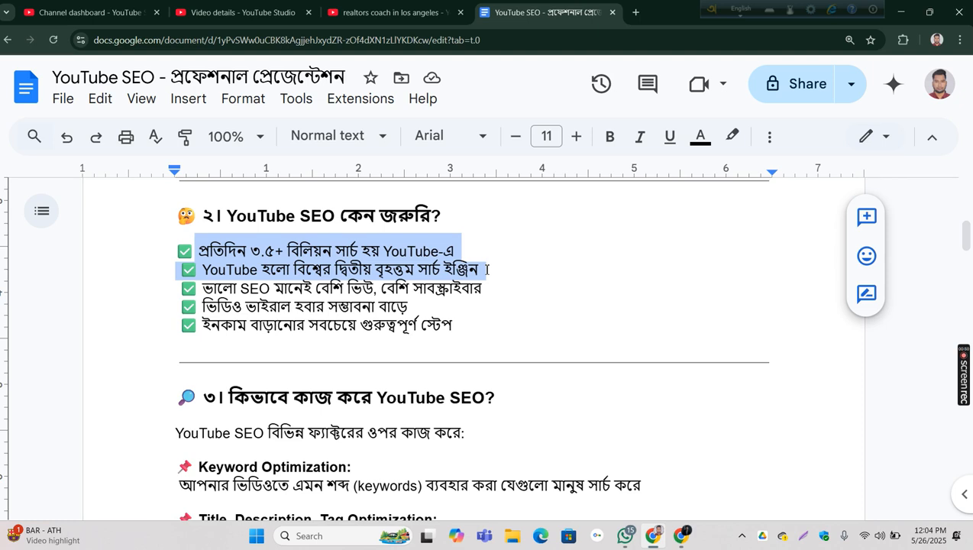
drag(487, 271, 487, 291)
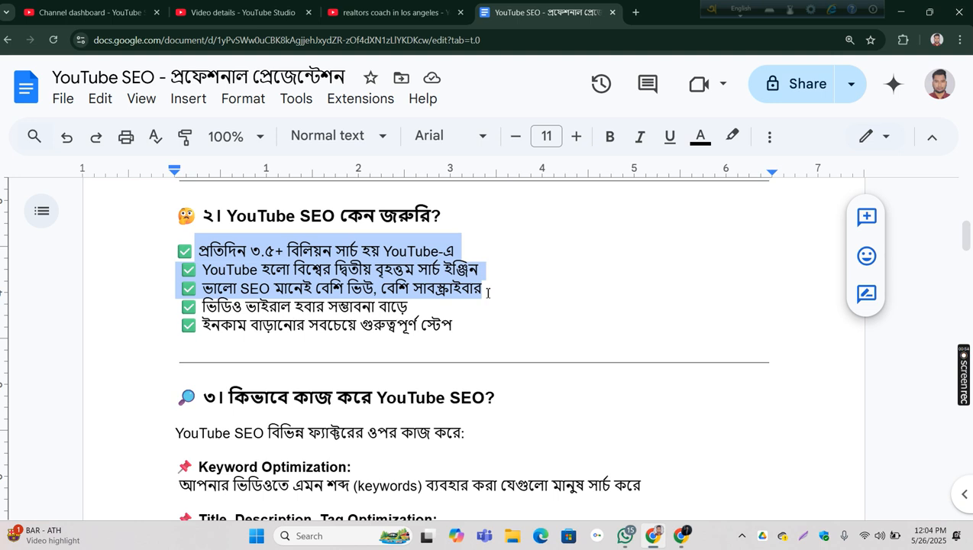
drag(487, 292, 485, 303)
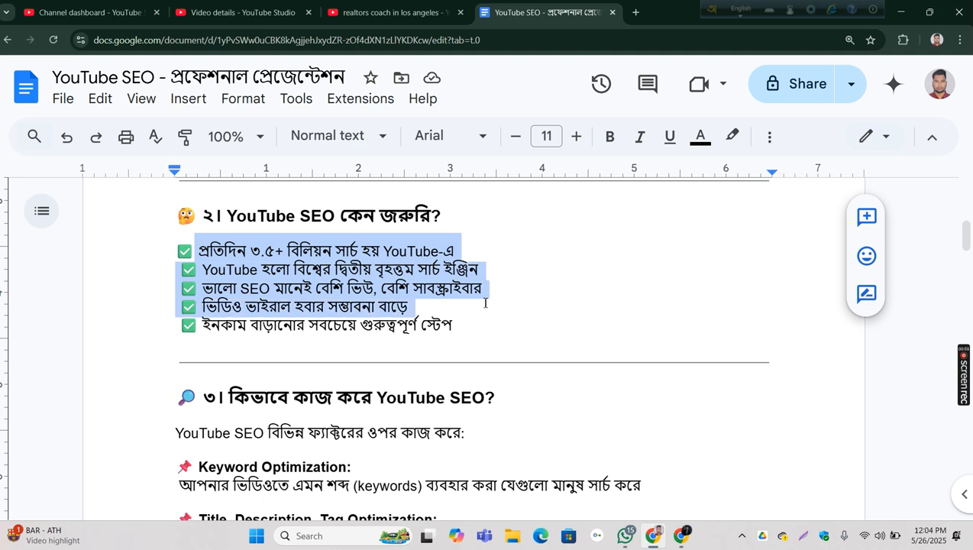
drag(485, 303, 488, 324)
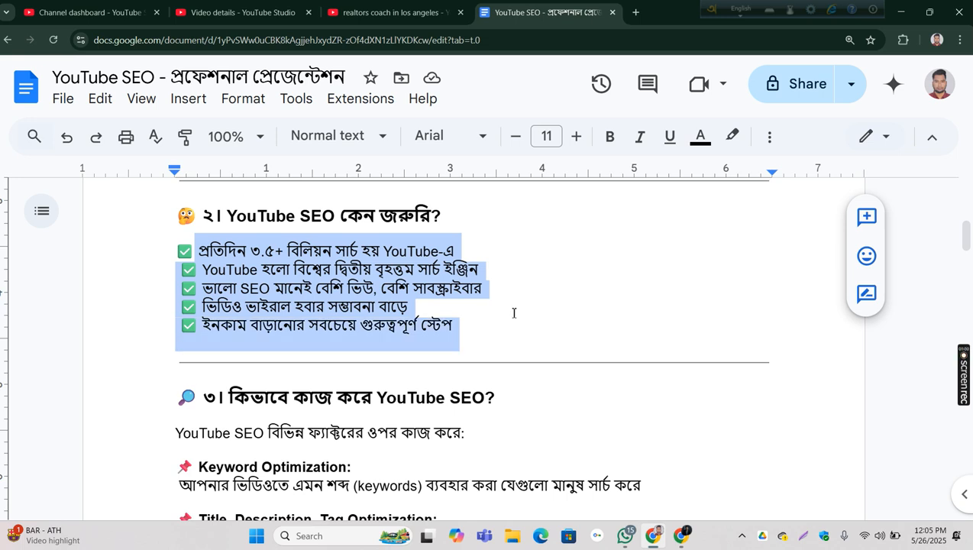
Step: Examine section ৩ on how YouTube SEO works, selecting the Keyword Optimization, Title, Description, Tag Optimization and Watch Time passages in turn
scroll(573, 268, down, 2)
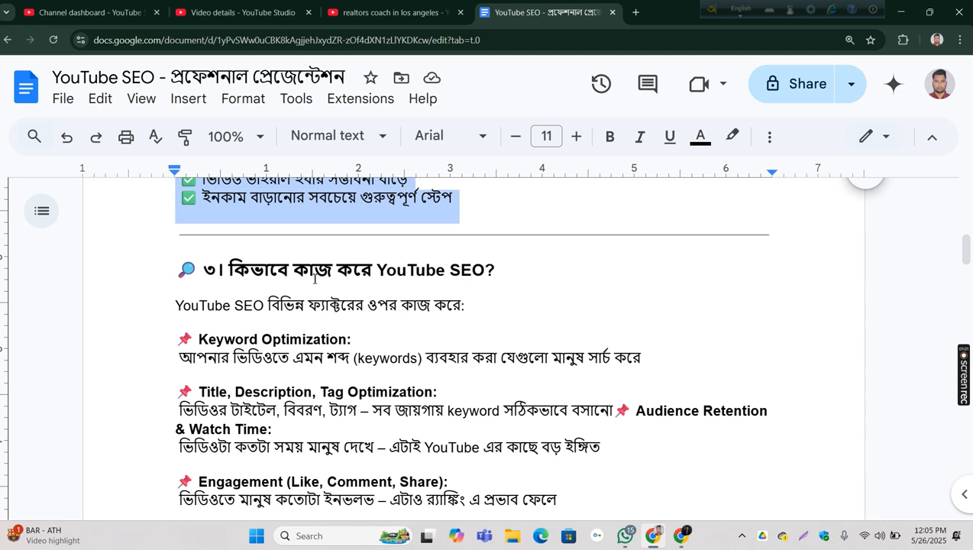
scroll(294, 277, down, 2)
scroll(296, 277, up, 1)
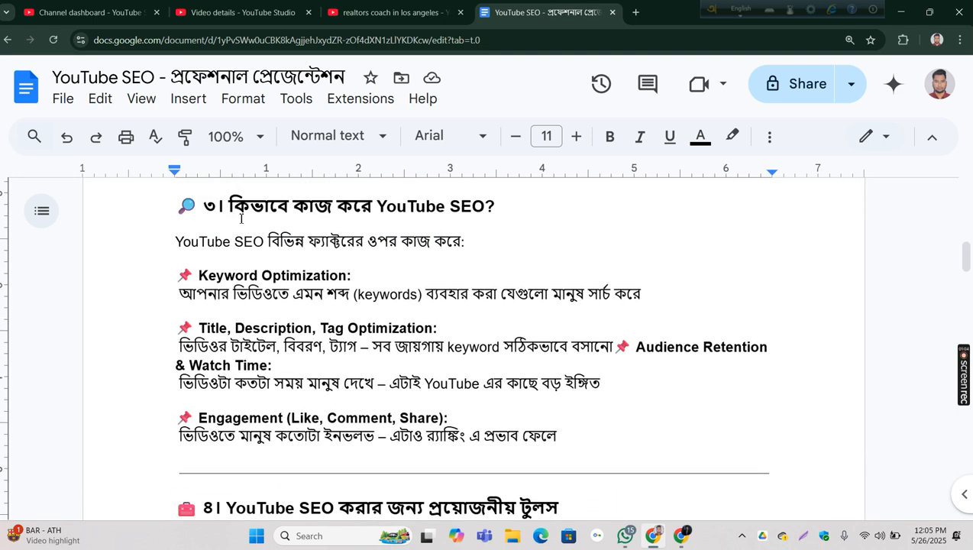
drag(229, 207, 529, 297)
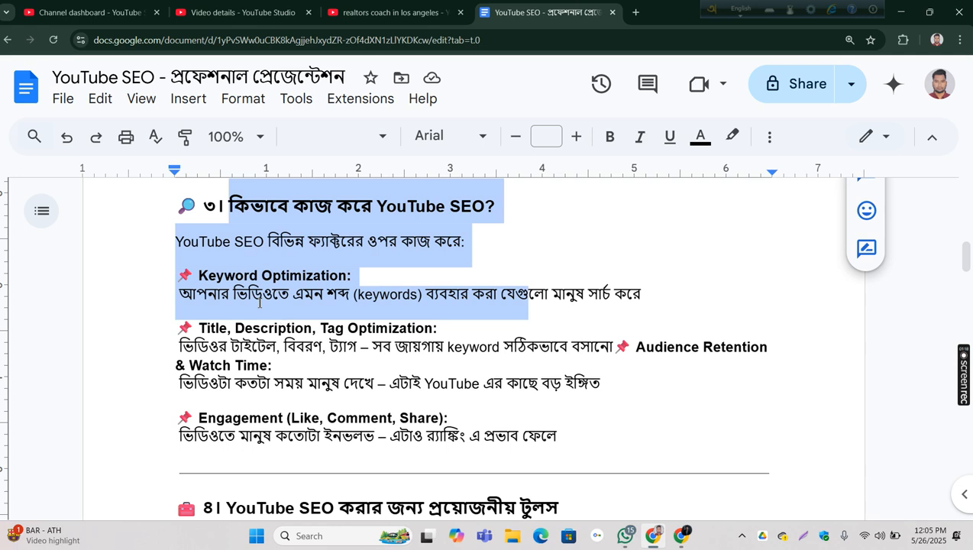
drag(967, 256, 968, 262)
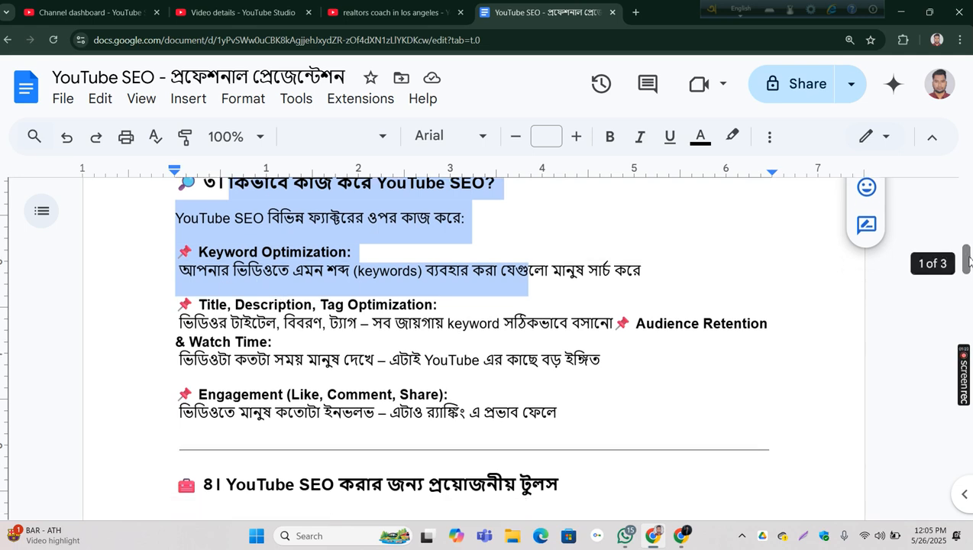
drag(200, 306, 285, 344)
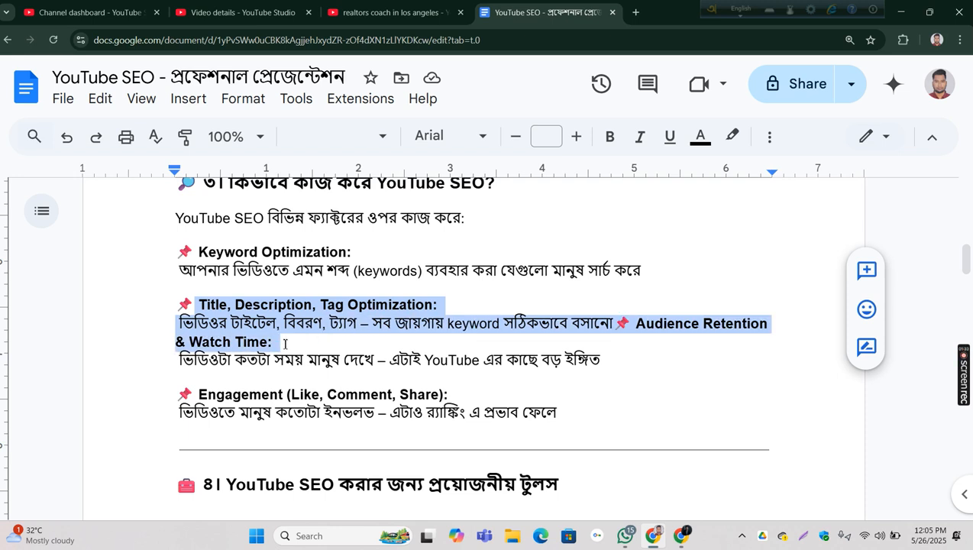
drag(166, 359, 619, 355)
Step: Examine the required tools list, selecting the entries from TubeBuddy to YouTube Studio and then only the name VidIQ
scroll(756, 275, down, 3)
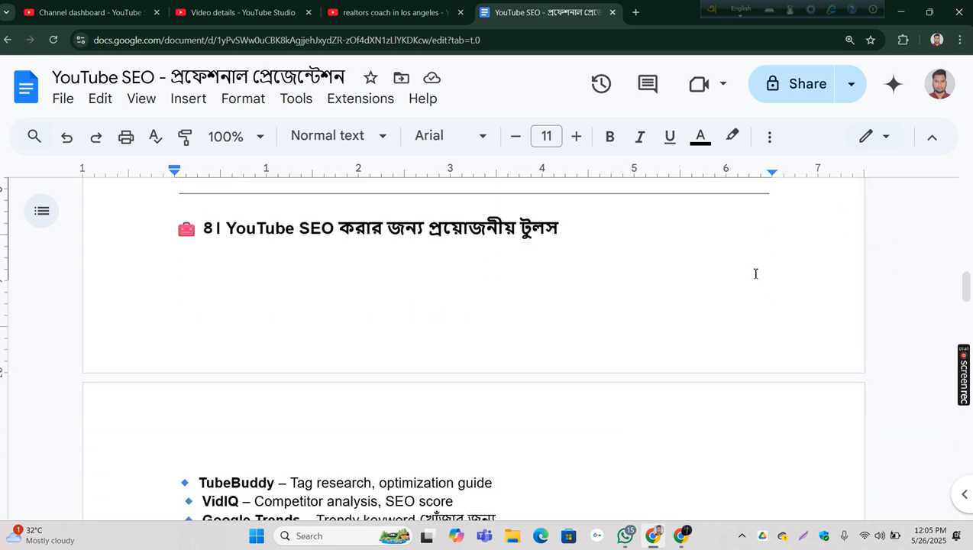
scroll(756, 273, down, 3)
scroll(755, 274, up, 3)
scroll(755, 274, down, 2)
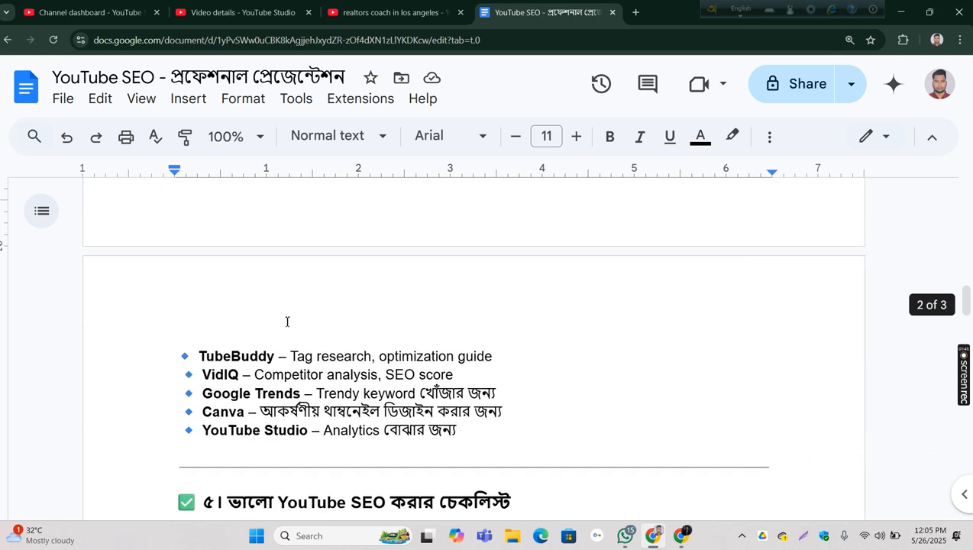
drag(199, 354, 303, 430)
click(661, 405)
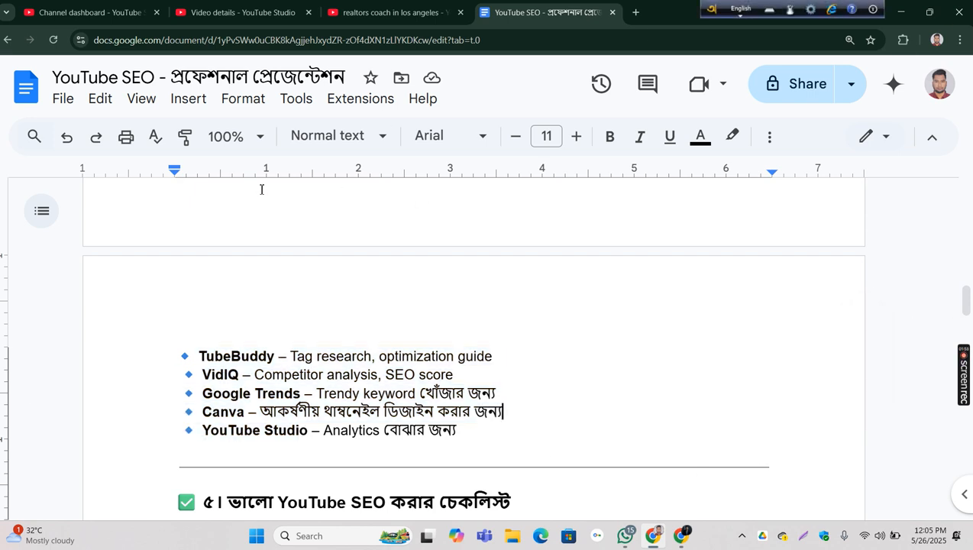
drag(201, 373, 247, 379)
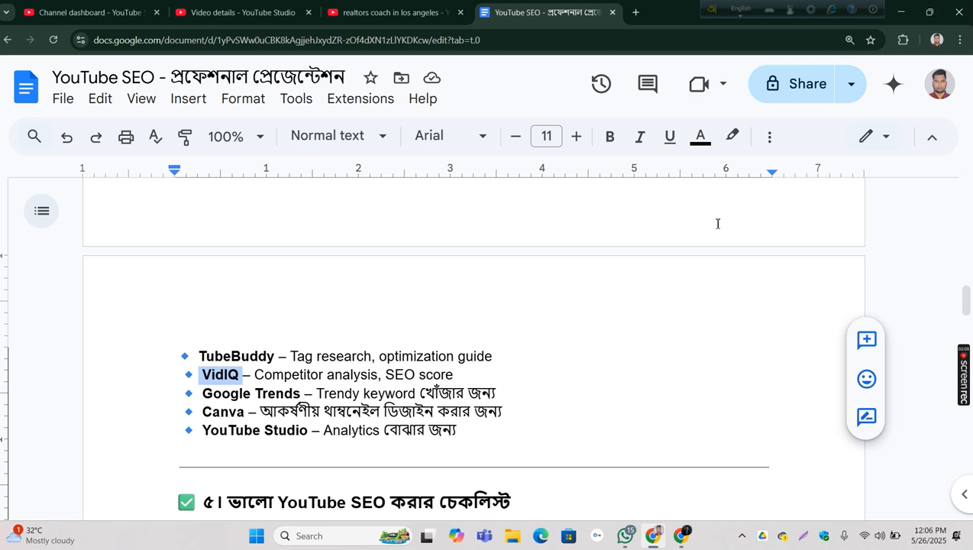
Step: Select all the benefit lines under section ৬, "YouTube SEO করলে কী কী লাভ?", and review the freelancing services in section ৭
scroll(694, 220, down, 6)
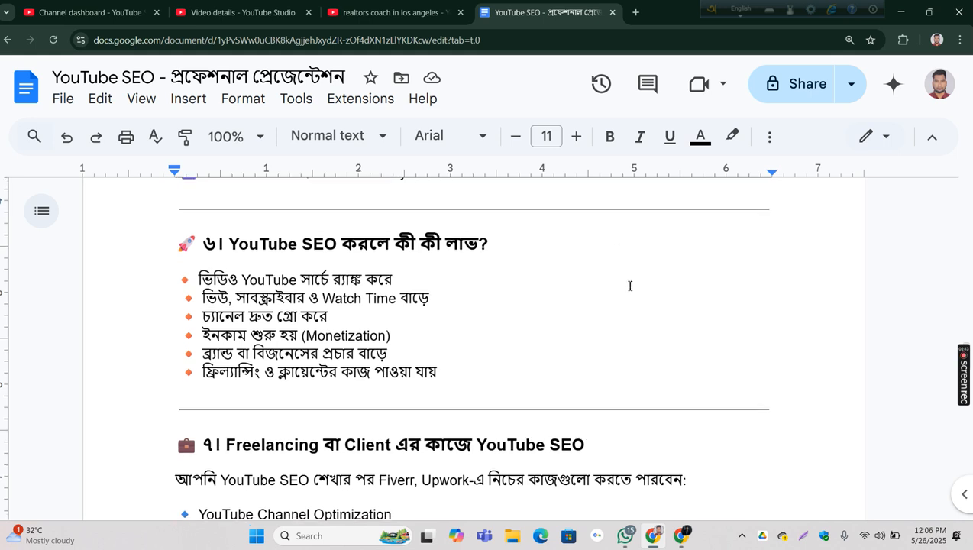
scroll(629, 286, up, 2)
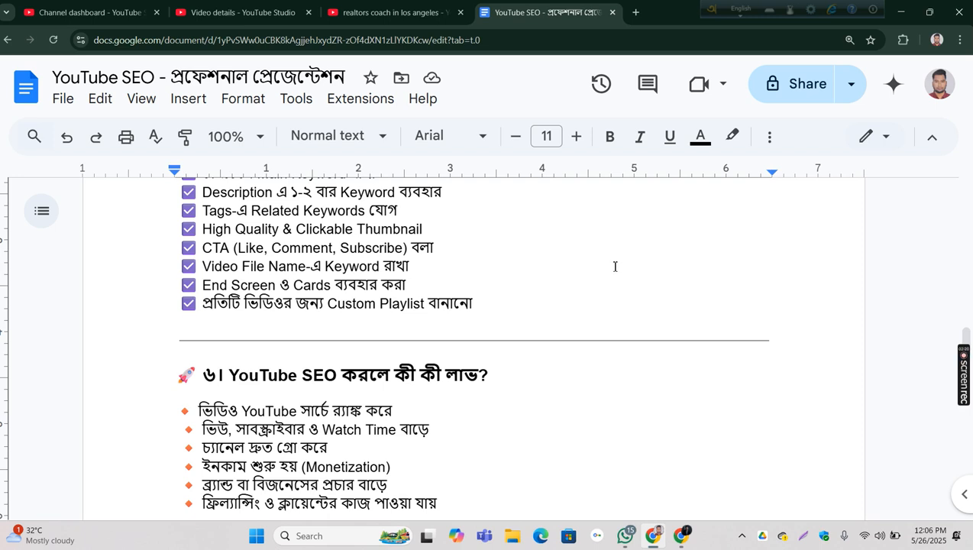
scroll(614, 267, down, 3)
scroll(615, 267, down, 3)
scroll(615, 267, up, 6)
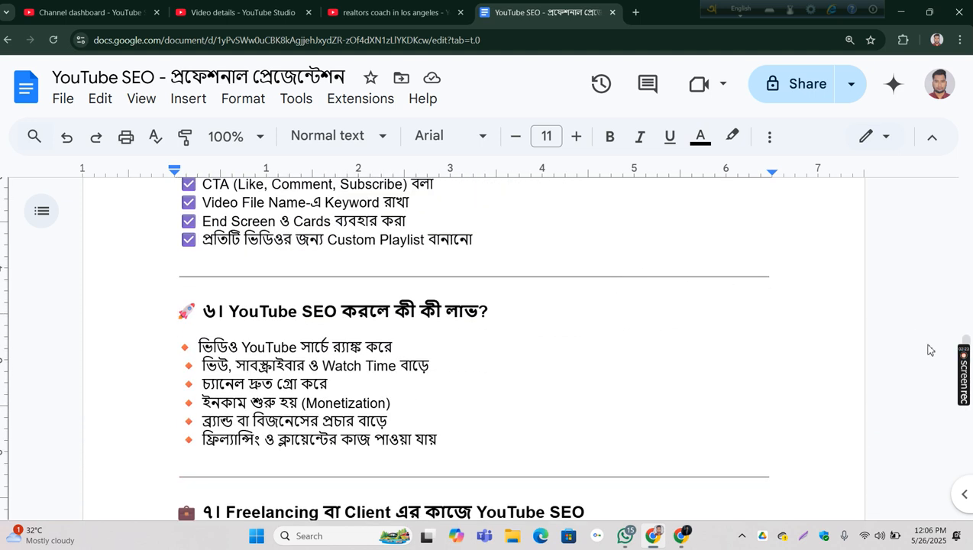
mouse_move(963, 351)
mouse_move(963, 349)
mouse_down()
mouse_move(943, 359)
mouse_move(965, 352)
mouse_move(967, 320)
mouse_move(970, 357)
mouse_up()
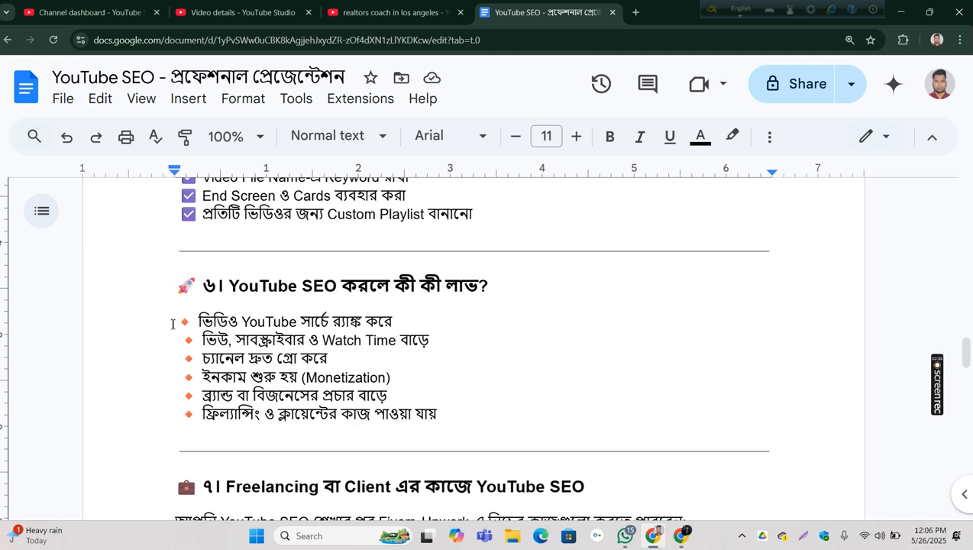
click(196, 321)
drag(195, 321, 473, 412)
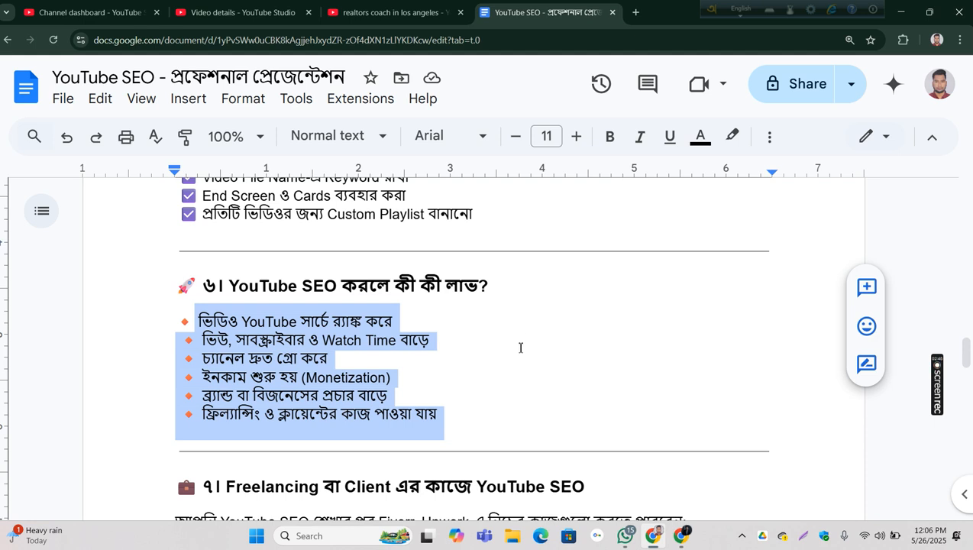
scroll(520, 347, down, 3)
scroll(524, 338, down, 1)
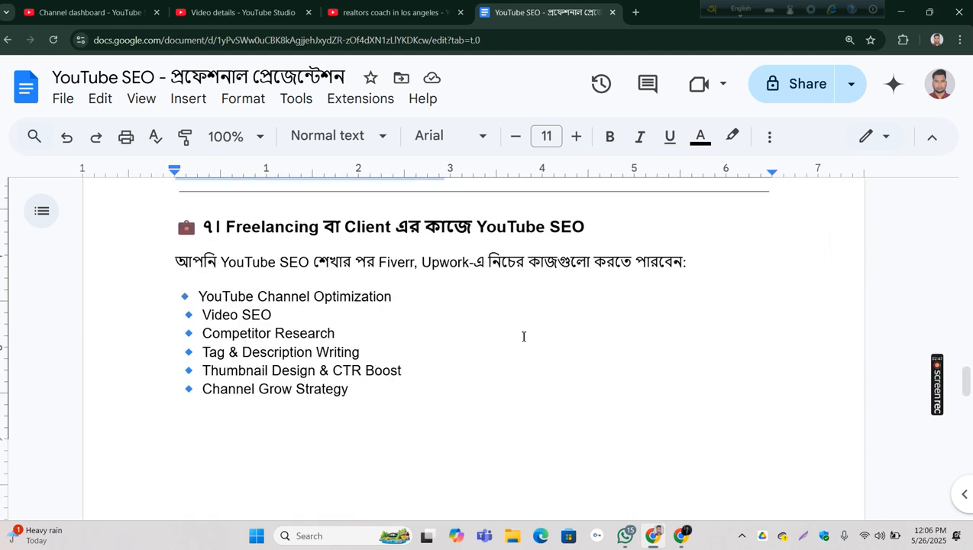
scroll(524, 336, up, 5)
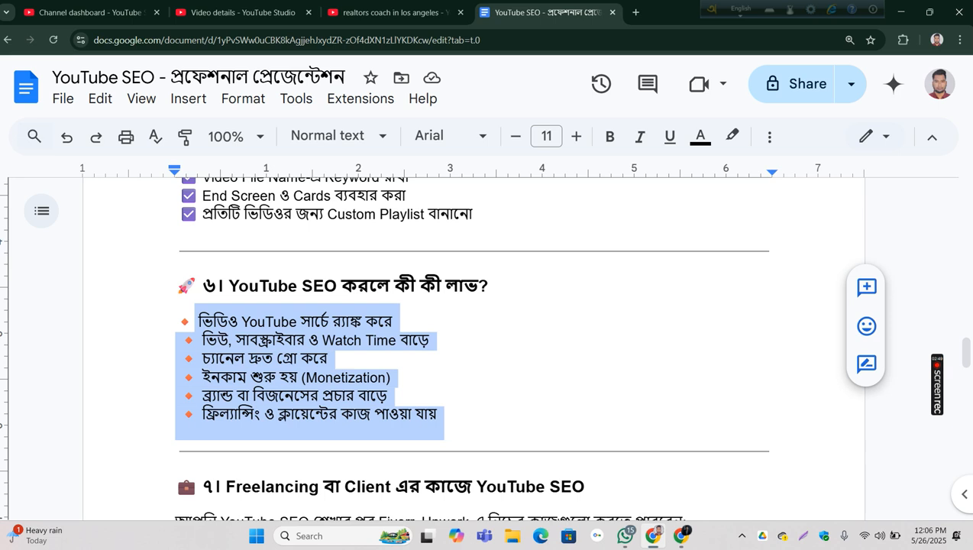
Step: Open Fiverr in a new browser tab and search its services for the suggested query "youtube video seo"
click(634, 15)
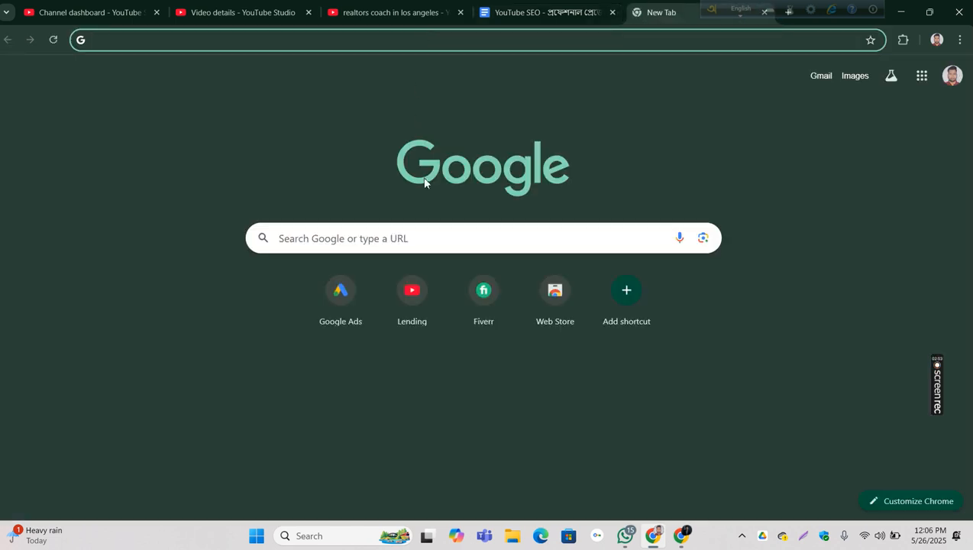
click(478, 314)
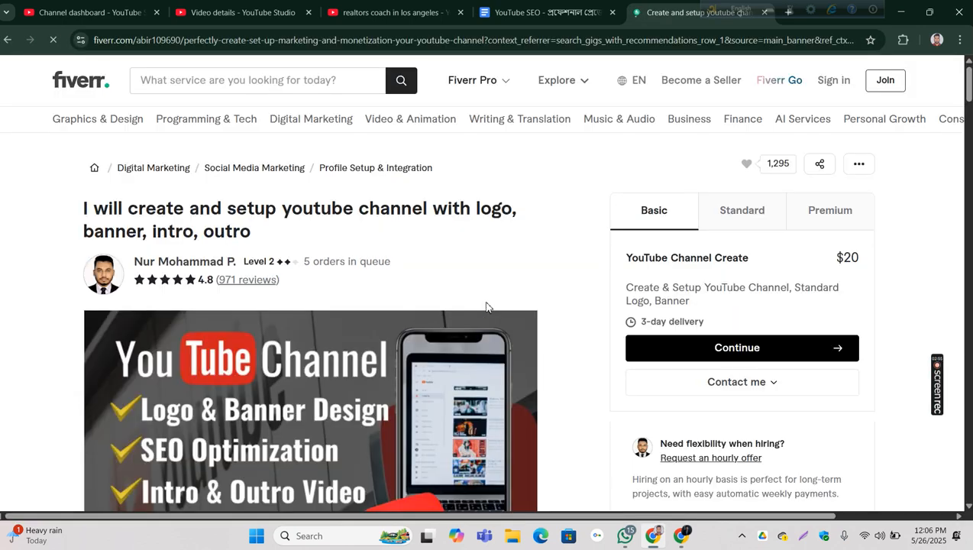
click(189, 79)
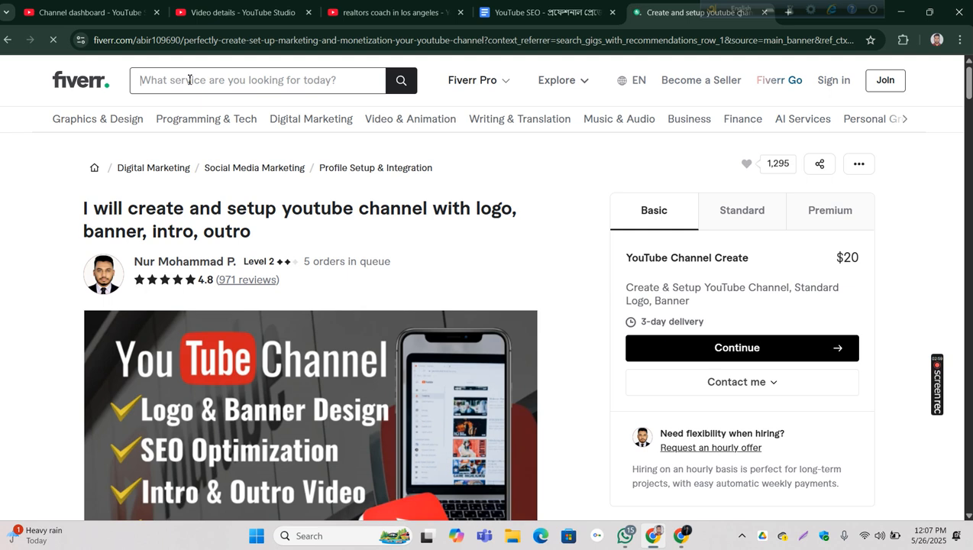
text(youtbe)
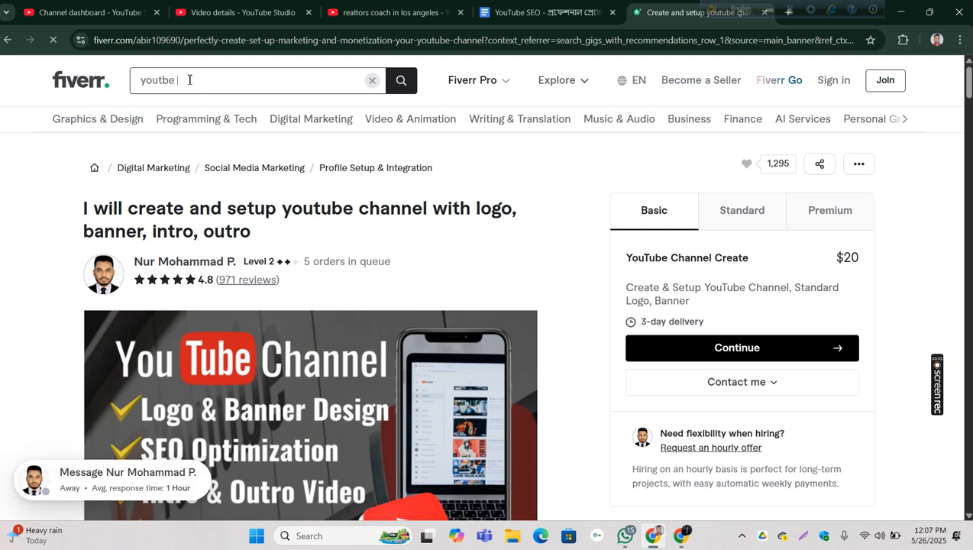
text( seo)
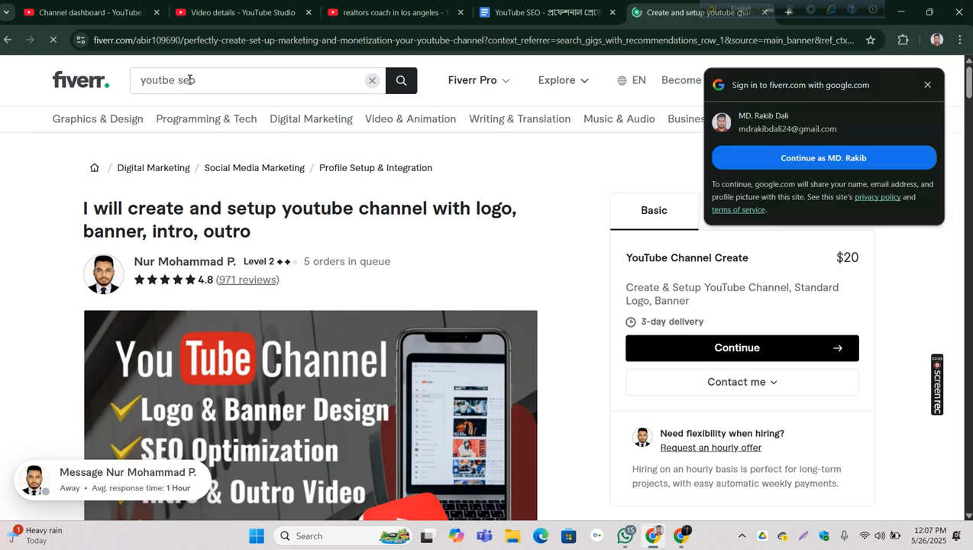
click(930, 86)
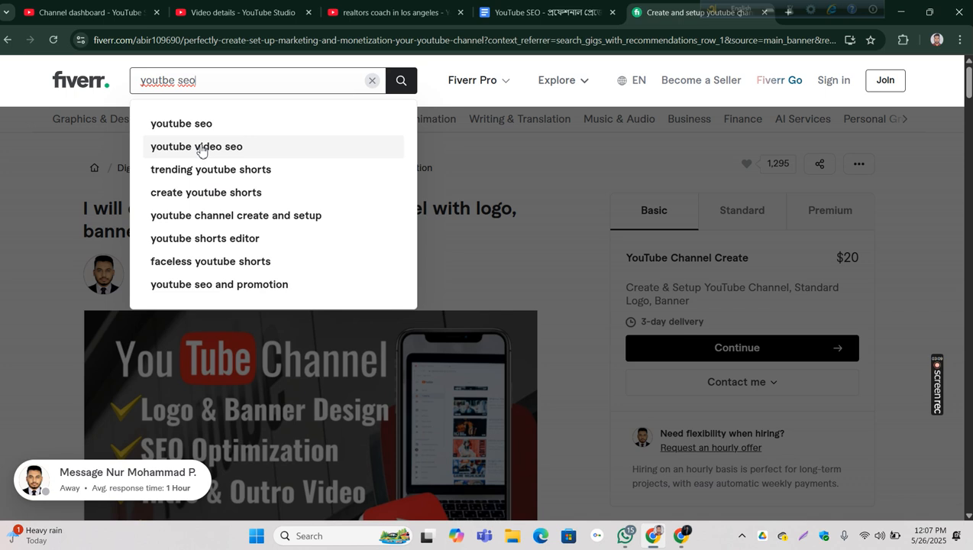
click(200, 147)
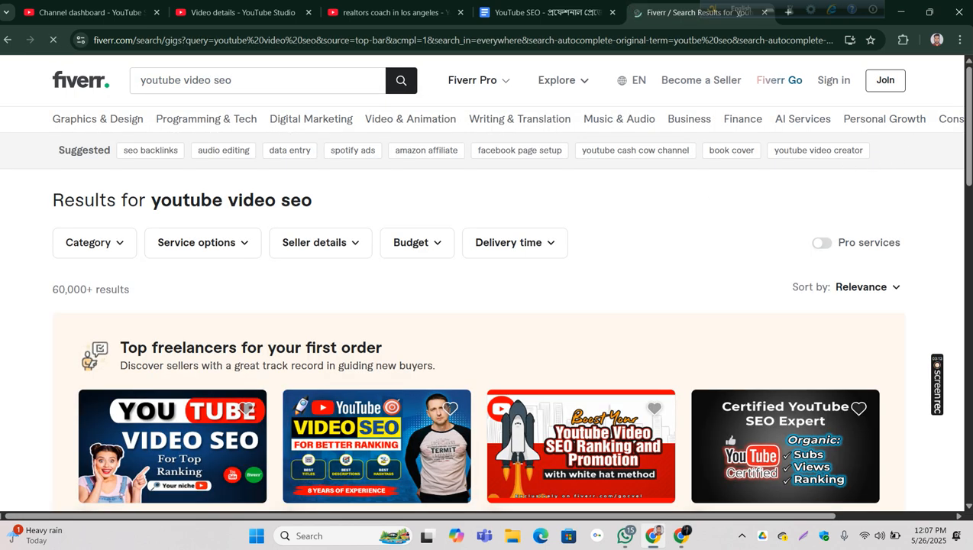
Step: Open the seller profile of the gig "I will optimize your youtube video SEO for top ranking" in a new tab
drag(969, 130, 969, 131)
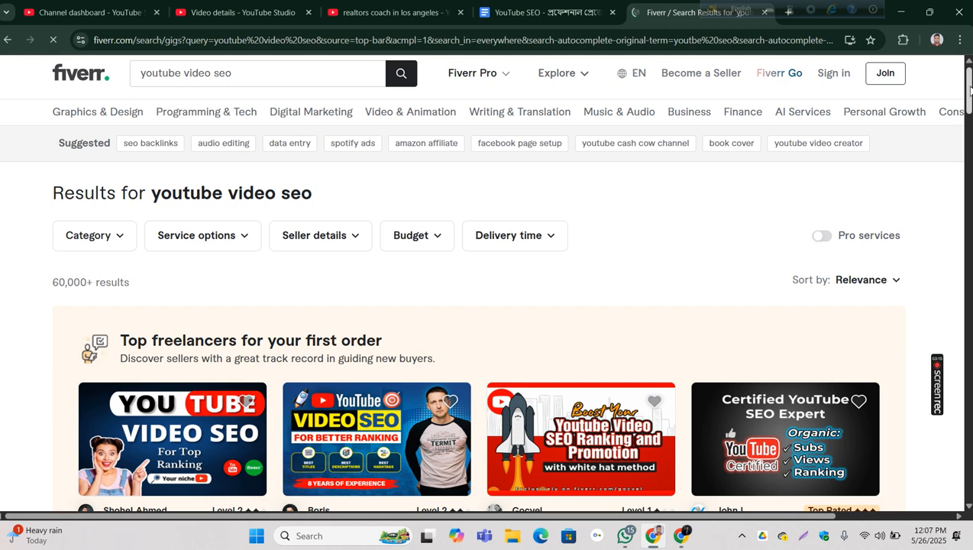
scroll(969, 111, down, 2)
scroll(969, 111, down, 1)
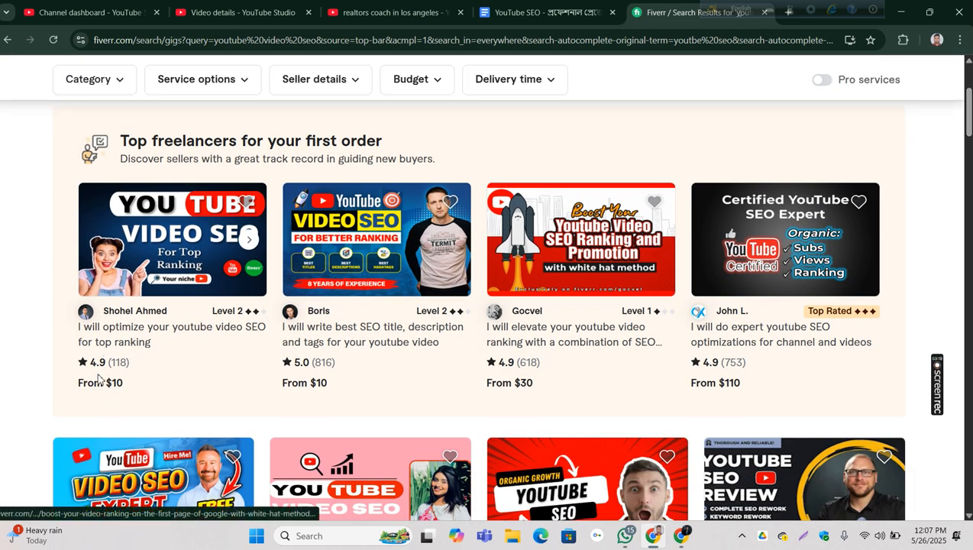
right_click(162, 316)
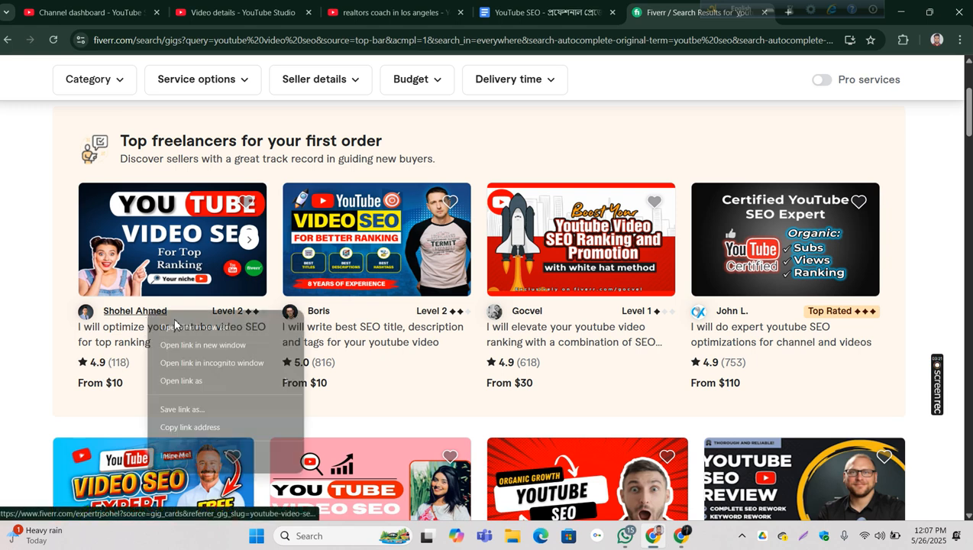
click(179, 326)
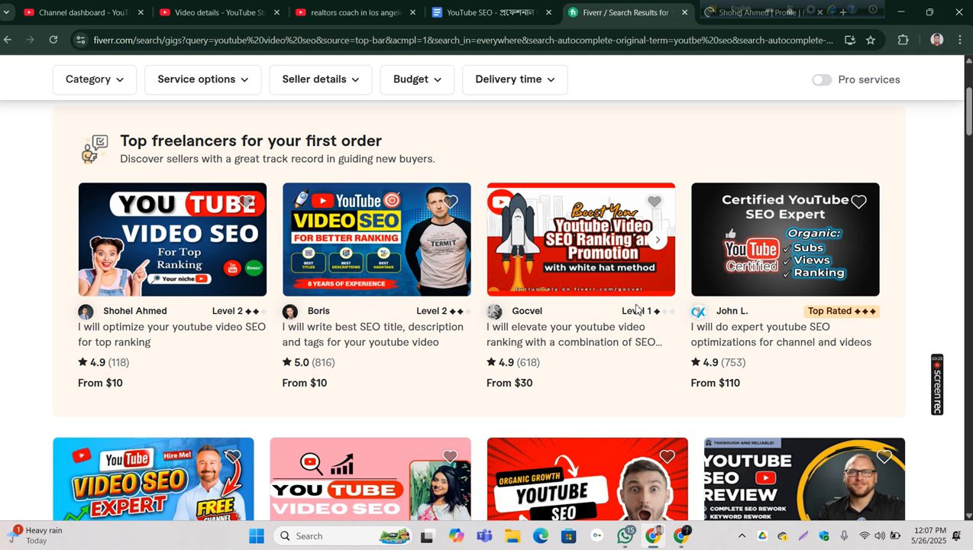
Step: Open the seller profile of the gig "I will do the best youtube video SEO for organic ranking" in a new tab
scroll(635, 307, down, 2)
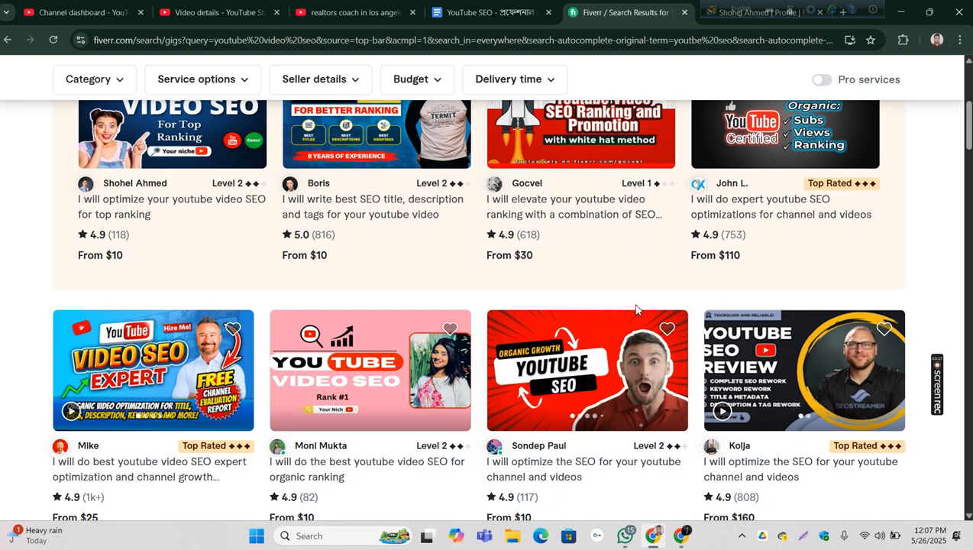
right_click(335, 453)
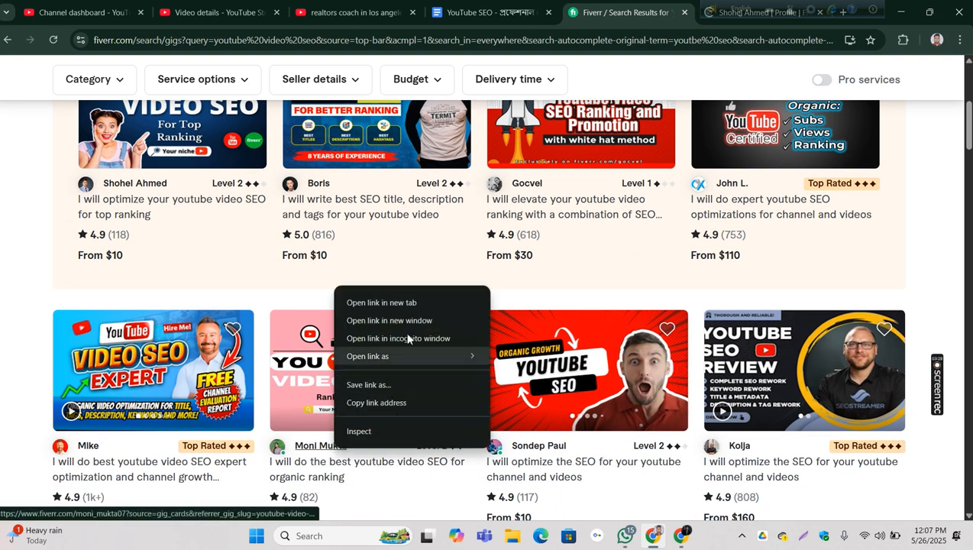
click(409, 300)
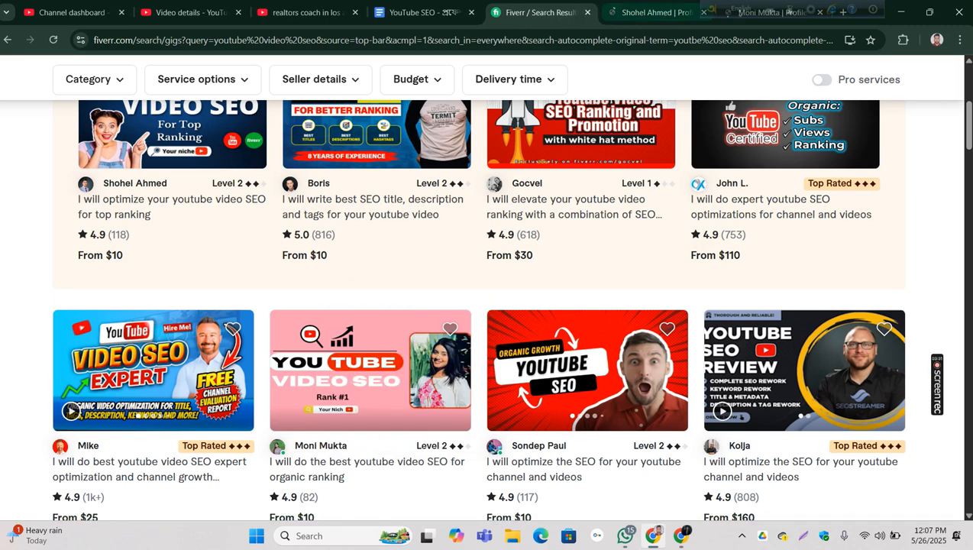
Step: Review the first opened seller profile, from its About me and Skills sections down to the gigs
click(645, 12)
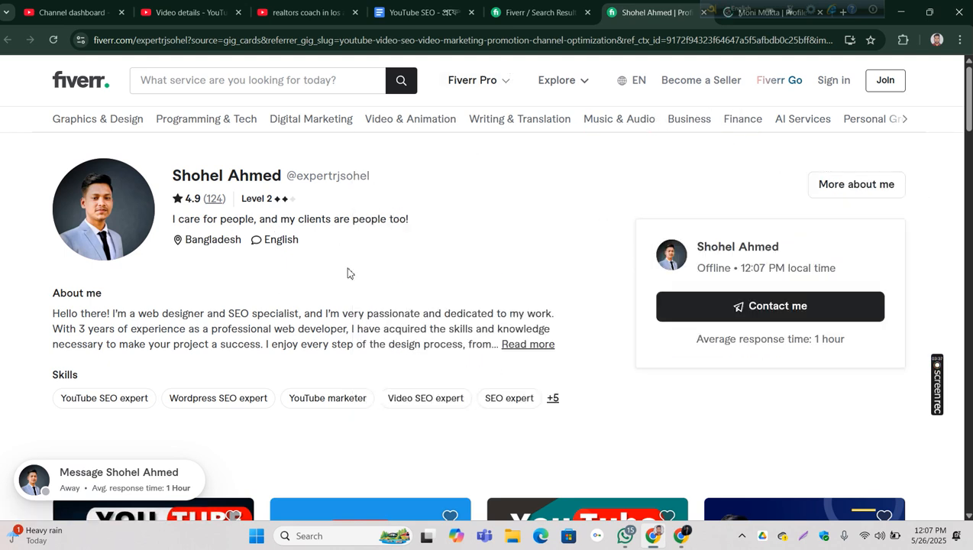
scroll(472, 233, down, 10)
scroll(472, 233, up, 3)
scroll(472, 233, up, 7)
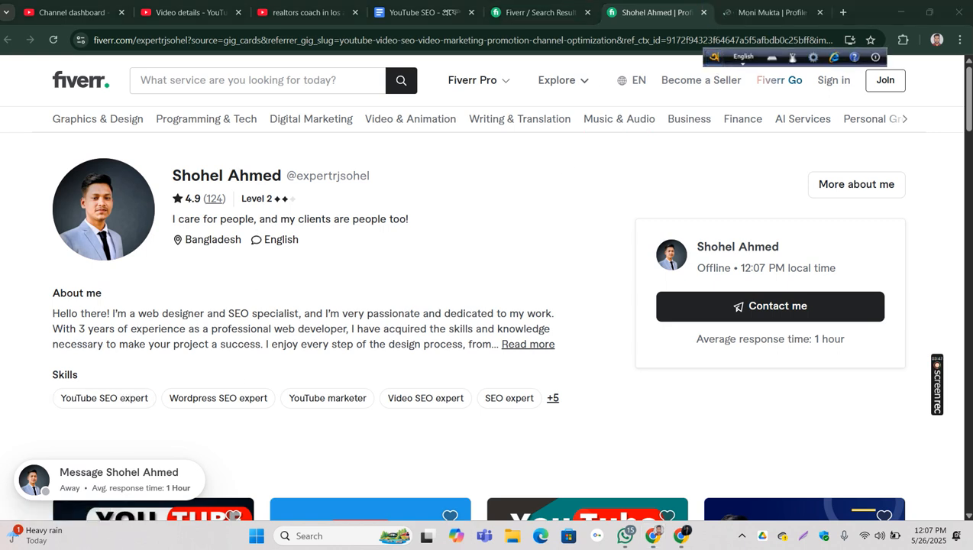
Step: Review the second opened seller profile and open its gig "I will do the best youtube video SEO for organic ranking"
click(749, 12)
scroll(356, 309, down, 8)
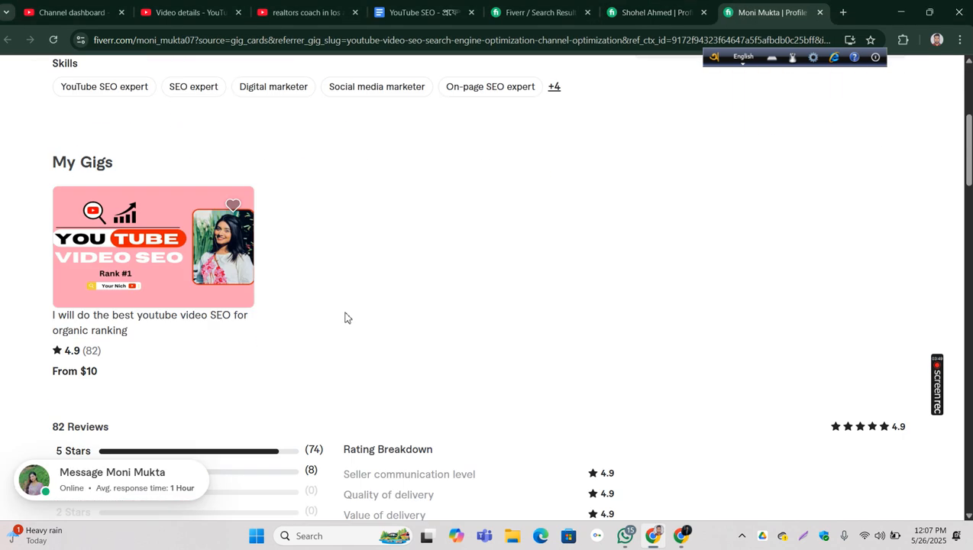
scroll(718, 241, up, 4)
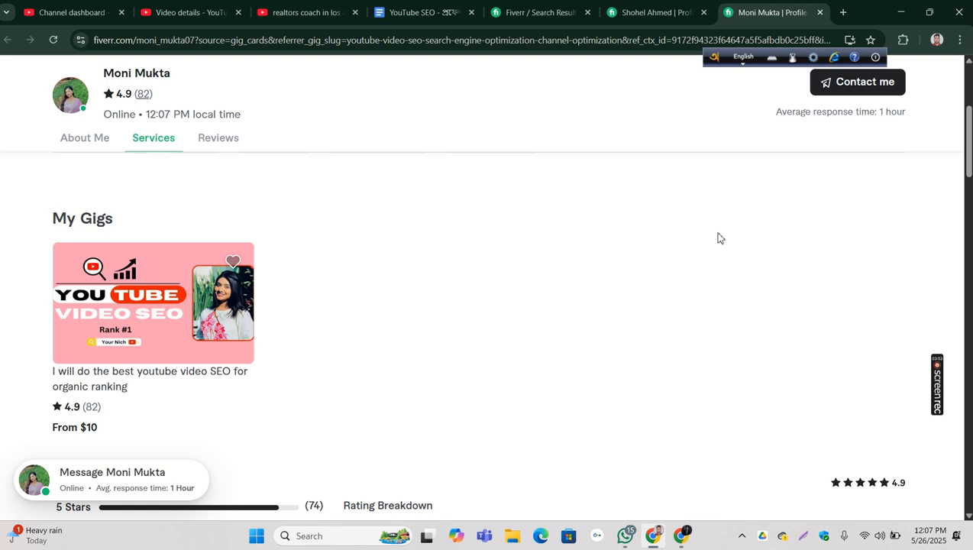
click(100, 378)
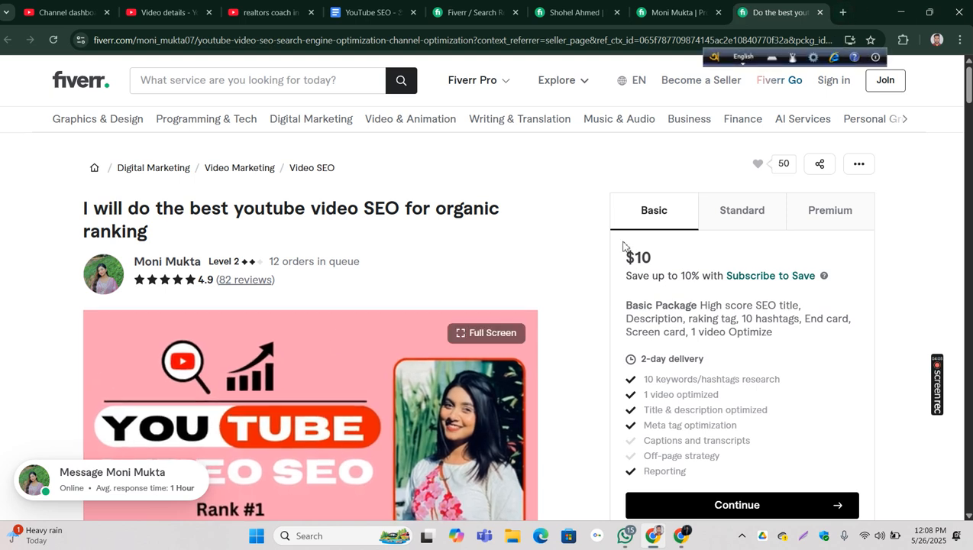
Step: Compare the gig's Basic and Standard packages, highlighting each price and the Standard package's video count and delivery time
drag(605, 264, 700, 266)
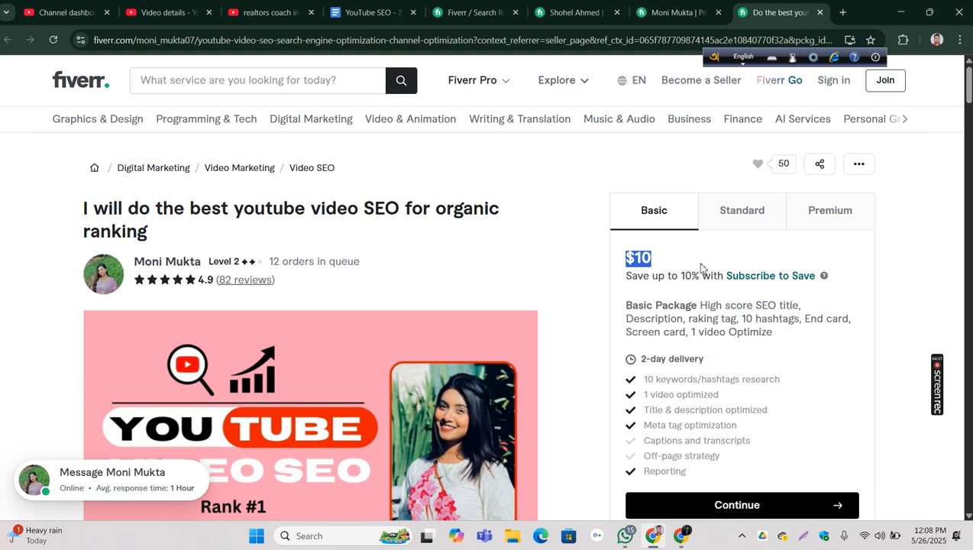
click(732, 220)
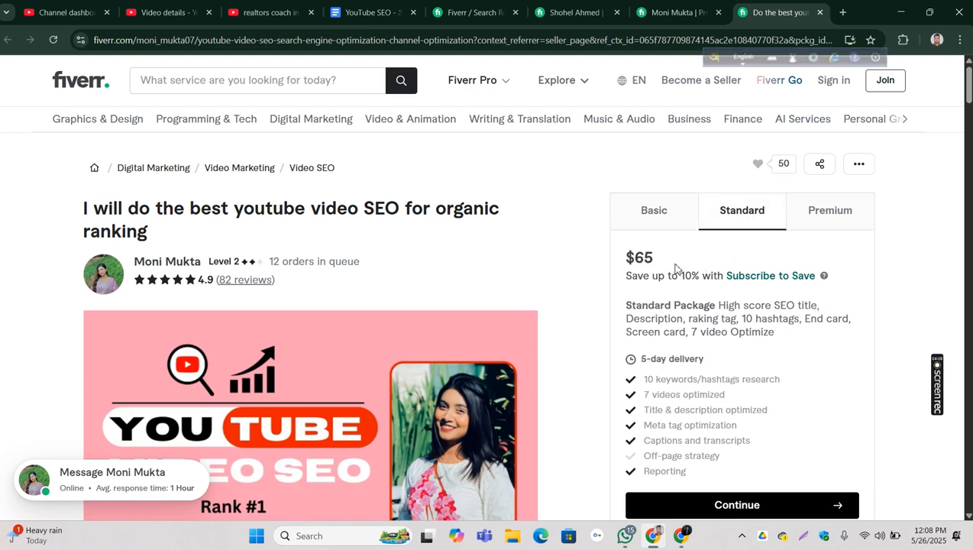
drag(686, 334, 722, 367)
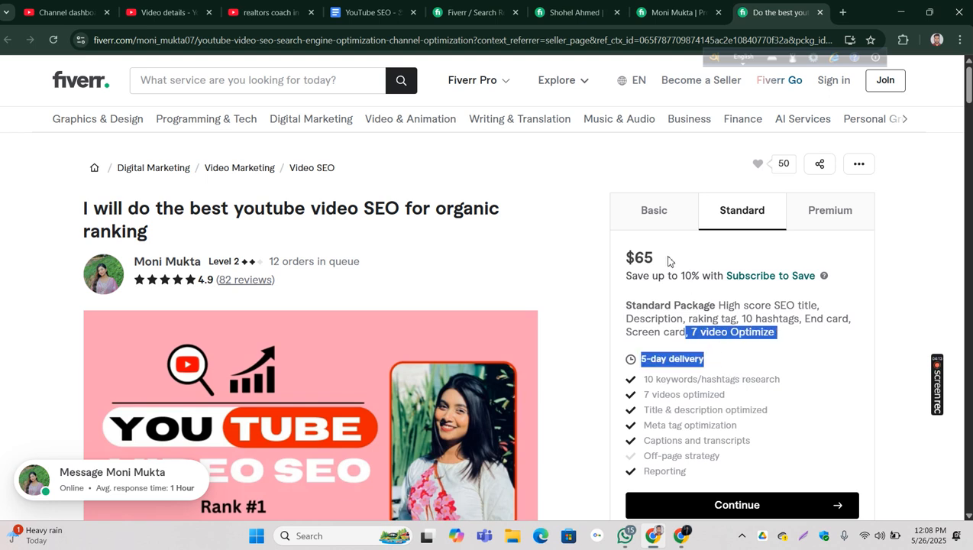
drag(681, 276, 616, 260)
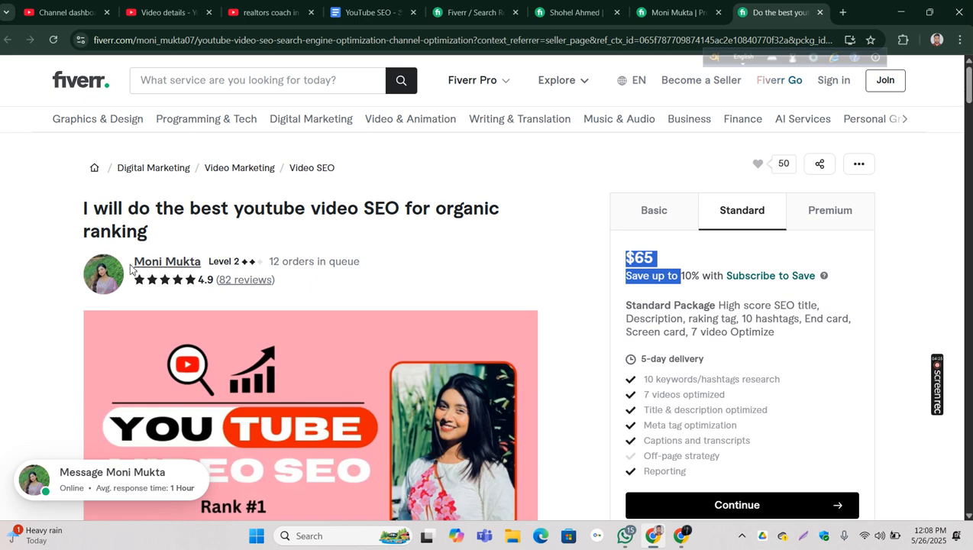
Step: Highlight the gig's review count and the Standard package price, clear the selection and examine the seller's level
drag(306, 289, 221, 287)
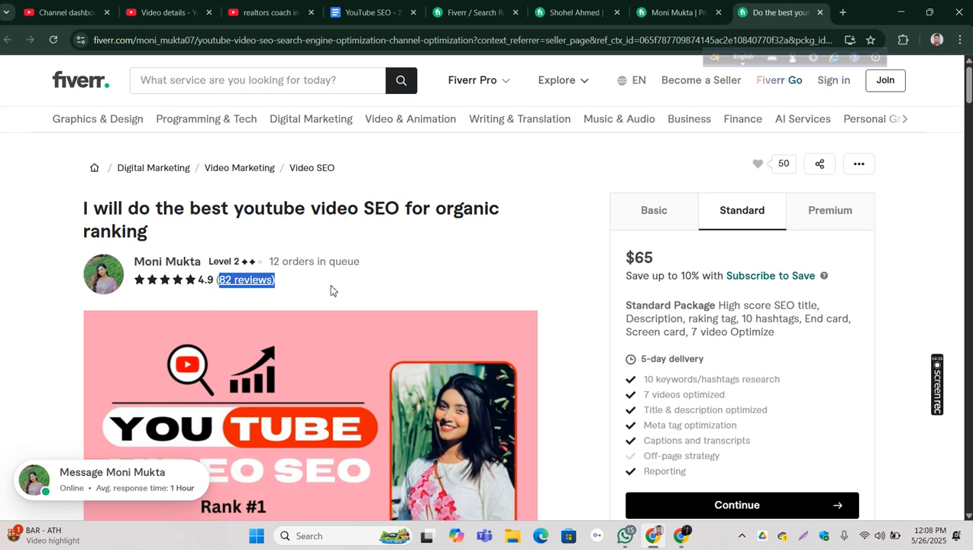
drag(692, 274, 620, 260)
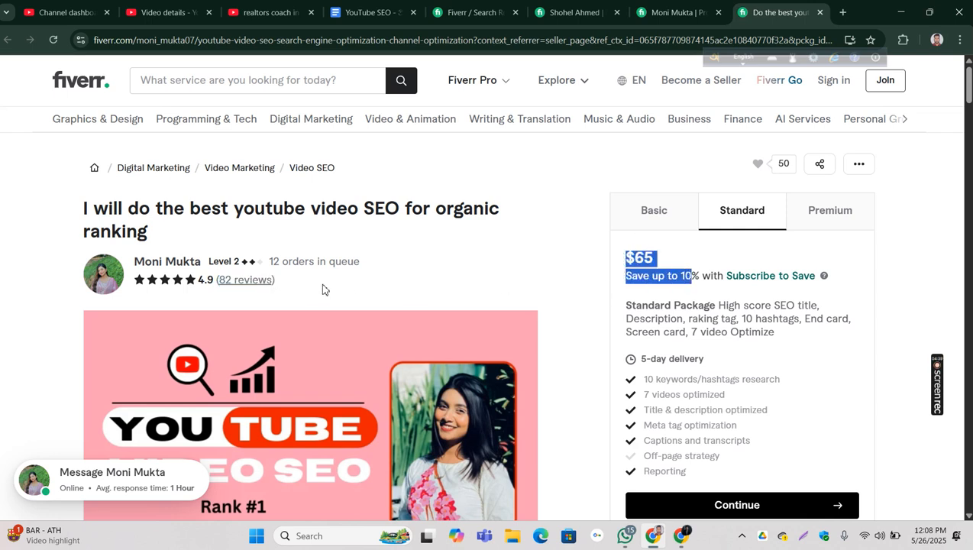
click(203, 262)
mouse_move(235, 269)
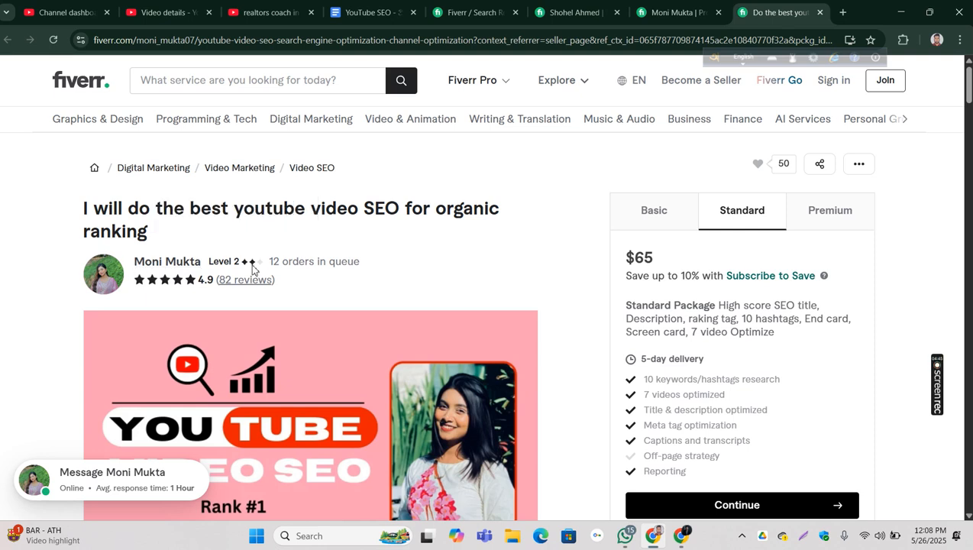
Step: Examine the recommended gigs above the Reviews section, highlighting the review counts of the two visible gigs in turn
drag(969, 92, 969, 130)
scroll(396, 430, down, 15)
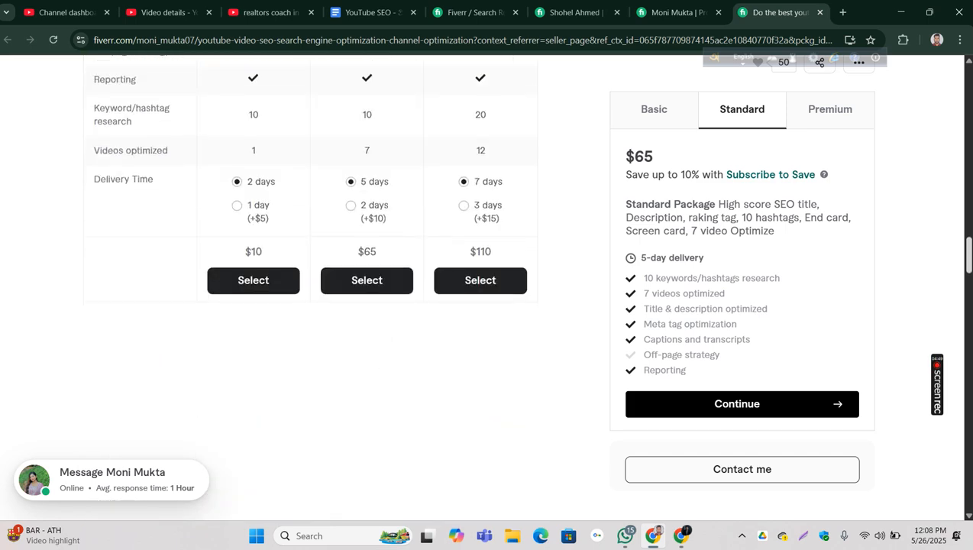
scroll(309, 283, down, 4)
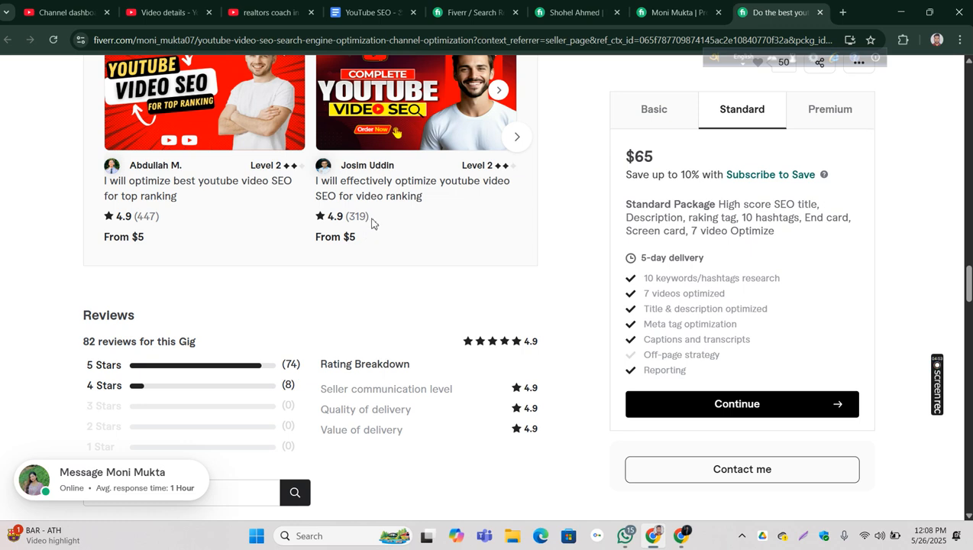
drag(378, 217, 354, 217)
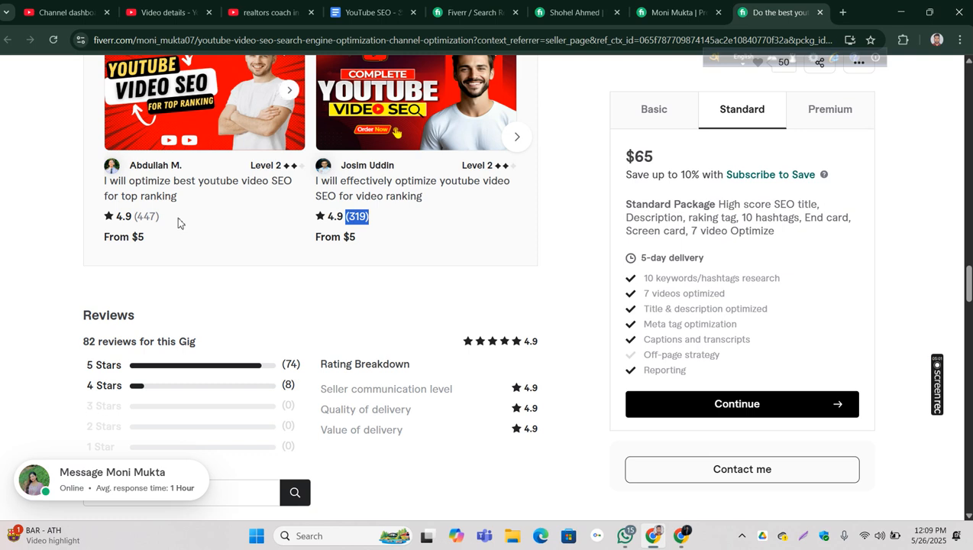
drag(178, 221, 135, 217)
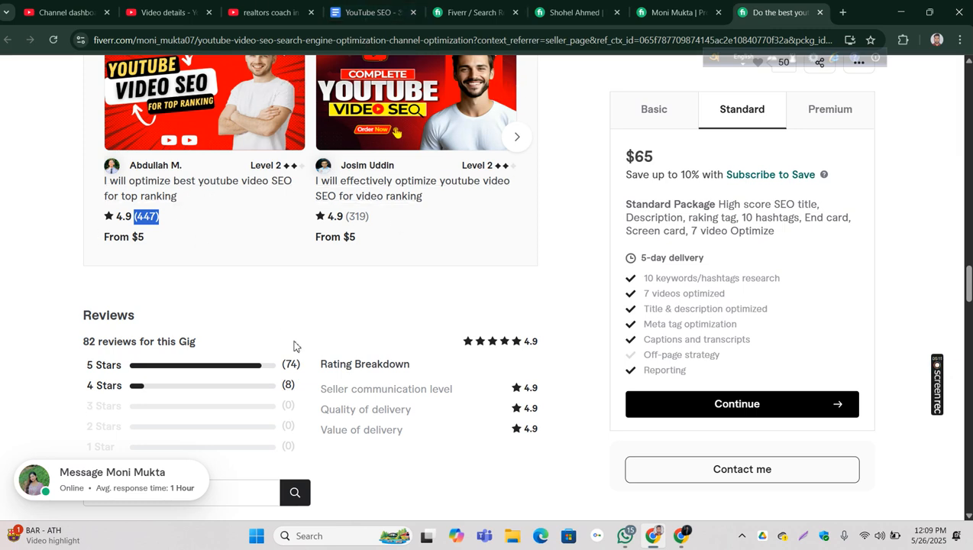
Step: Look back through the open Fiverr search results and seller profiles, ending on the gig page
click(474, 12)
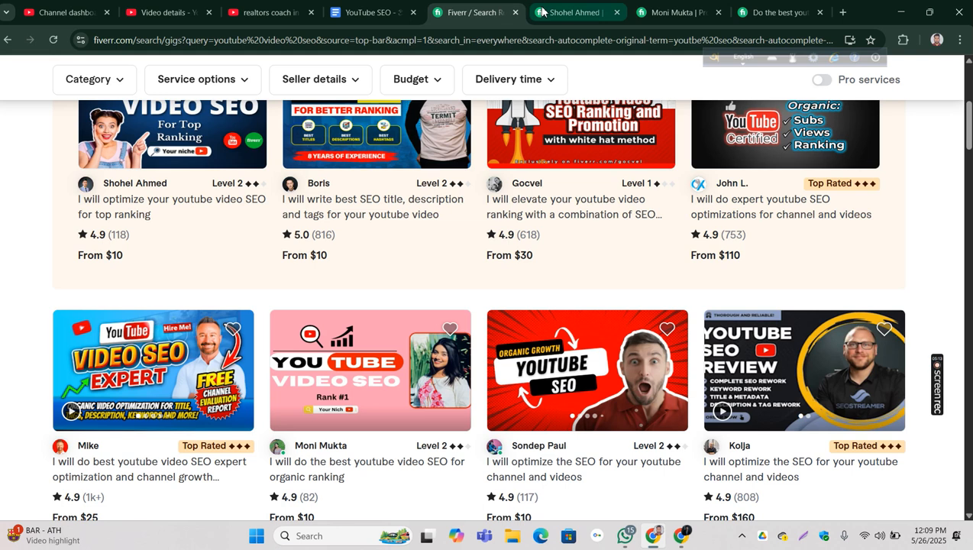
click(622, 12)
click(672, 12)
click(775, 12)
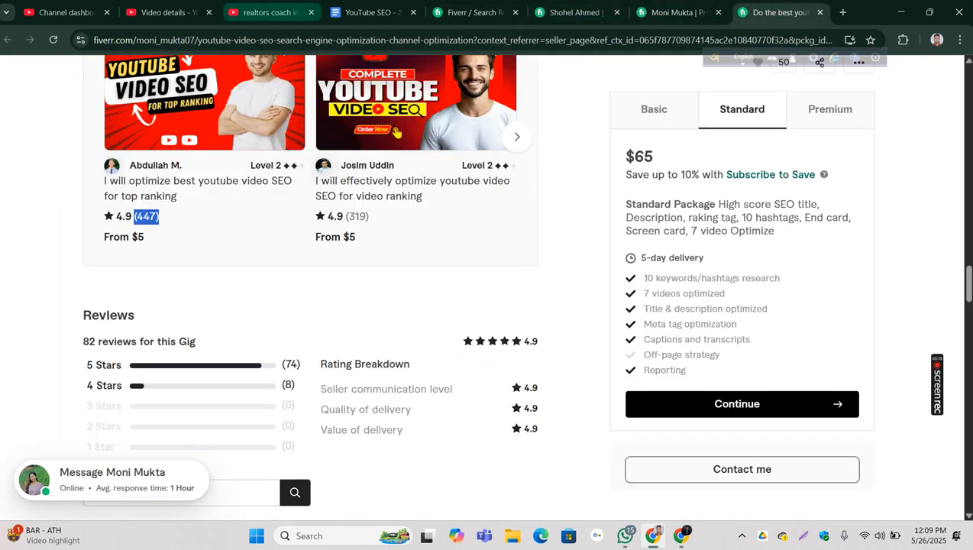
Step: Minimize the current browser window, bring up the other Chrome window with YouTube and switch to the freelancer channel
click(899, 12)
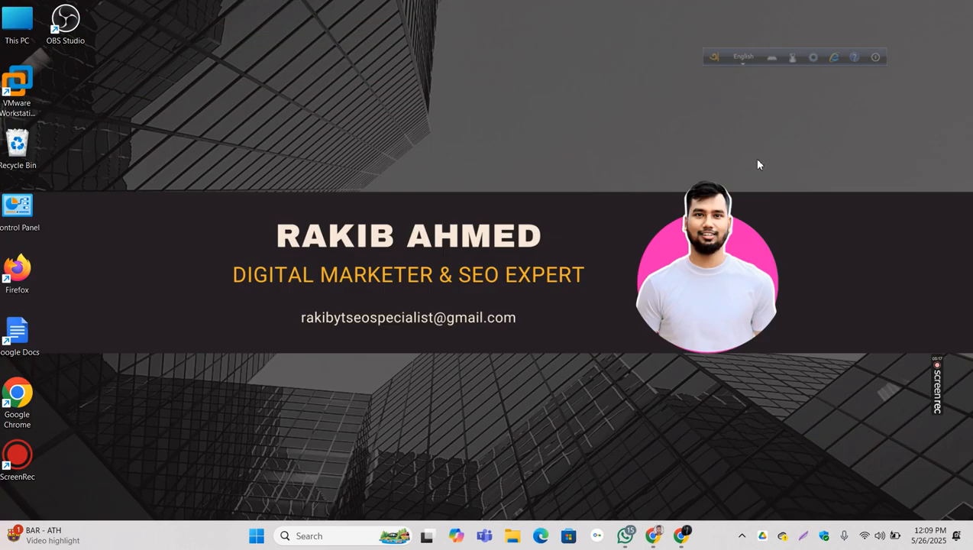
click(681, 535)
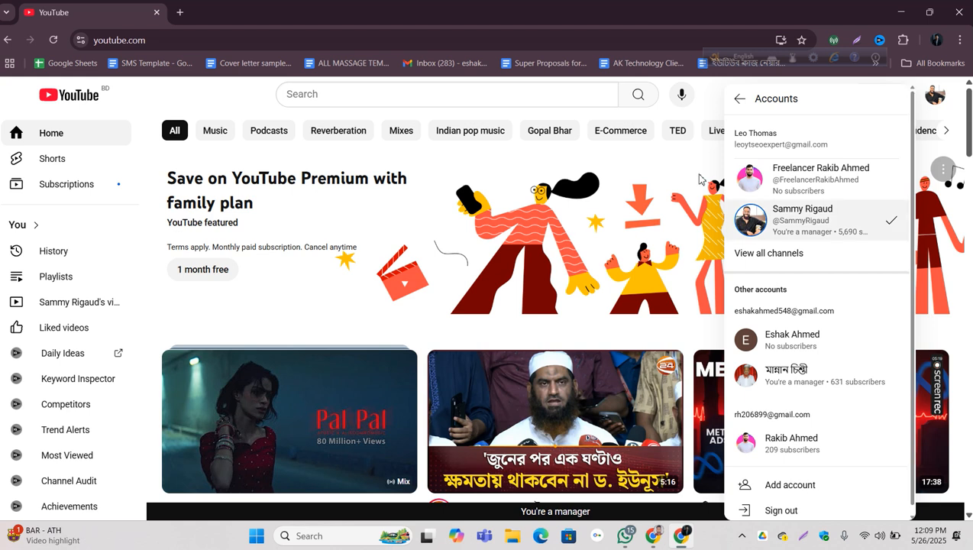
click(783, 168)
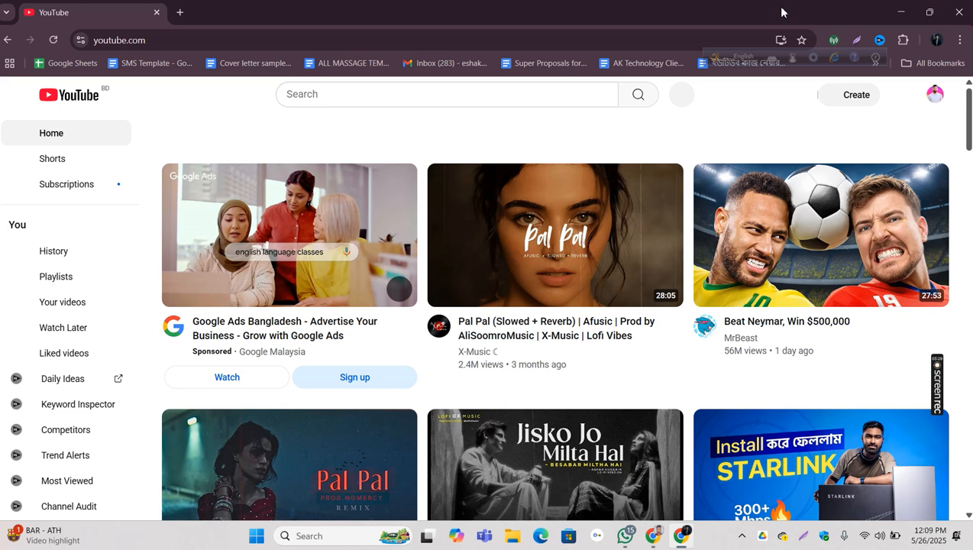
Step: Switch the YouTube account to the managed channel with 5,690 subscribers and accept the private activity notice
click(935, 95)
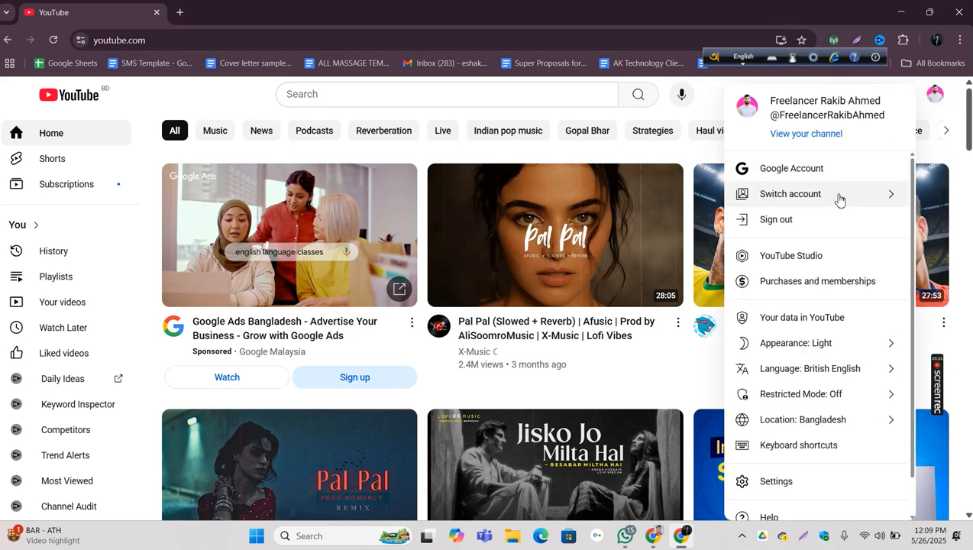
click(841, 194)
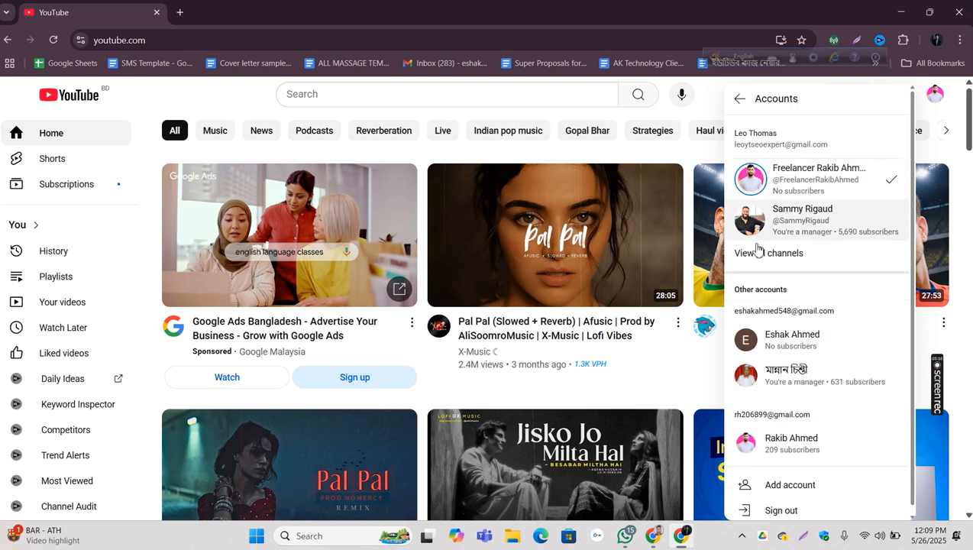
click(797, 227)
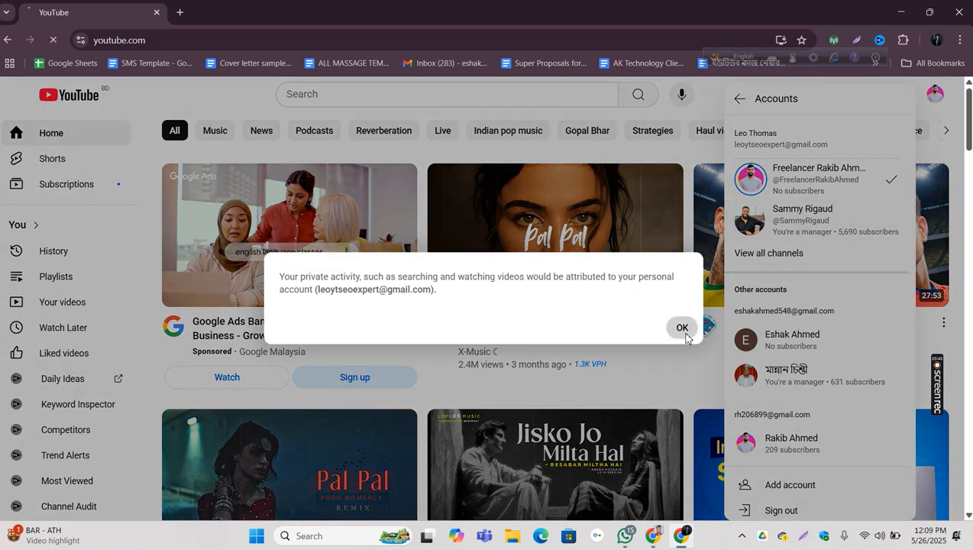
click(679, 327)
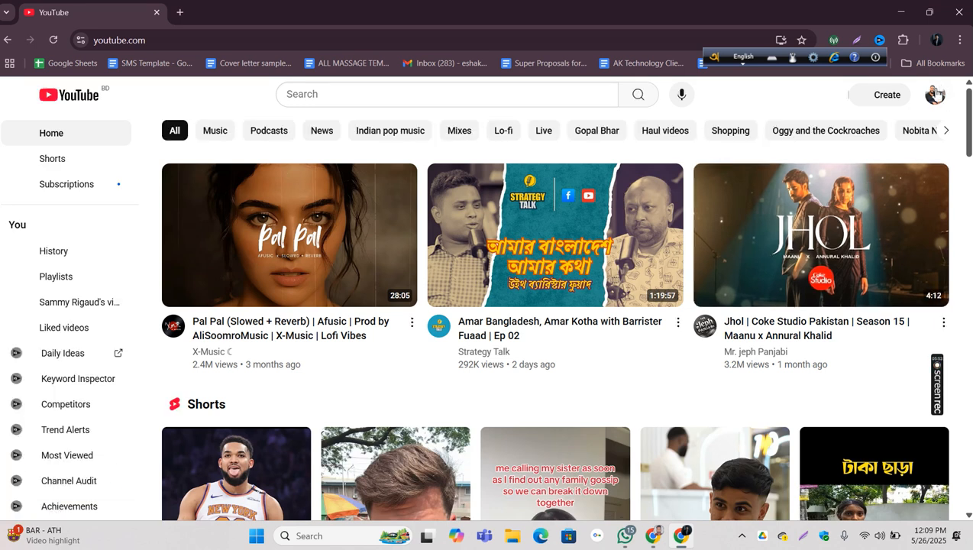
Step: Open YouTube Studio for the managed channel and display its Content list of videos
click(934, 93)
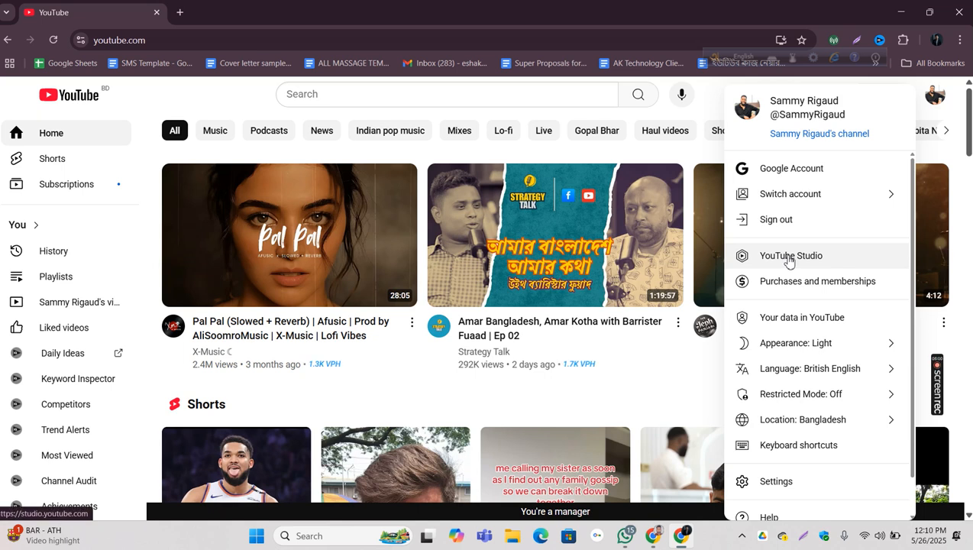
click(789, 260)
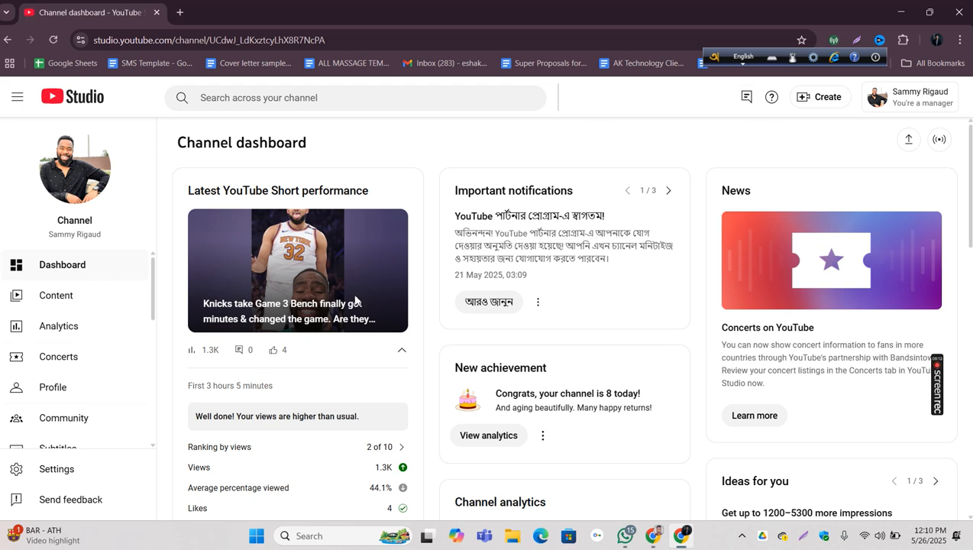
click(61, 297)
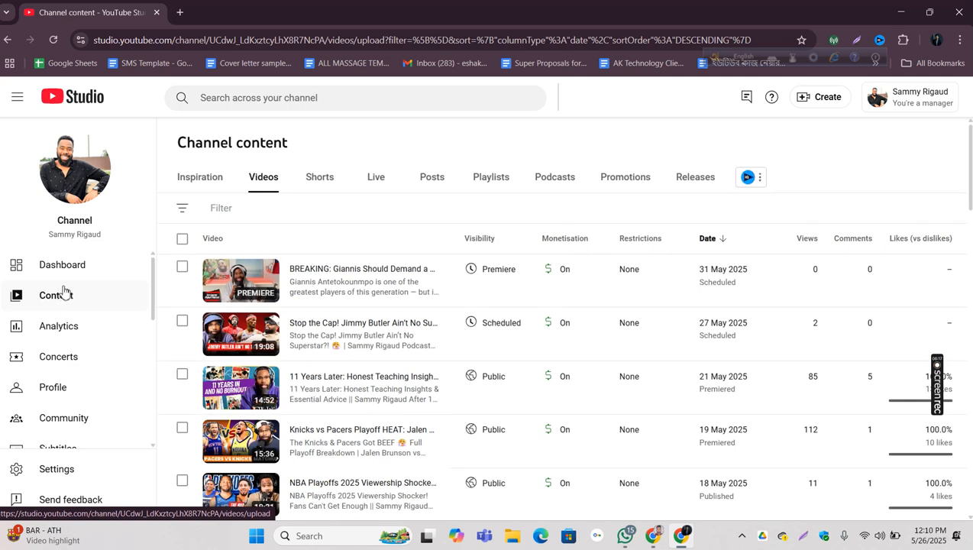
Step: Look through the managed channel's video list, examining visibility, monetisation, dates and views of the uploads
scroll(607, 341, down, 5)
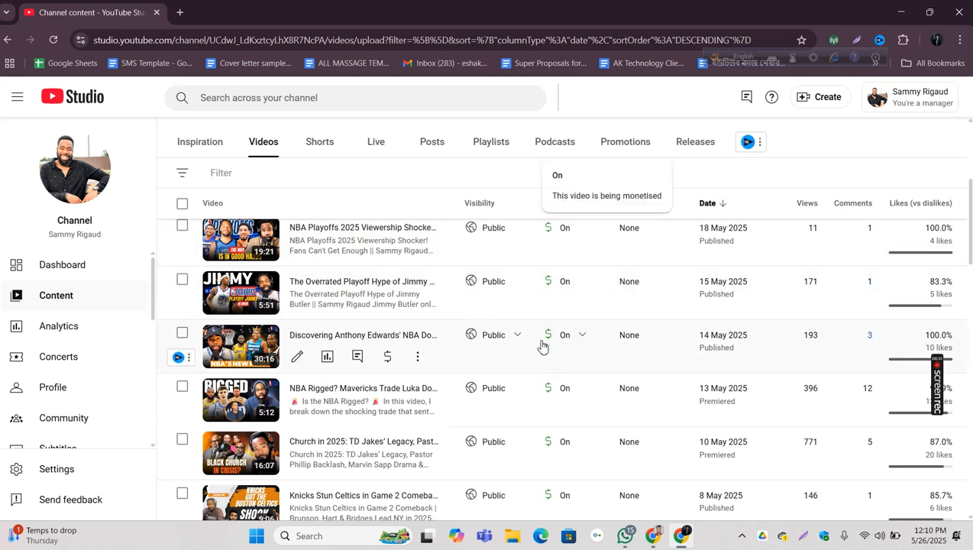
scroll(489, 366, up, 3)
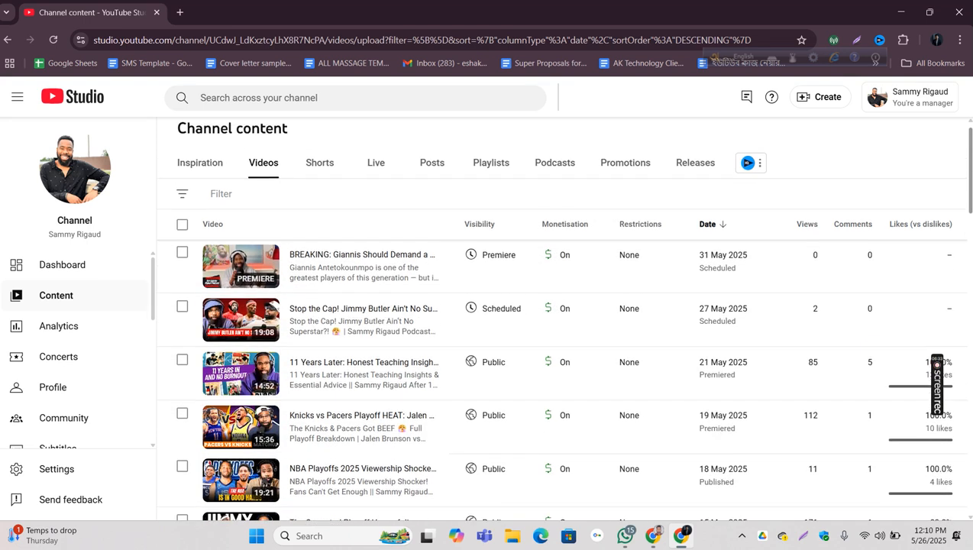
scroll(558, 321, down, 3)
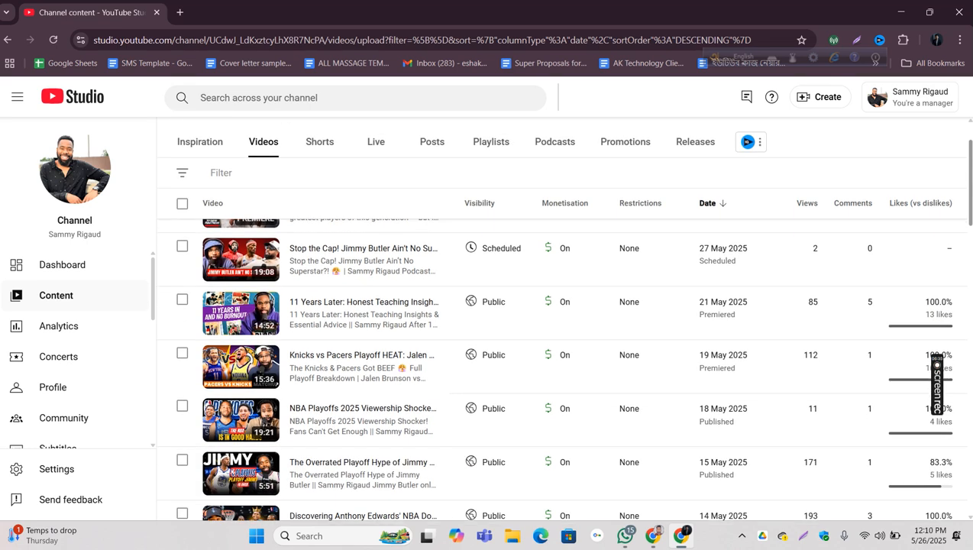
scroll(685, 271, down, 4)
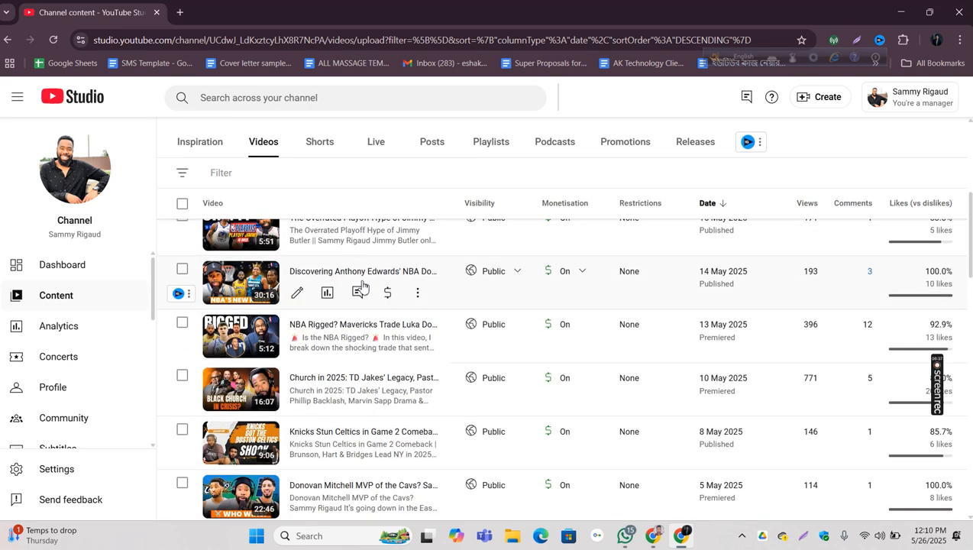
scroll(799, 229, up, 4)
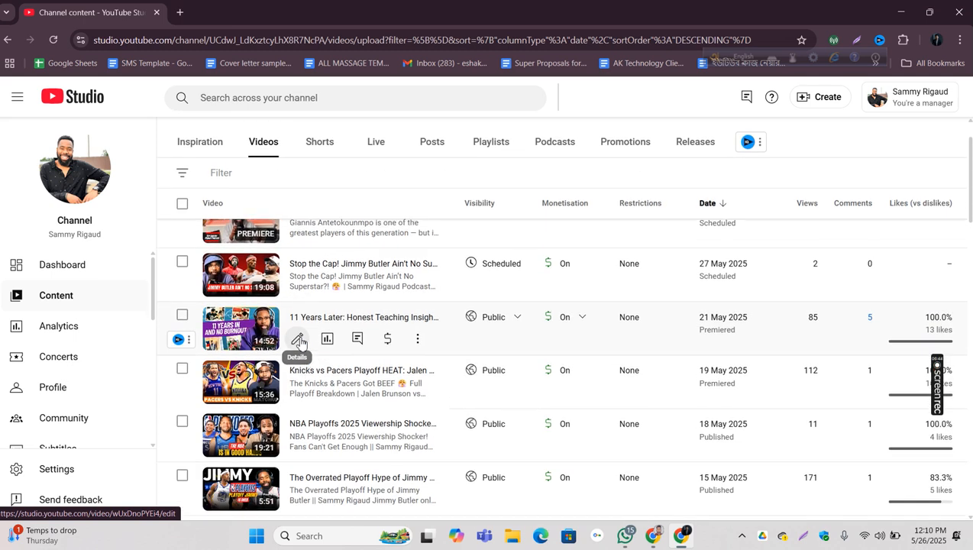
scroll(326, 280, up, 2)
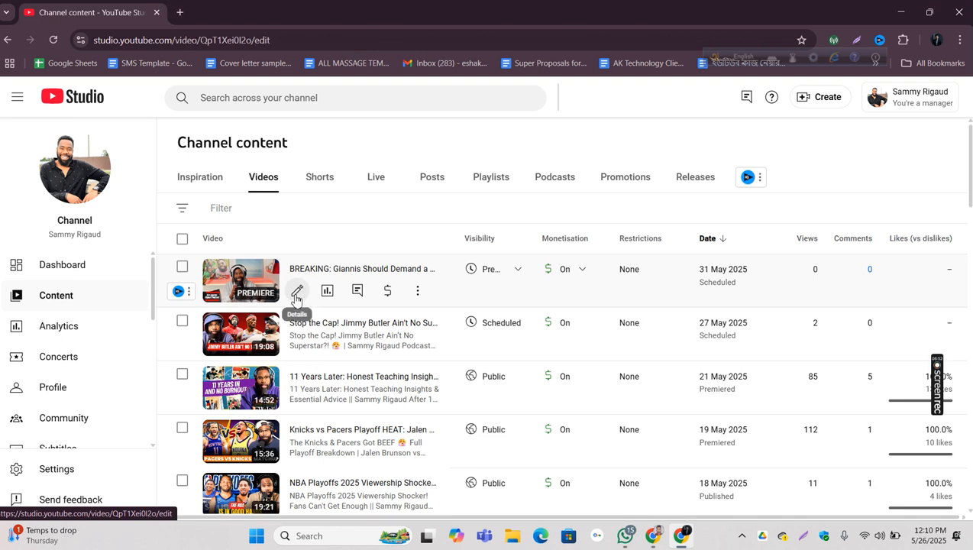
Step: Review the details page of the scheduled "BREAKING: Giannis Should Demand a Trade" video and return to the channel content list
click(296, 291)
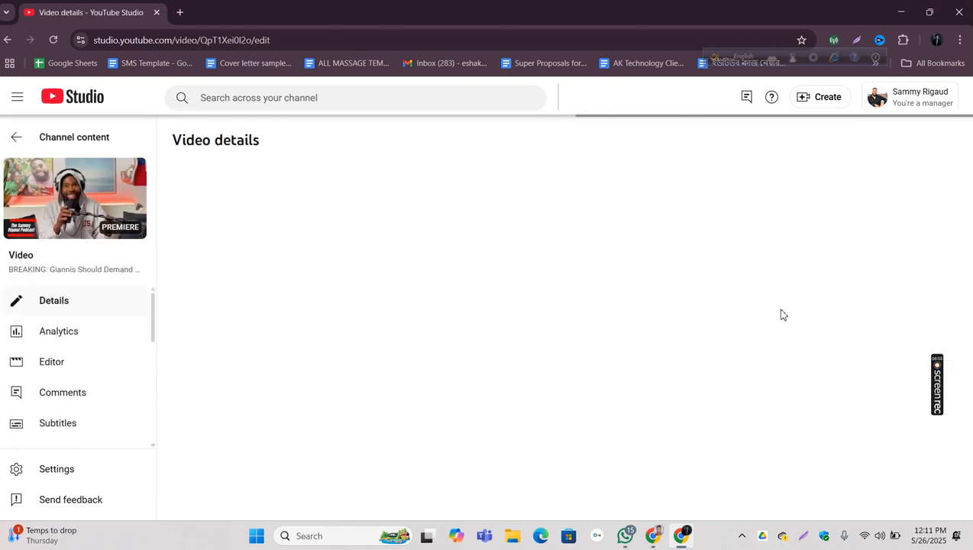
scroll(738, 315, down, 3)
scroll(737, 314, down, 3)
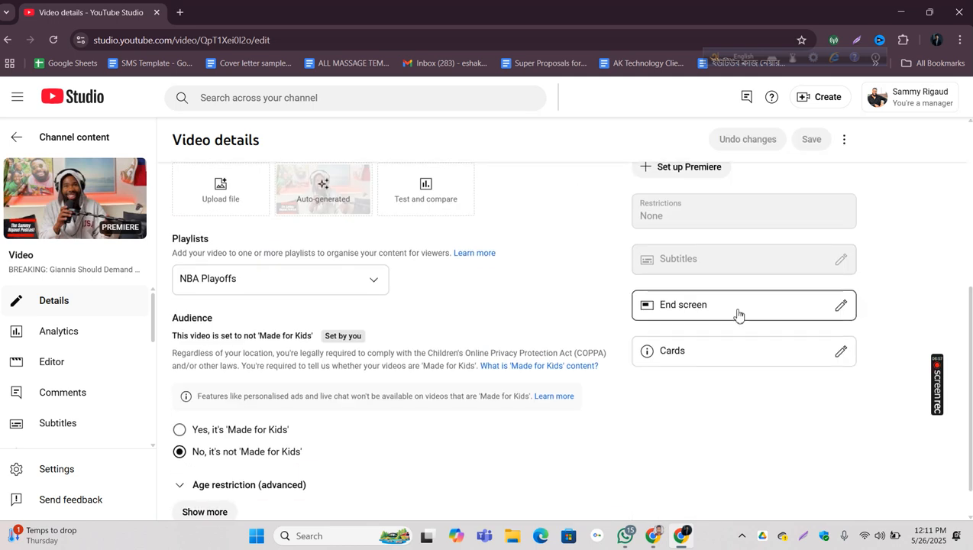
scroll(735, 383, up, 10)
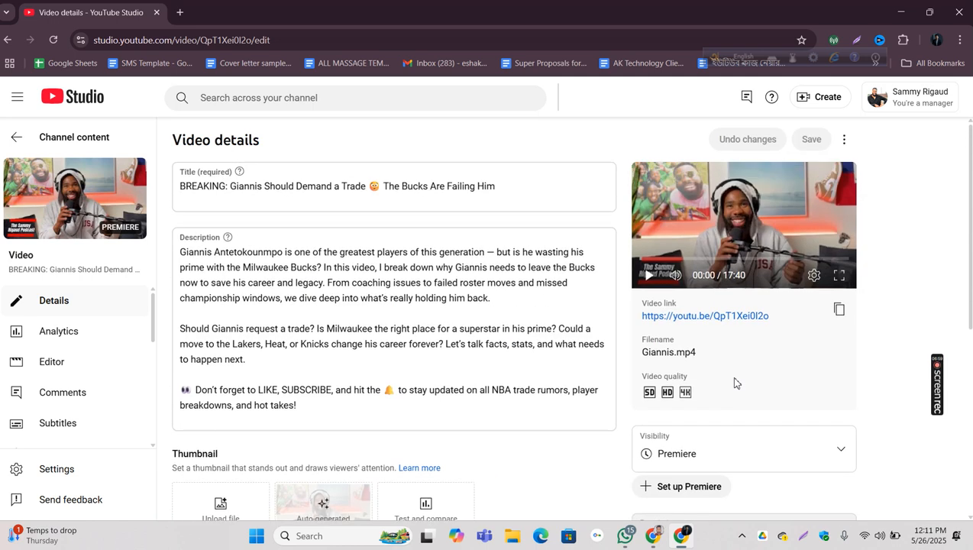
scroll(705, 317, down, 4)
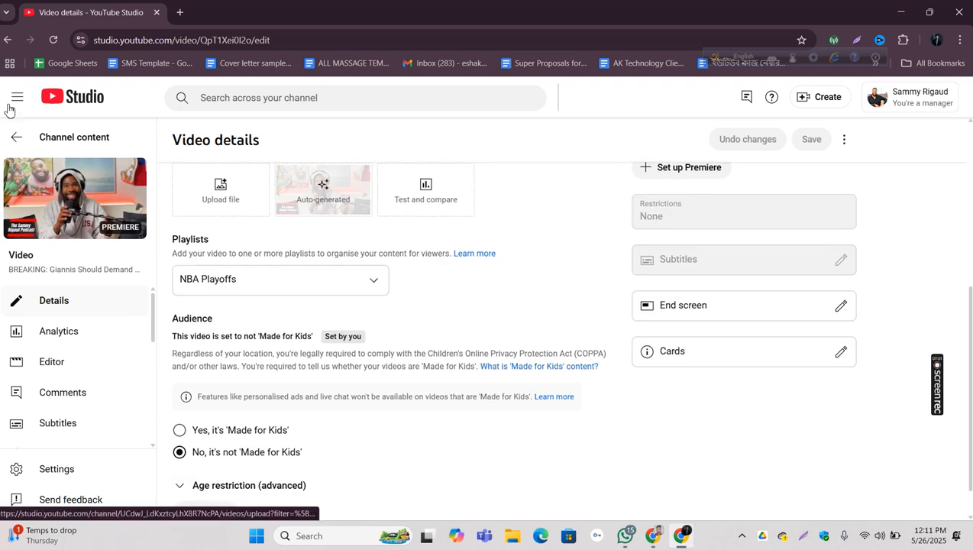
click(13, 136)
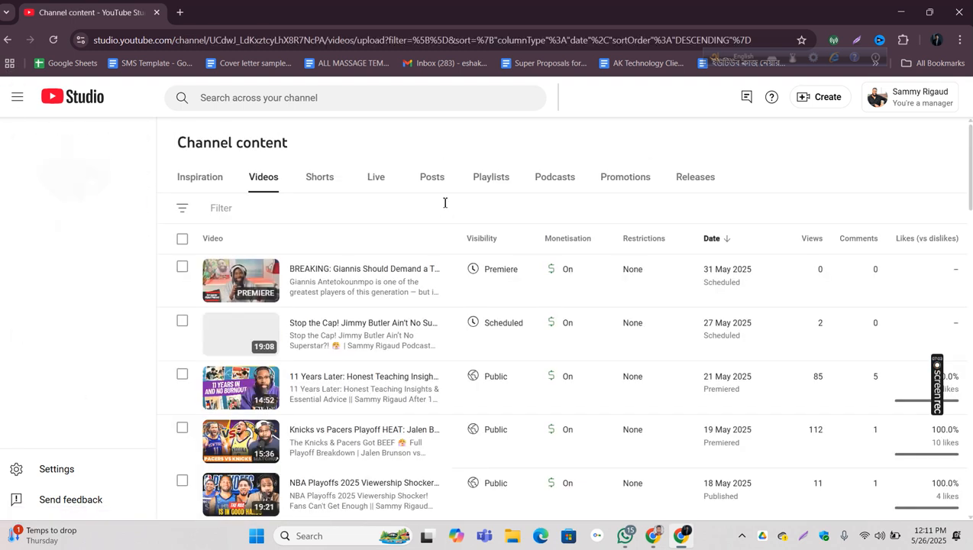
Step: Search the channel for "5" and open the details of the "5 Essential Teacher Self-Care Tips" video
scroll(447, 222, down, 7)
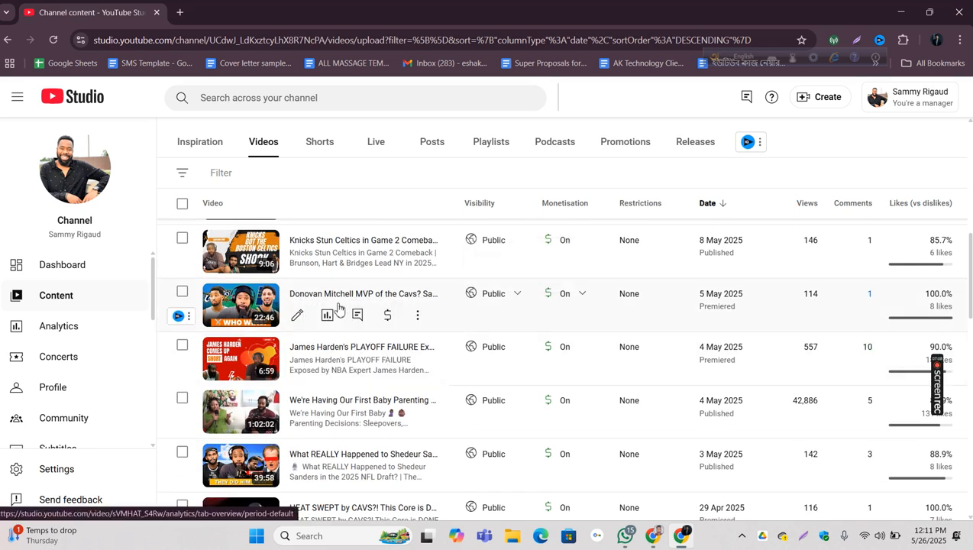
scroll(407, 330, down, 2)
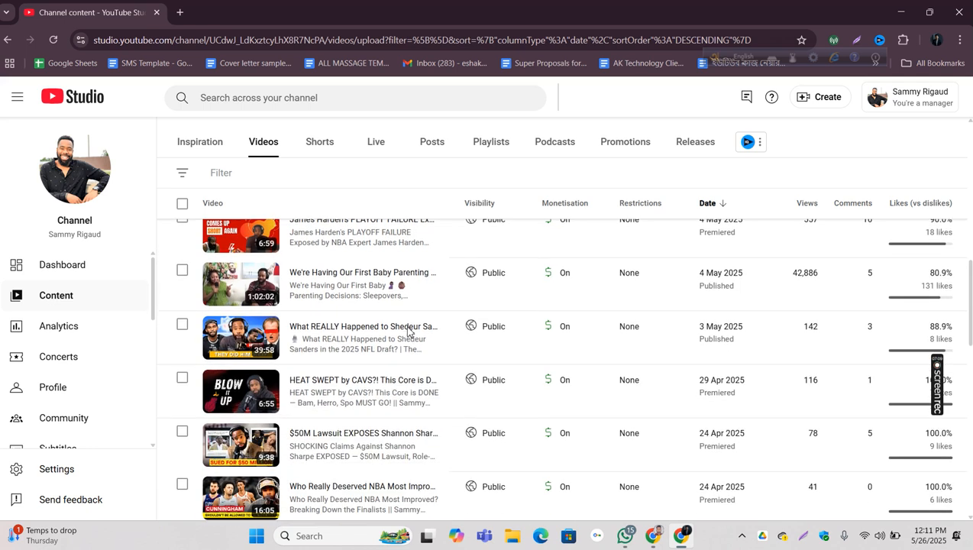
scroll(409, 330, down, 1)
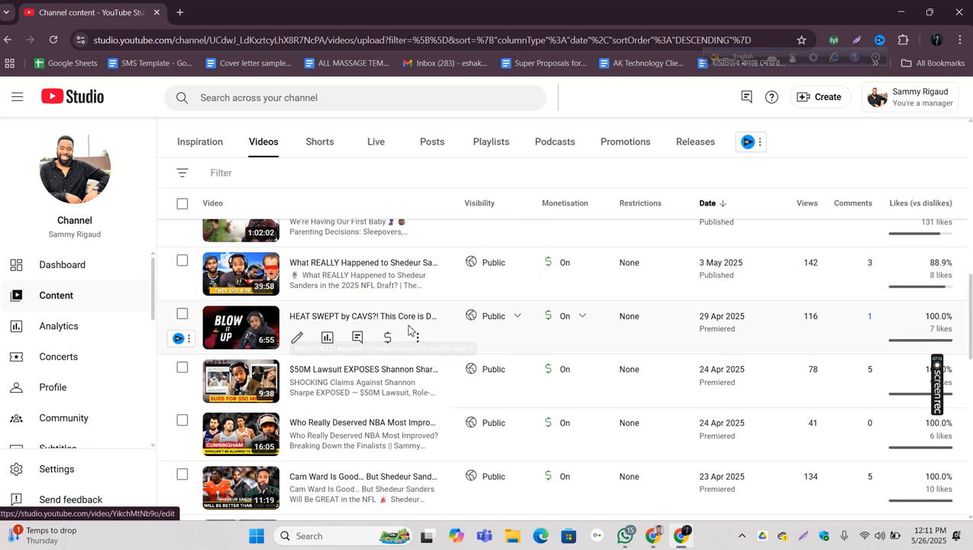
click(337, 101)
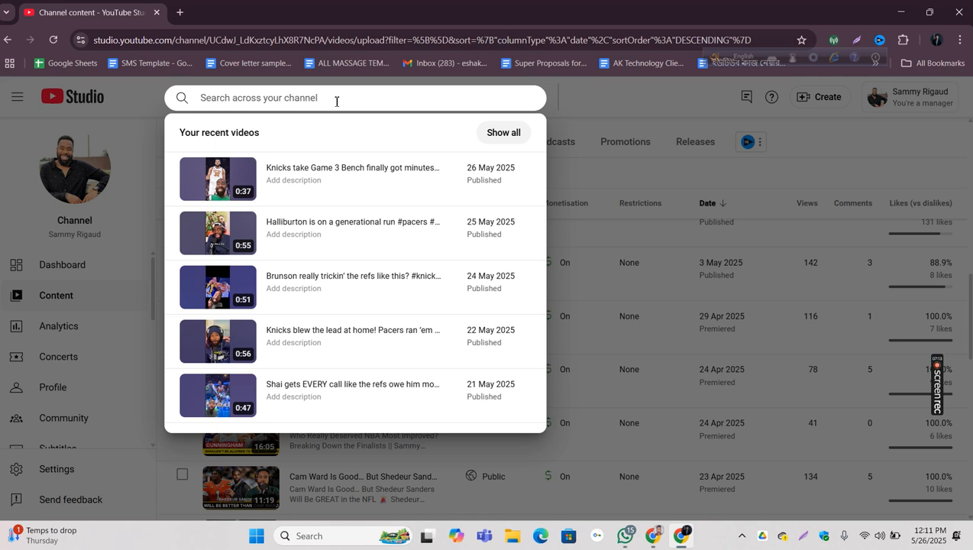
text(5)
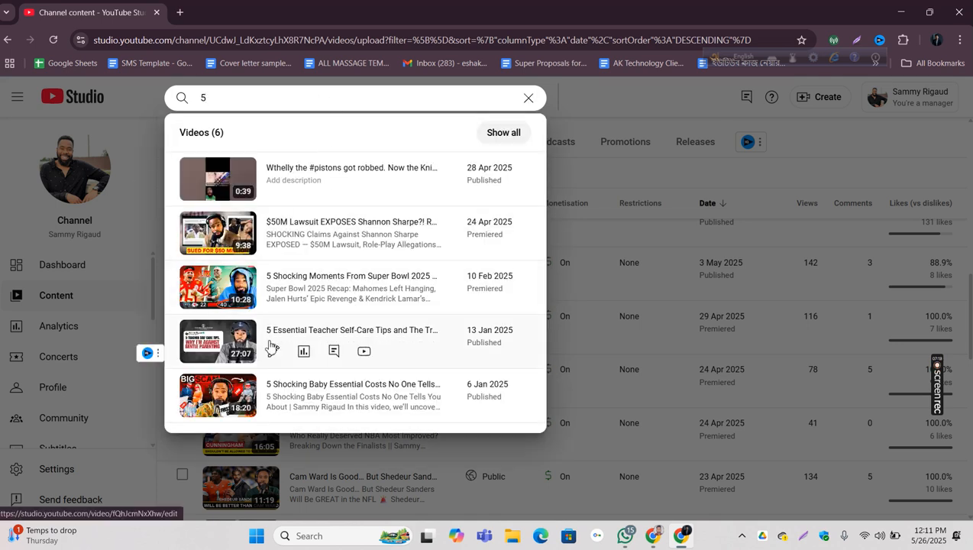
click(273, 349)
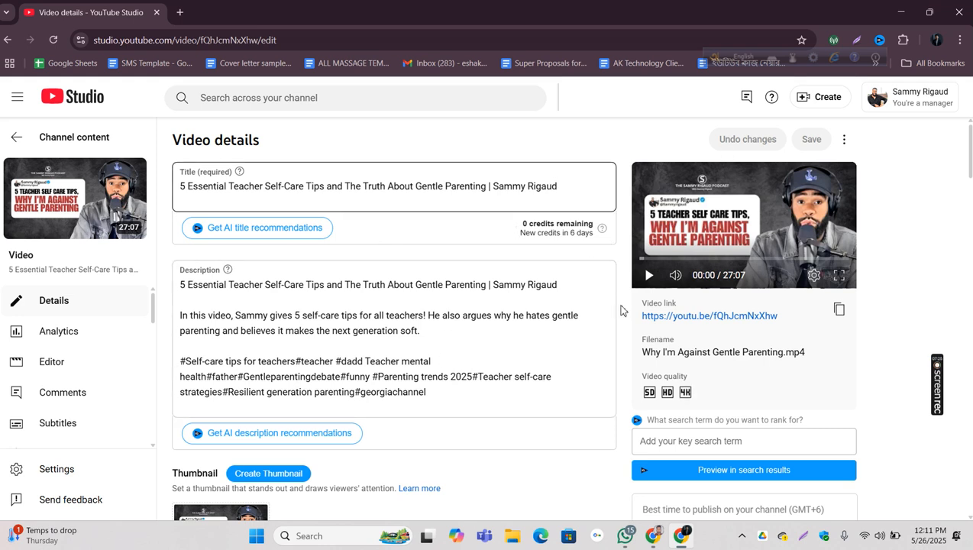
Step: Examine the video's vidIQ SEO score and its tags, highlighting the score figure
scroll(620, 310, down, 10)
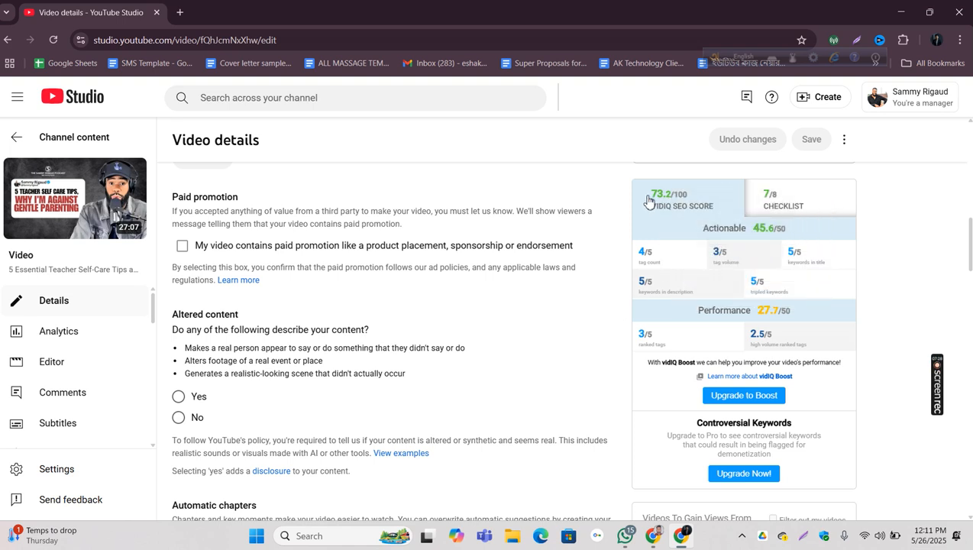
mouse_move(647, 195)
mouse_down()
mouse_move(706, 201)
mouse_move(650, 202)
mouse_up()
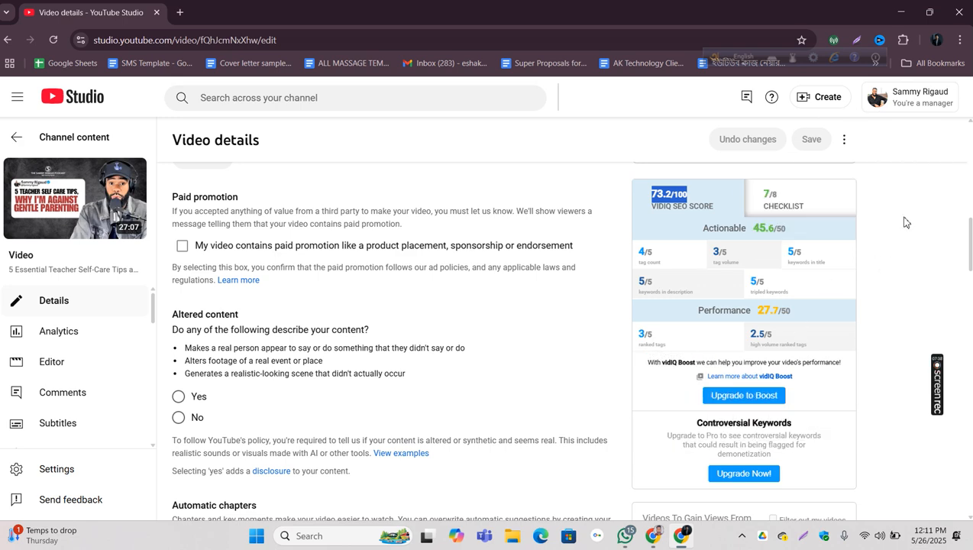
scroll(971, 240, down, 7)
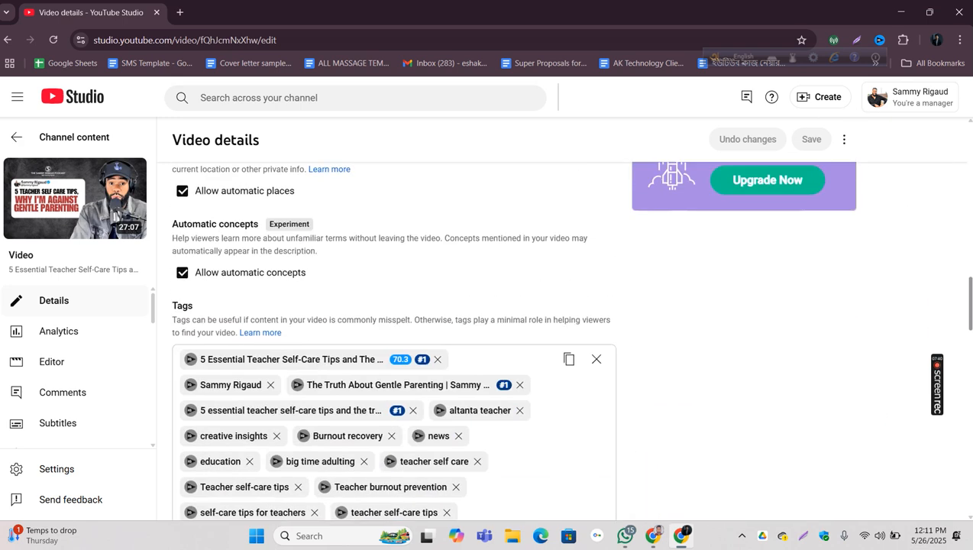
scroll(569, 336, up, 15)
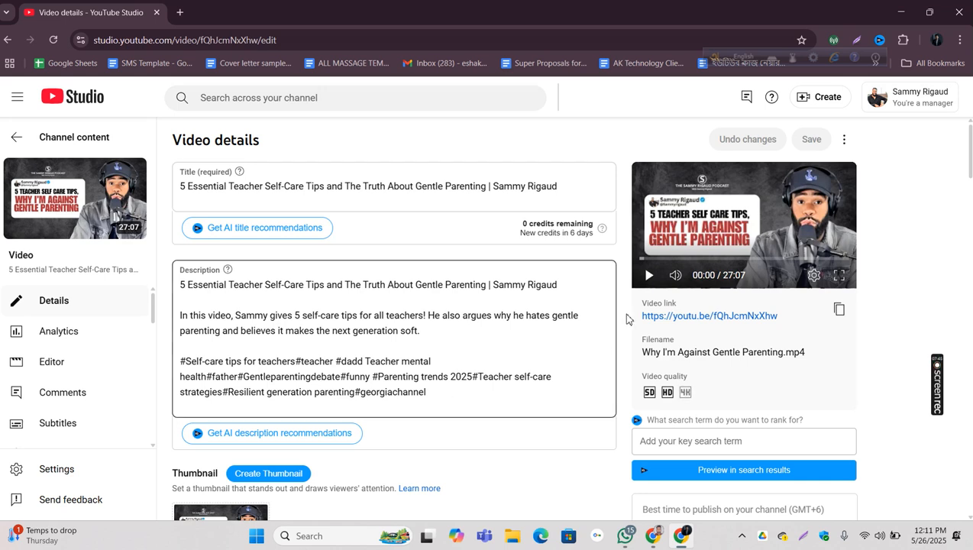
Step: Copy the video title and replace the description's first line with it, followed by a line break
click(181, 189)
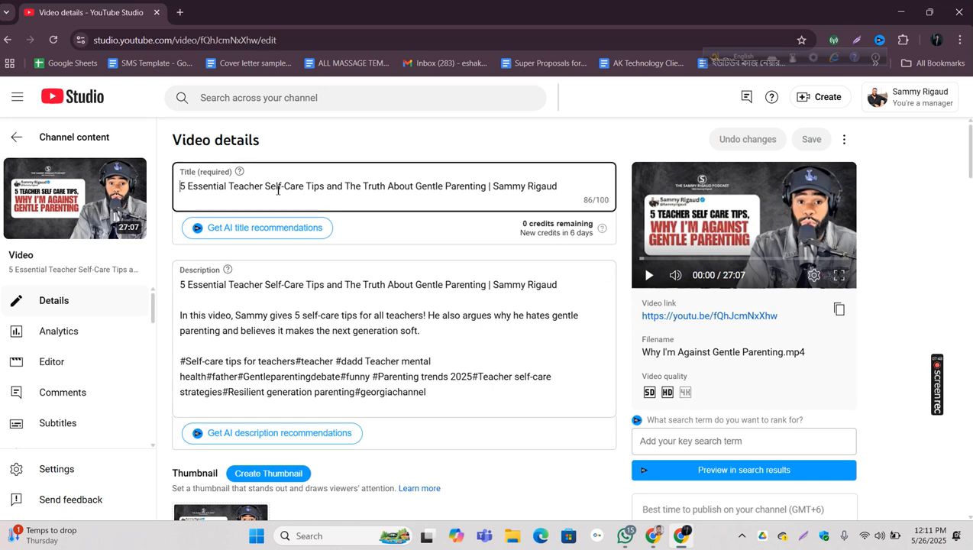
triple_click(317, 186)
right_click(317, 185)
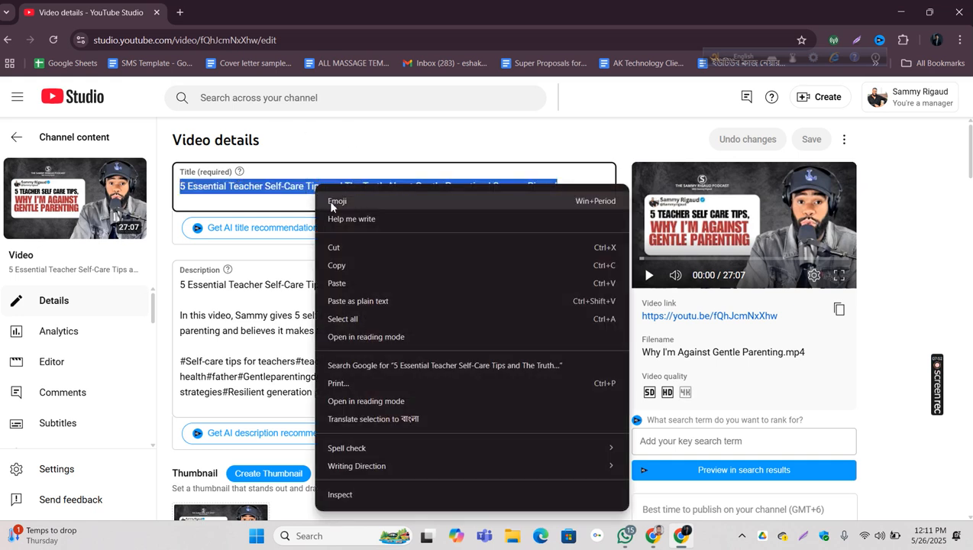
click(336, 263)
click(294, 287)
triple_click(293, 287)
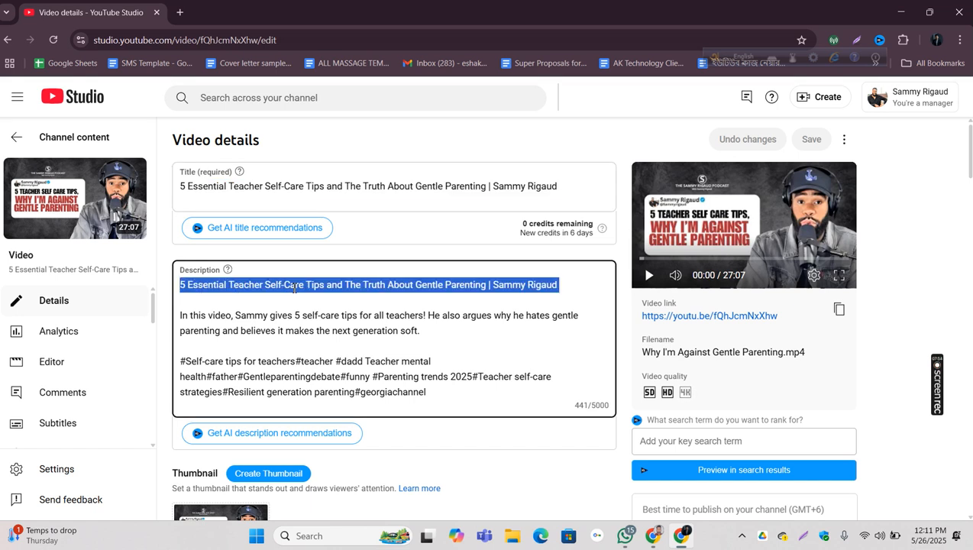
key(BackSpace)
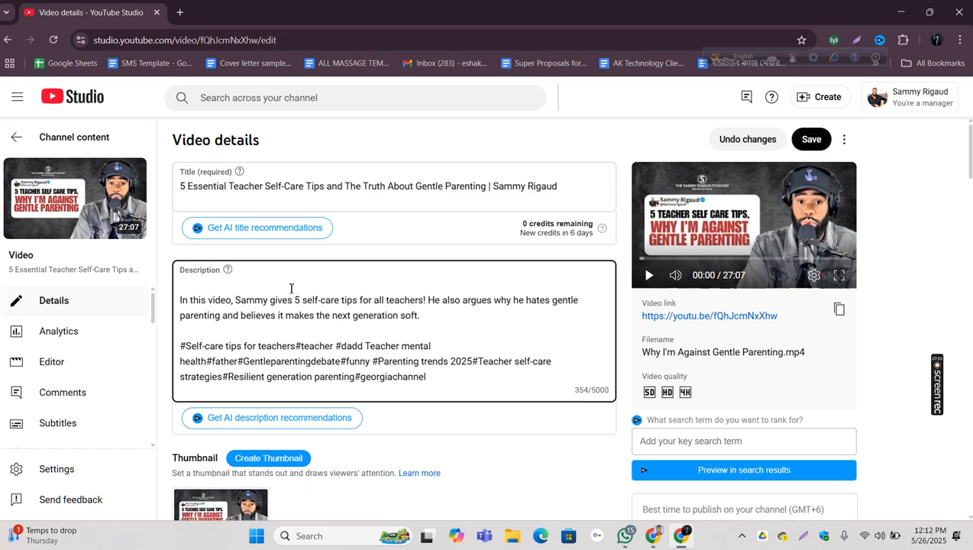
key(ctrl+v)
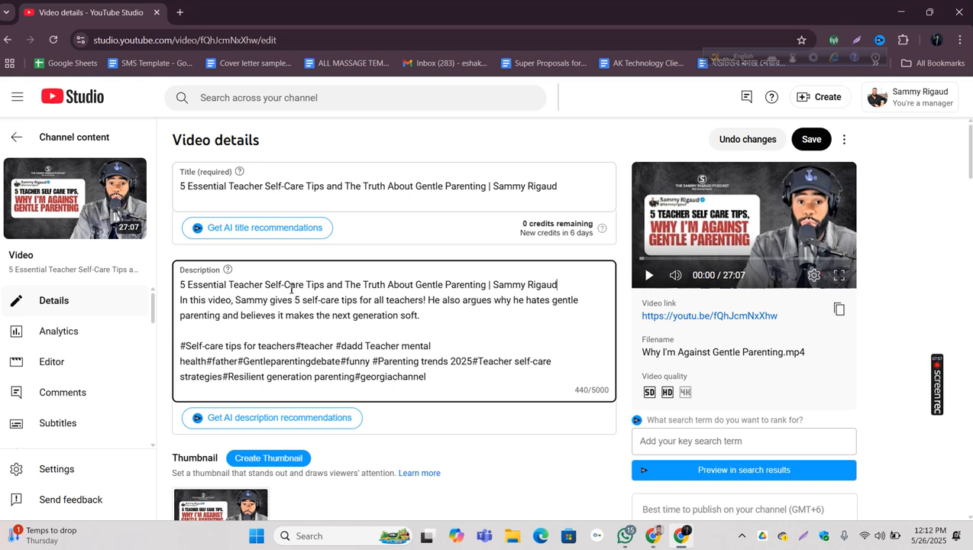
key(Return)
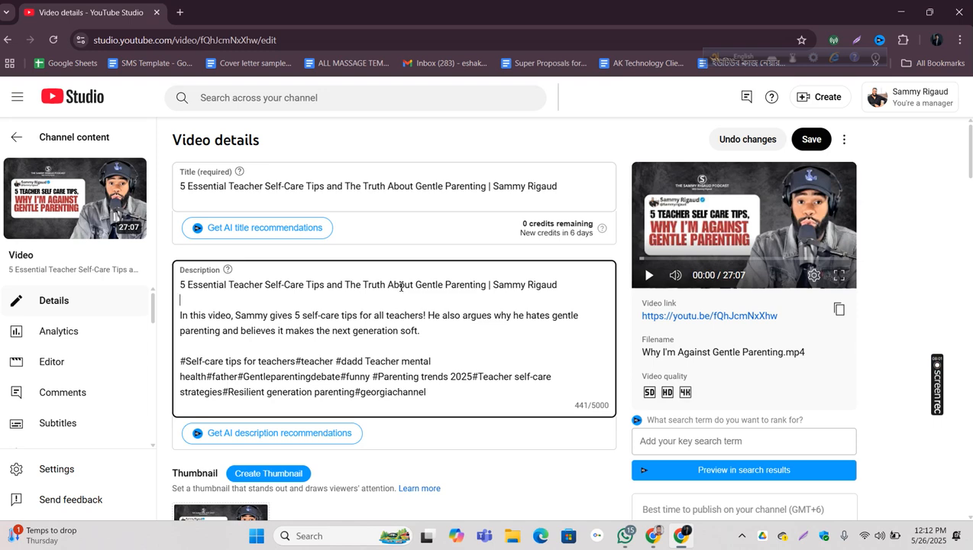
Step: Compare the video's tags with its title, focusing on the first tag that repeats the full title
scroll(468, 288, down, 15)
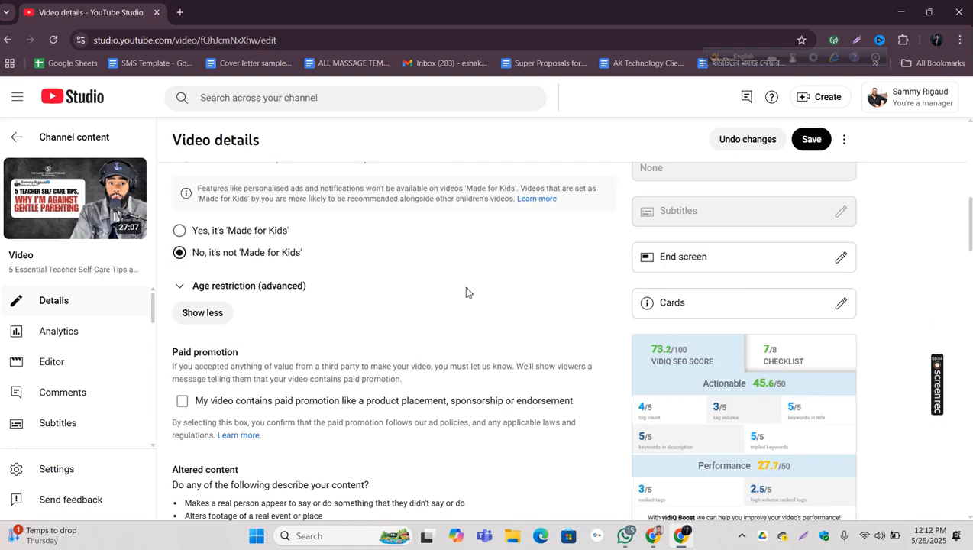
scroll(467, 291, down, 3)
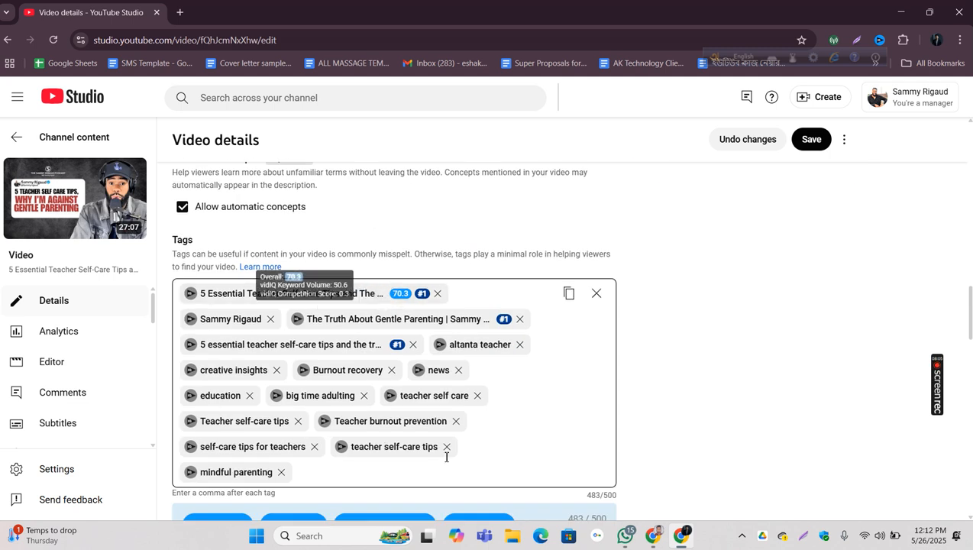
click(205, 297)
drag(356, 294, 147, 292)
scroll(445, 257, up, 15)
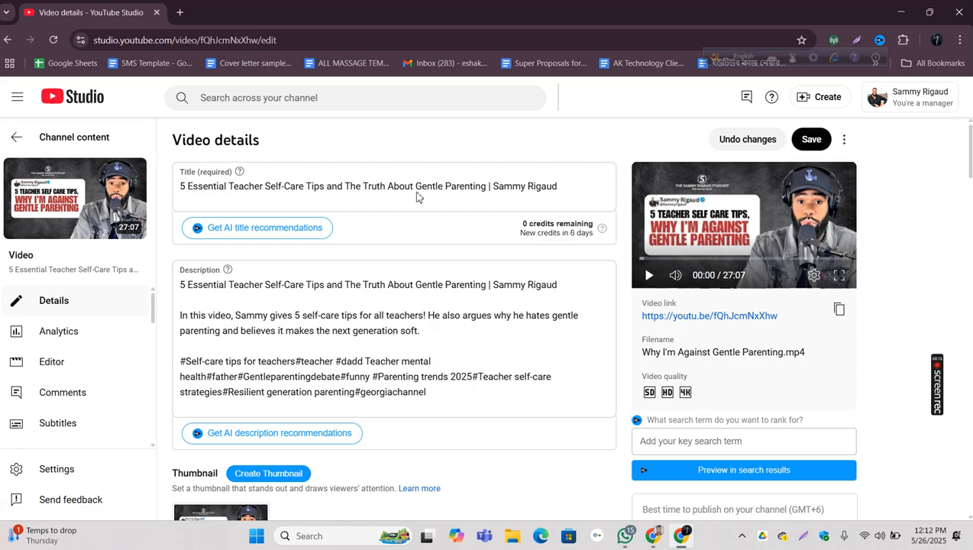
scroll(344, 205, down, 15)
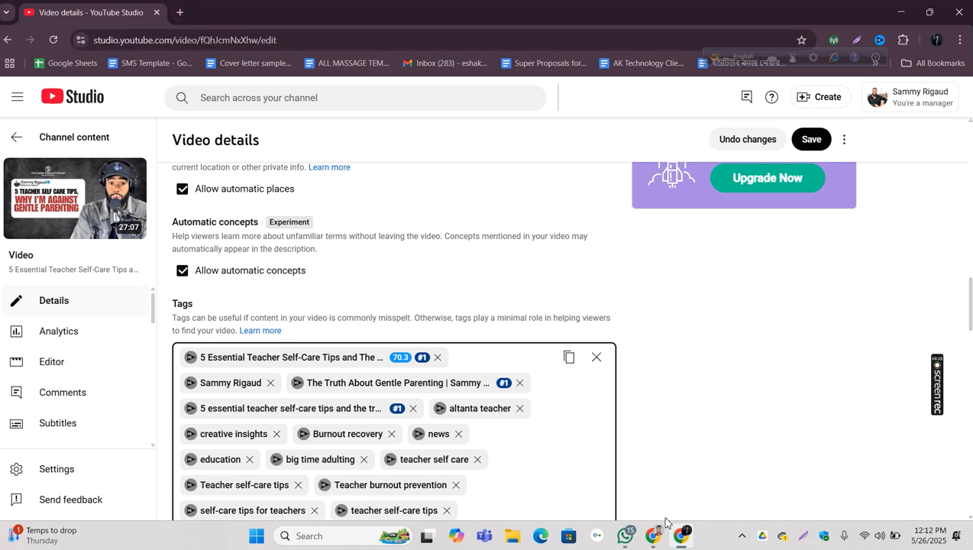
Step: Switch to the other Chrome window and search YouTube for the copied "5 Essential Teacher Self-Care Tips" video title
click(659, 542)
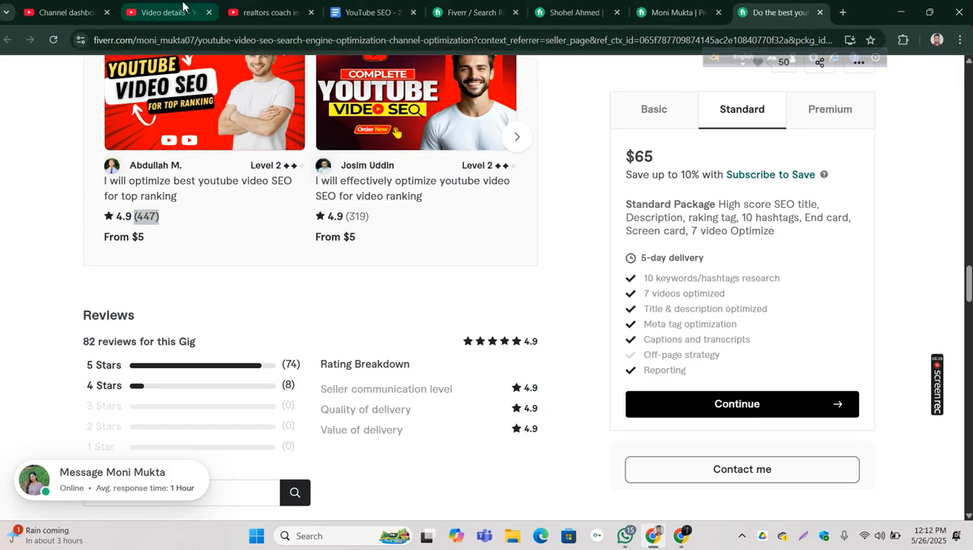
click(170, 12)
click(245, 12)
triple_click(415, 73)
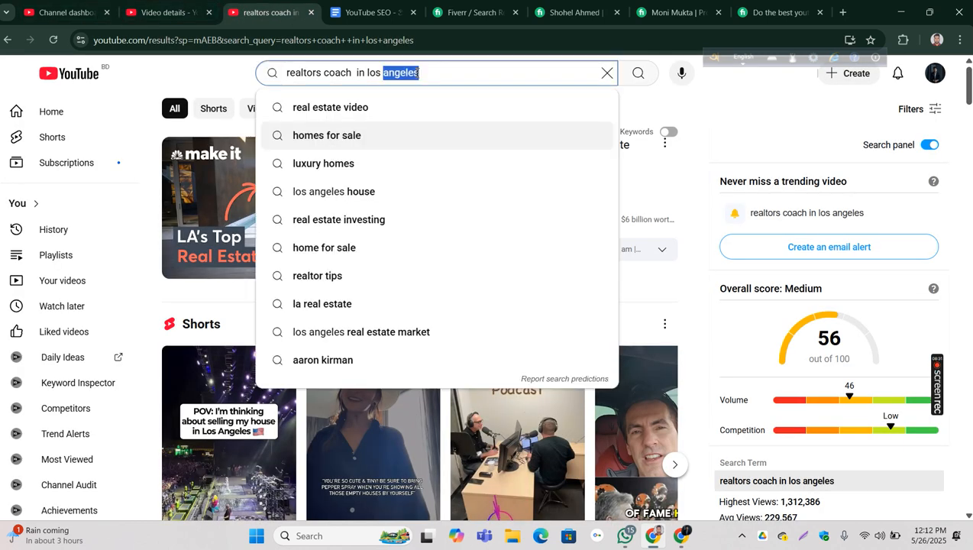
right_click(415, 73)
click(446, 182)
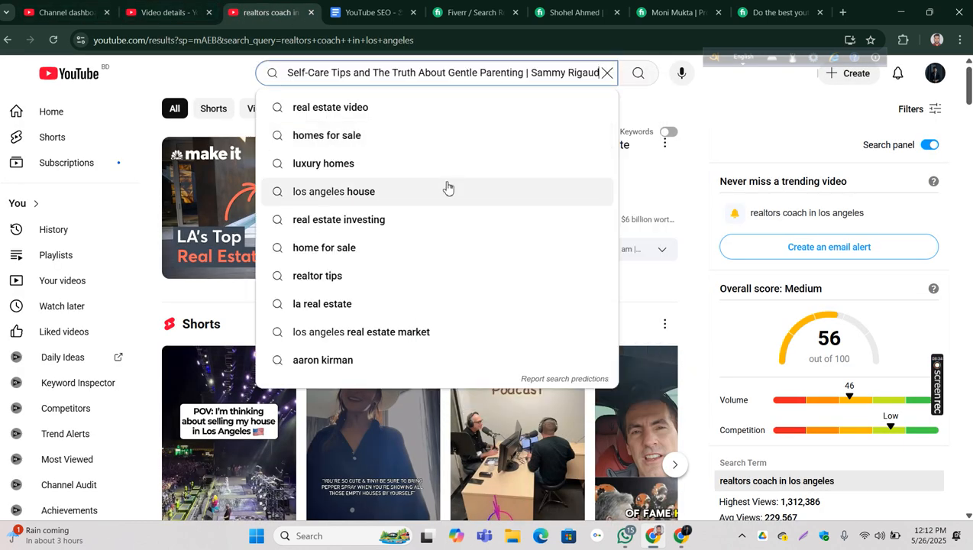
key(Return)
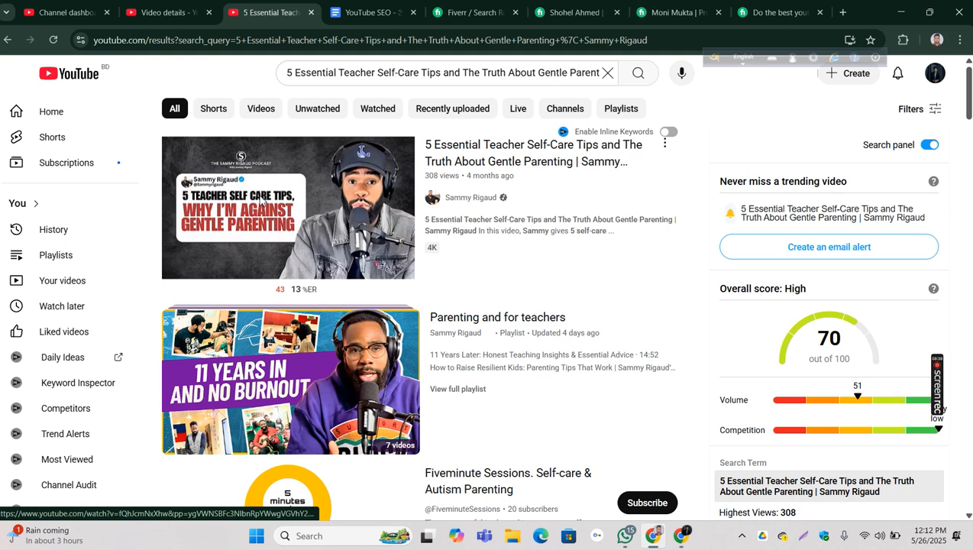
Step: Check where the client's video ranks in the YouTube search results and look through the competing results below it
mouse_move(269, 147)
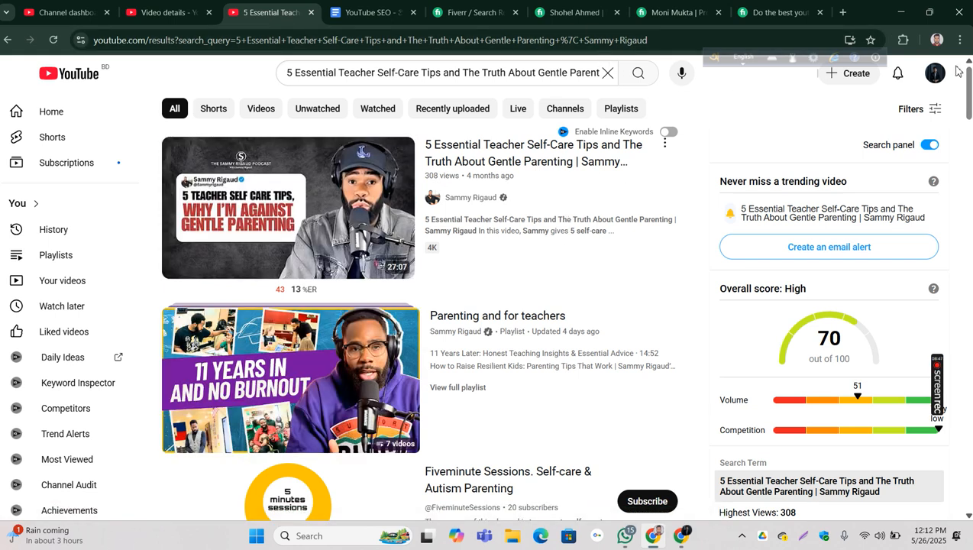
drag(968, 88, 968, 281)
scroll(797, 470, down, 12)
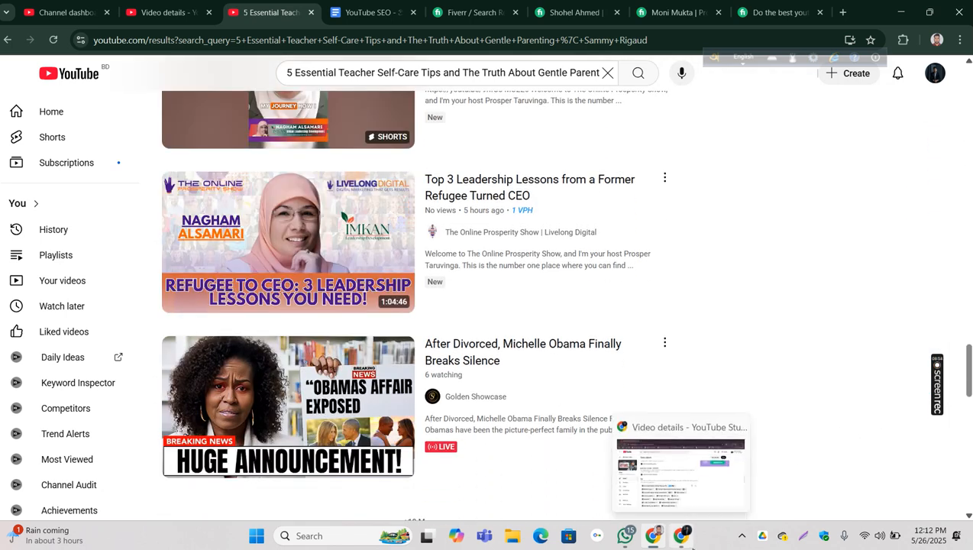
Step: Copy all of the video's tags in YouTube Studio and paste them into Google's English-to-Bangla translator in a new browser tab
click(681, 539)
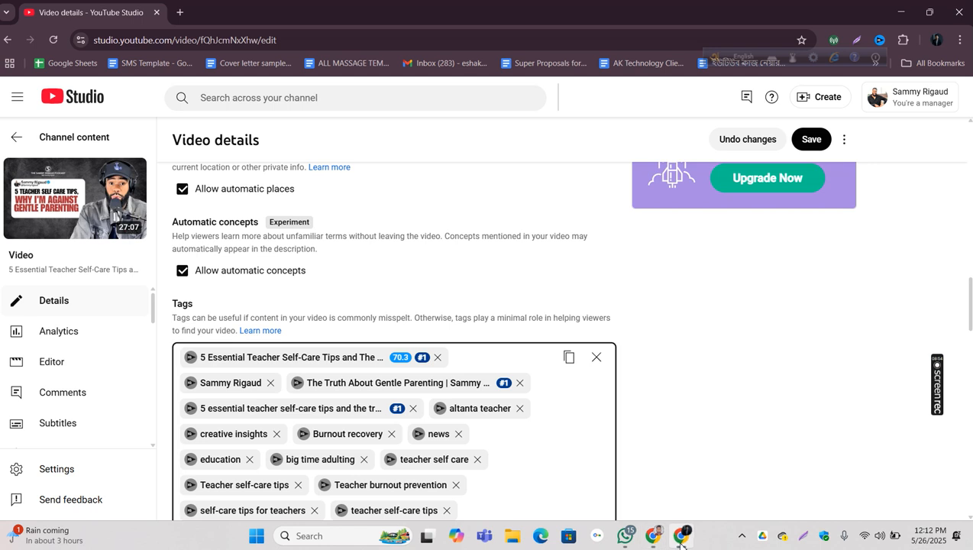
click(569, 357)
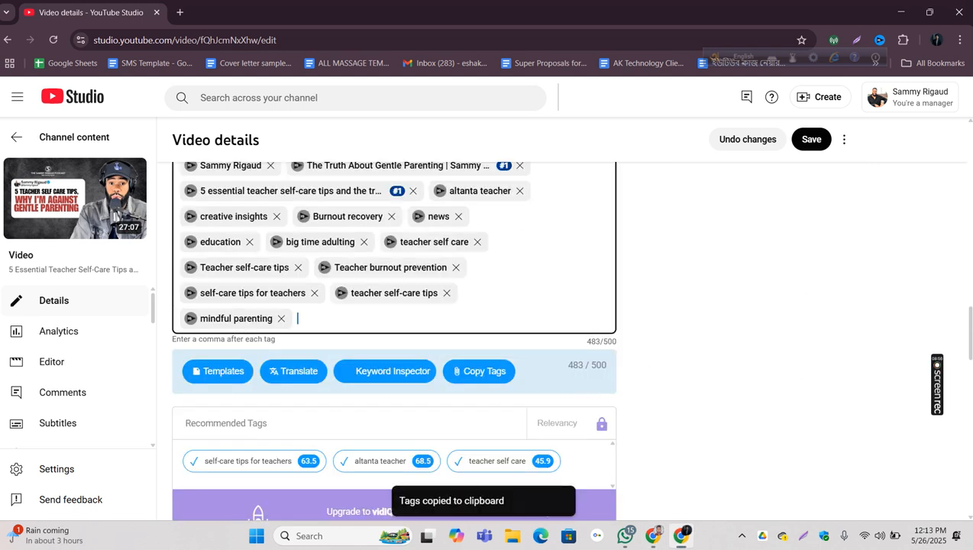
click(180, 13)
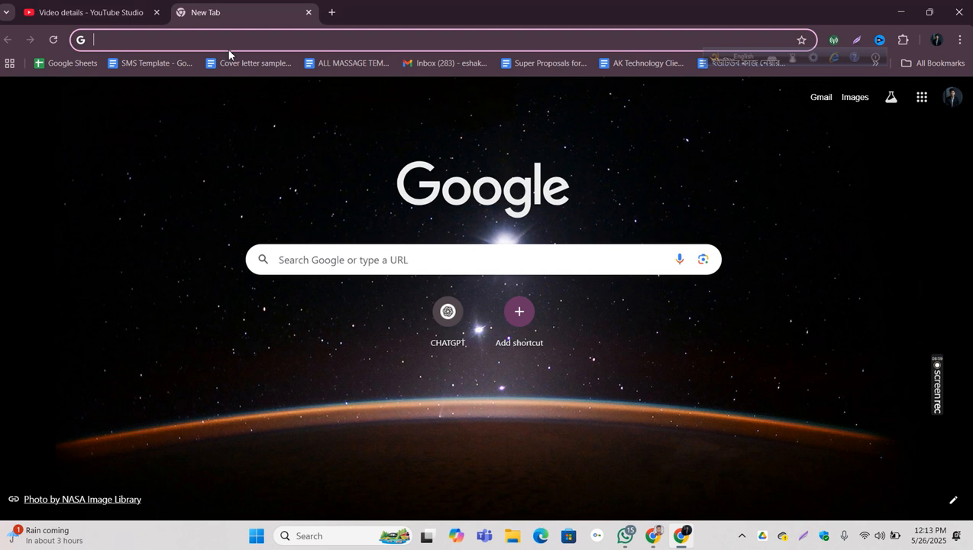
text(tra)
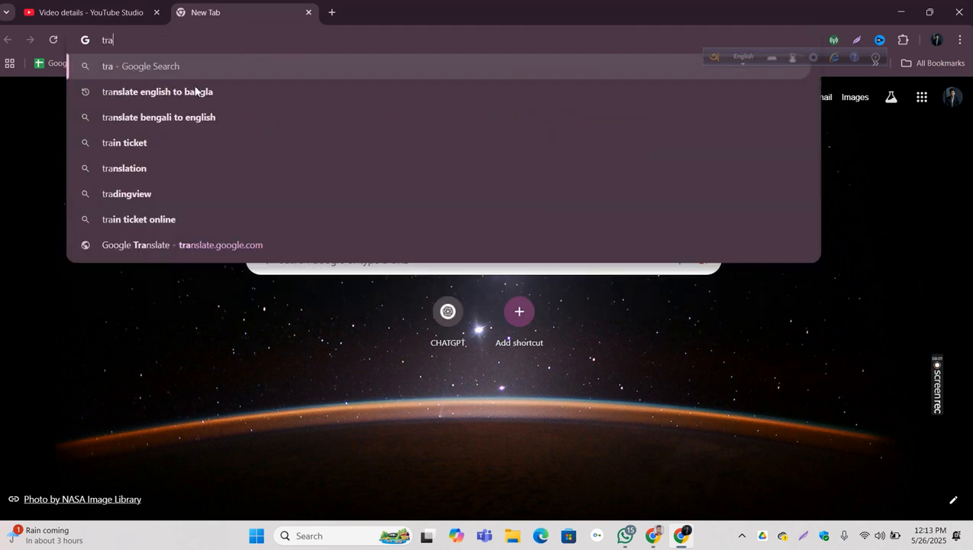
click(192, 87)
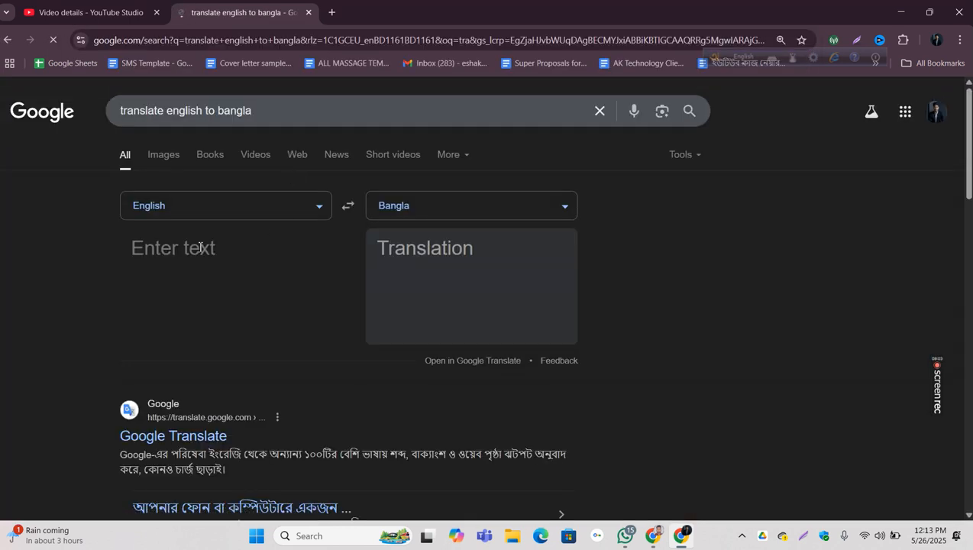
click(227, 374)
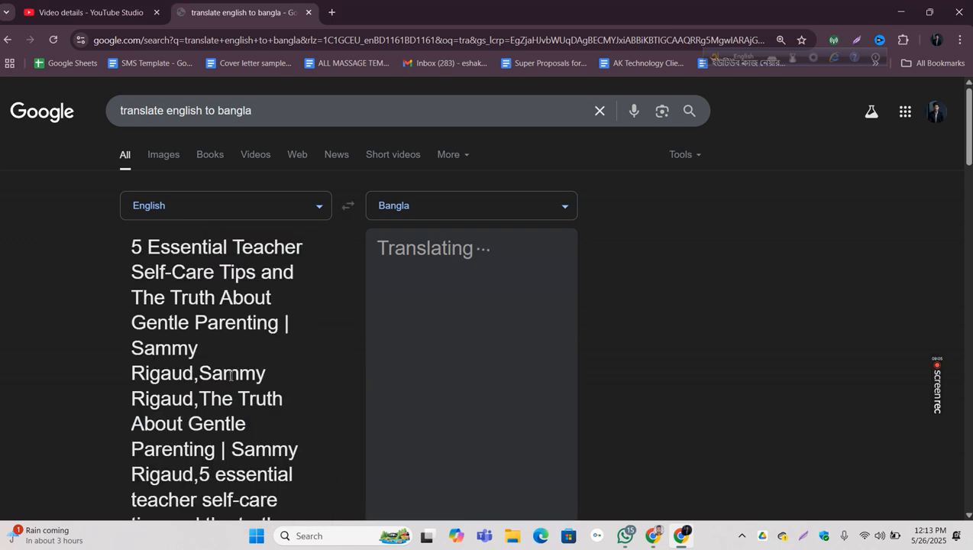
Step: Return to the video details, delete all of the video's tags and save the changes
click(106, 14)
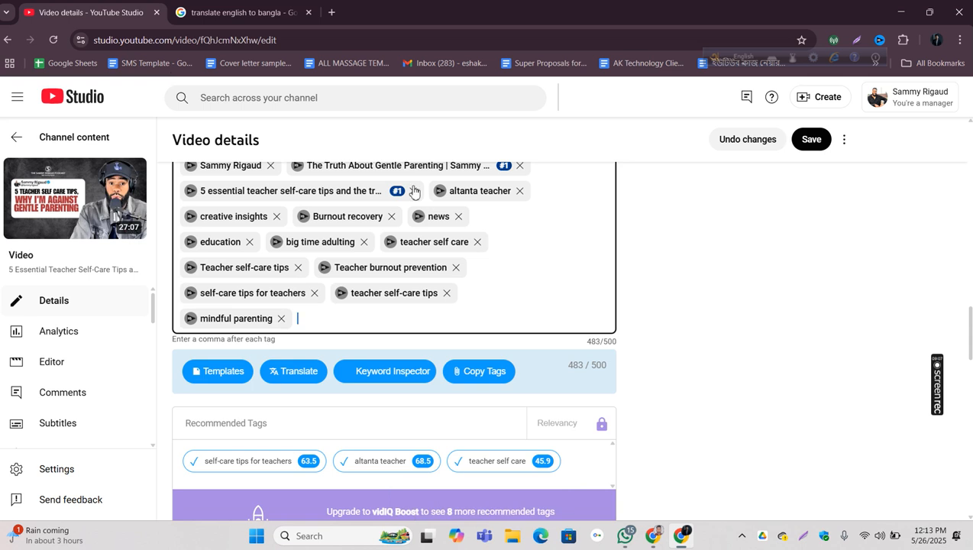
scroll(530, 247, up, 3)
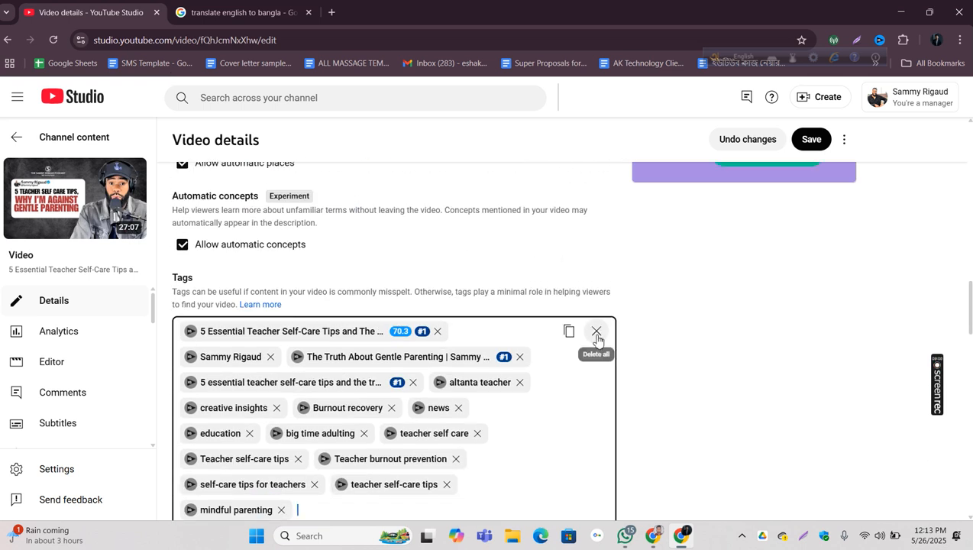
click(596, 333)
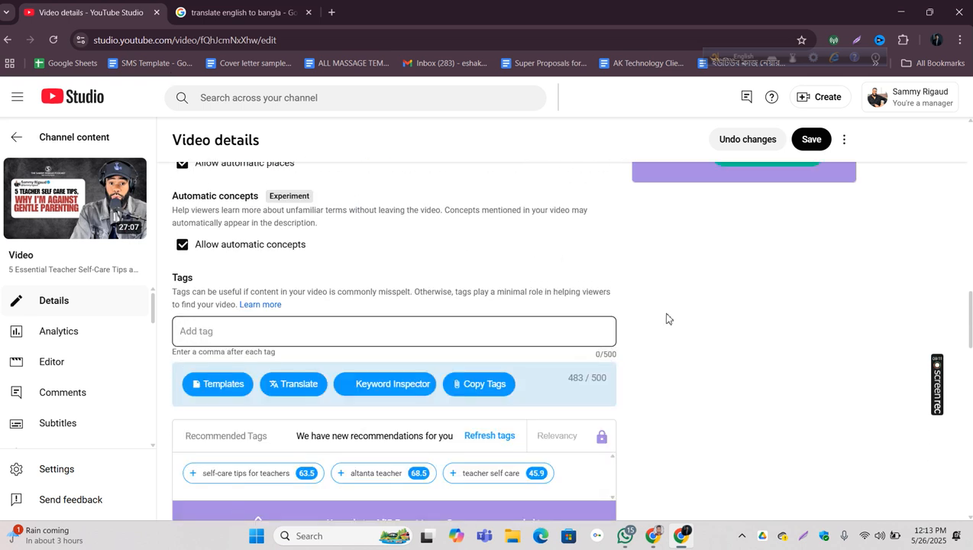
click(811, 139)
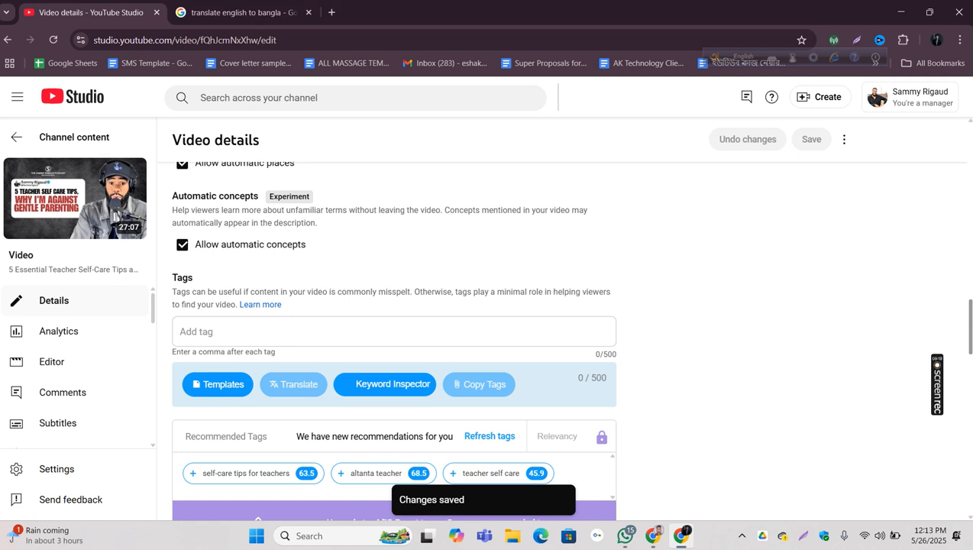
Step: Delete the first line of the description that repeats the video title
scroll(715, 262, up, 15)
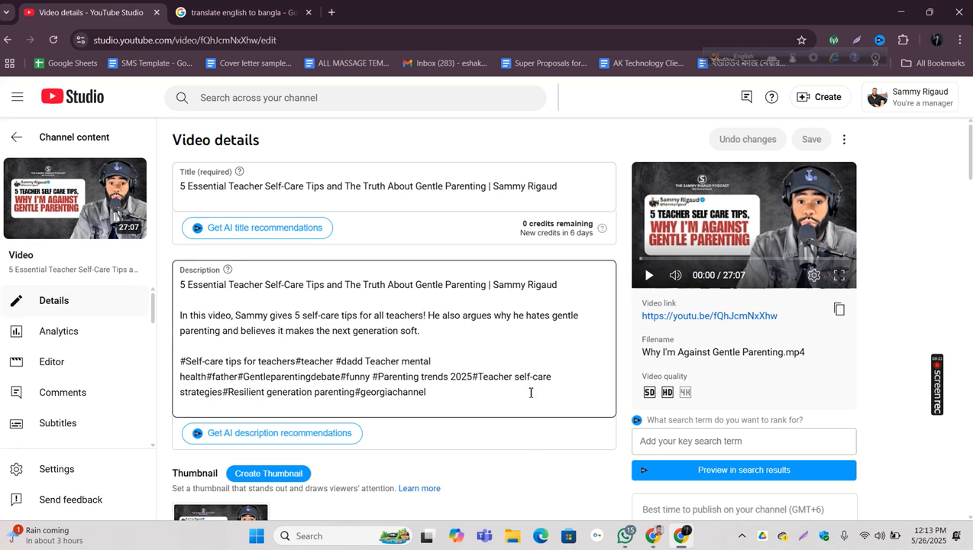
click(566, 286)
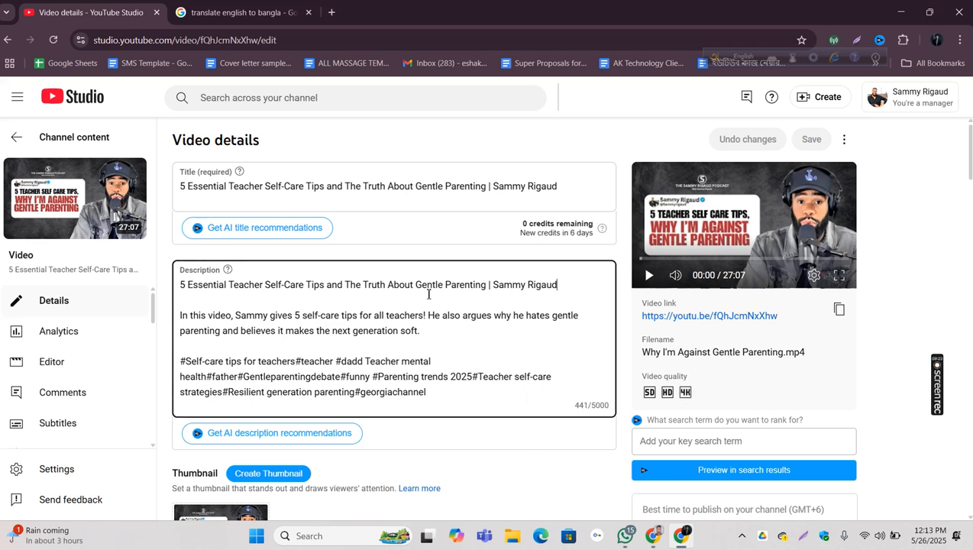
shift+click(176, 286)
key(BackSpace)
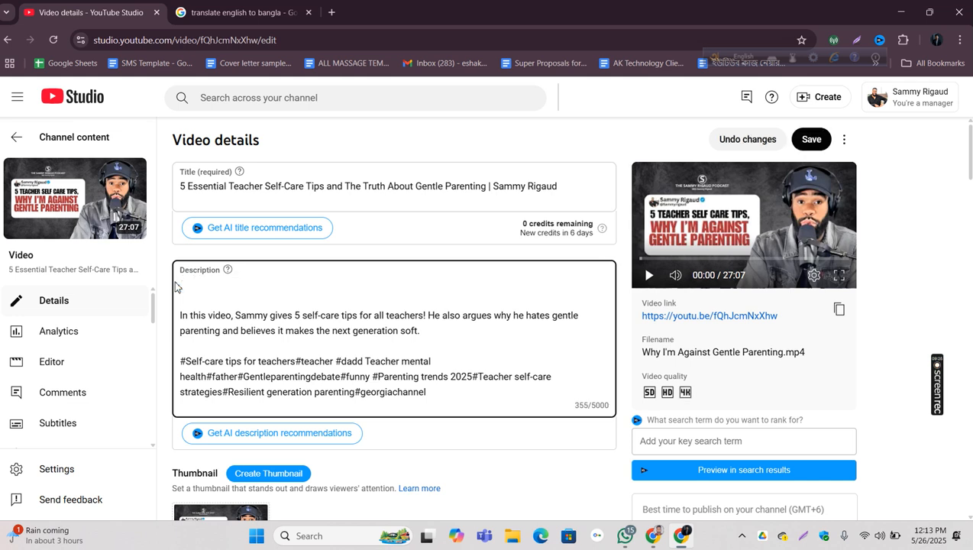
Step: Shorten the title to "5 Essential Teacher Self-Care Tips and The Truth About Gentle Parenting" by removing the channel-name suffix, and save the changes
click(581, 180)
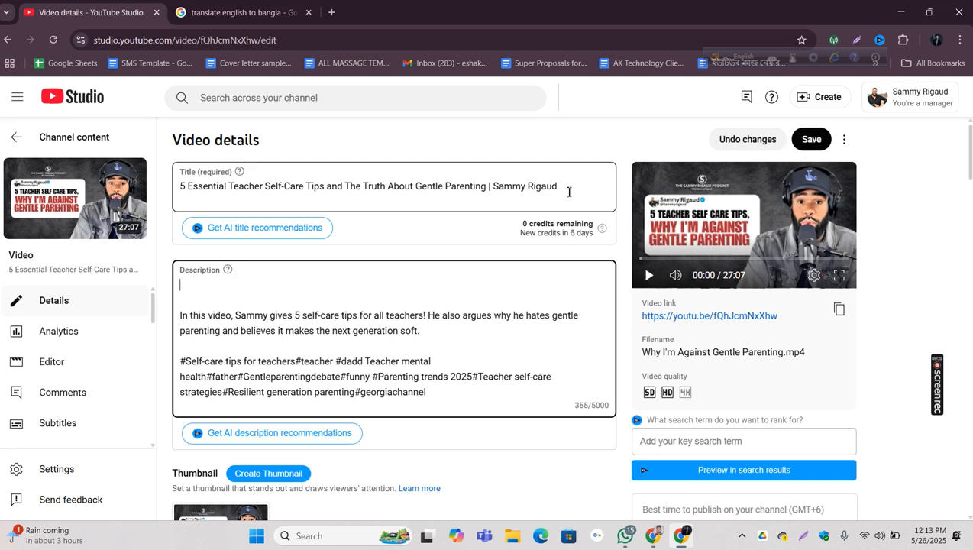
shift+click(491, 191)
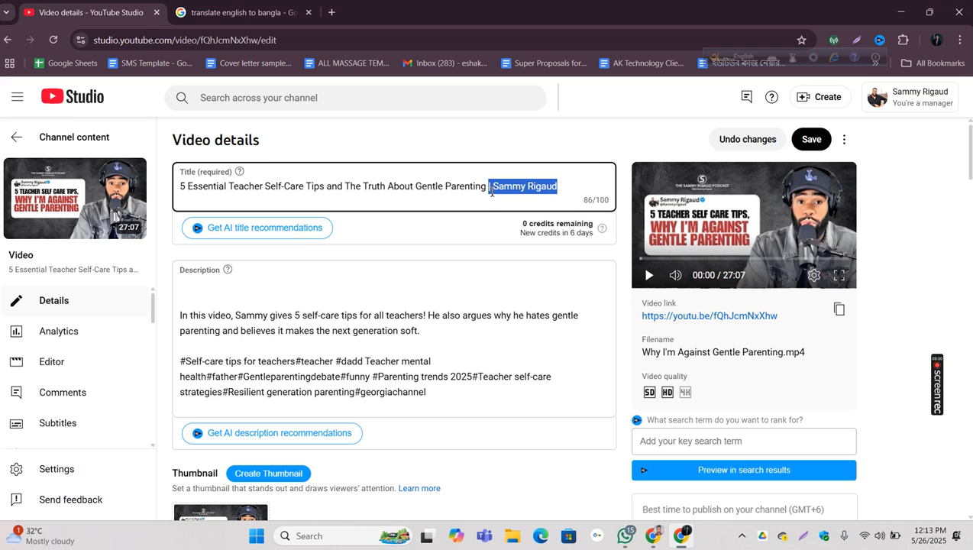
triple_click(477, 189)
key(ctrl+c)
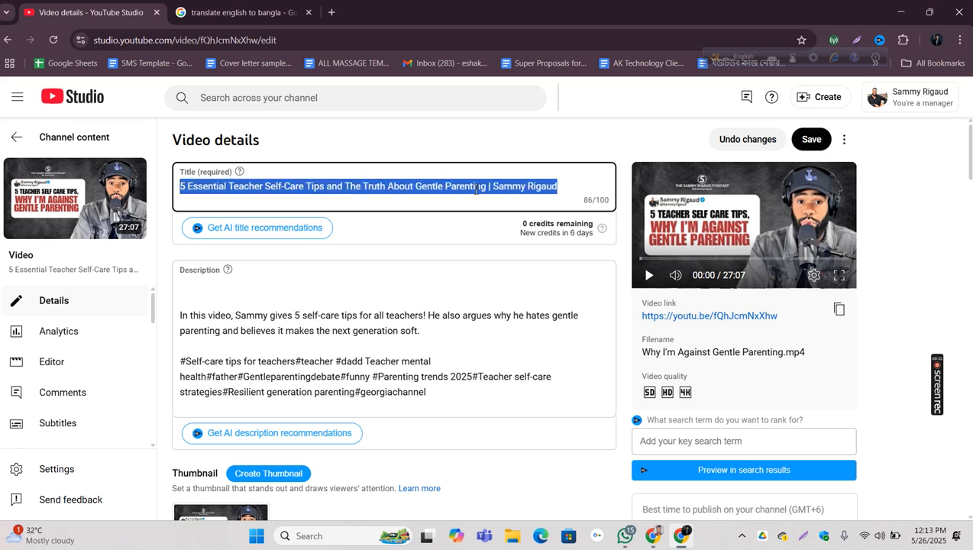
click(537, 188)
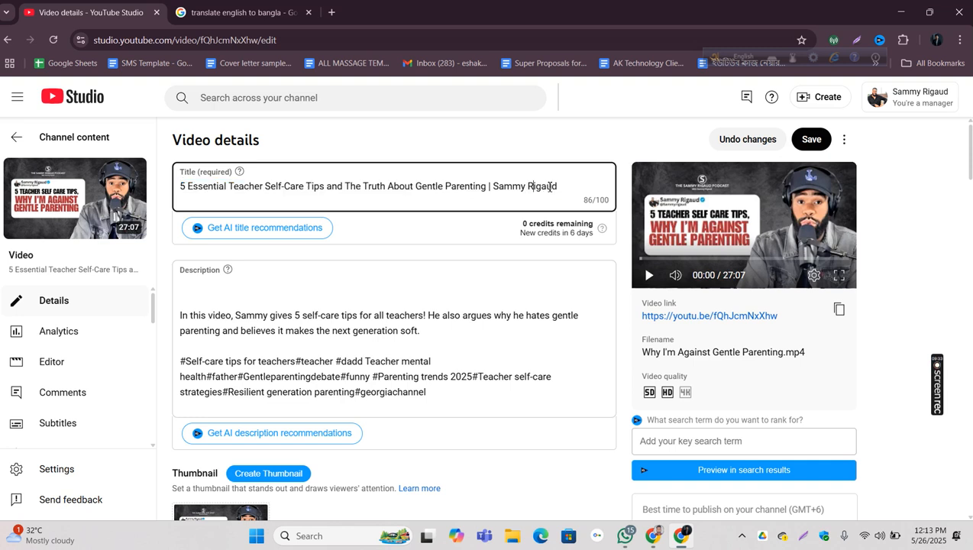
drag(568, 186, 501, 189)
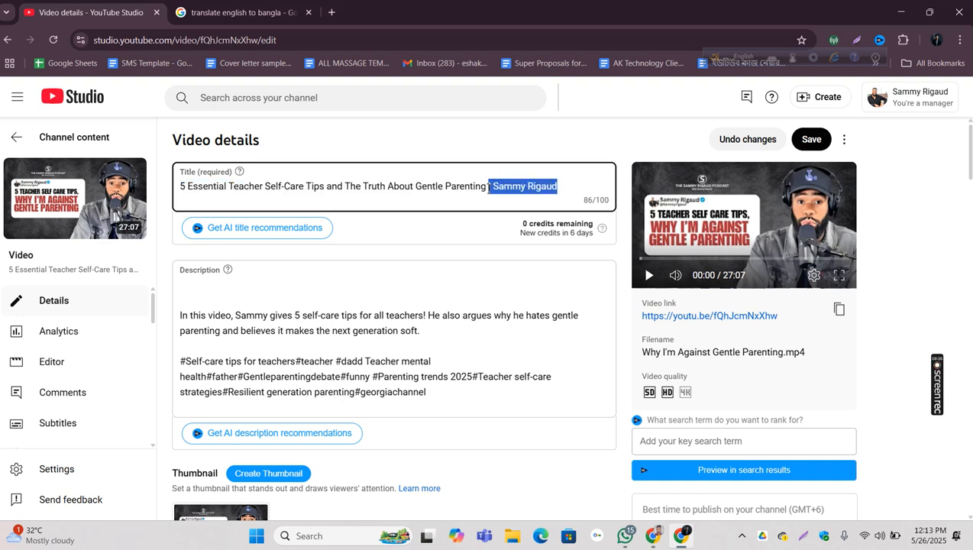
key(BackSpace)
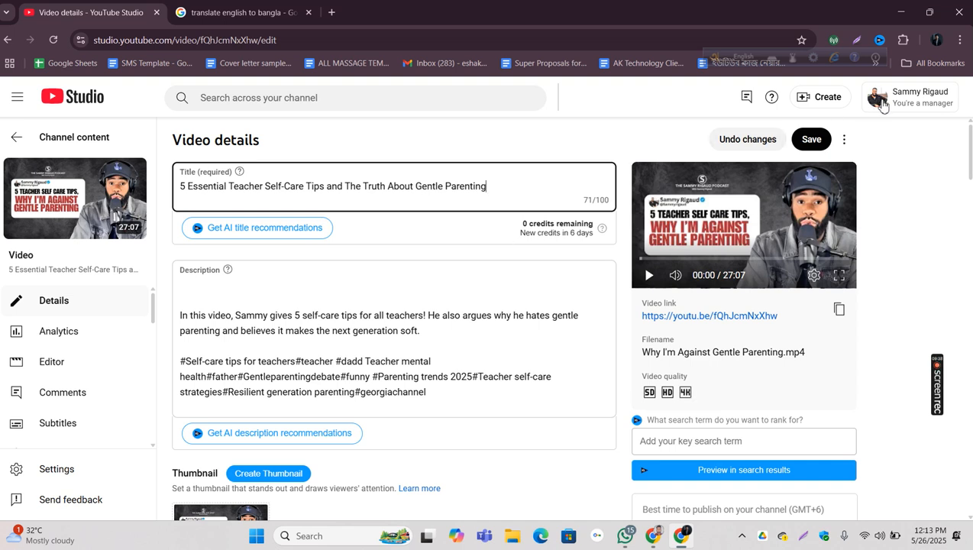
click(812, 139)
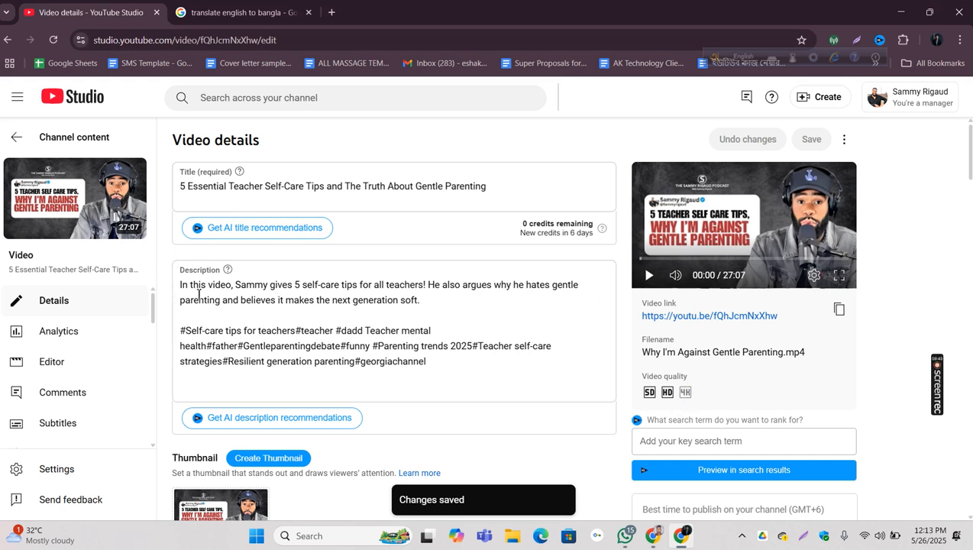
Step: Highlight the description text and examine the vidIQ SEO score and checklist for the stripped-down video details
drag(184, 282, 450, 401)
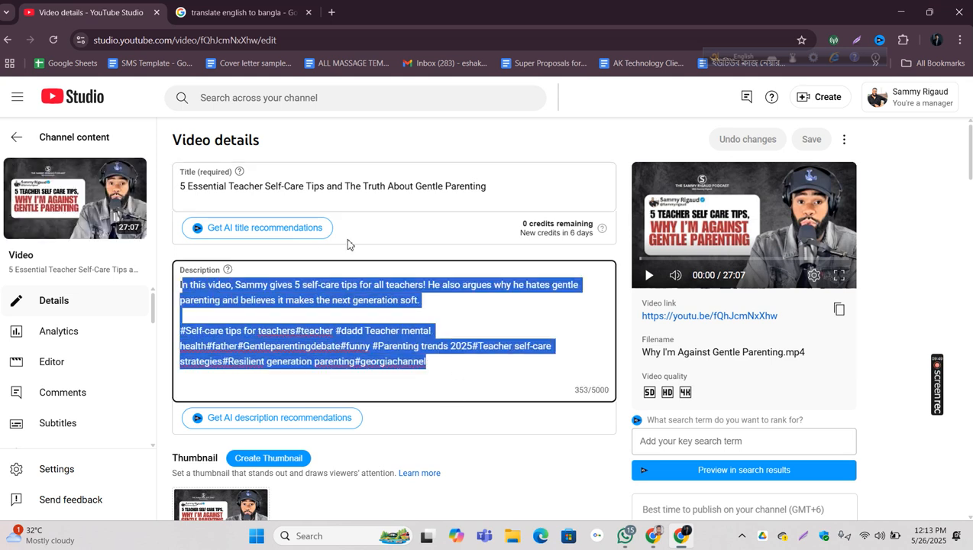
scroll(467, 233, down, 10)
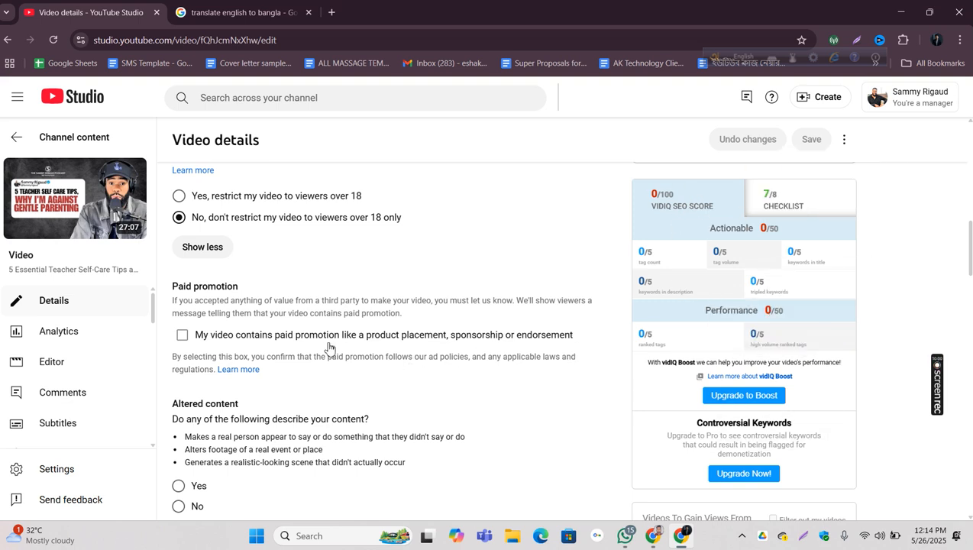
scroll(329, 347, up, 10)
key(ctrl+a)
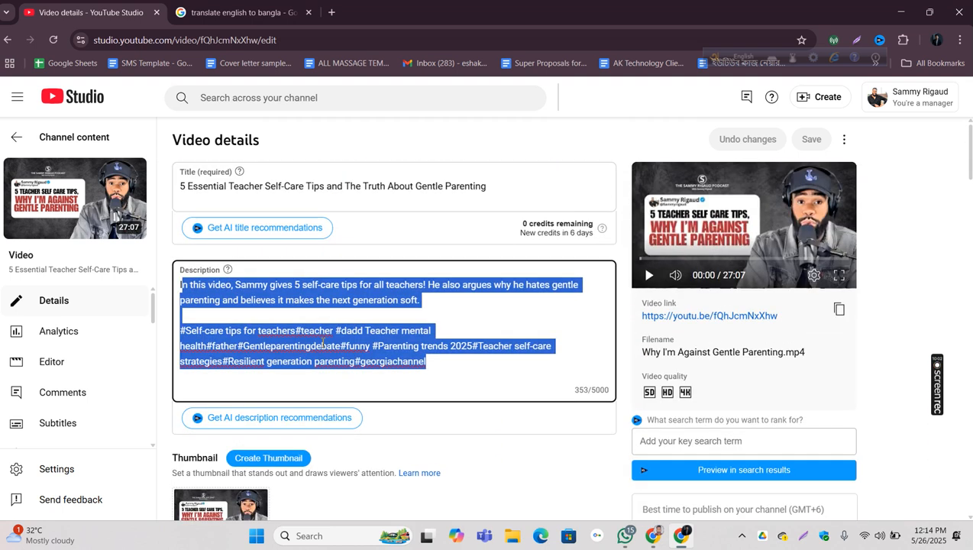
Step: Replace the title with the full version including the channel name, and insert it as the description's first line followed by a blank line
click(456, 187)
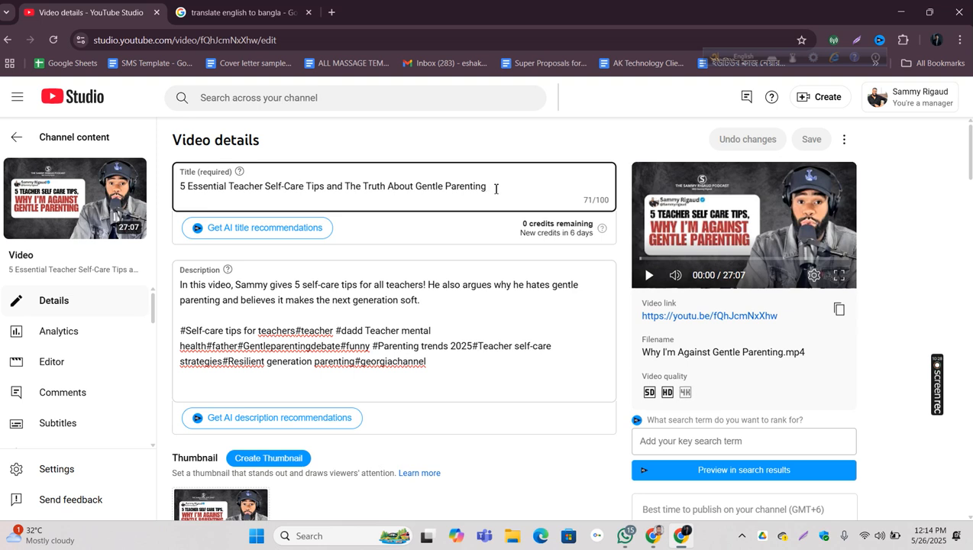
key(ctrl+a)
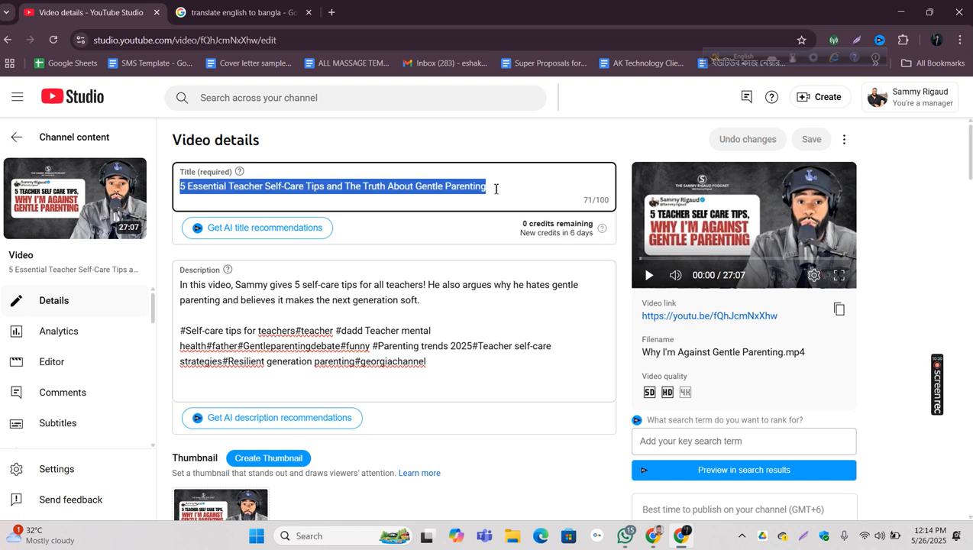
key(ctrl+v)
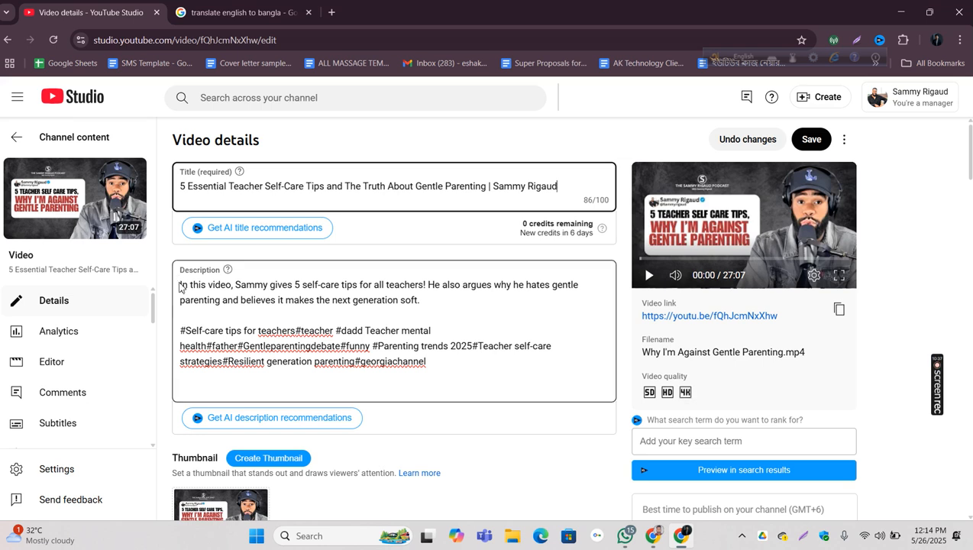
click(184, 286)
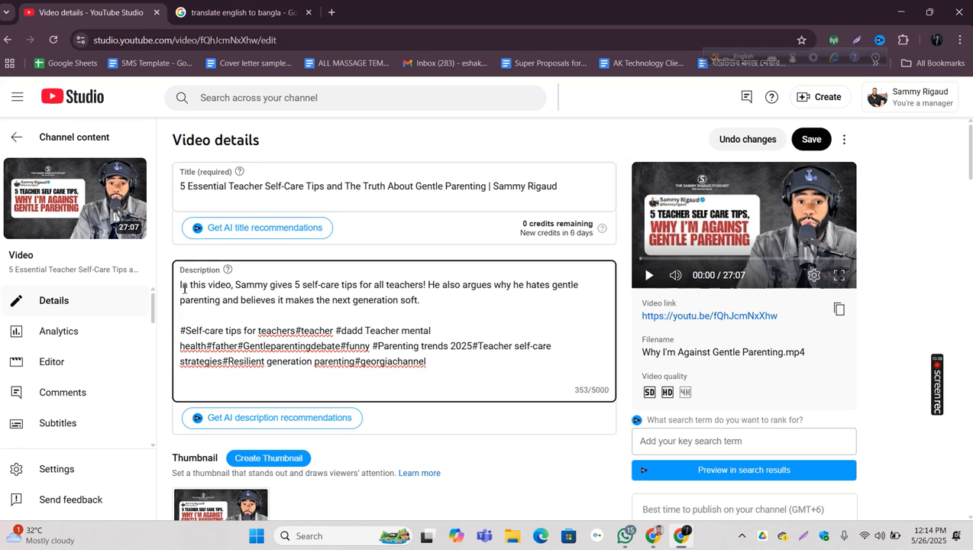
key(ctrl+v)
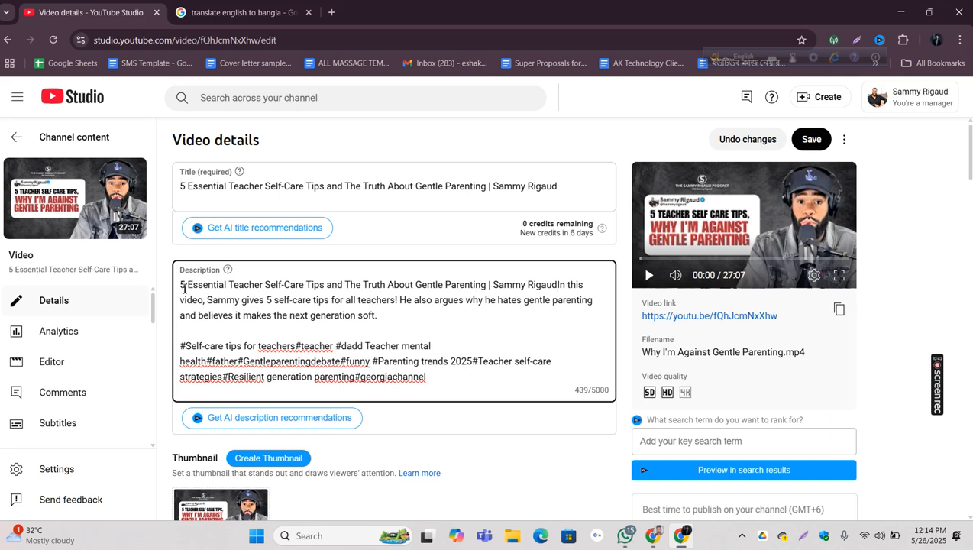
key(Return)
key(Return)
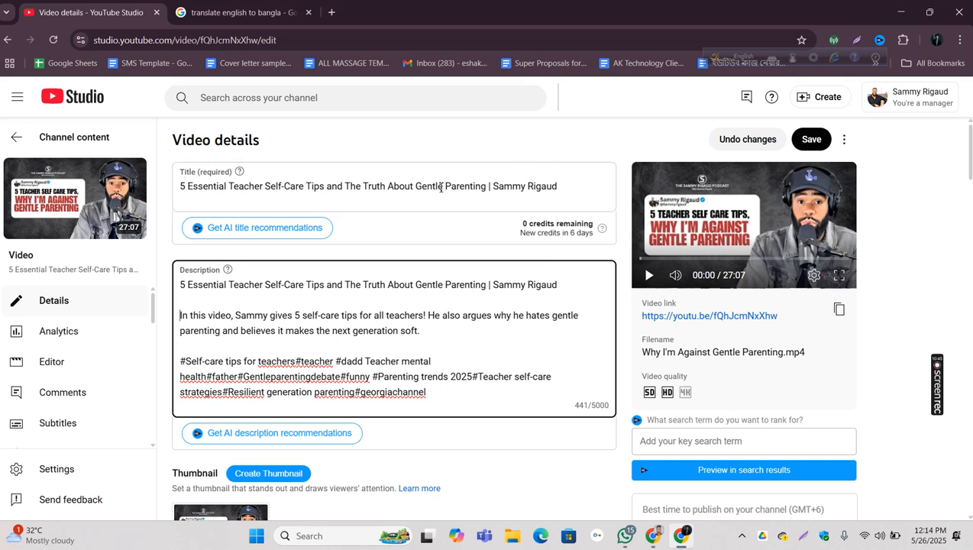
Step: Add the full video title, including the channel name, as the only tag of the video
scroll(532, 193, down, 5)
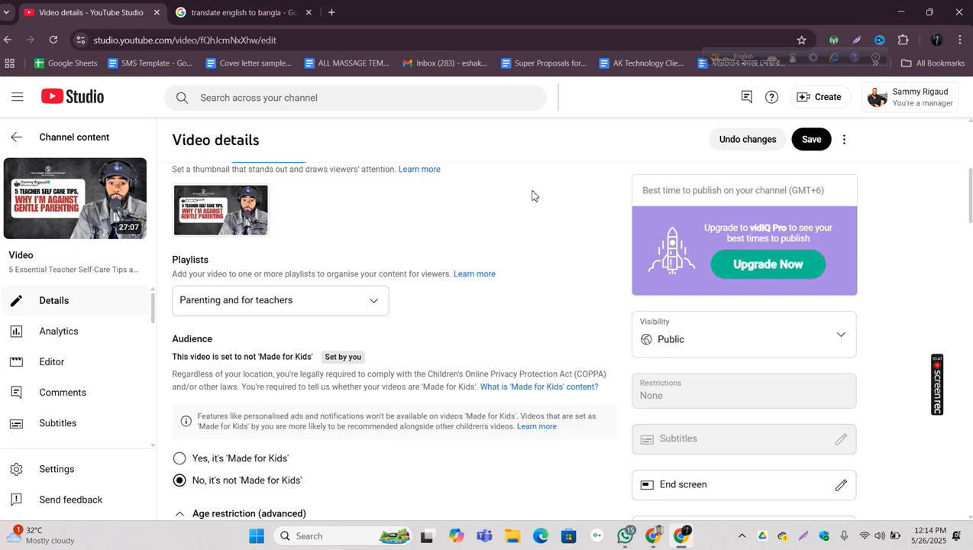
scroll(533, 196, down, 6)
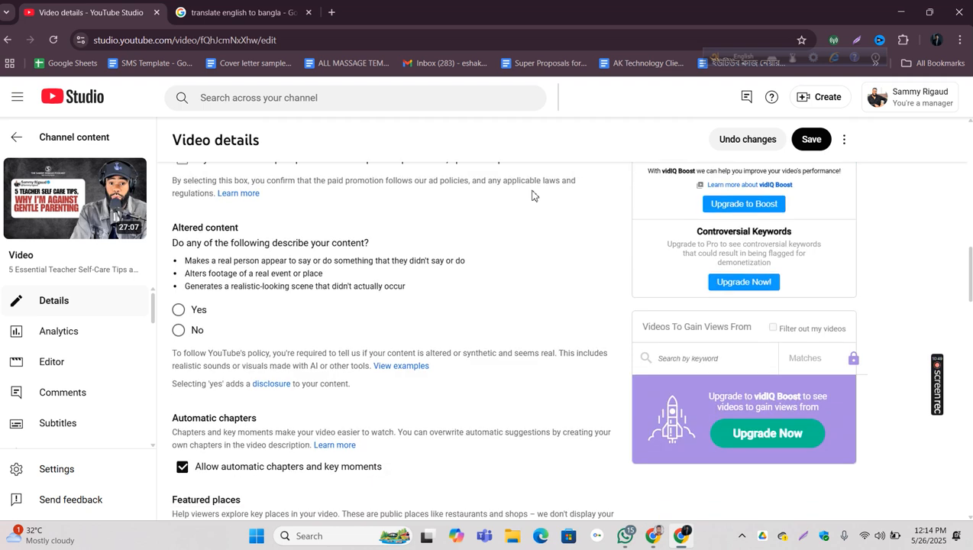
scroll(532, 195, down, 5)
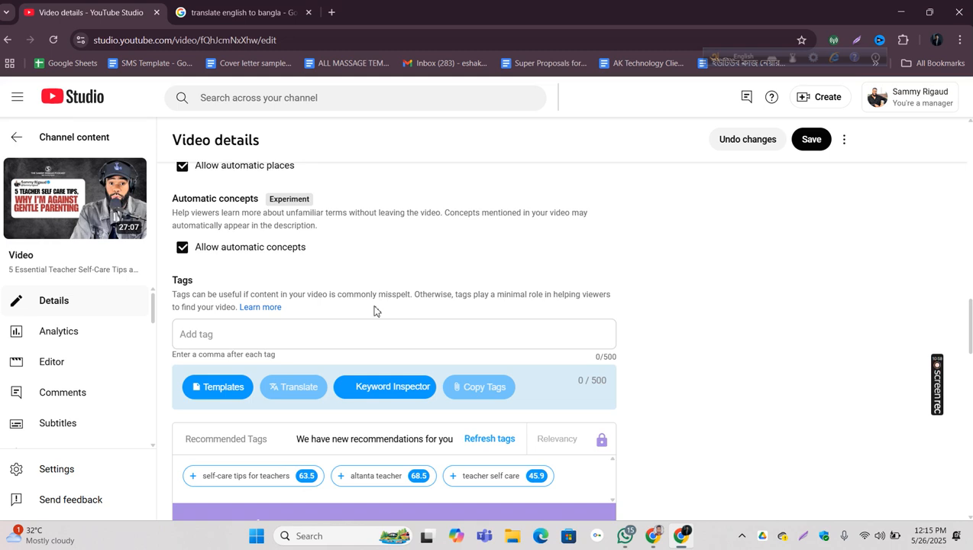
click(218, 335)
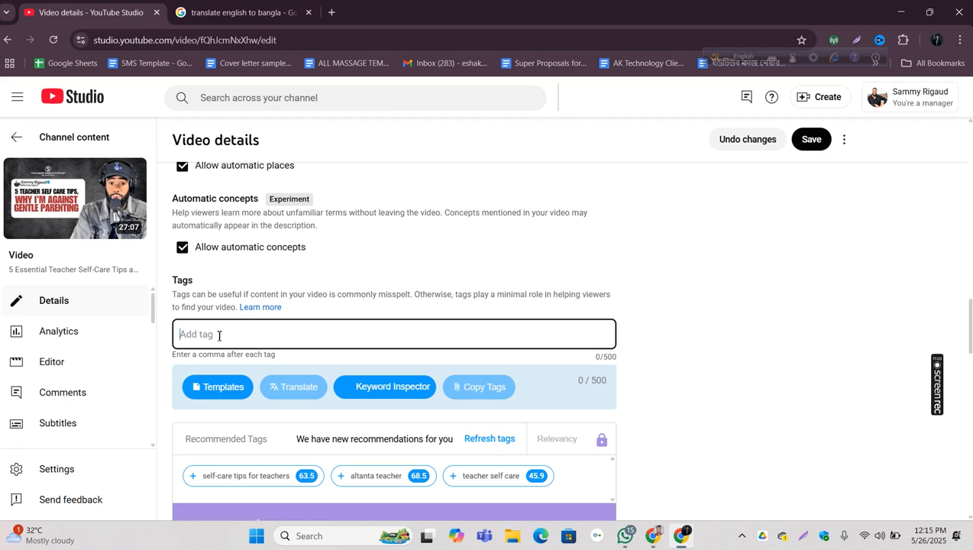
right_click(218, 336)
click(258, 191)
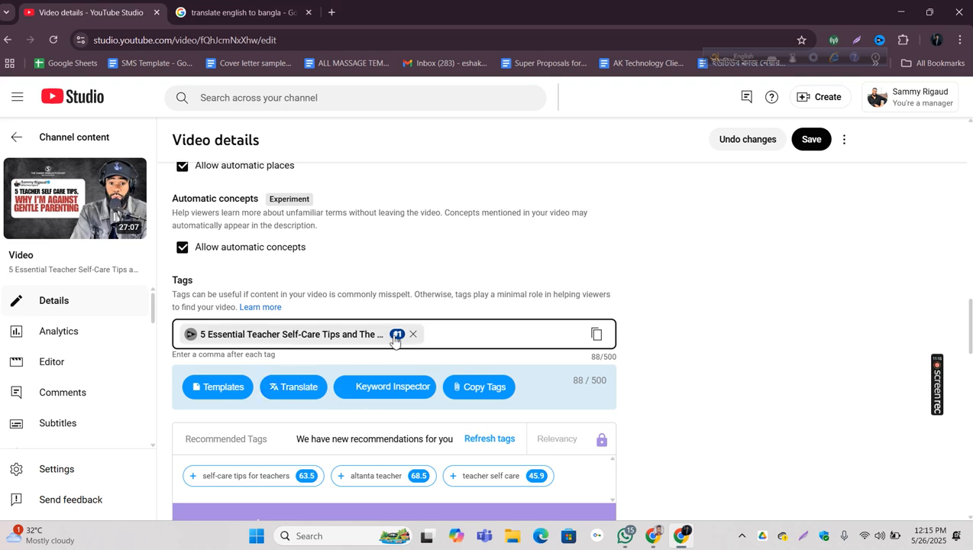
Step: Examine the vidIQ SEO score for the single tag, highlighting the Actionable, Performance and tag count ratings
scroll(486, 242, up, 10)
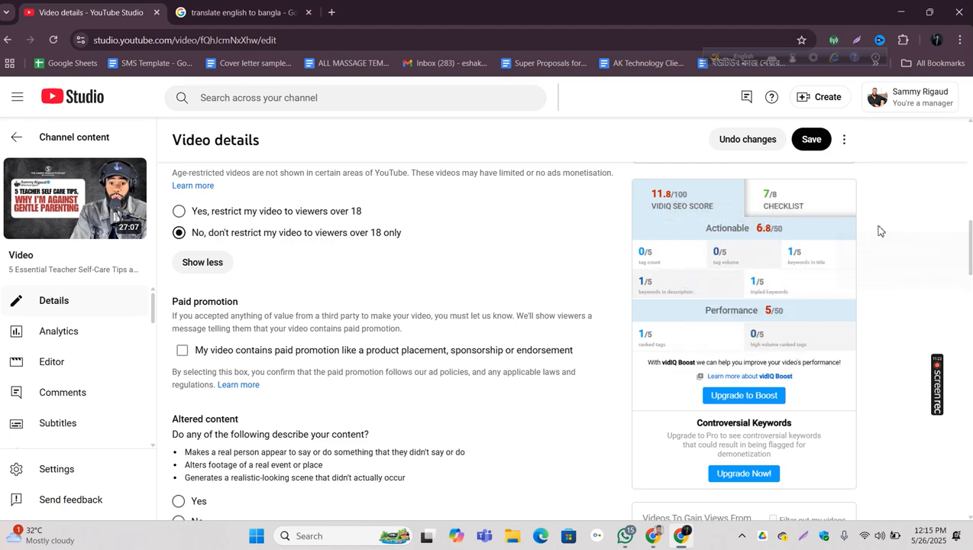
scroll(966, 245, down, 1)
scroll(968, 243, up, 2)
scroll(970, 243, down, 1)
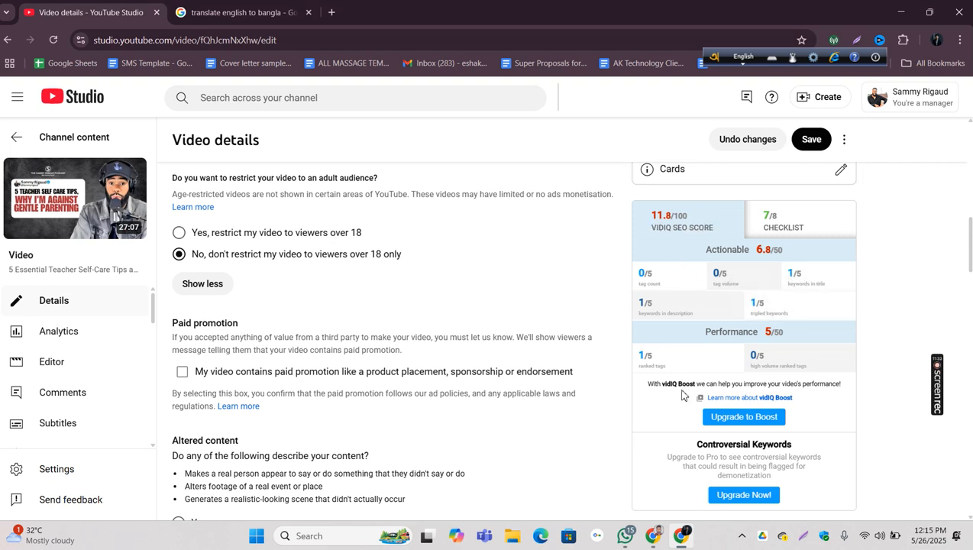
drag(795, 256, 678, 254)
drag(696, 336, 794, 336)
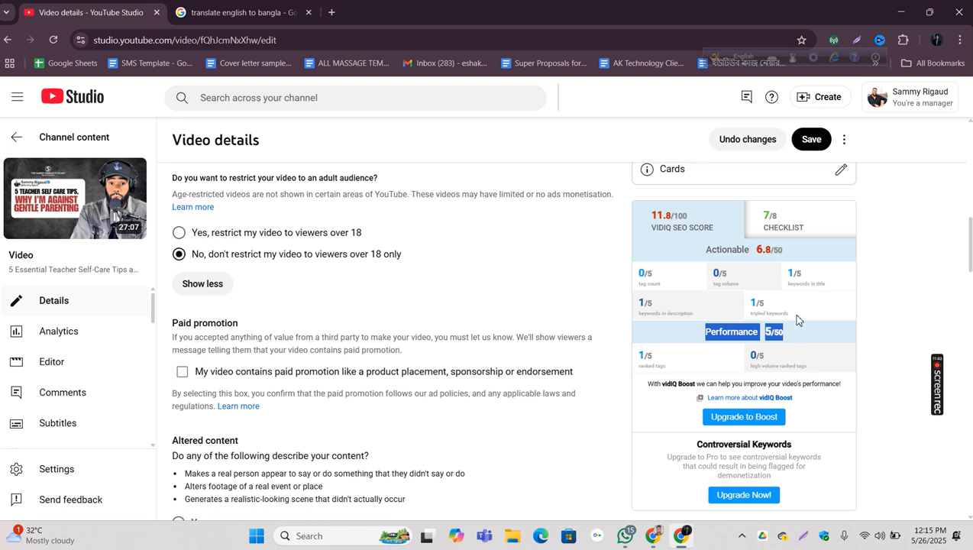
click(908, 270)
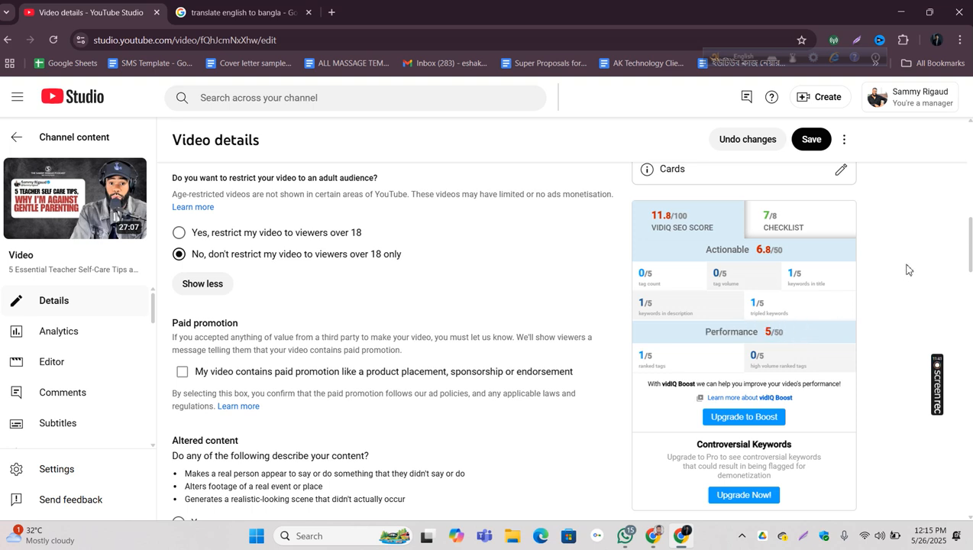
drag(656, 274, 637, 273)
click(621, 283)
scroll(670, 283, down, 1)
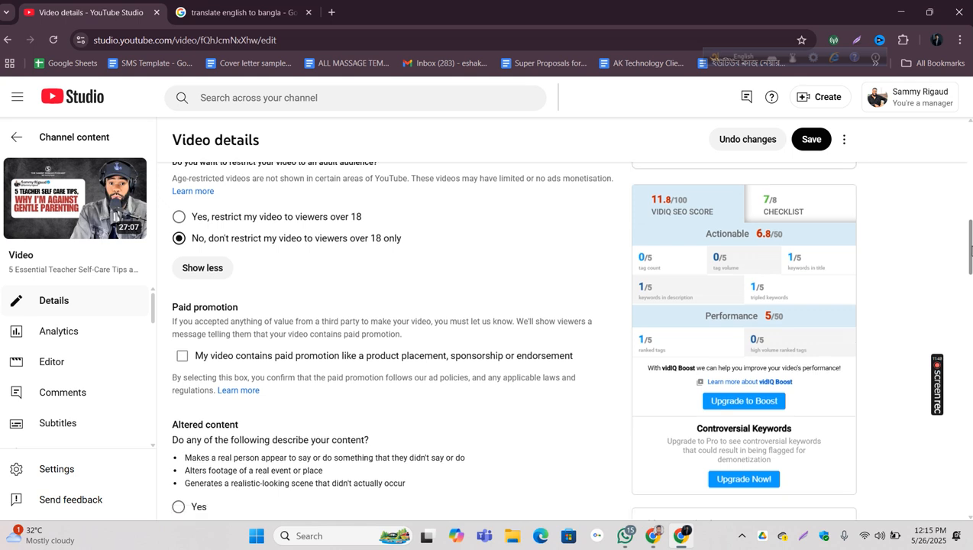
drag(659, 272, 633, 250)
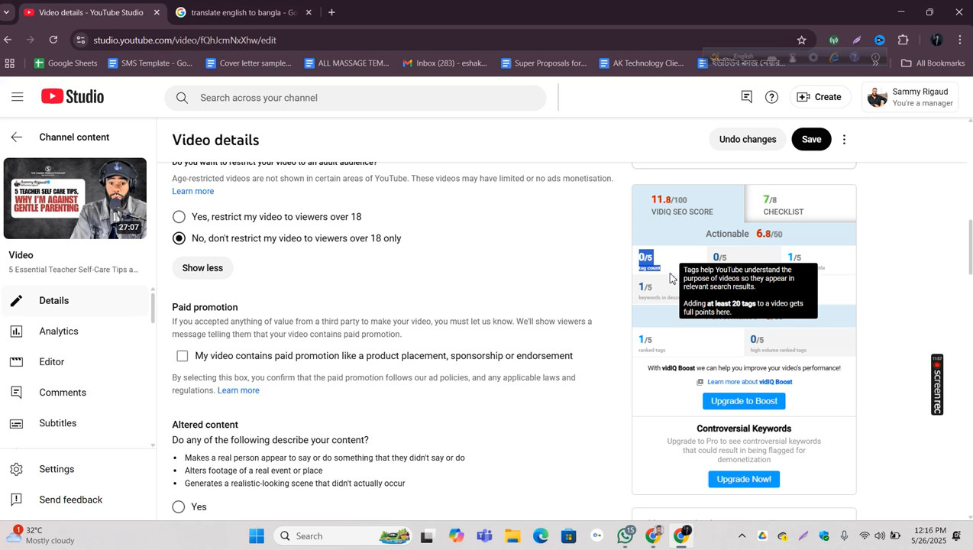
Step: Capture the vidIQ score area in Lightshot, frame the tag count tip in red, underline its text, and close the capture without saving
key(Print)
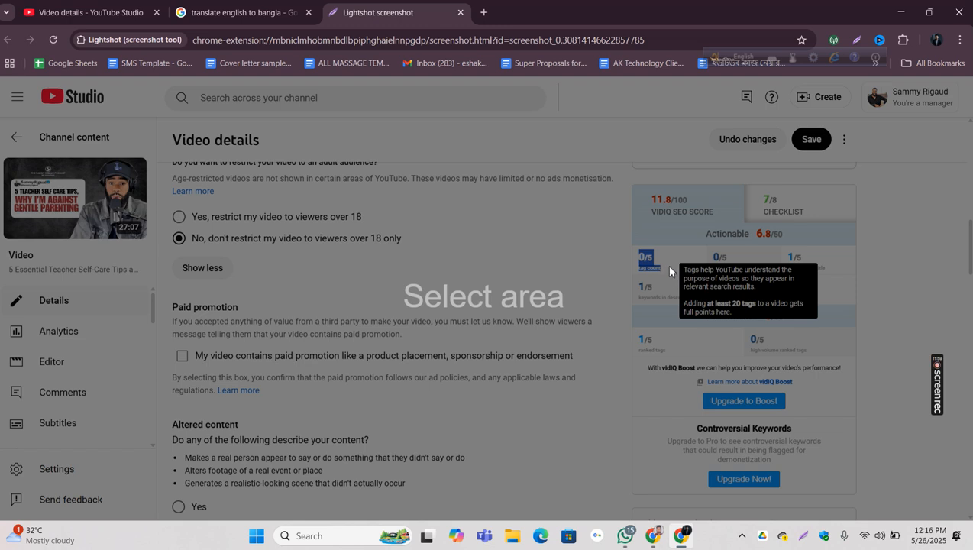
mouse_move(627, 181)
mouse_down()
mouse_move(814, 345)
mouse_move(917, 405)
mouse_up()
click(928, 327)
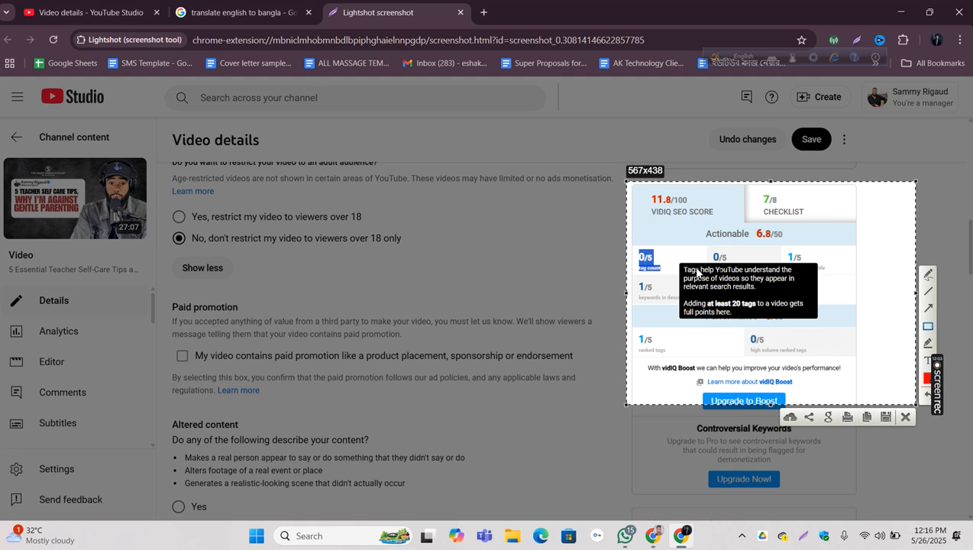
mouse_move(678, 263)
mouse_down()
mouse_move(718, 295)
mouse_move(824, 321)
mouse_up()
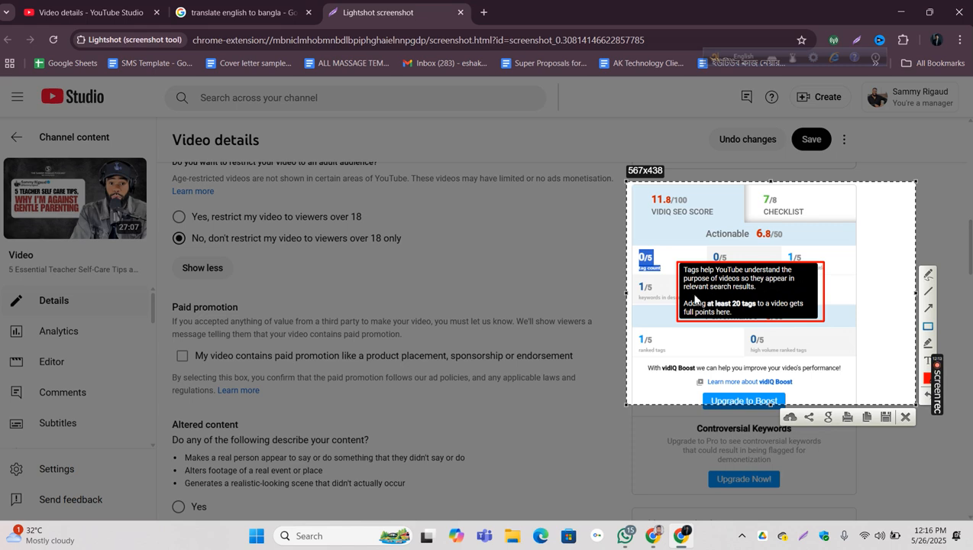
drag(686, 292, 766, 291)
drag(685, 303, 804, 300)
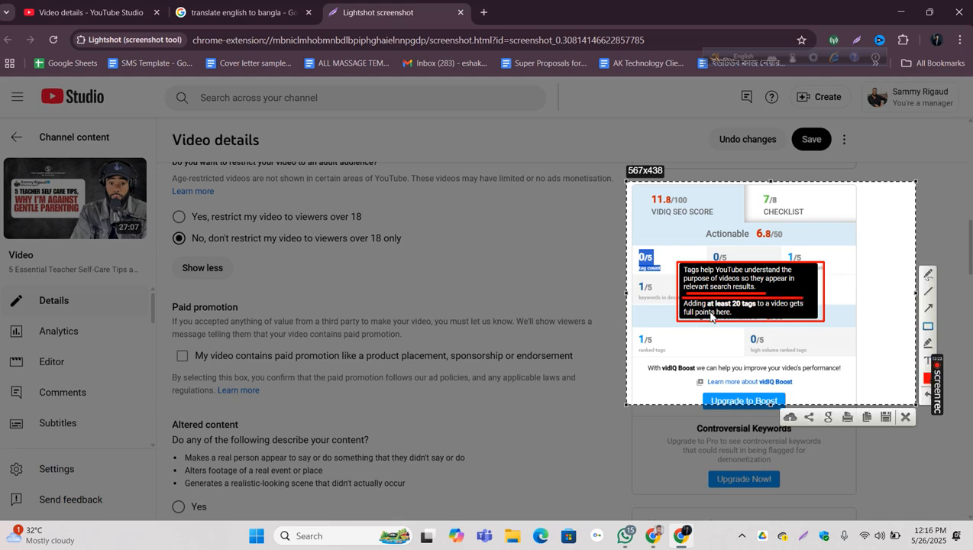
drag(739, 312, 782, 312)
click(905, 417)
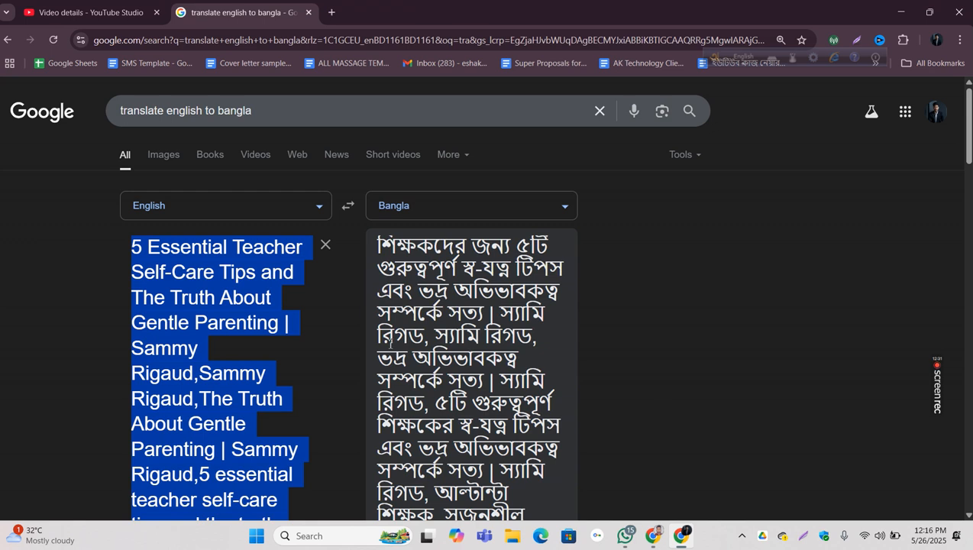
Step: Return to the video details in YouTube Studio and compare the Tags field with vidIQ's tag count guidance
click(115, 16)
scroll(321, 229, down, 10)
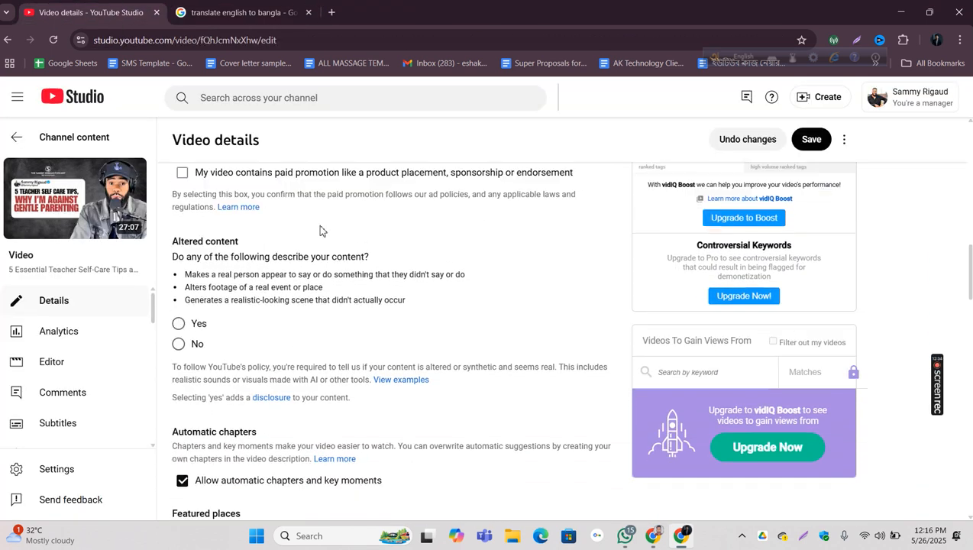
scroll(320, 230, down, 2)
scroll(467, 285, up, 3)
click(467, 284)
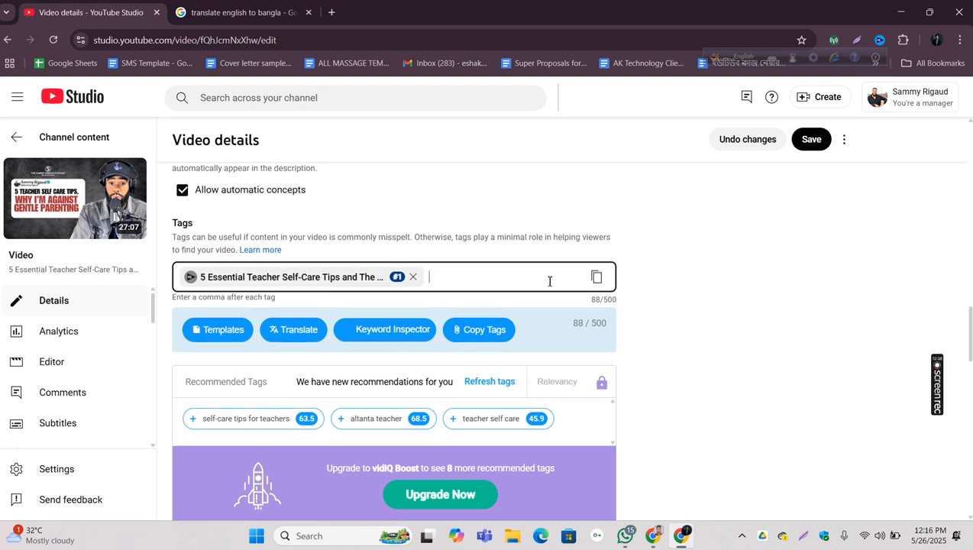
scroll(549, 279, up, 5)
scroll(664, 298, up, 3)
mouse_move(660, 325)
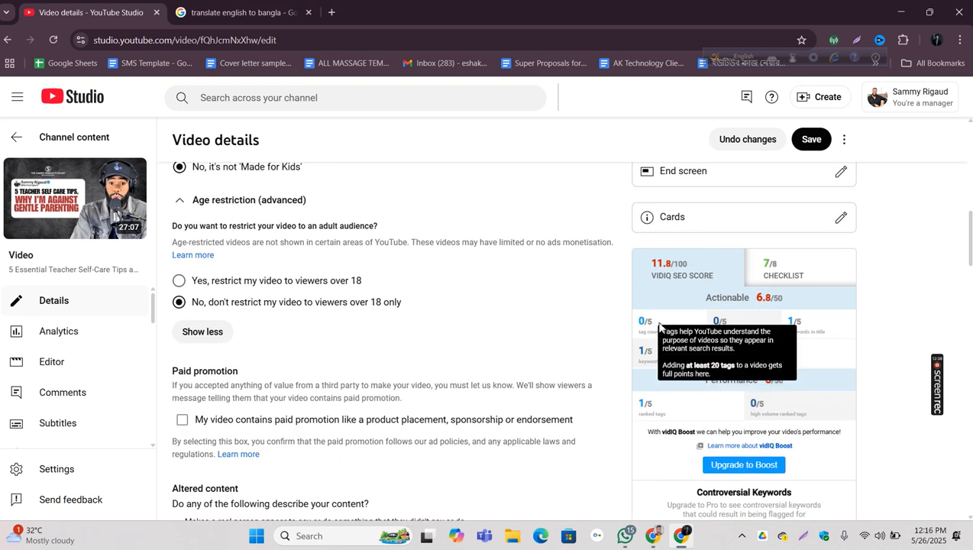
Step: Copy the prepared comma-separated tag list from the translation page and paste it into the video's tags after the existing title tag
click(239, 12)
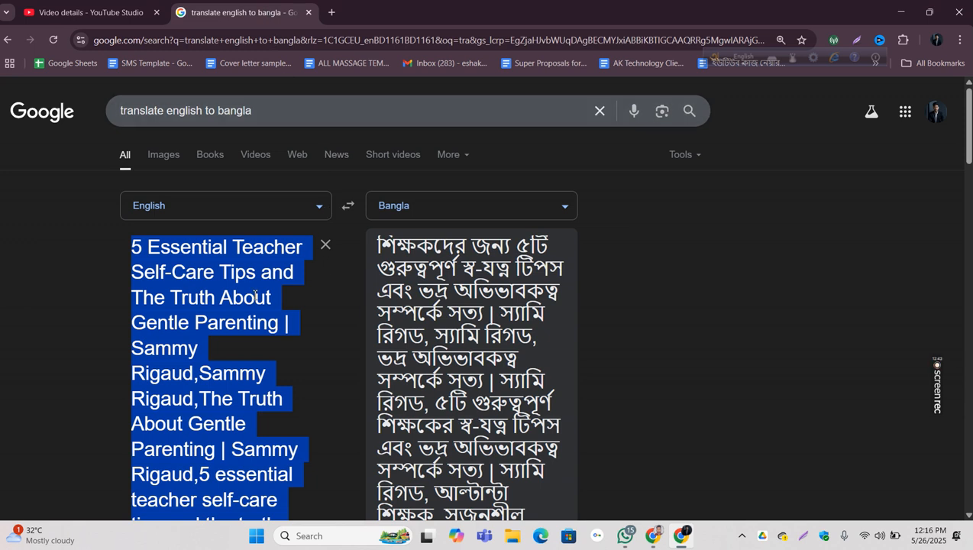
click(85, 12)
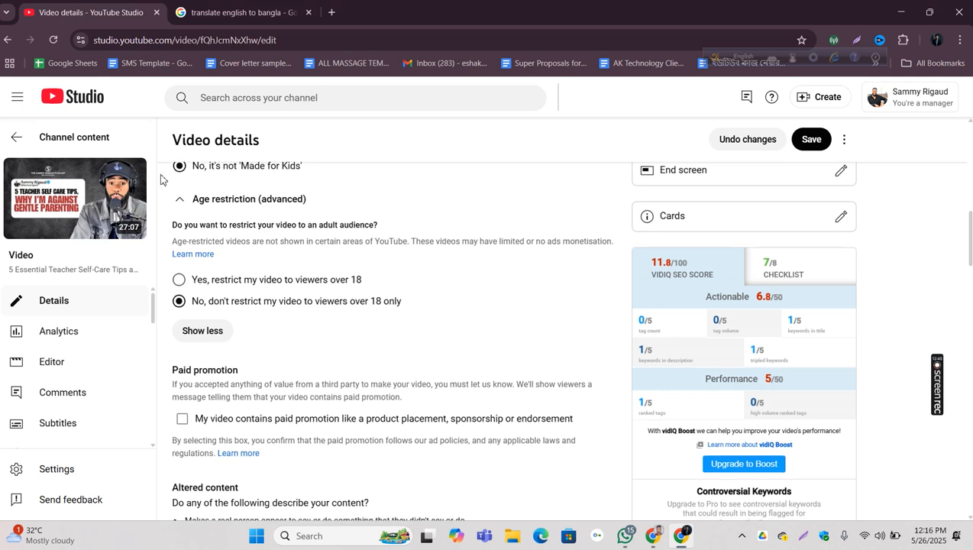
scroll(350, 250, down, 8)
scroll(350, 250, up, 5)
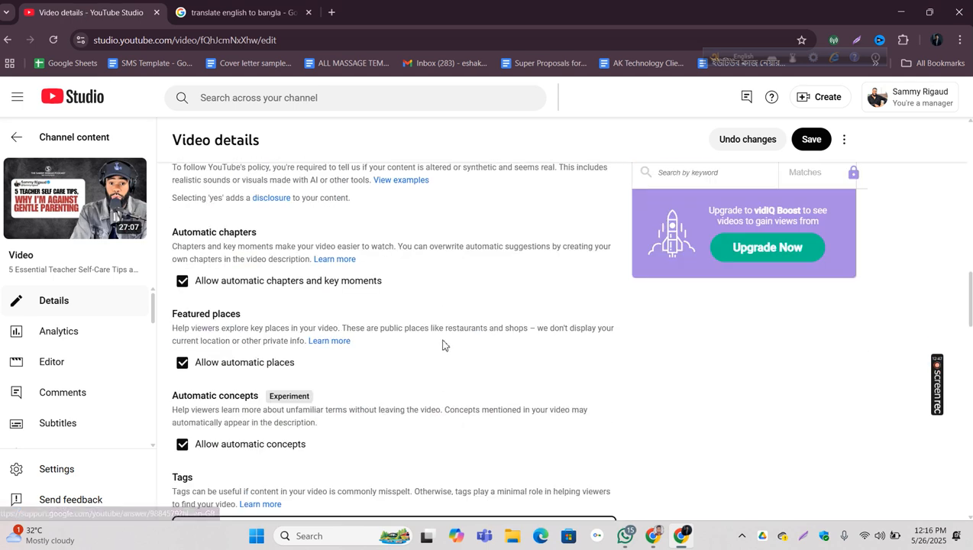
scroll(443, 342, down, 4)
click(462, 275)
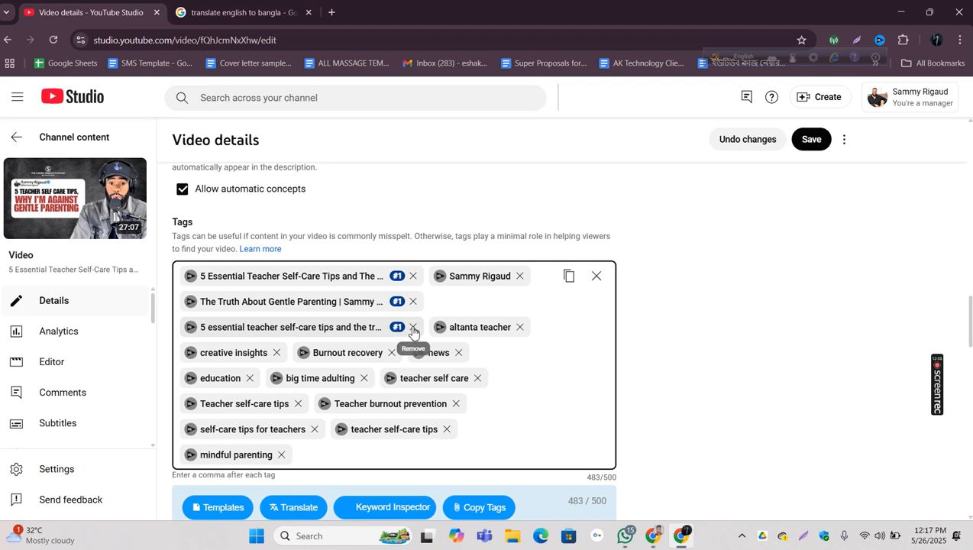
Step: Remove the lowercase title tag and the "The Truth About Gentle Parenting" tag, and check the effect on vidIQ's tag count rating
click(414, 328)
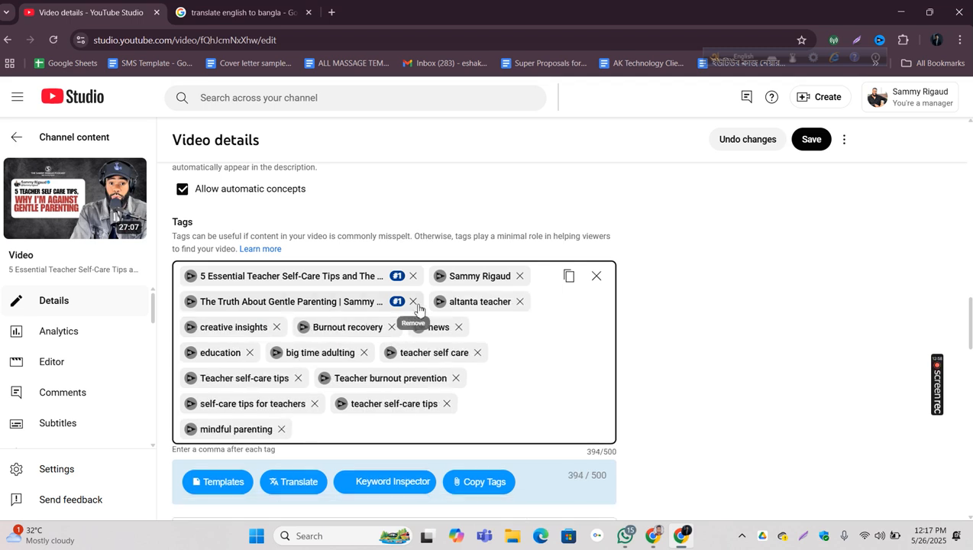
click(412, 302)
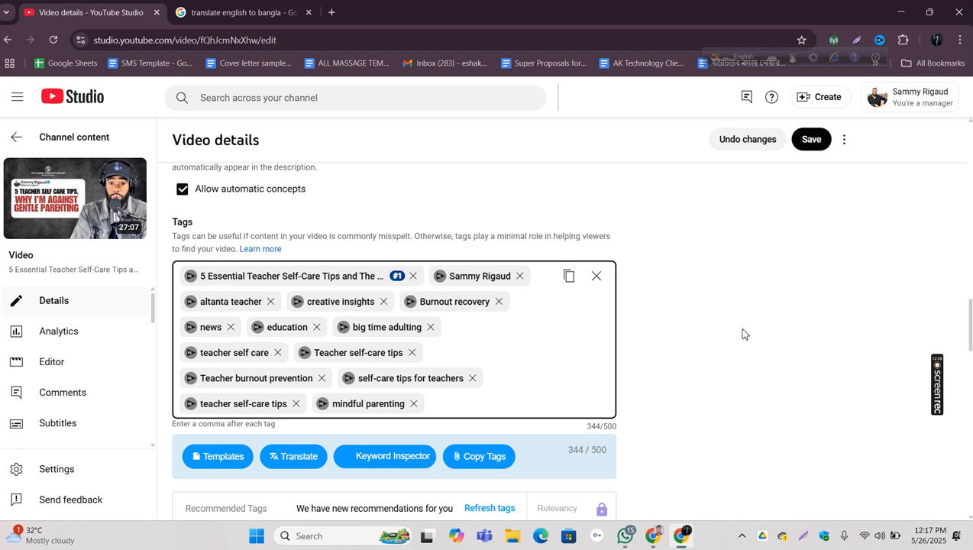
scroll(744, 334, up, 7)
scroll(705, 284, up, 2)
mouse_move(645, 258)
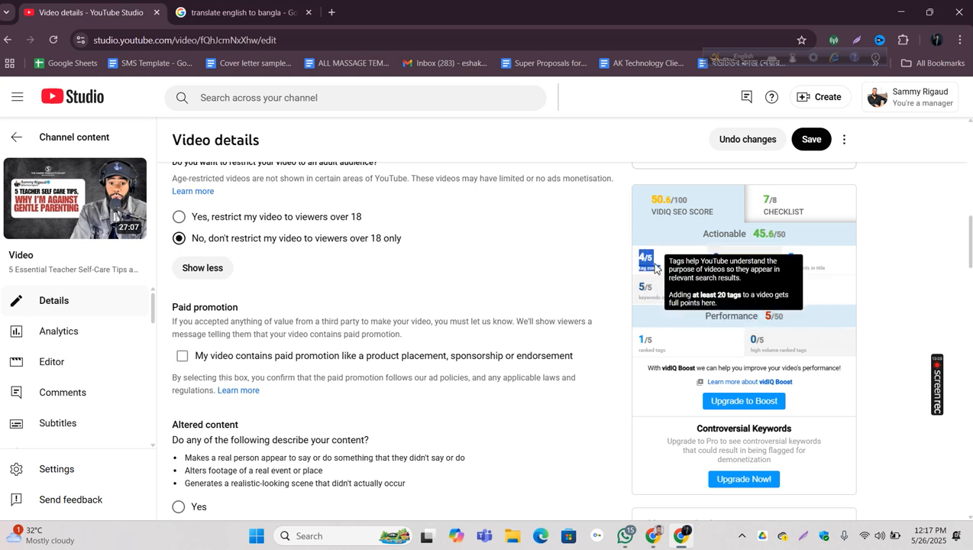
scroll(605, 273, down, 10)
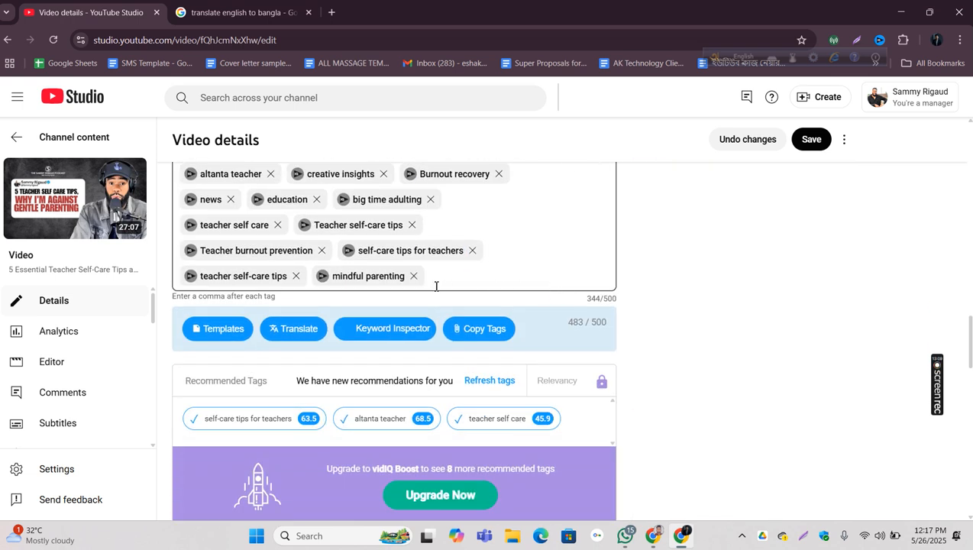
scroll(439, 290, up, 3)
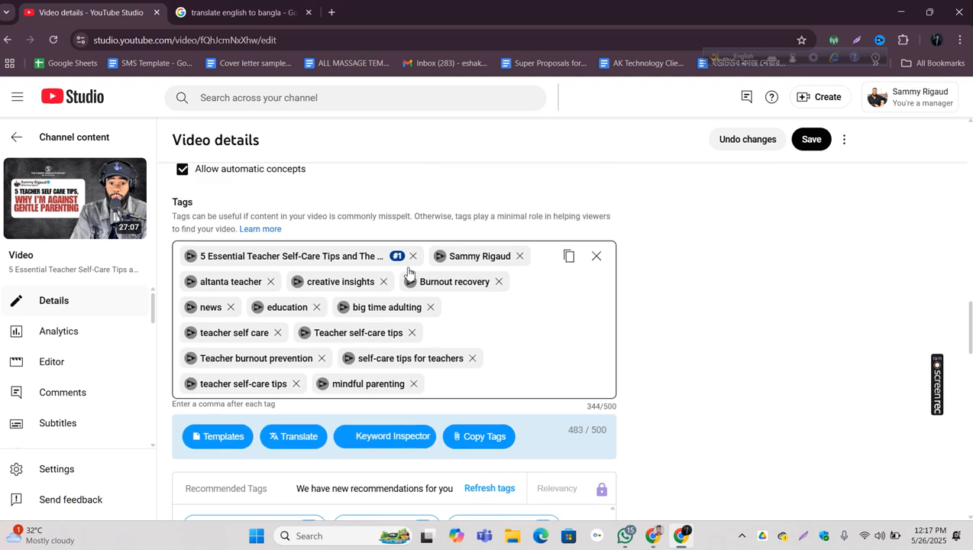
scroll(708, 410, up, 8)
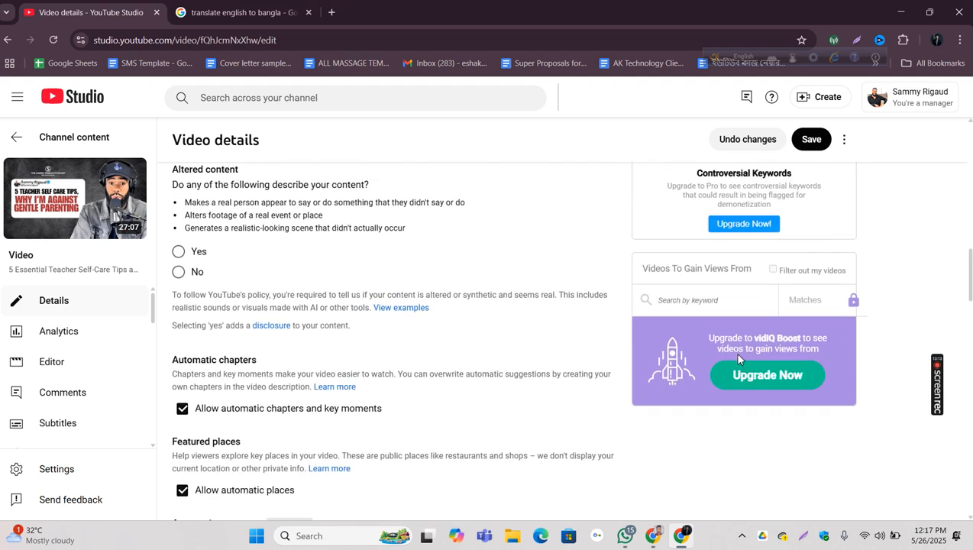
scroll(722, 343, up, 3)
drag(659, 326, 610, 327)
click(592, 321)
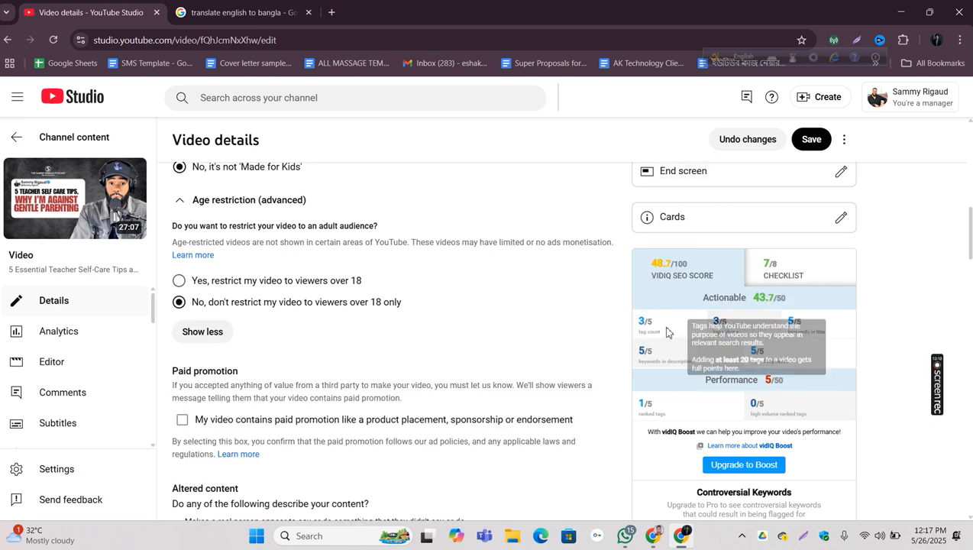
Step: Clear all tags from the video and check the vidIQ SEO score and tag volume without them
scroll(687, 344, down, 7)
scroll(645, 362, down, 2)
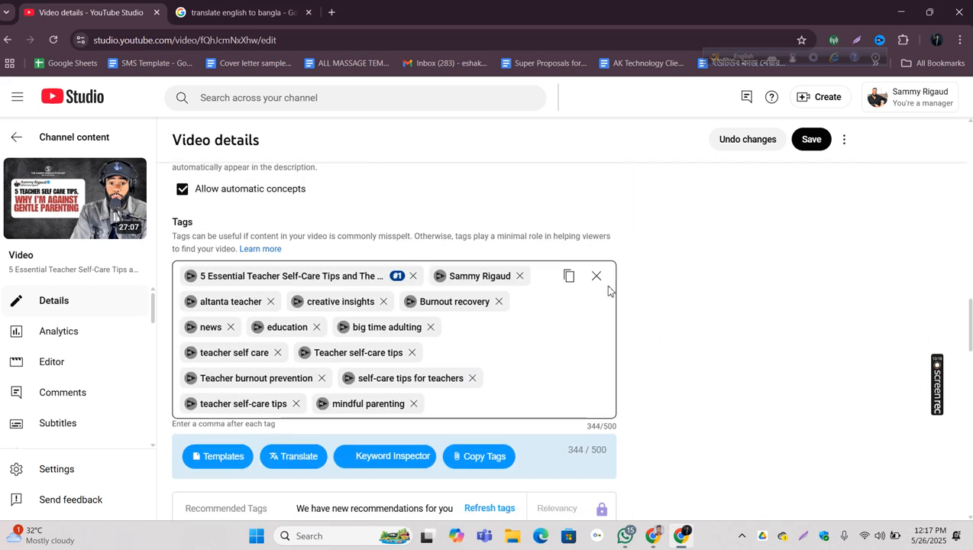
click(598, 275)
scroll(844, 300, up, 4)
scroll(844, 299, up, 6)
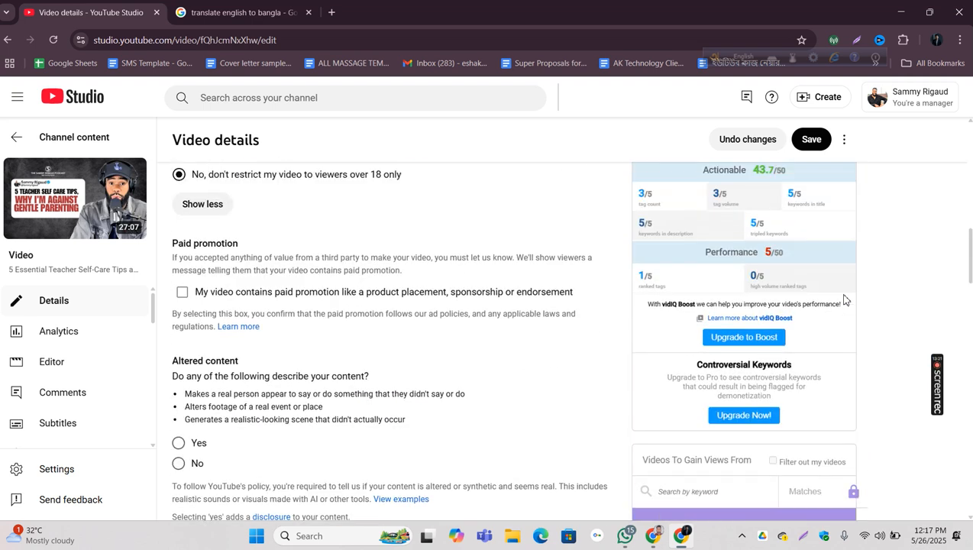
scroll(761, 365, down, 1)
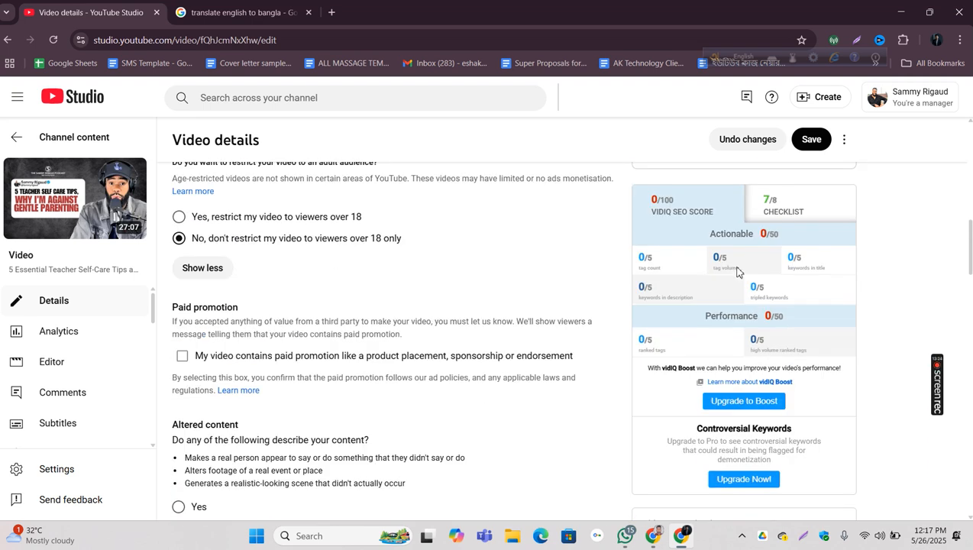
drag(728, 267, 722, 267)
Step: Paste the complete copied tag list back into the empty Tags field
scroll(539, 281, down, 6)
scroll(538, 281, down, 2)
click(386, 337)
key(ctrl+v)
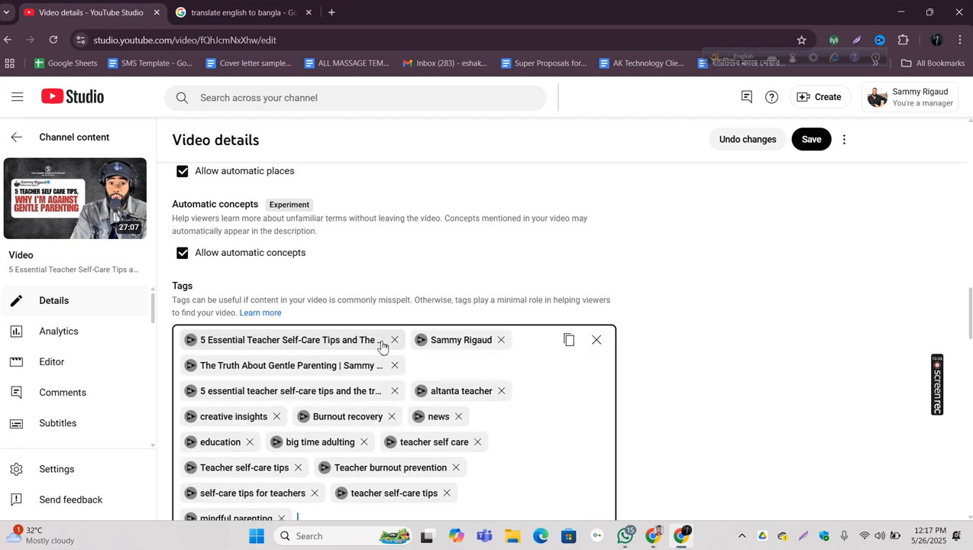
Step: Inspect the full-title tag's volume, competition and overall score in vidIQ's Keyword Inspector, and return to the SEO score card
click(192, 339)
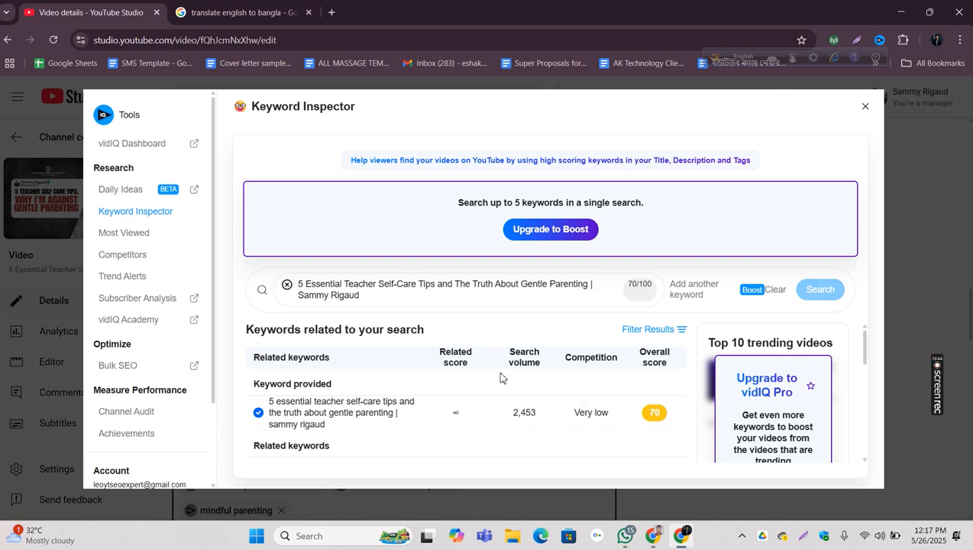
click(867, 109)
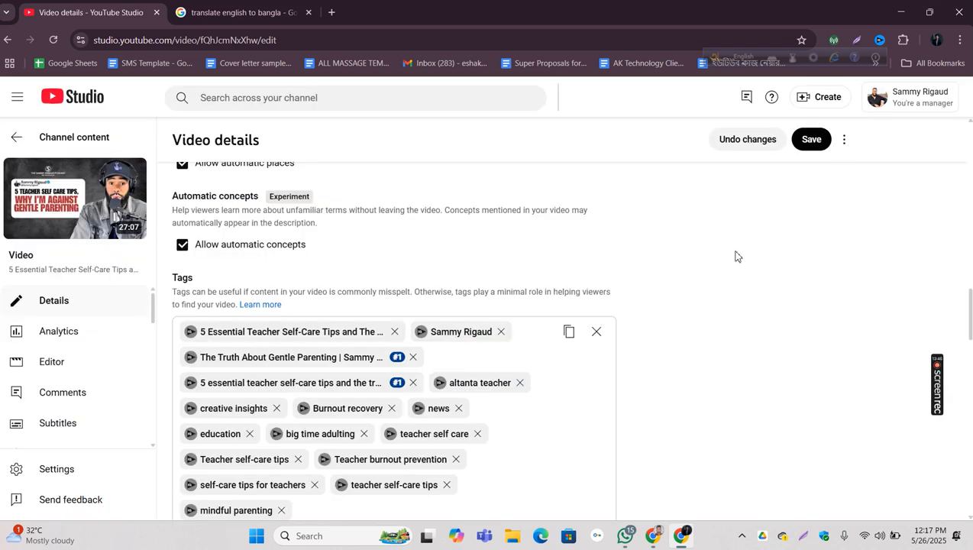
scroll(674, 267, up, 6)
scroll(678, 275, up, 2)
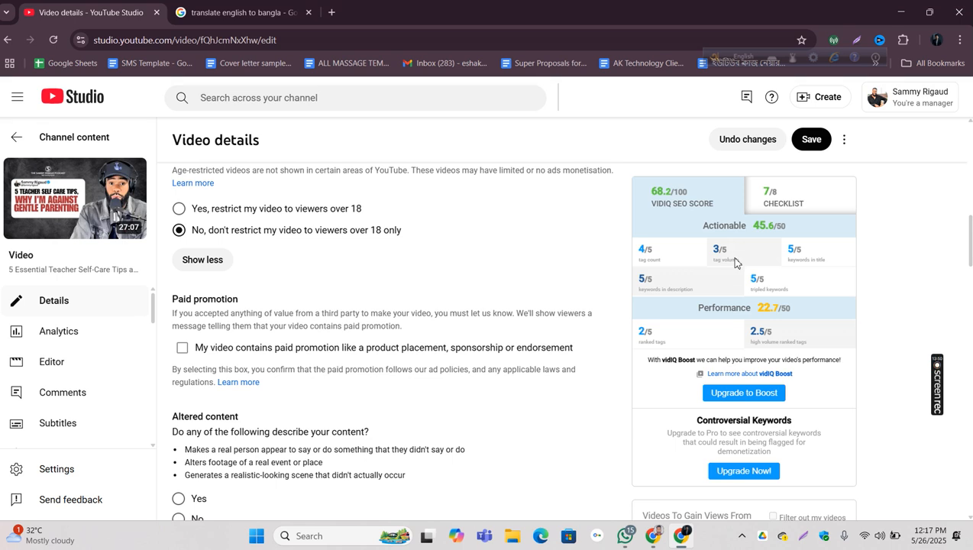
Step: Examine the tag volume and keywords in title ratings, and compare the video title with the tag list
drag(736, 260, 709, 257)
click(750, 257)
drag(835, 264, 782, 259)
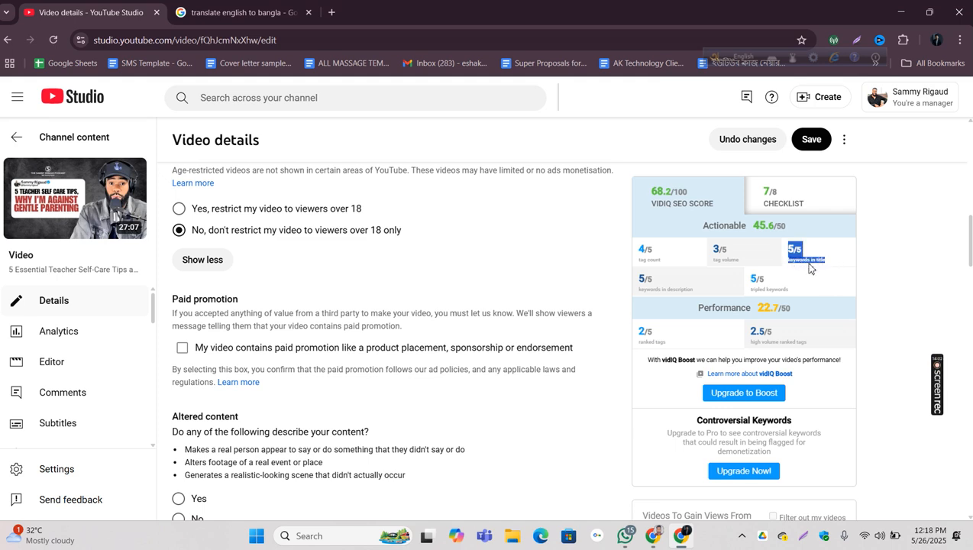
click(816, 263)
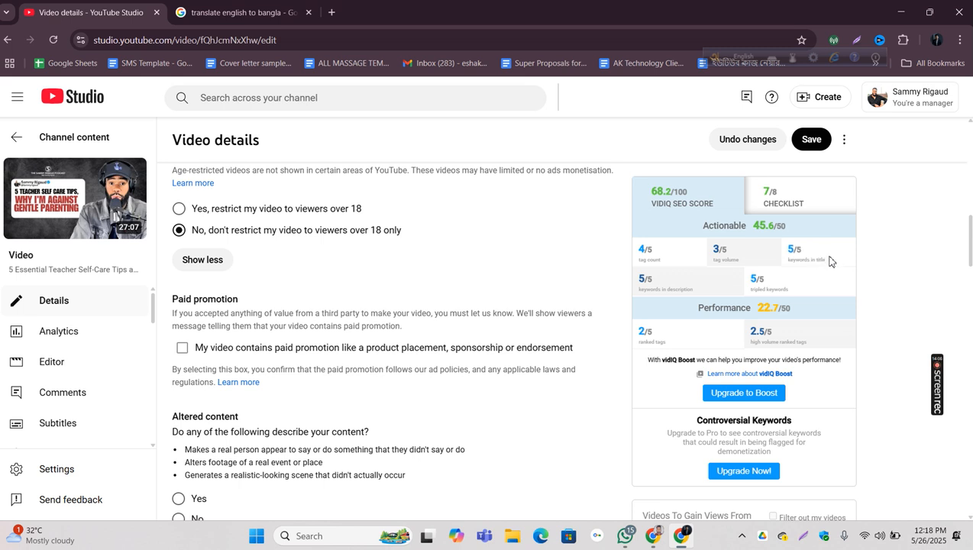
scroll(604, 265, up, 10)
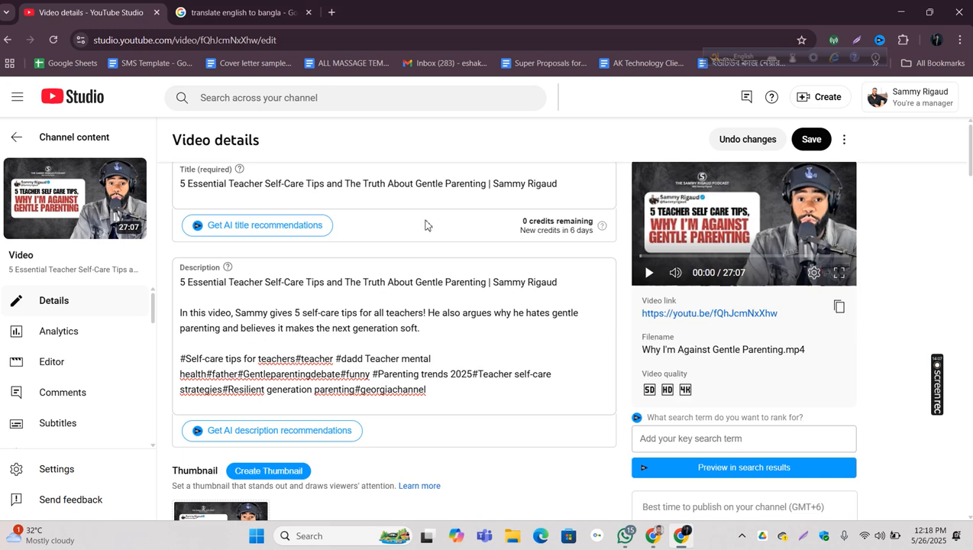
triple_click(415, 186)
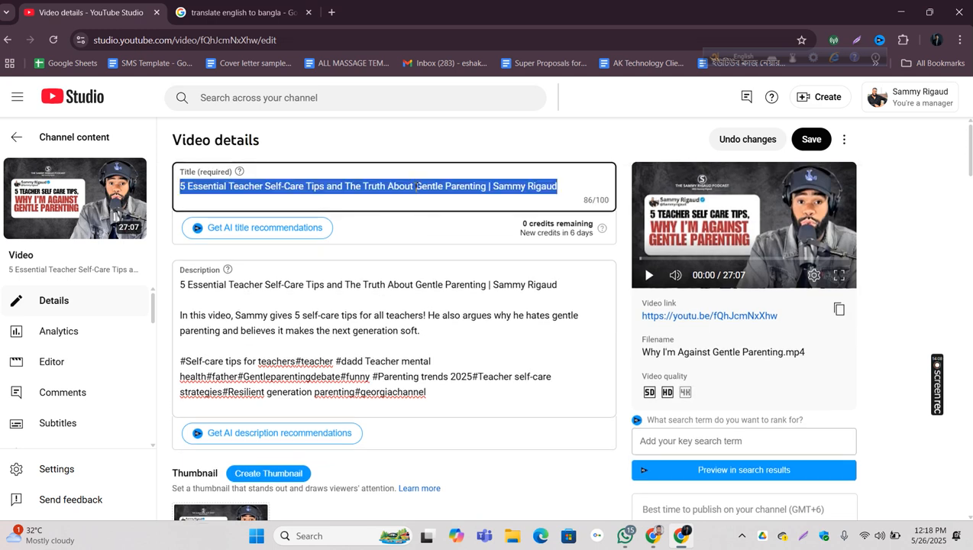
scroll(466, 229, down, 12)
scroll(468, 231, down, 6)
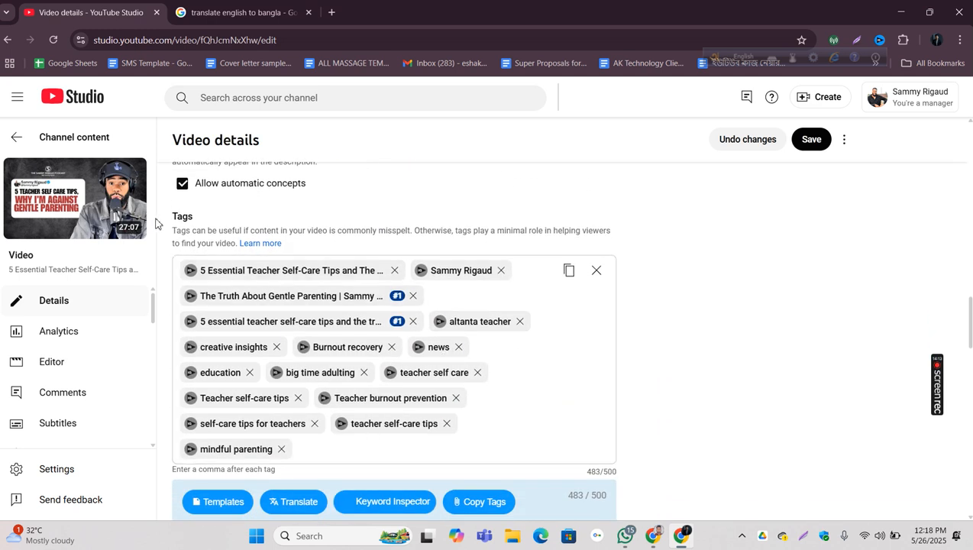
drag(166, 220, 252, 218)
scroll(676, 286, up, 3)
scroll(725, 267, up, 4)
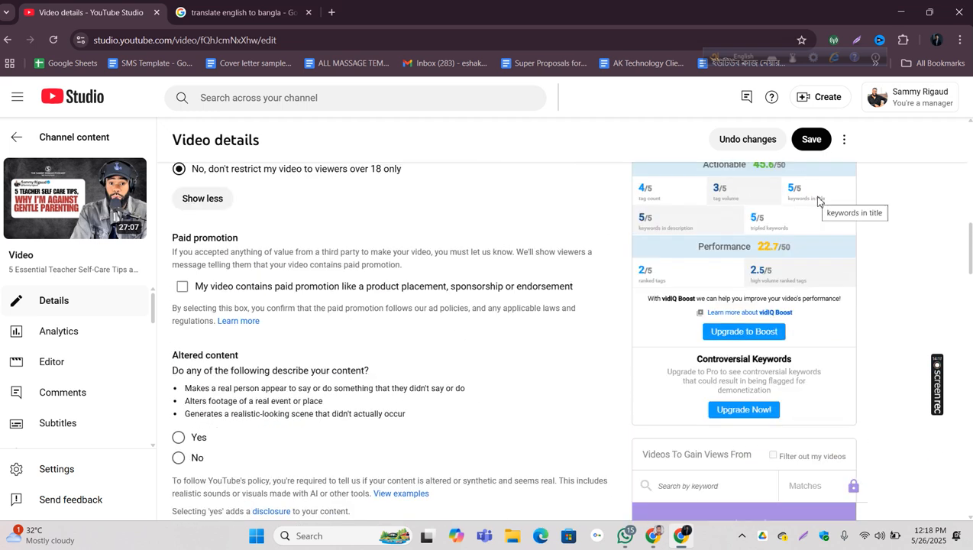
Step: Read vidIQ's tag count explanation and review the keywords in title rating against the video's tags
mouse_move(809, 189)
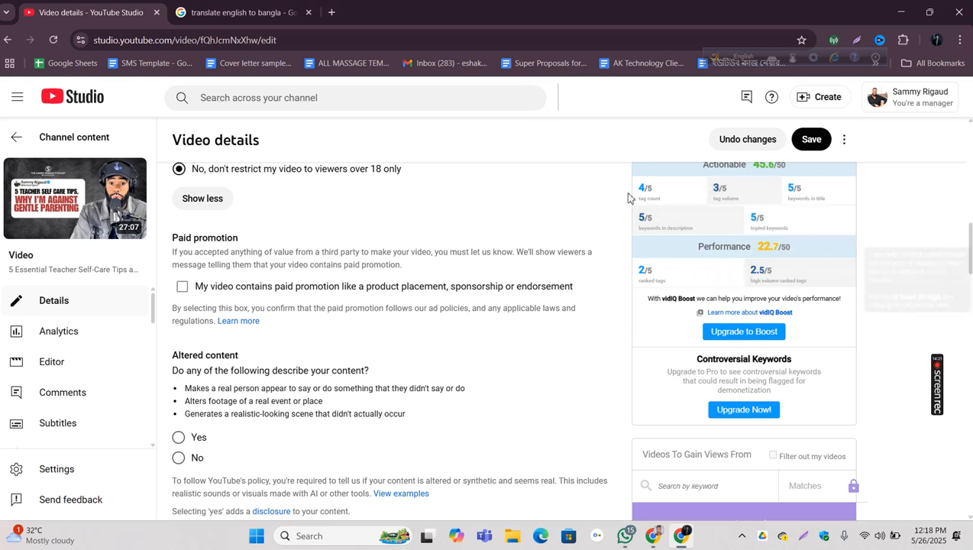
mouse_move(672, 203)
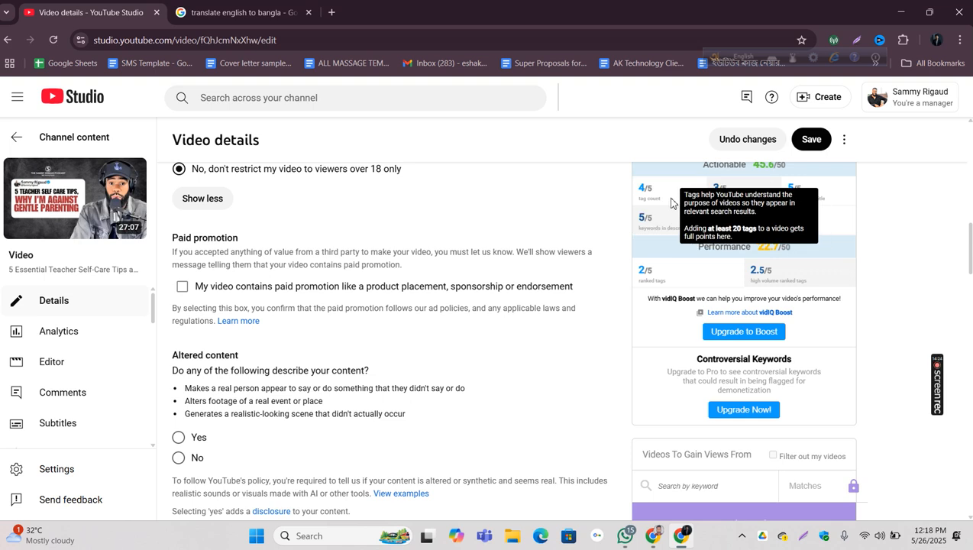
scroll(672, 202, down, 1)
scroll(671, 204, up, 3)
mouse_move(701, 309)
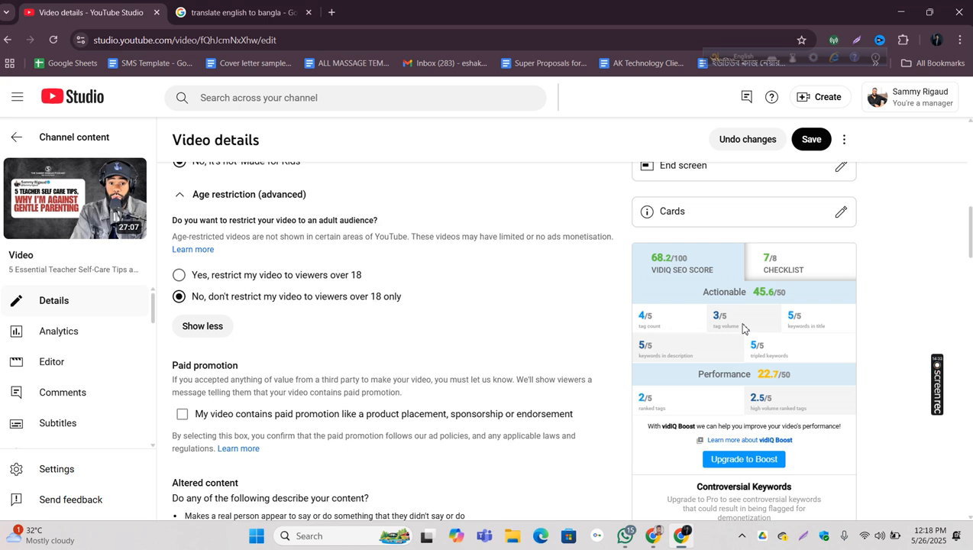
drag(840, 332, 786, 319)
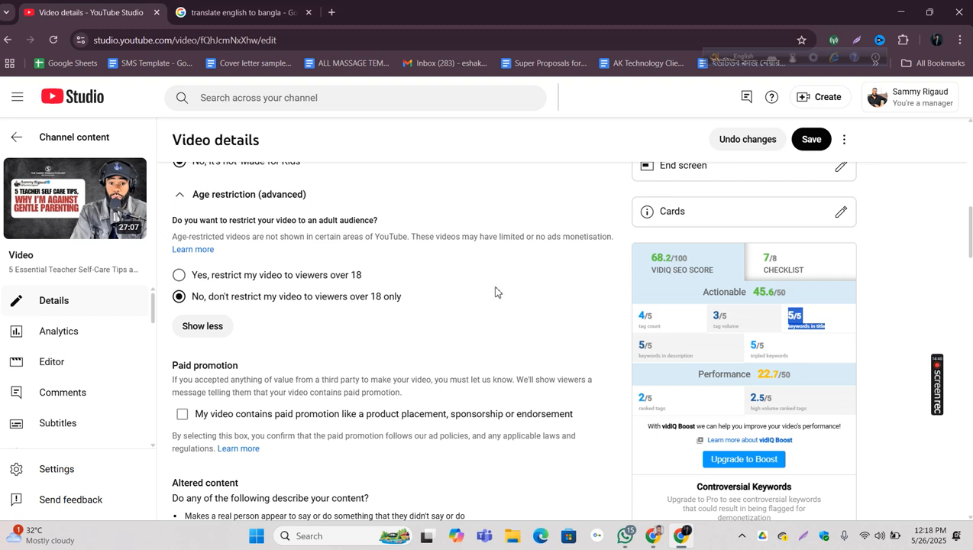
scroll(495, 292, down, 11)
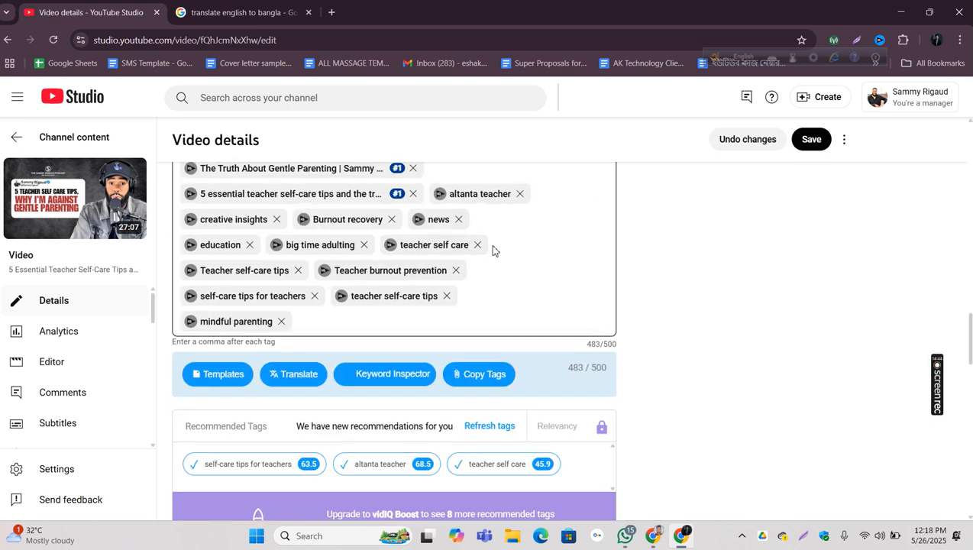
scroll(493, 249, up, 11)
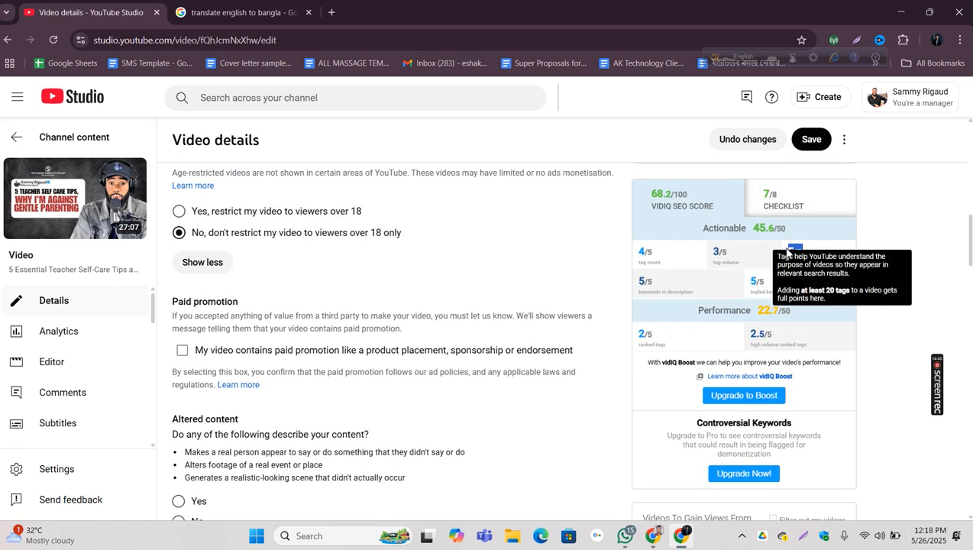
Step: Examine the keywords in description rating on the vidIQ score card alongside the video's tags
click(807, 252)
drag(659, 283, 635, 285)
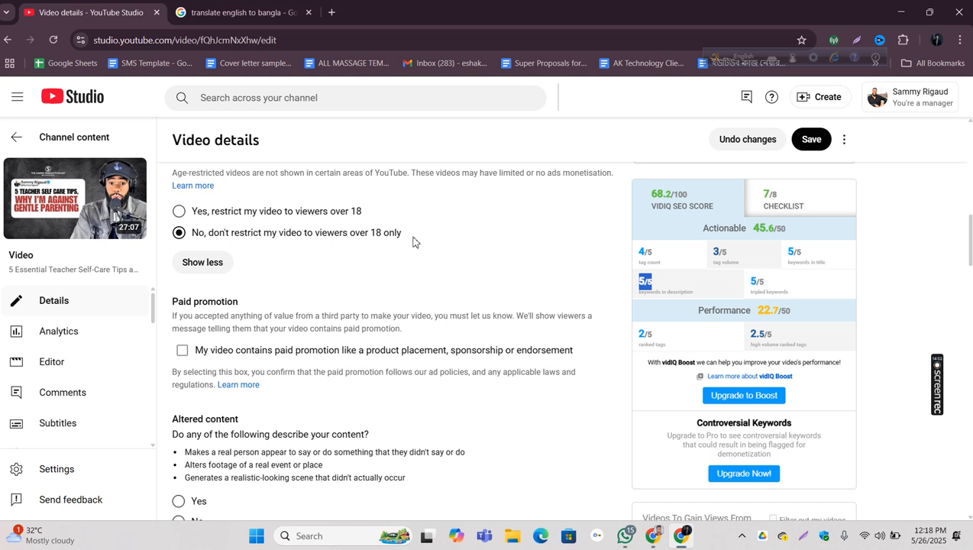
scroll(412, 242, down, 15)
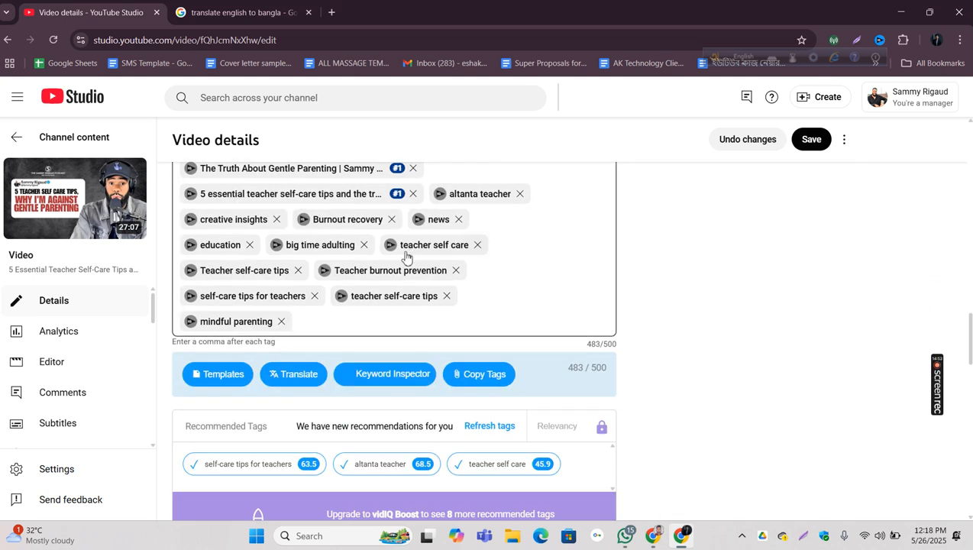
scroll(534, 222, up, 15)
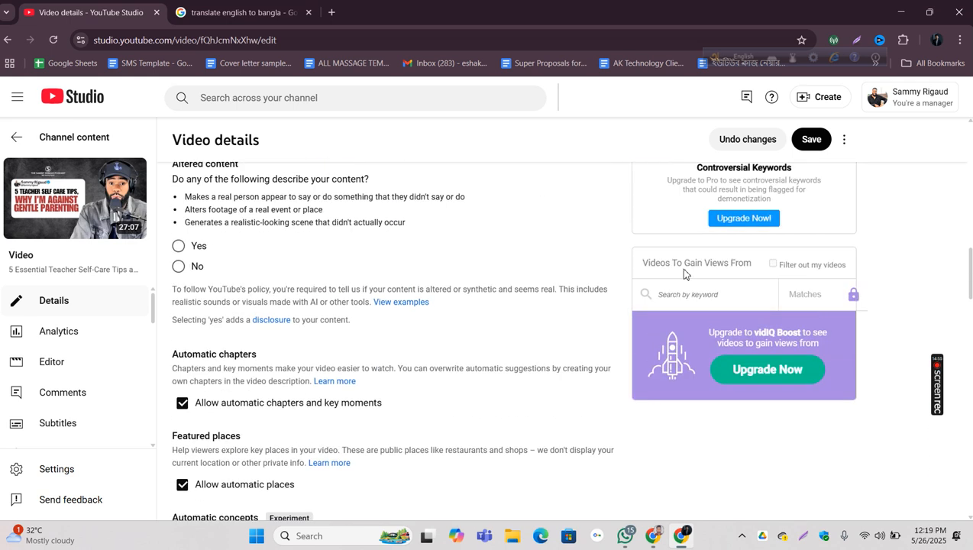
click(669, 227)
mouse_move(711, 231)
mouse_down()
mouse_move(665, 233)
mouse_move(692, 235)
mouse_up()
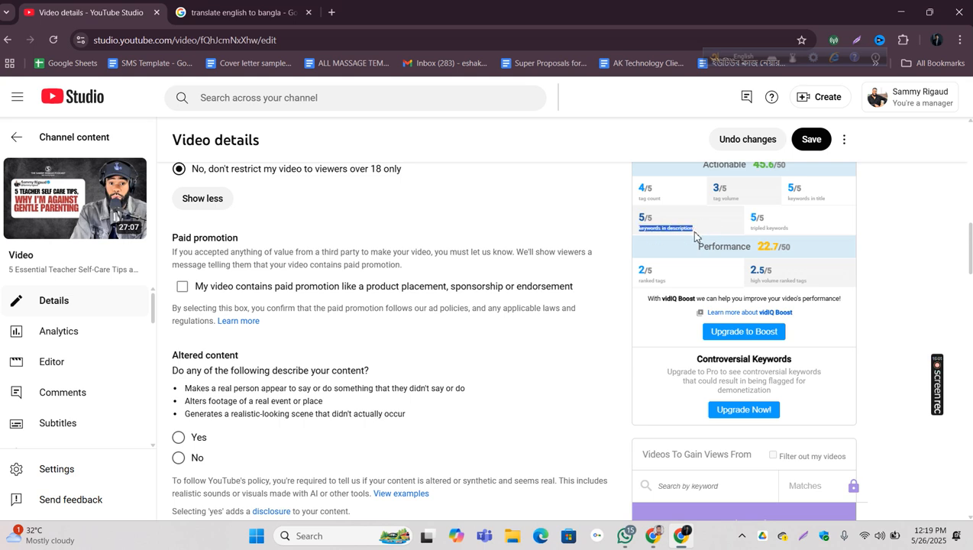
Step: Compare the video title with the first line of the description to see the keywords they share
scroll(521, 226, up, 8)
scroll(522, 228, up, 1)
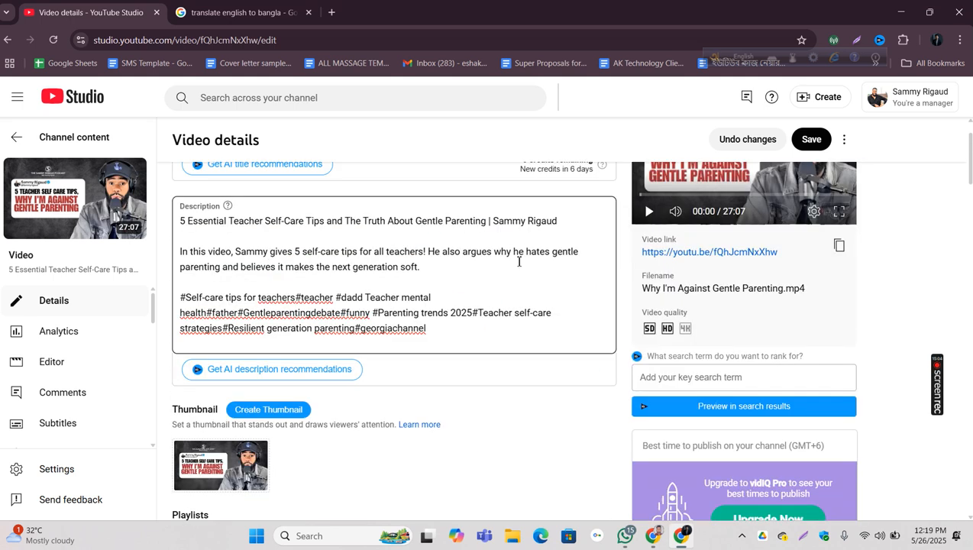
scroll(485, 252, up, 1)
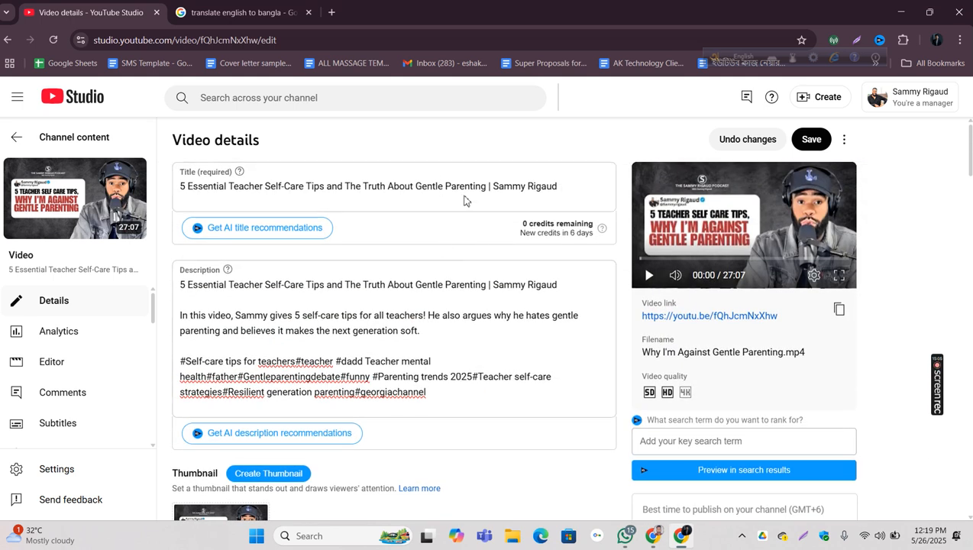
triple_click(436, 185)
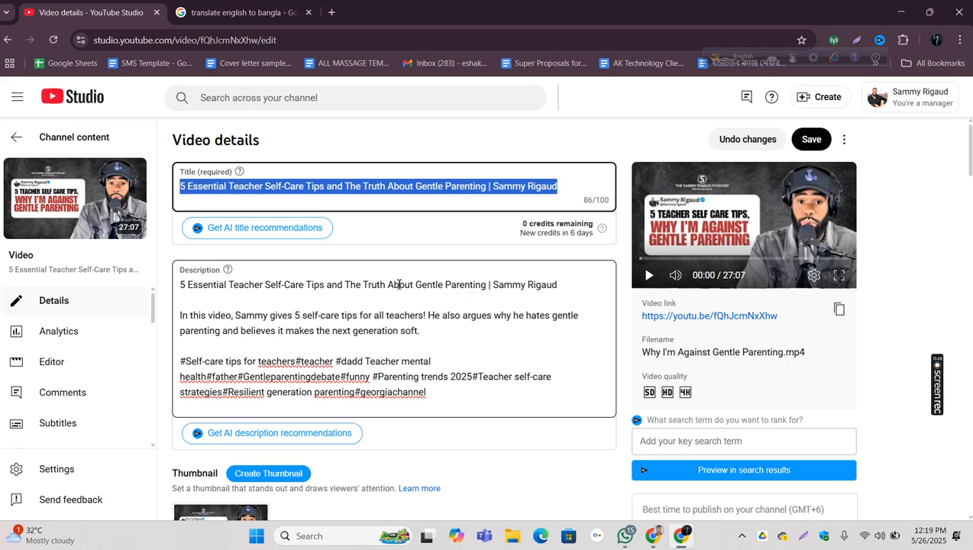
click(206, 268)
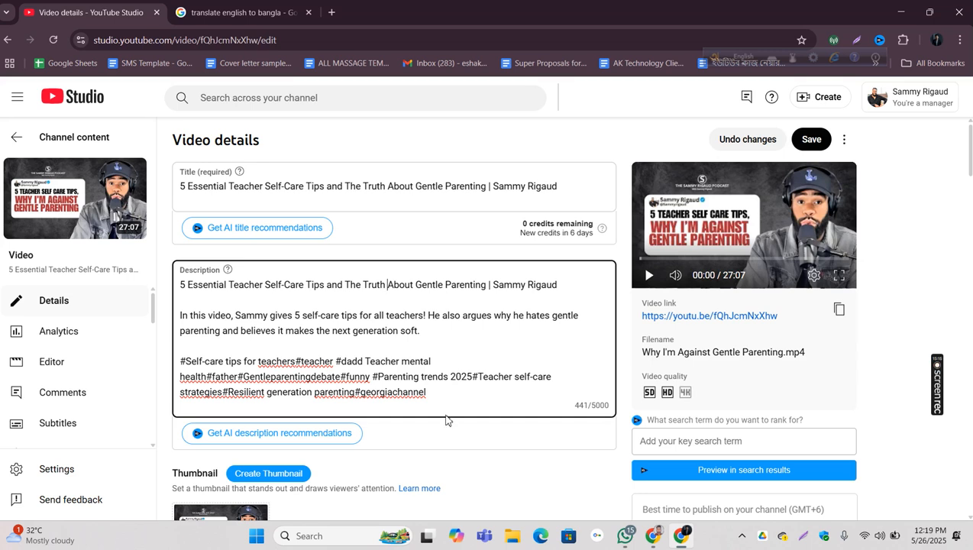
triple_click(451, 288)
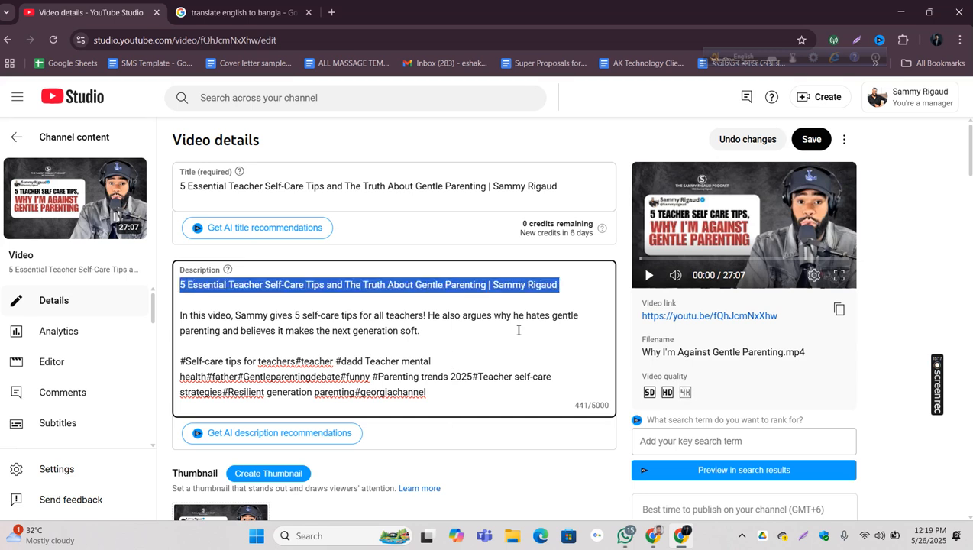
click(550, 340)
scroll(582, 300, down, 6)
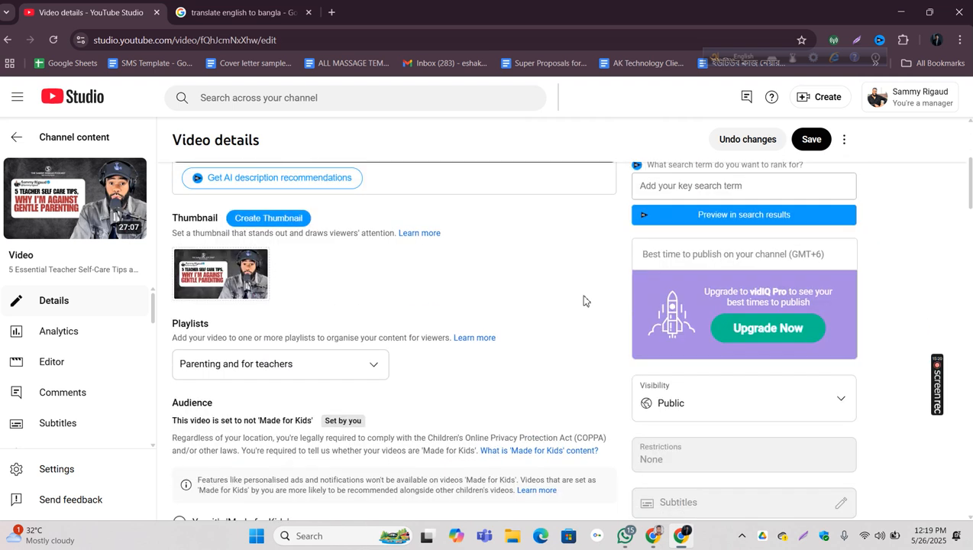
Step: Examine the tripled keywords rating and trace the same keywords through the title, description and tags
scroll(584, 300, down, 2)
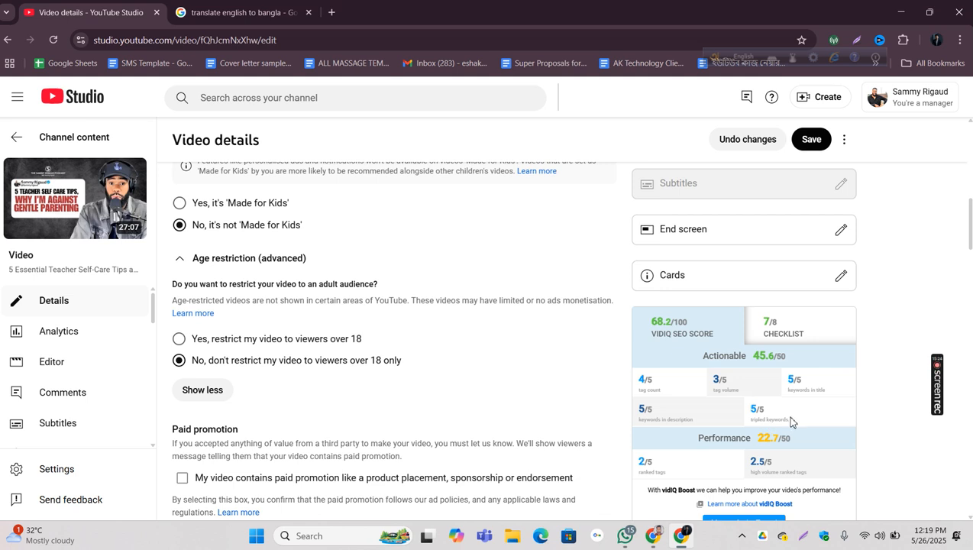
mouse_move(785, 421)
mouse_down()
mouse_move(752, 403)
mouse_move(782, 418)
mouse_up()
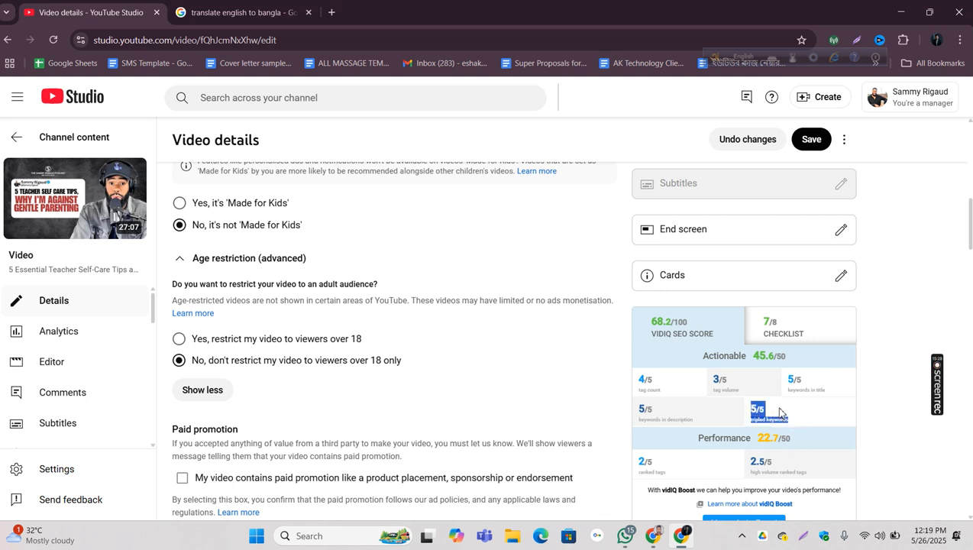
scroll(780, 408, up, 15)
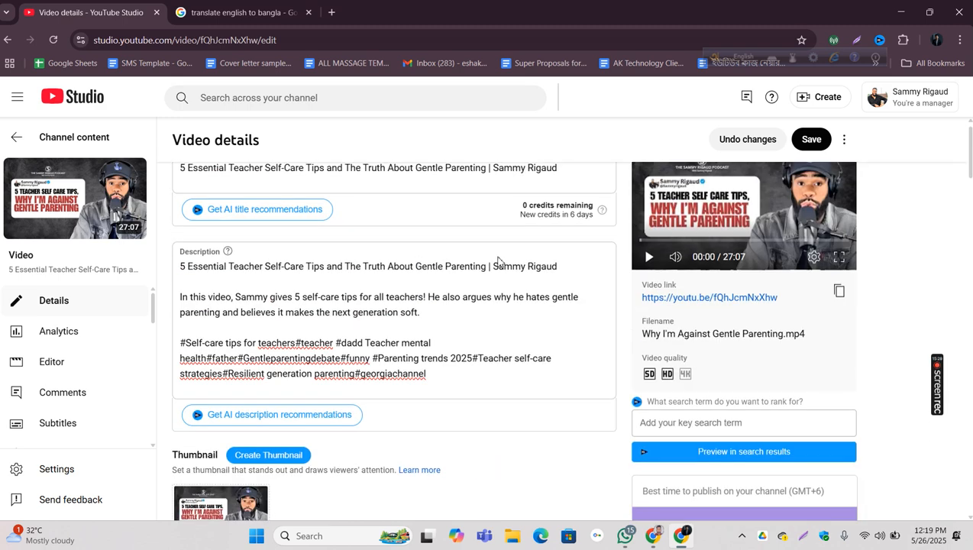
triple_click(415, 185)
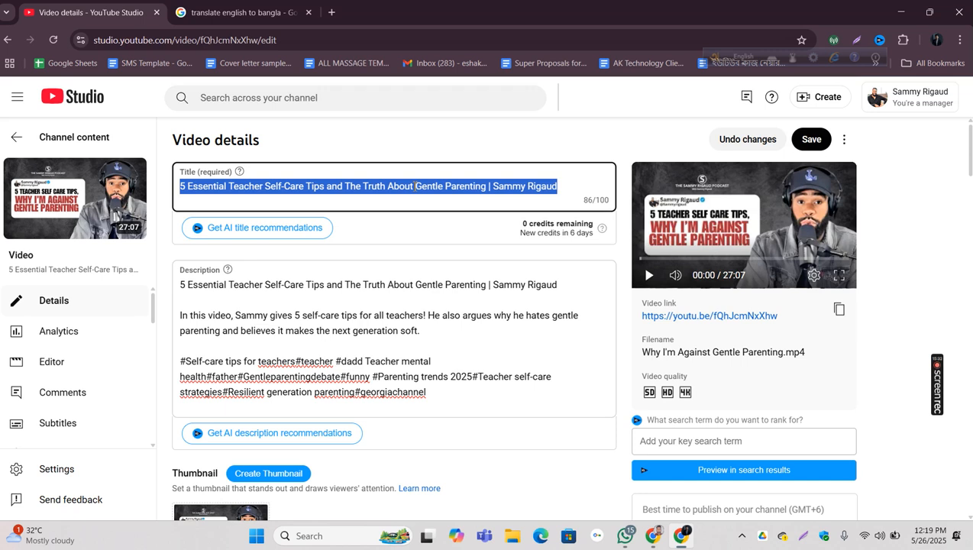
click(401, 284)
double_click(401, 284)
scroll(401, 279, down, 10)
scroll(401, 278, down, 15)
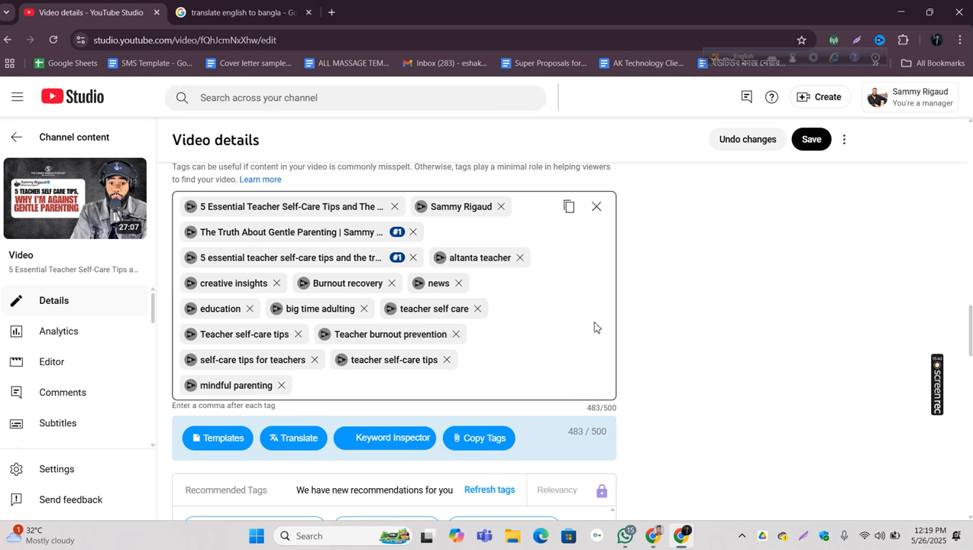
scroll(593, 329, up, 6)
scroll(605, 326, up, 3)
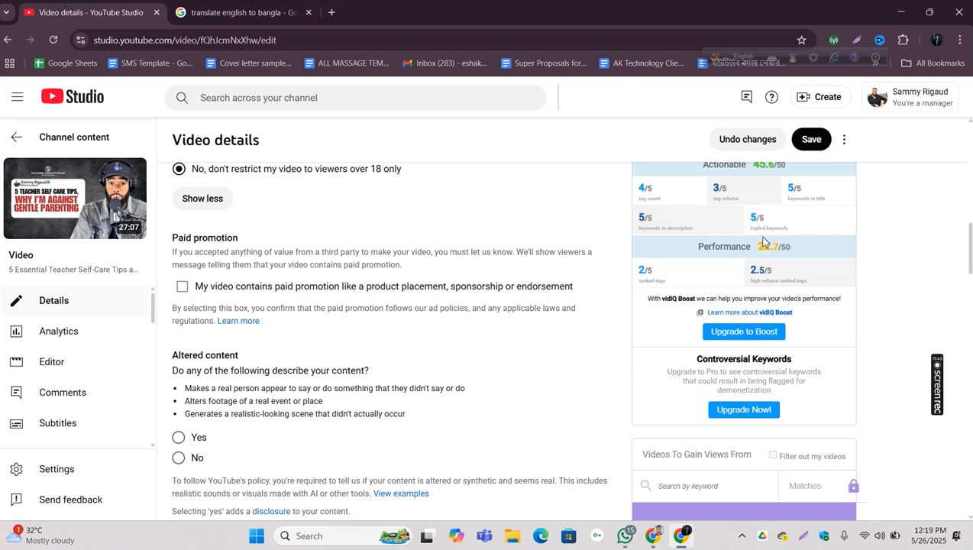
drag(763, 222, 797, 218)
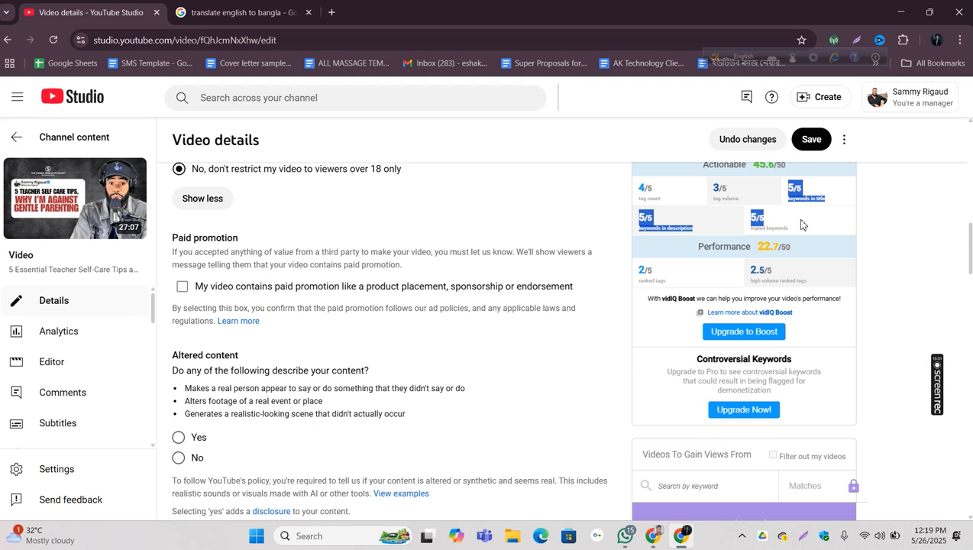
Step: Review the title and description once more against the keywords in title, keywords in description and tripled keywords ratings
scroll(527, 279, up, 15)
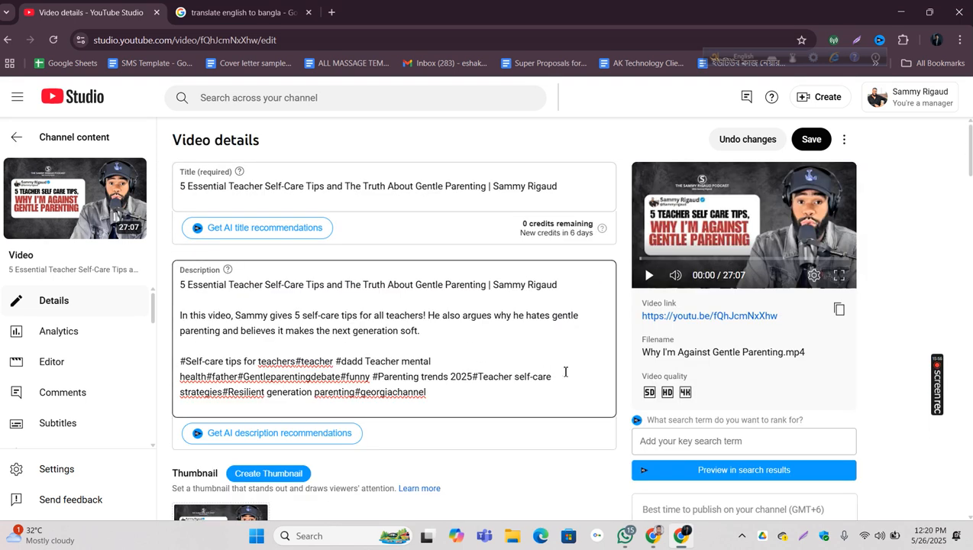
scroll(564, 369, down, 15)
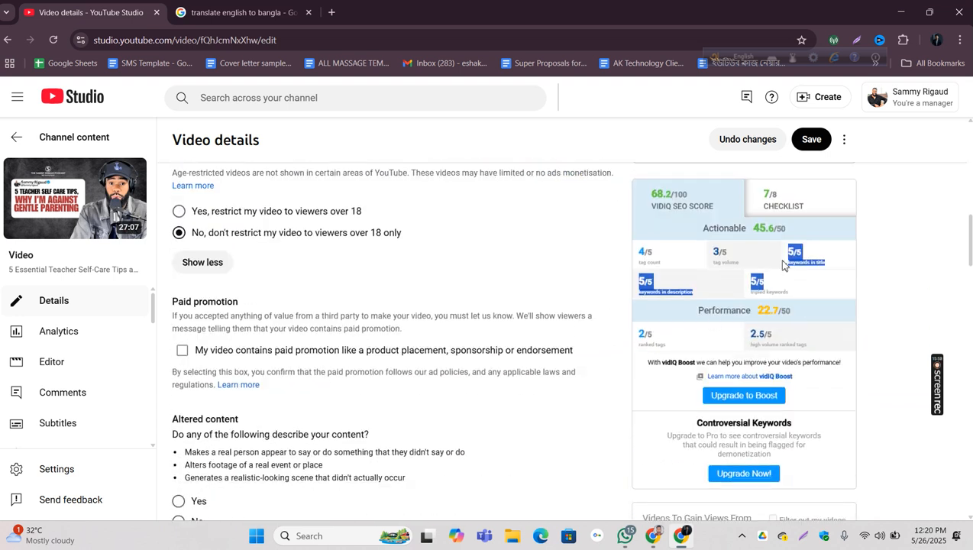
click(788, 253)
drag(788, 253, 806, 287)
click(805, 290)
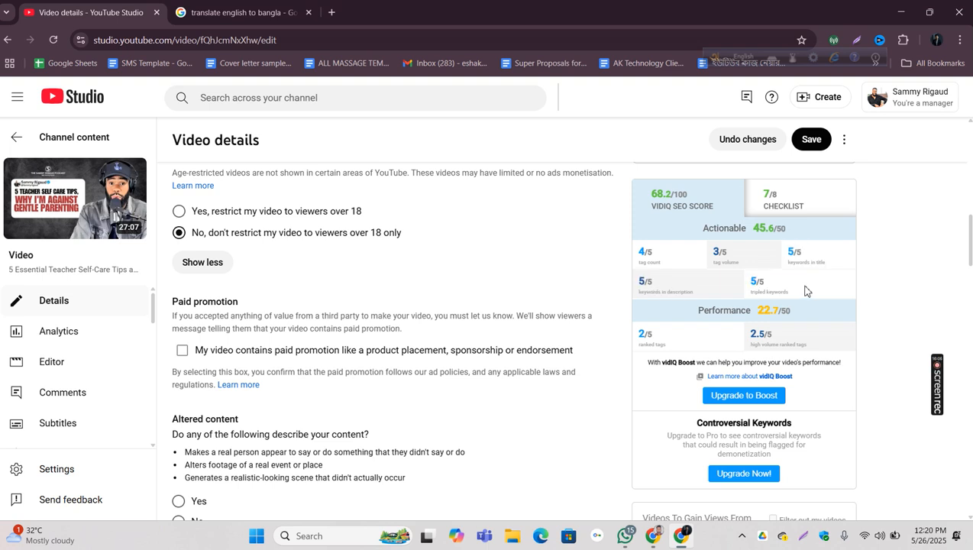
Step: Clear all of the video's tags and check the page with the tag field empty
mouse_move(745, 248)
scroll(740, 263, down, 10)
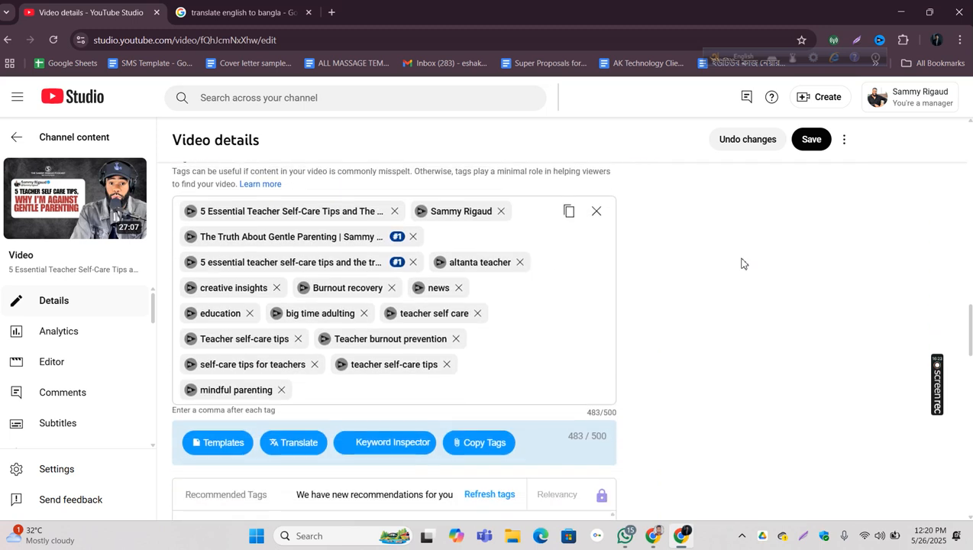
scroll(593, 285, up, 1)
click(595, 269)
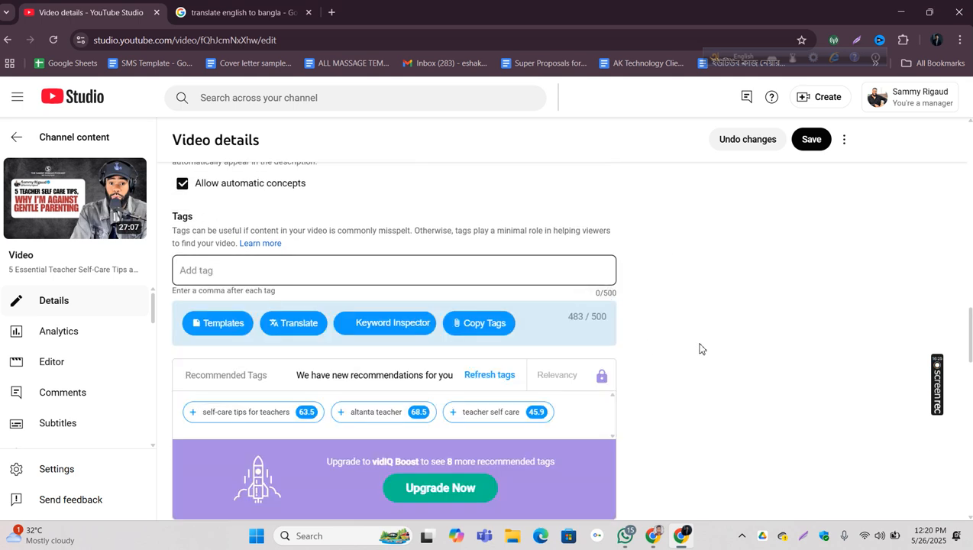
scroll(804, 293, up, 3)
scroll(803, 285, down, 4)
scroll(804, 286, up, 1)
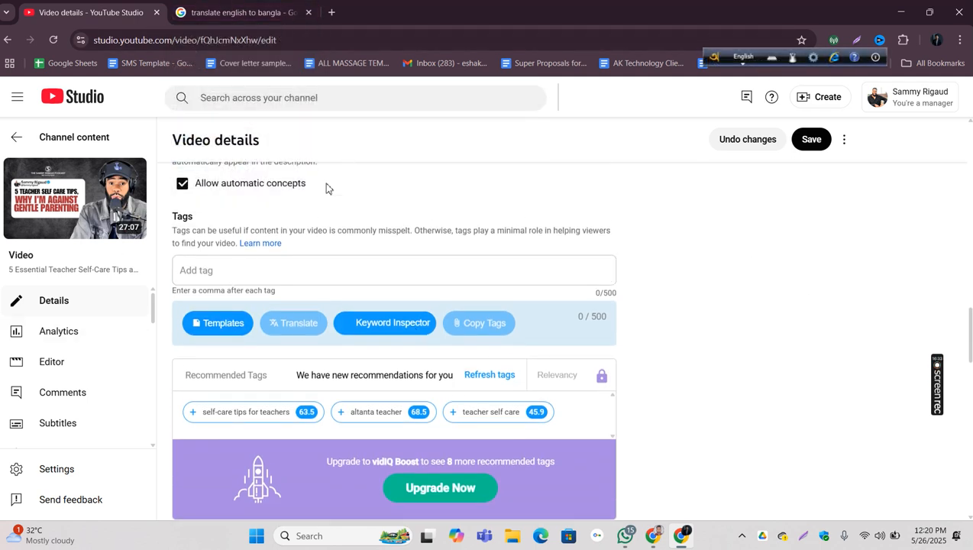
Step: Copy only the first keyword, the full video title, from the Google translation text and paste it into the video's empty tag field
click(243, 12)
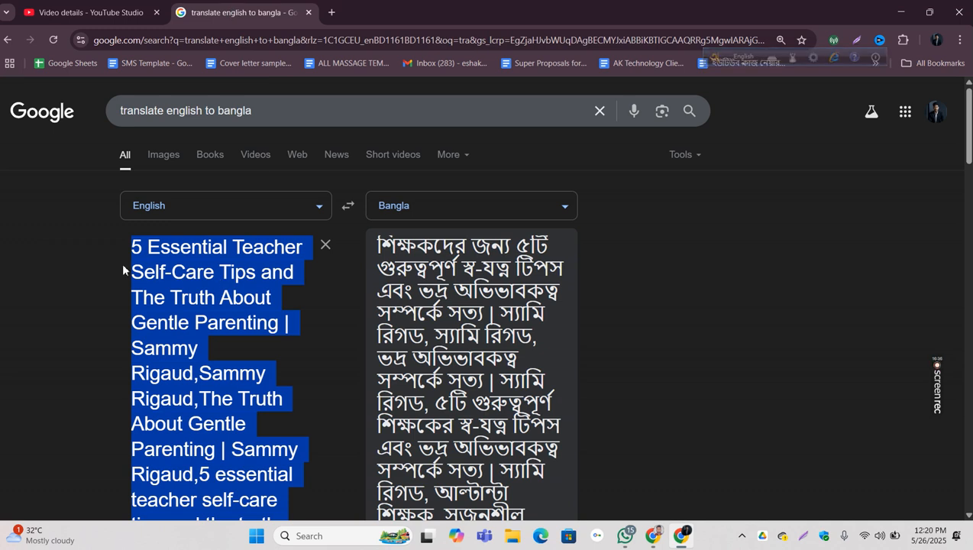
click(136, 303)
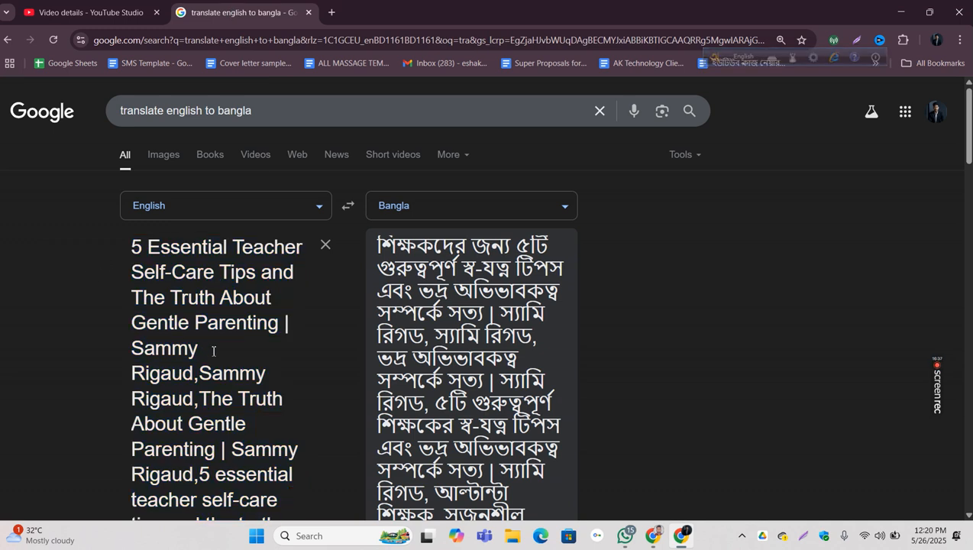
key(ctrl+a)
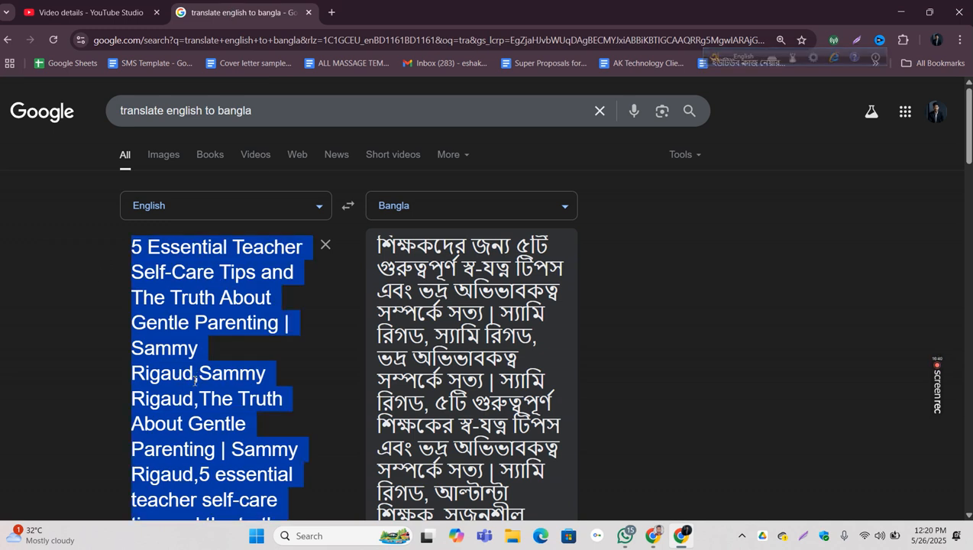
click(212, 380)
drag(195, 374, 131, 245)
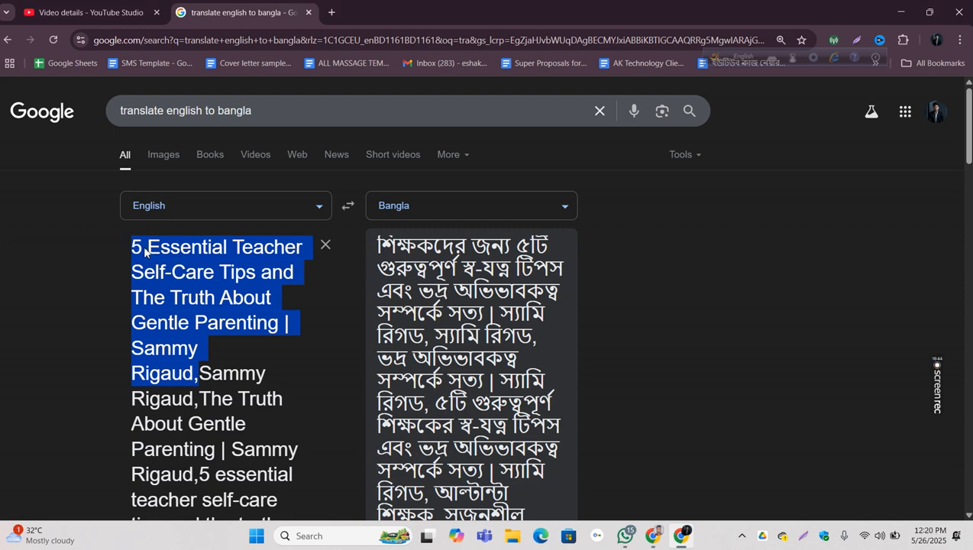
right_click(145, 252)
click(175, 276)
key(ctrl+Tab)
click(252, 270)
right_click(252, 270)
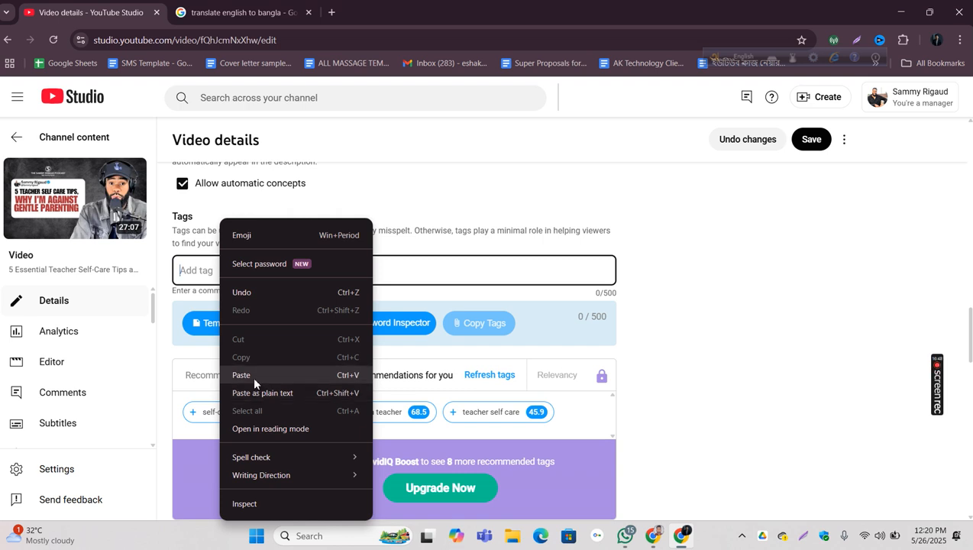
click(241, 375)
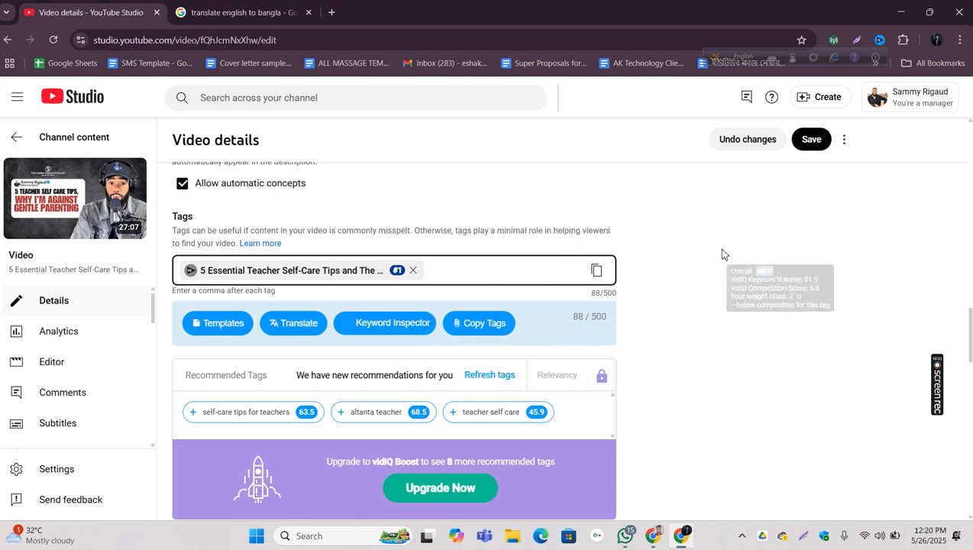
Step: Examine how the vidIQ SEO score card rates the video with the full title as its only tag
scroll(723, 255, up, 10)
scroll(723, 255, down, 3)
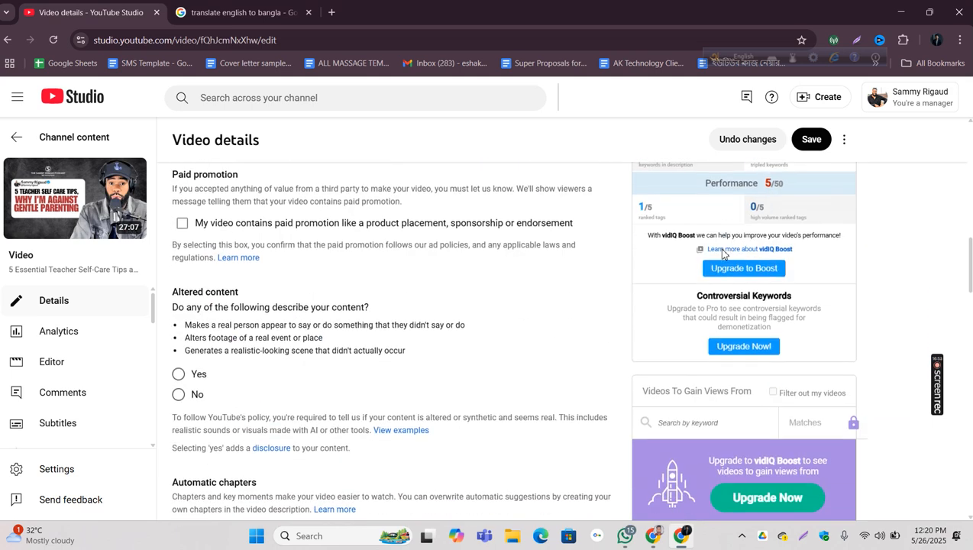
scroll(724, 255, up, 2)
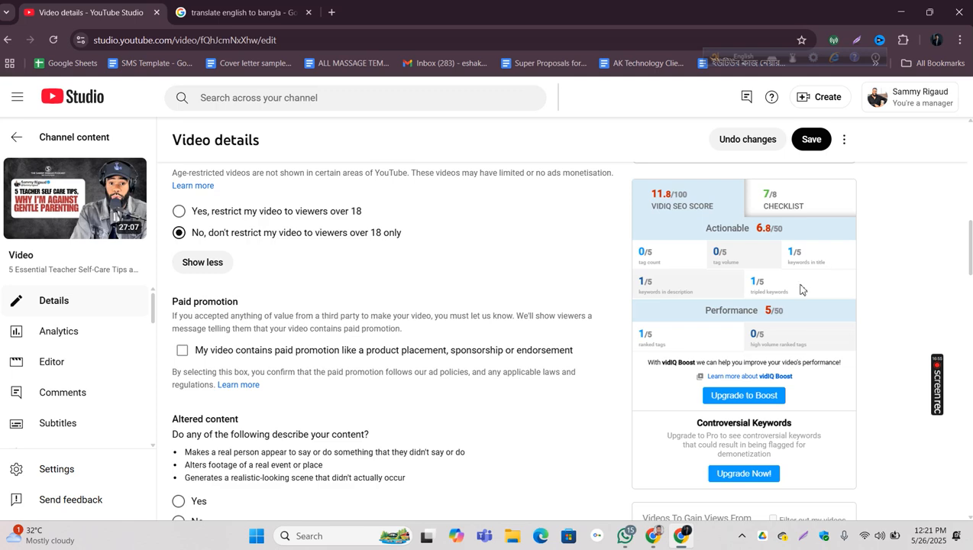
scroll(763, 286, up, 10)
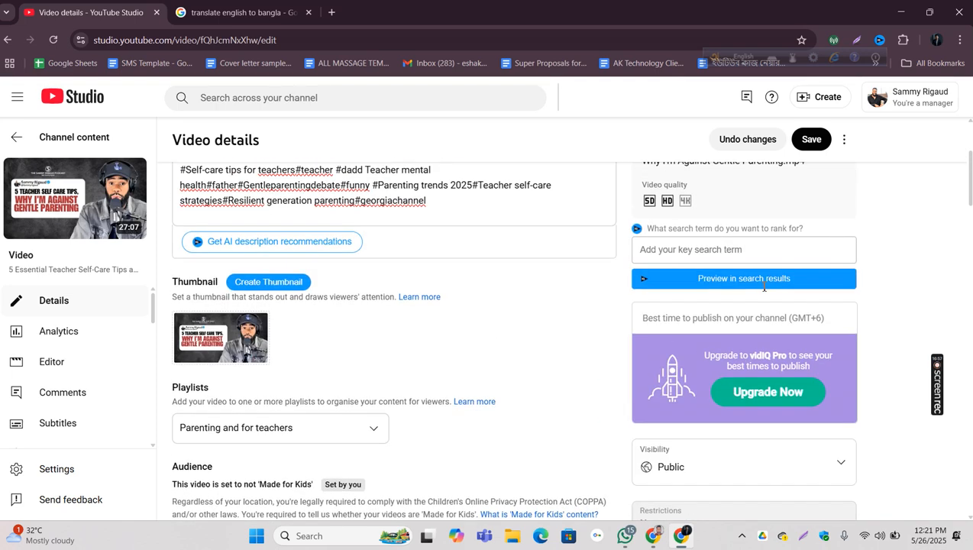
scroll(764, 290, down, 12)
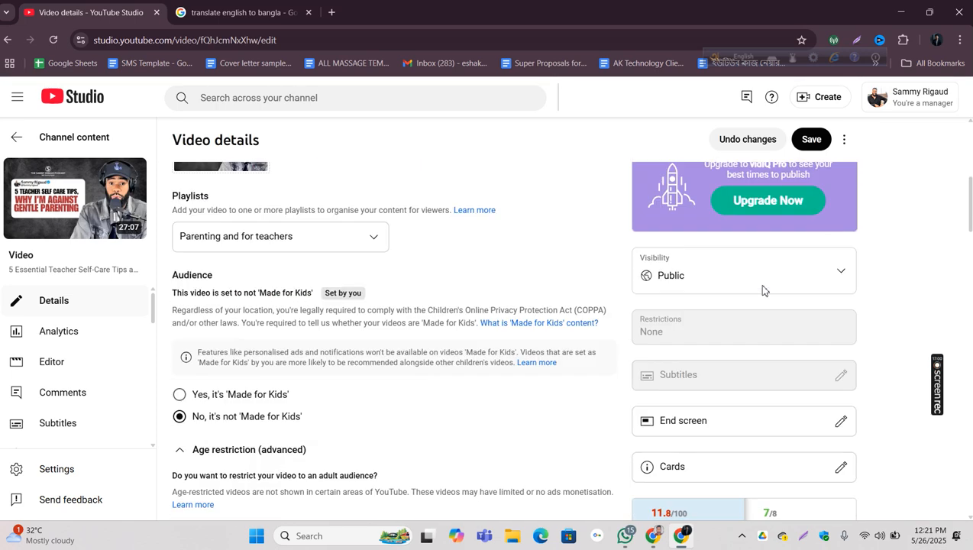
scroll(767, 288, down, 6)
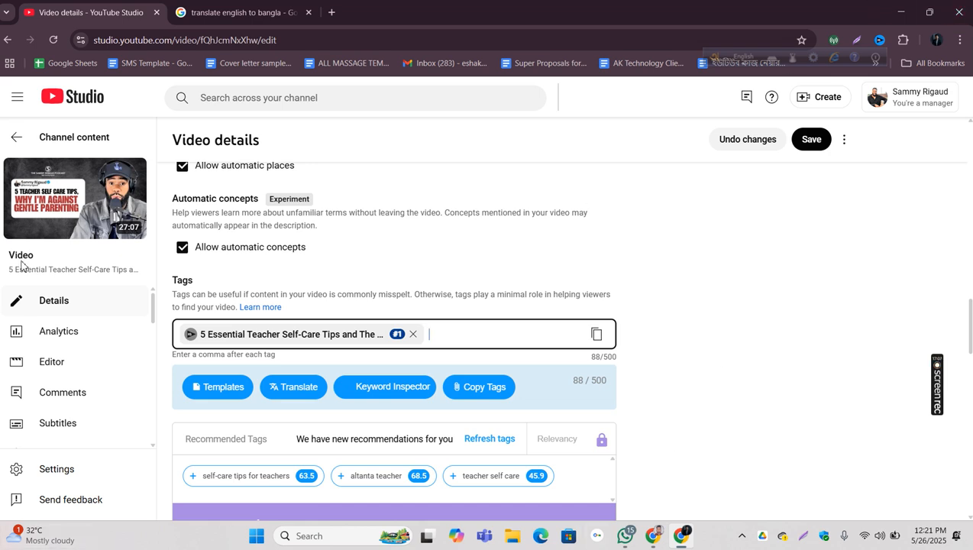
scroll(404, 156, down, 2)
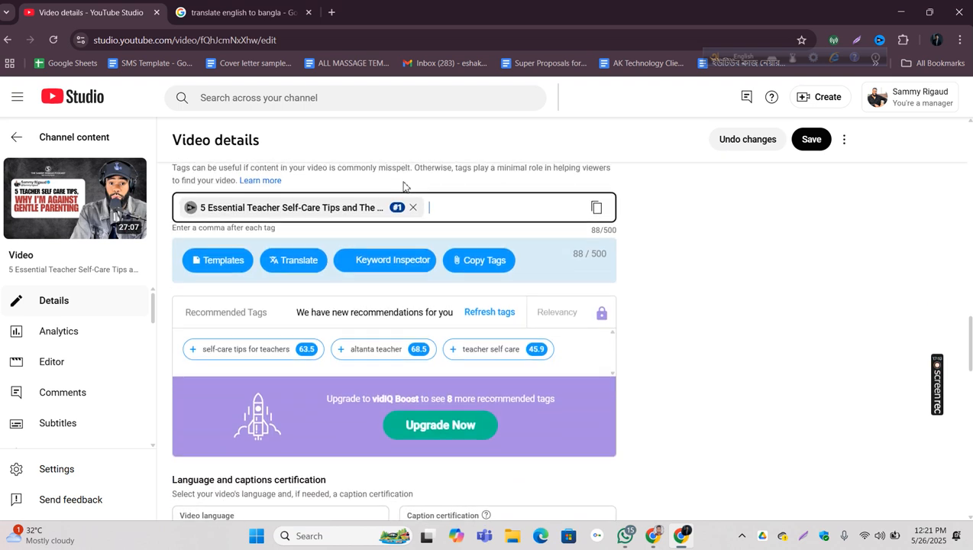
scroll(403, 157, up, 2)
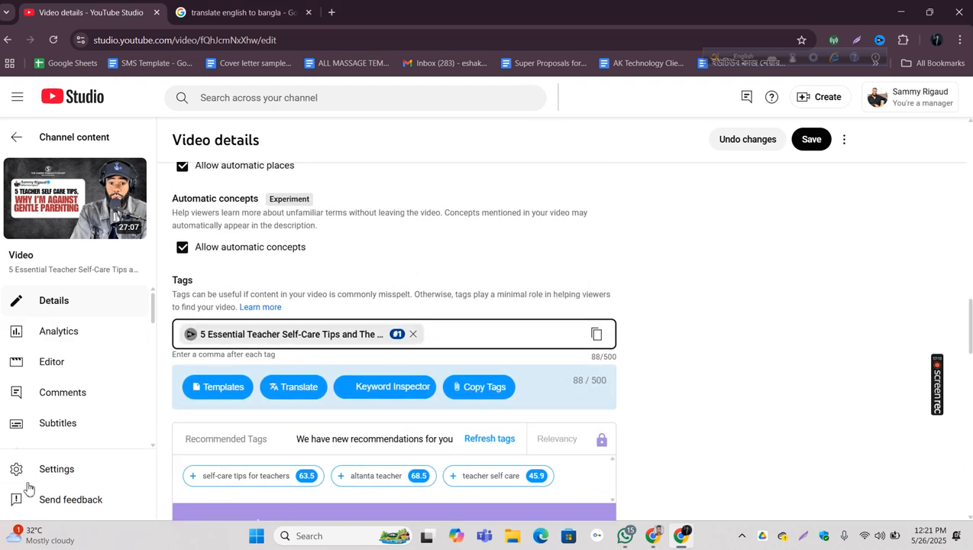
Step: Put the full-title keyword on its own line in the Google translation text and read its Bangla translation
click(254, 11)
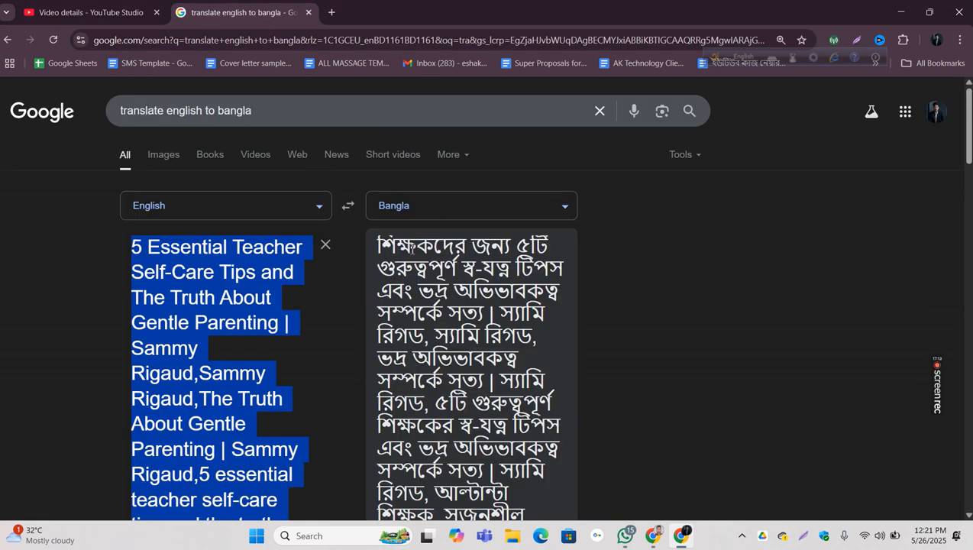
click(380, 247)
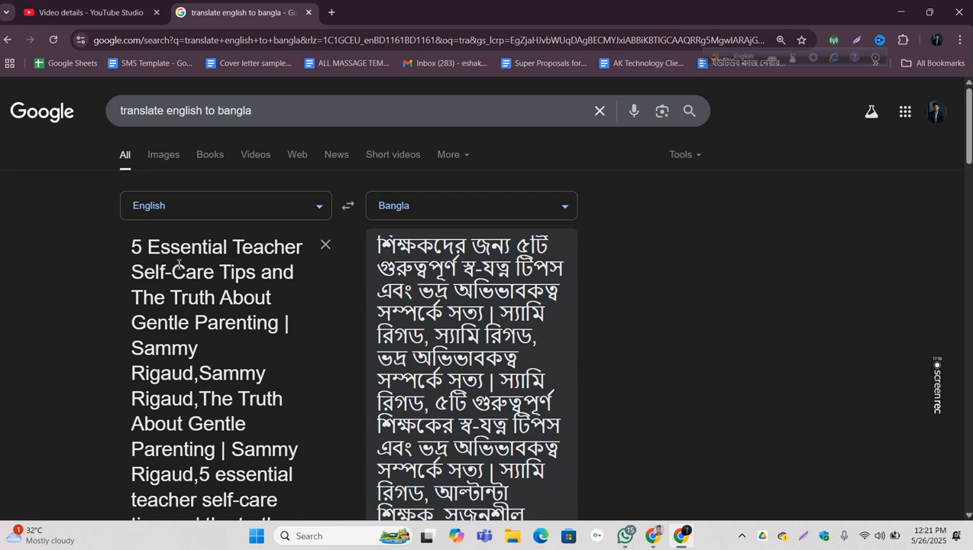
triple_click(193, 372)
shift+click(195, 375)
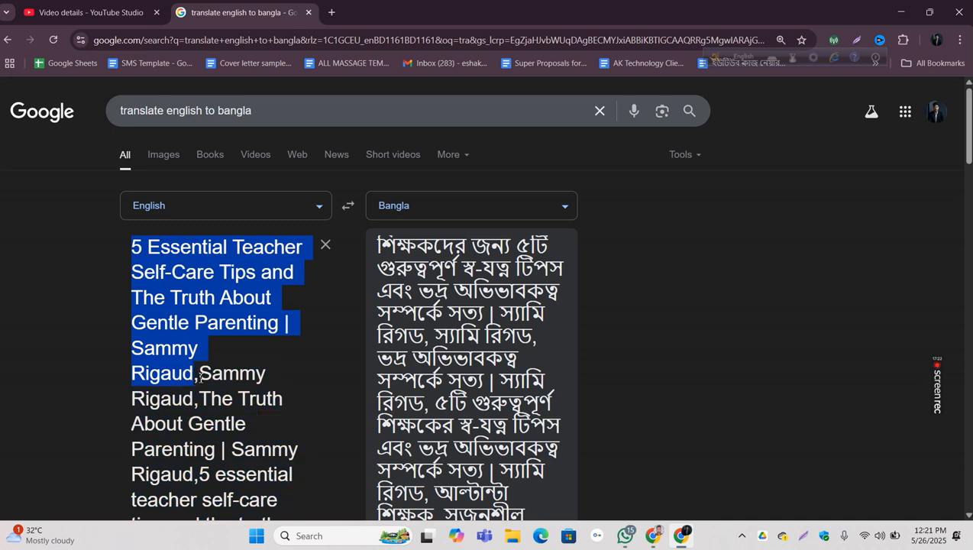
click(200, 375)
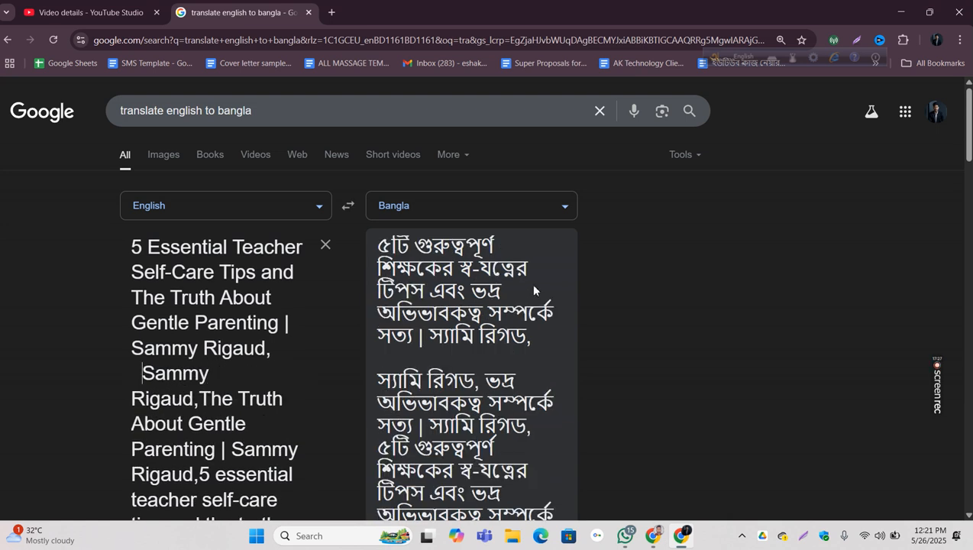
drag(379, 247, 426, 339)
click(542, 336)
click(425, 343)
Step: Return to the video details, open the full-title tag in vidIQ's Keyword Inspector and look through its related keywords
click(103, 12)
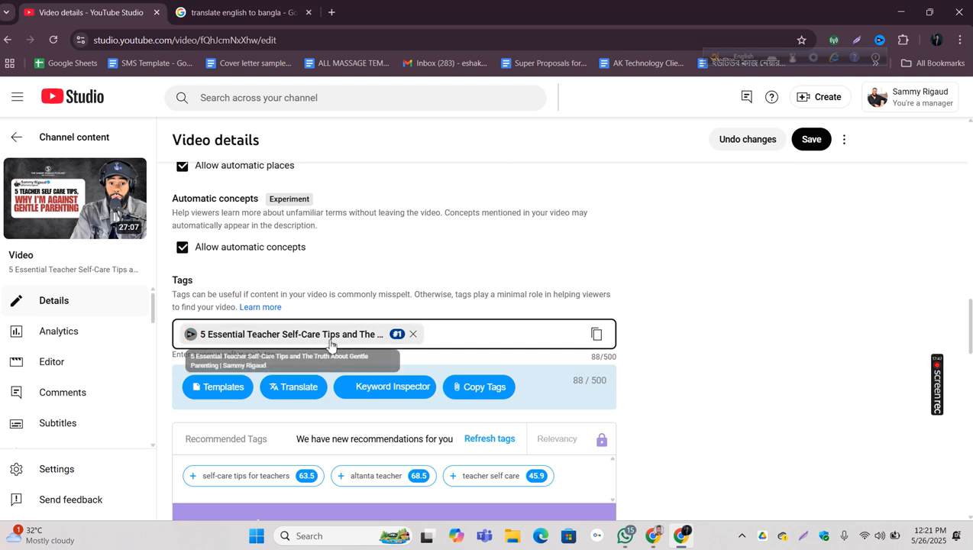
click(189, 343)
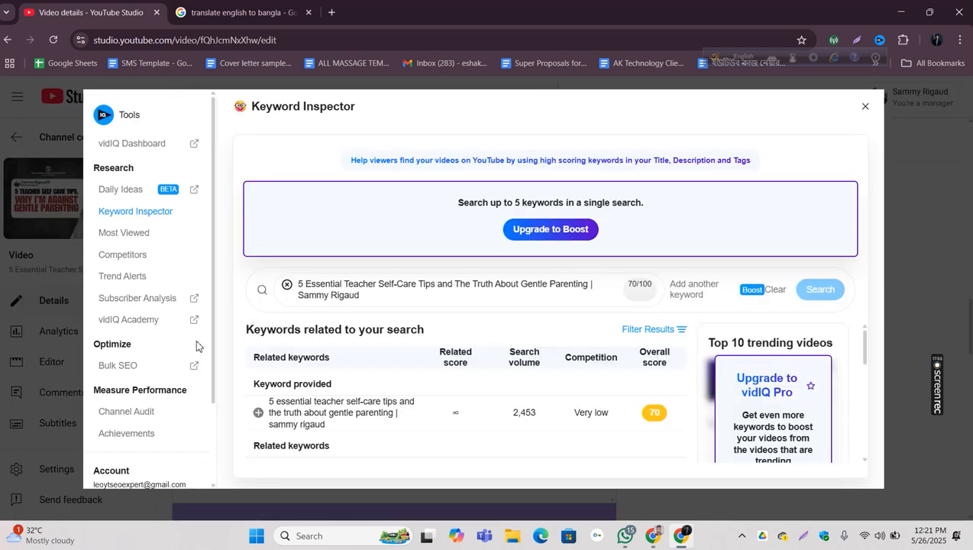
scroll(582, 401, down, 2)
scroll(581, 401, up, 2)
scroll(368, 413, down, 1)
scroll(368, 412, up, 1)
Step: Examine the search volume listed for the provided full-title keyword in the Keyword Inspector
drag(666, 371, 444, 366)
click(443, 365)
drag(502, 412, 541, 419)
drag(510, 352, 541, 362)
click(541, 362)
drag(345, 429, 269, 401)
click(401, 368)
drag(512, 344, 515, 406)
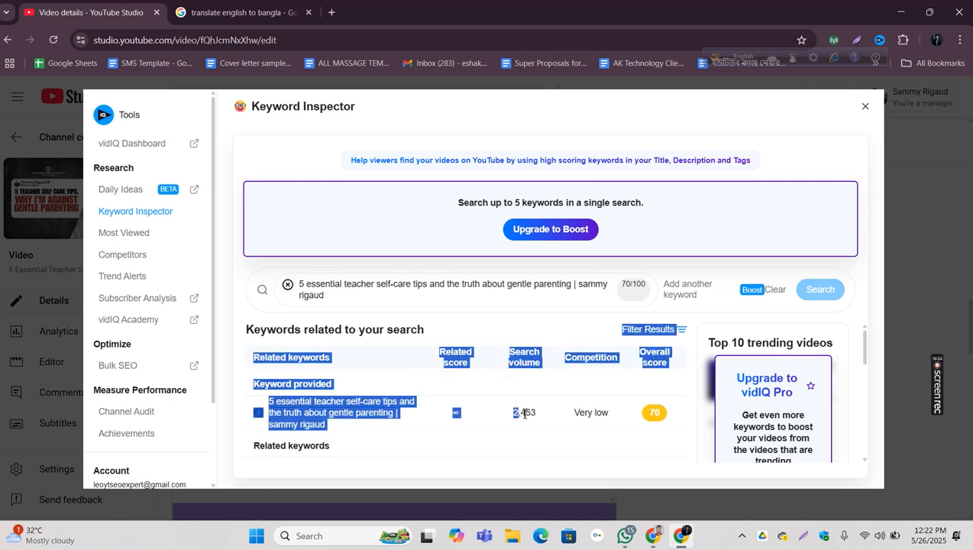
click(515, 400)
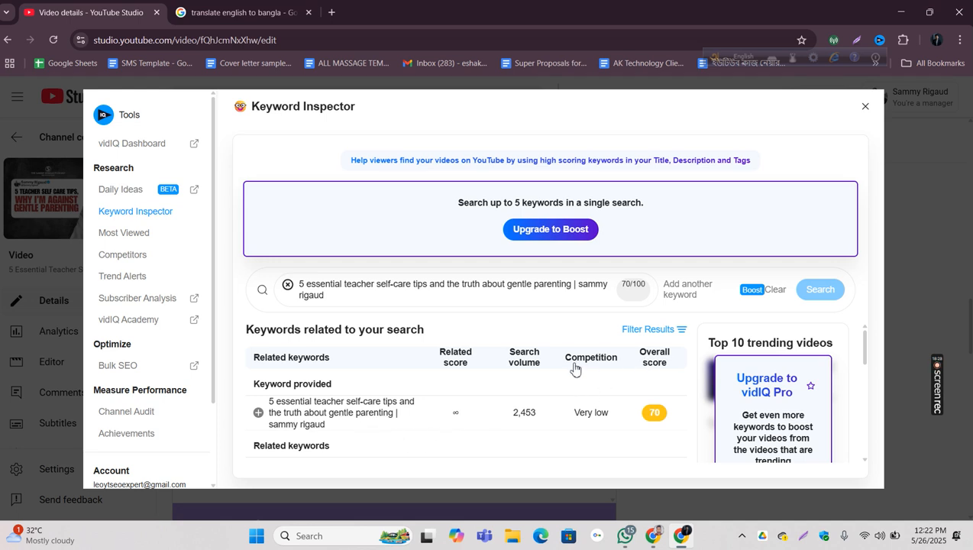
Step: Examine the competition rating of the full-title keyword in the Keyword Inspector
drag(563, 355, 618, 406)
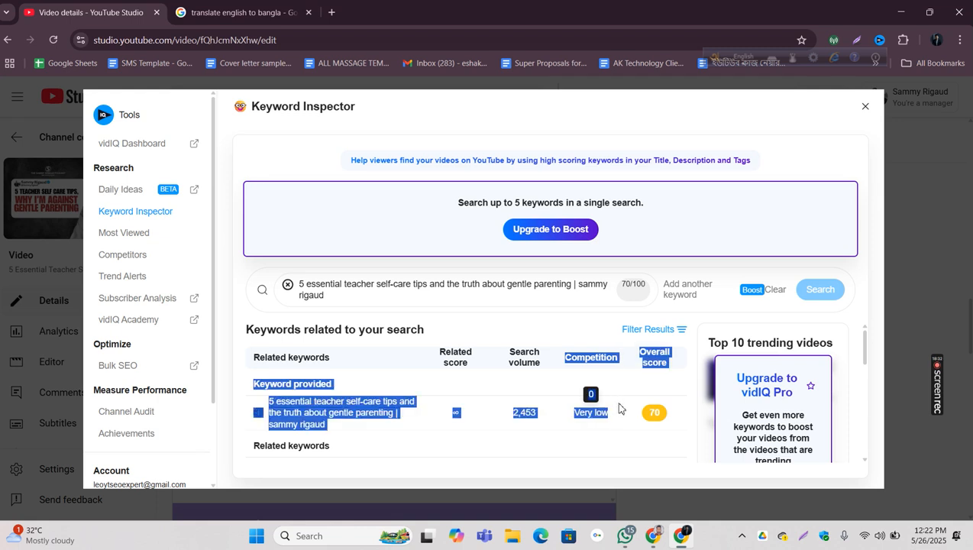
click(626, 367)
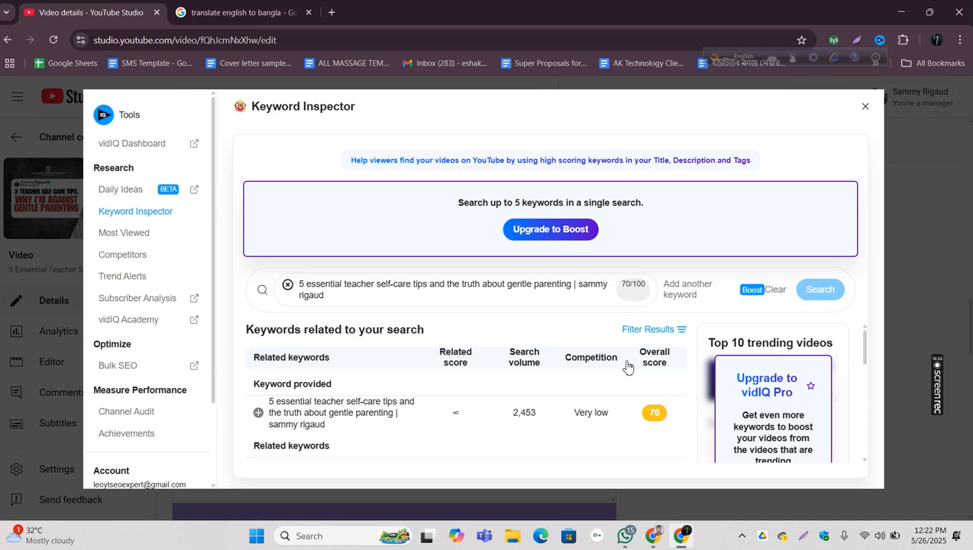
mouse_move(578, 423)
drag(571, 418, 623, 422)
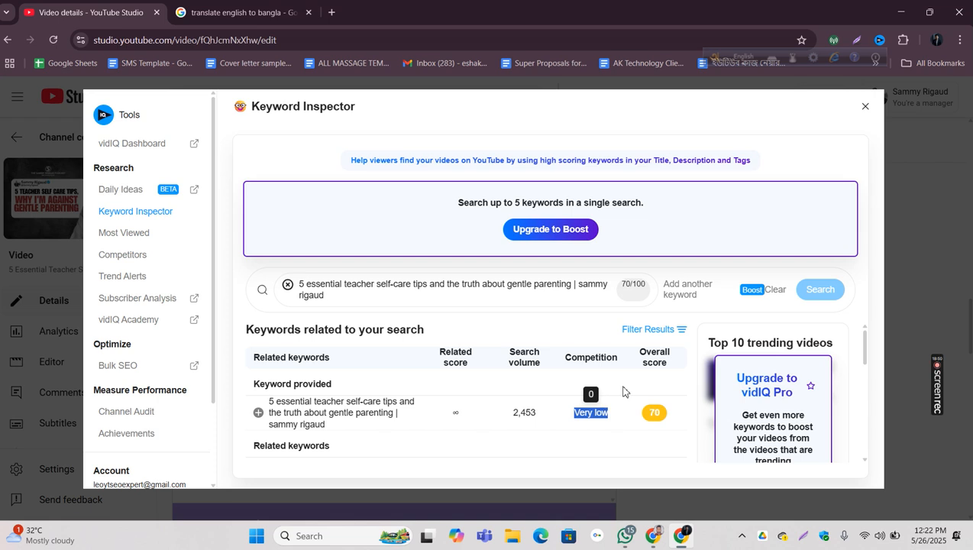
Step: Reopen the full-title tag in the Keyword Inspector and examine its search volume, competition and overall score together
click(621, 384)
click(865, 106)
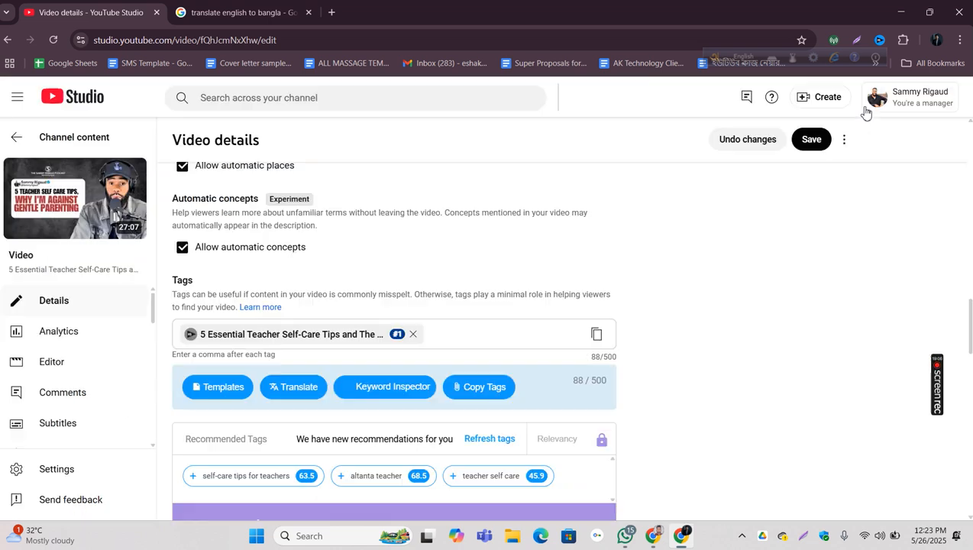
click(190, 334)
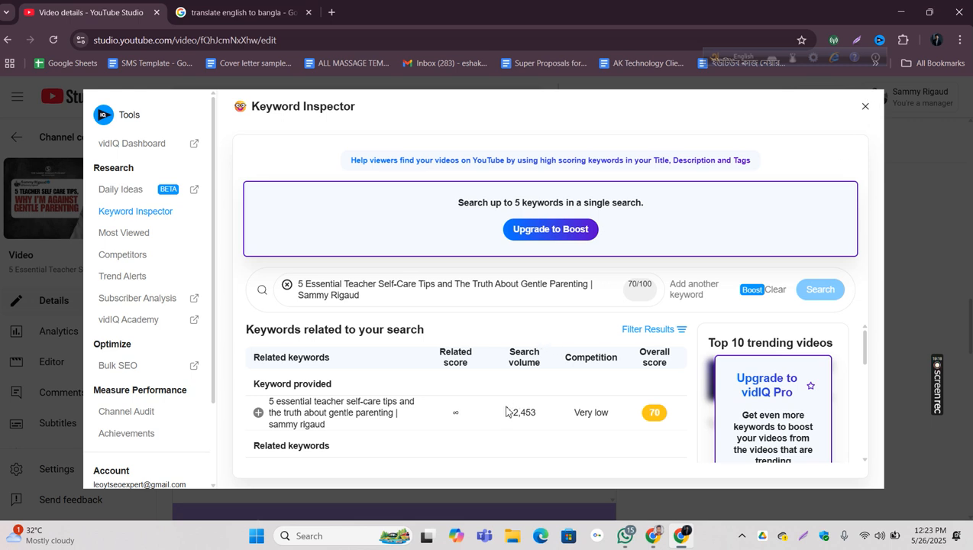
drag(494, 417, 608, 417)
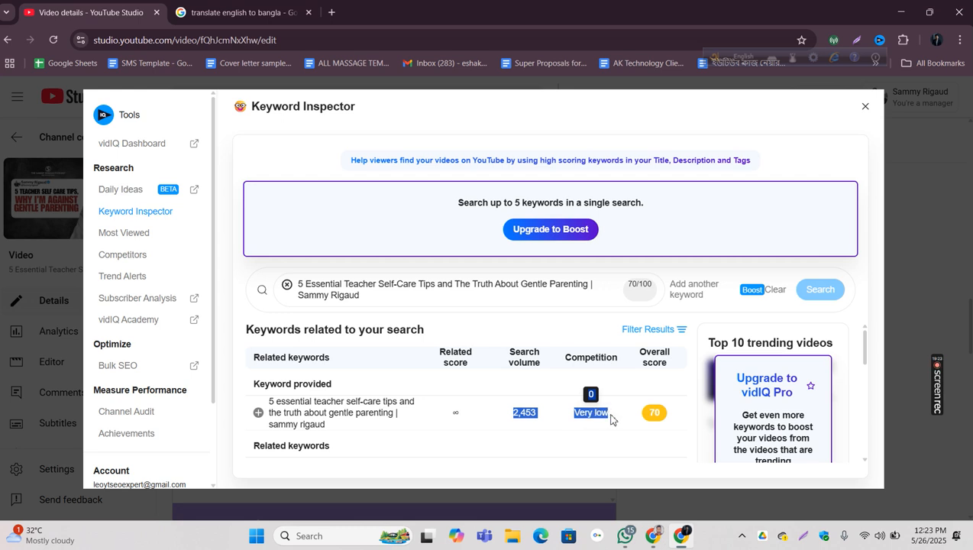
click(611, 419)
drag(566, 408, 486, 410)
drag(564, 407, 608, 417)
click(615, 410)
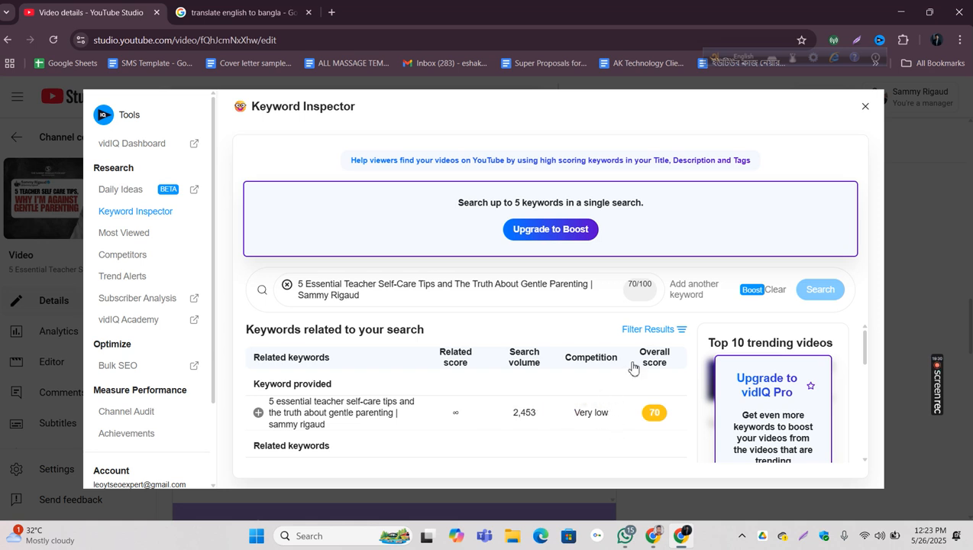
drag(673, 446, 663, 415)
click(664, 426)
Step: Look through the full-title tag's related keywords in the Keyword Inspector and add "self-care tips for teachers" to the video tags
click(866, 106)
click(254, 334)
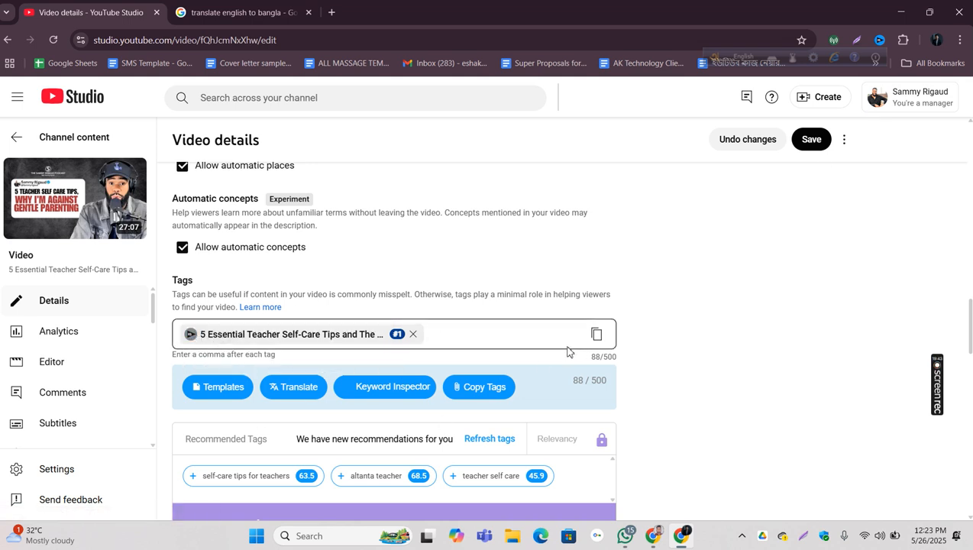
click(191, 336)
scroll(552, 352, down, 3)
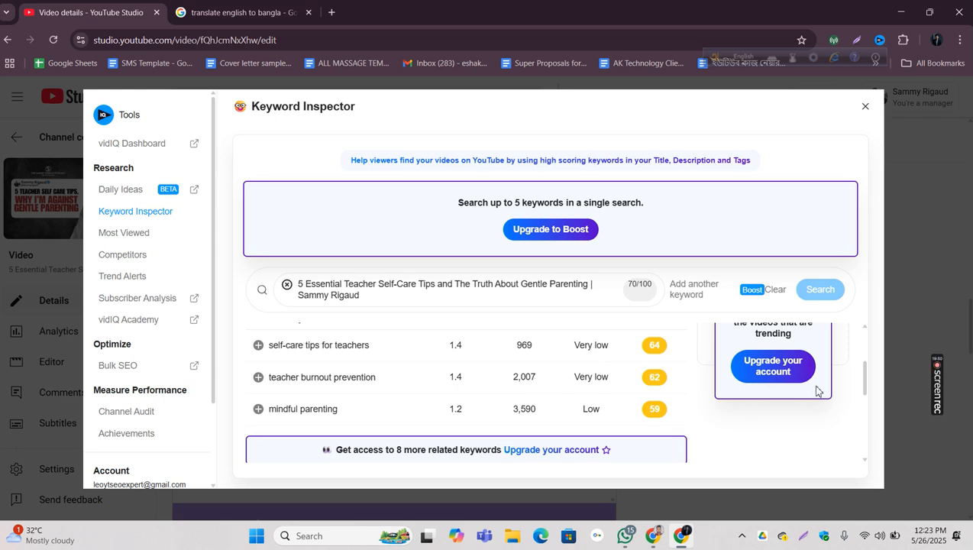
scroll(860, 375, up, 3)
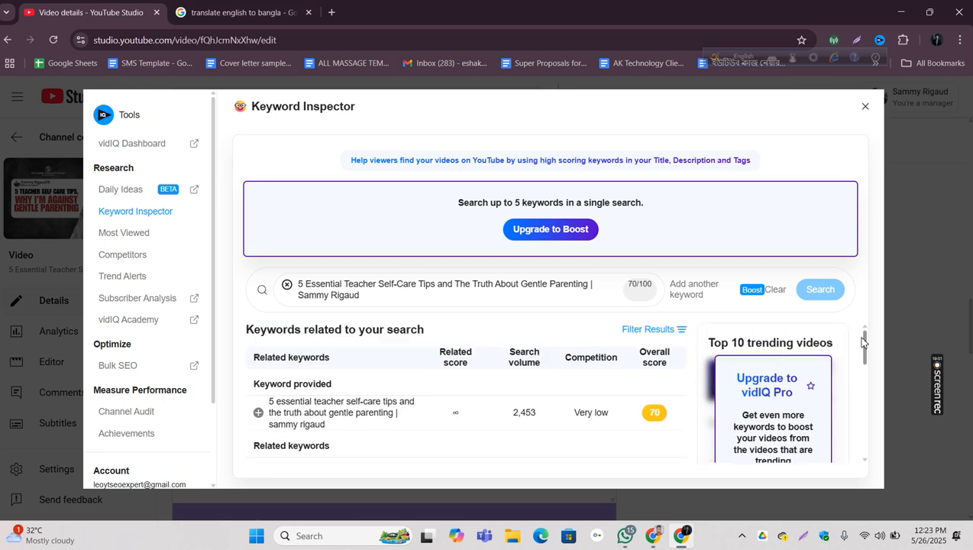
scroll(862, 363, down, 3)
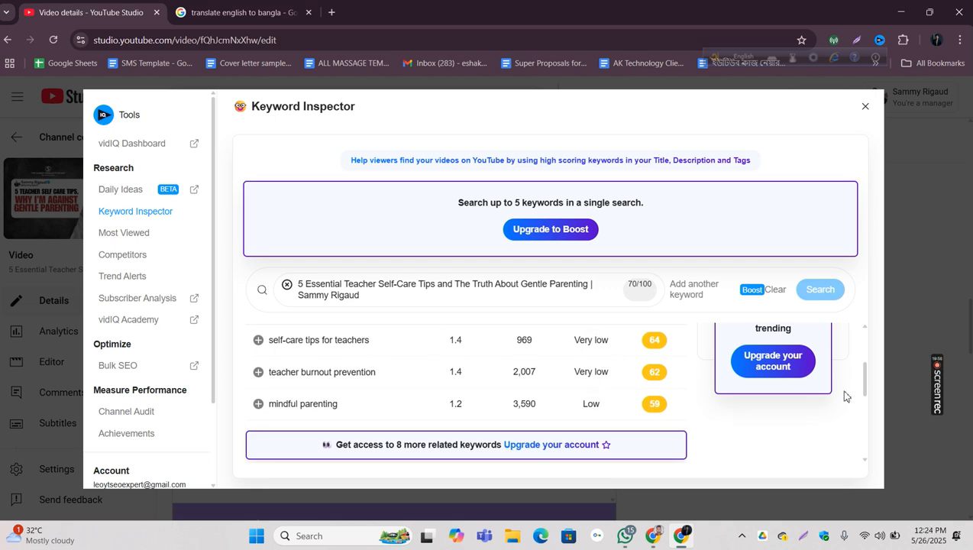
drag(863, 387, 867, 364)
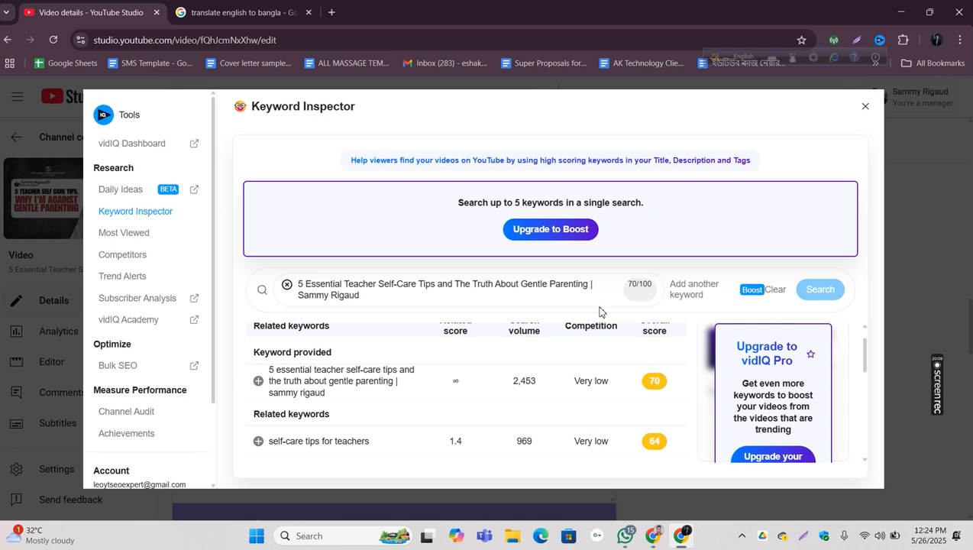
drag(615, 449, 567, 443)
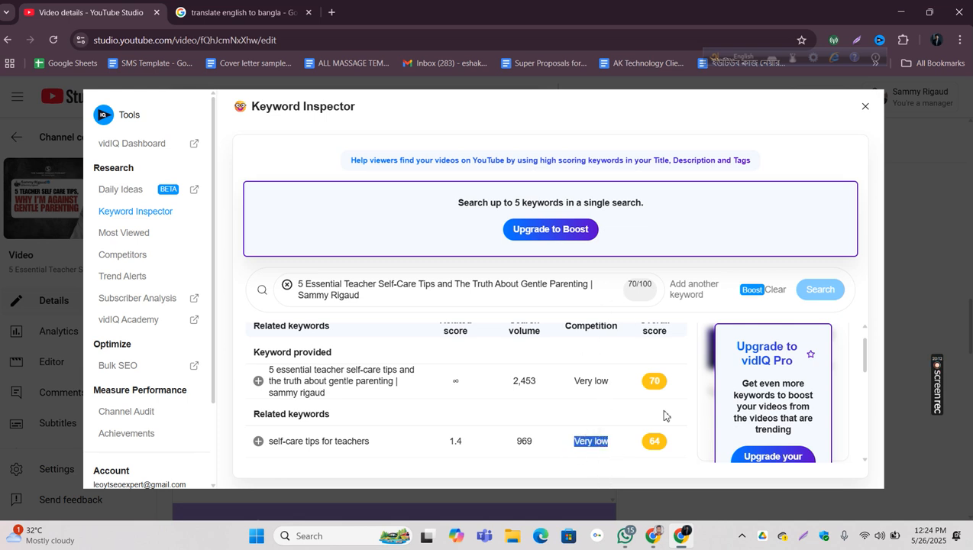
click(632, 441)
click(258, 444)
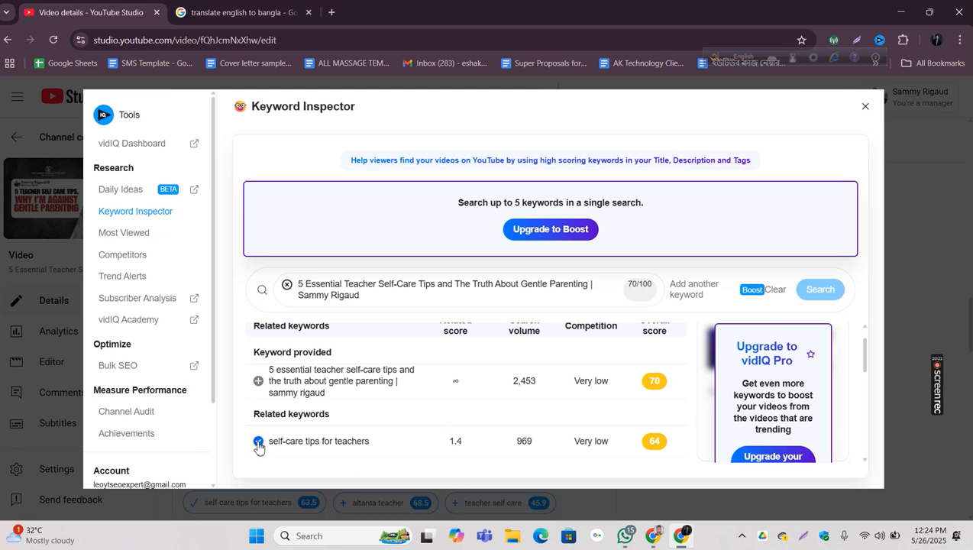
click(866, 107)
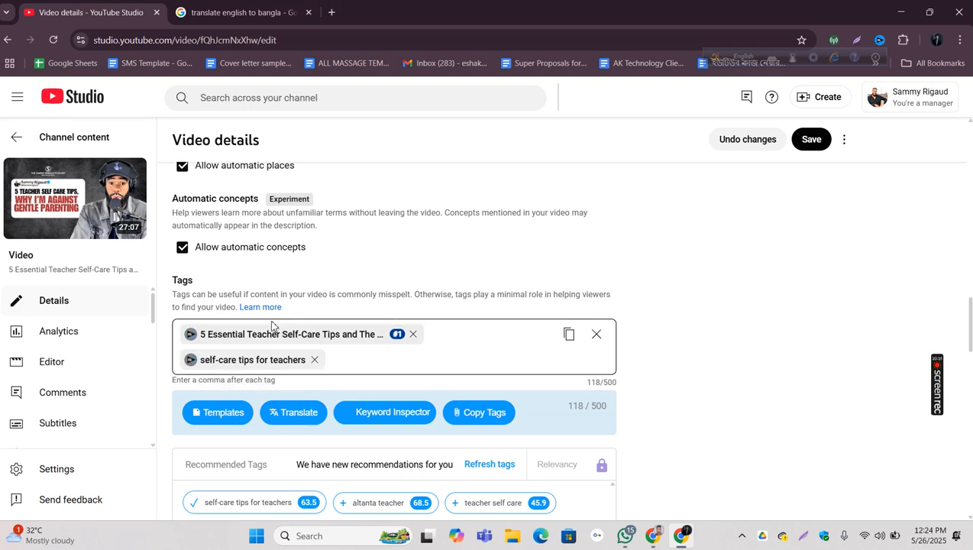
Step: Inspect the full-title tag again, check the rating of "teacher burnout prevention" and add that related keyword as a tag
click(191, 335)
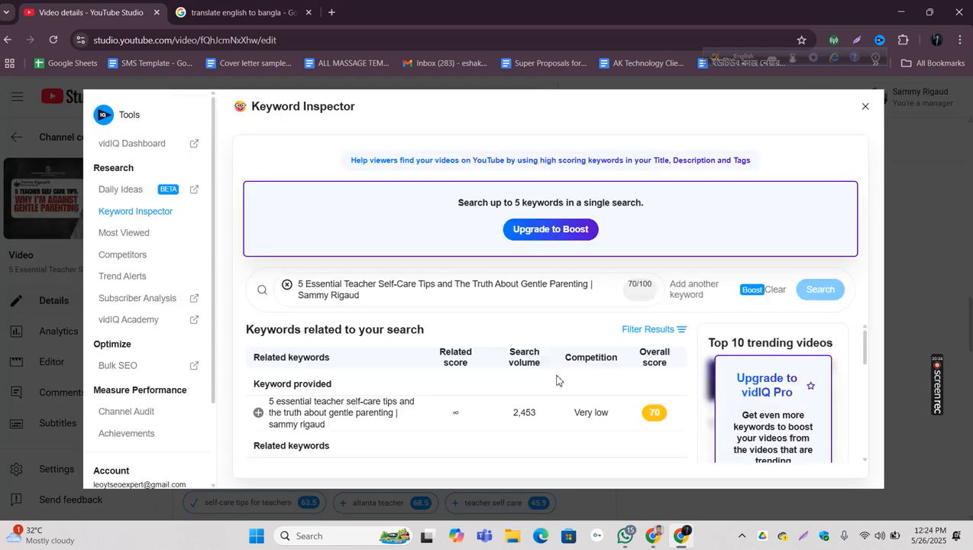
scroll(558, 378, down, 1)
scroll(559, 378, down, 2)
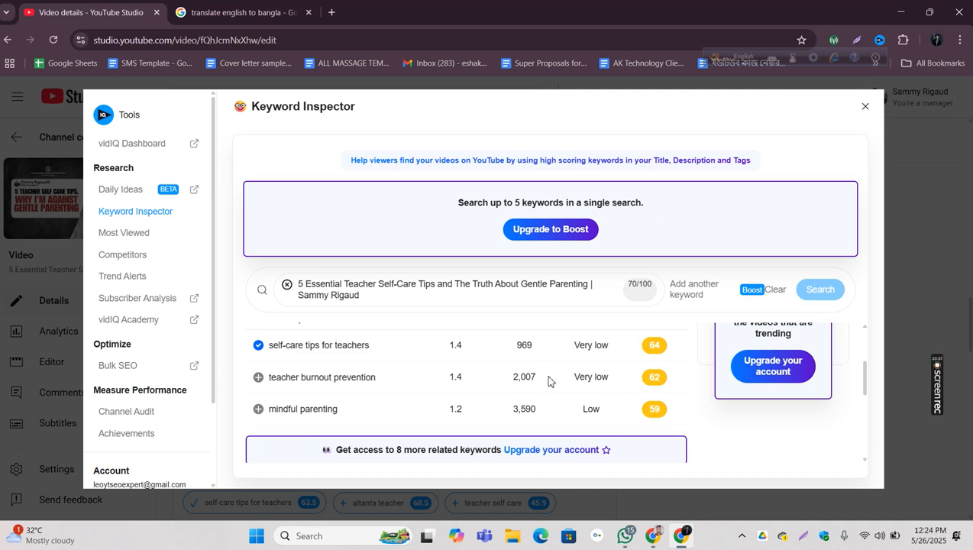
drag(570, 379, 684, 383)
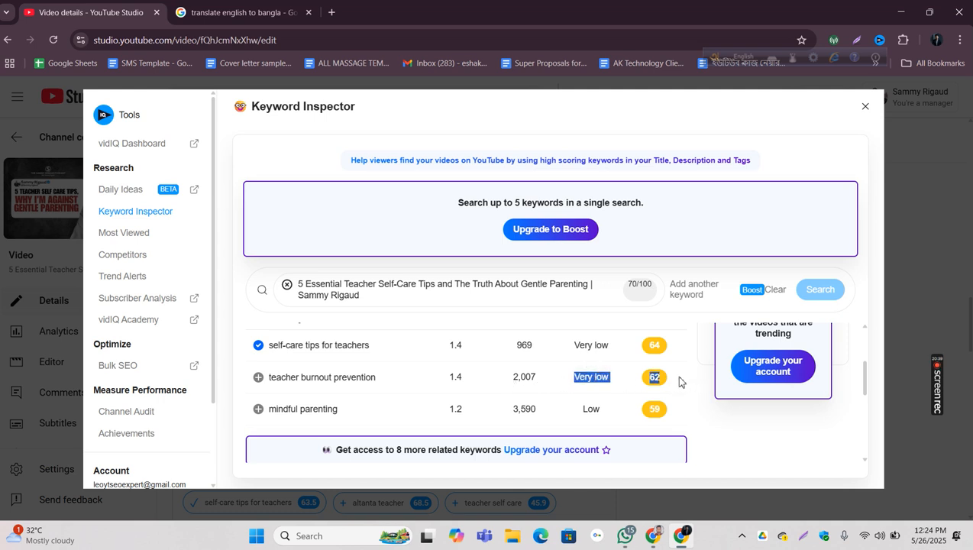
click(678, 380)
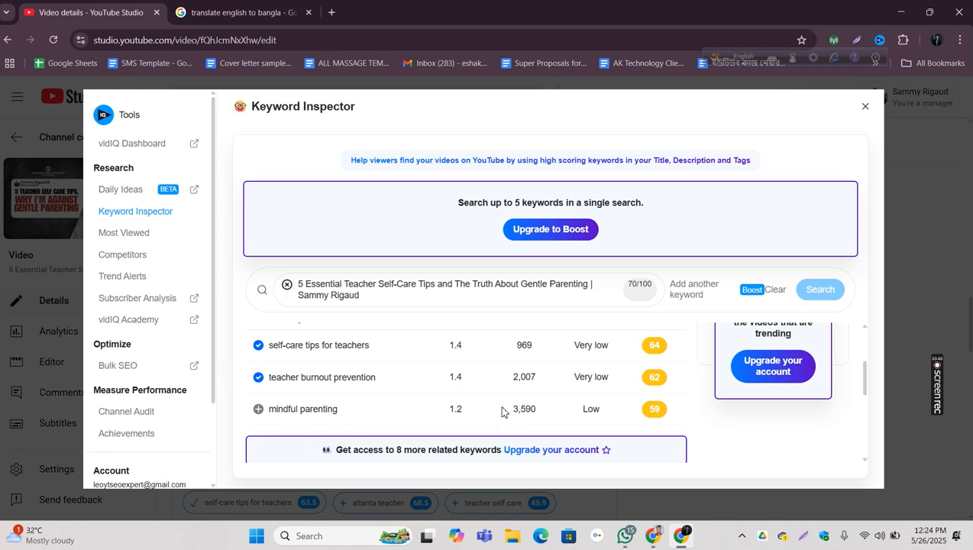
Step: Check the search volume and competition of "mindful parenting", add it as a tag and return to the video details
drag(502, 412, 557, 413)
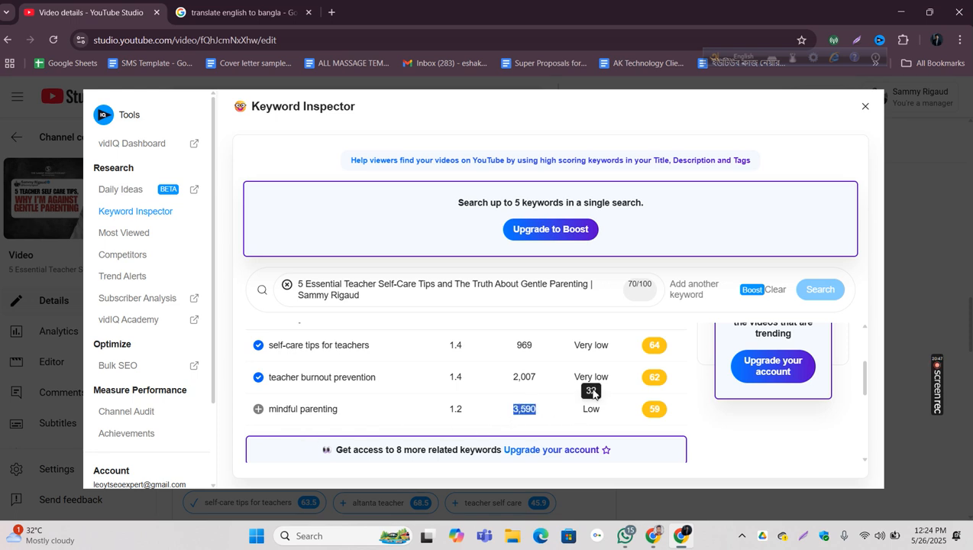
drag(567, 380, 576, 419)
click(571, 416)
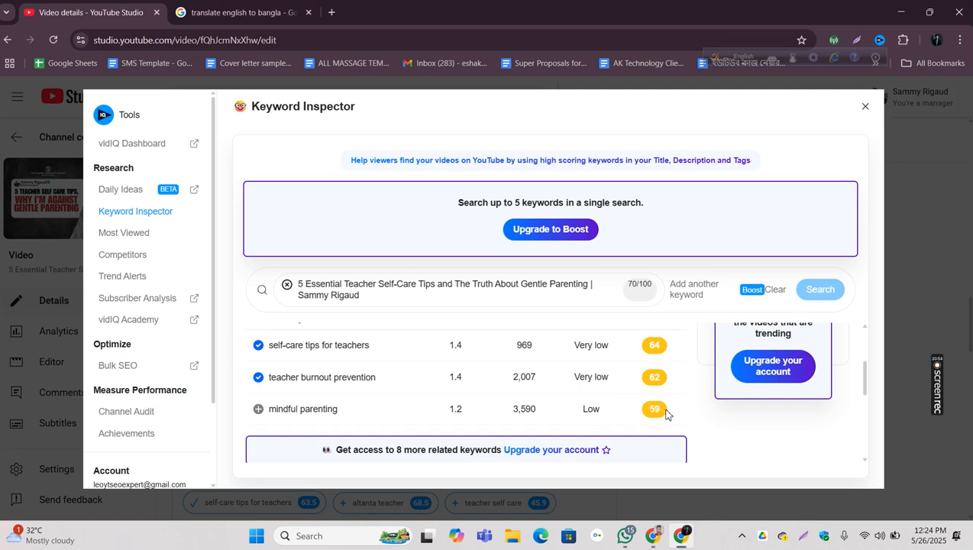
click(258, 408)
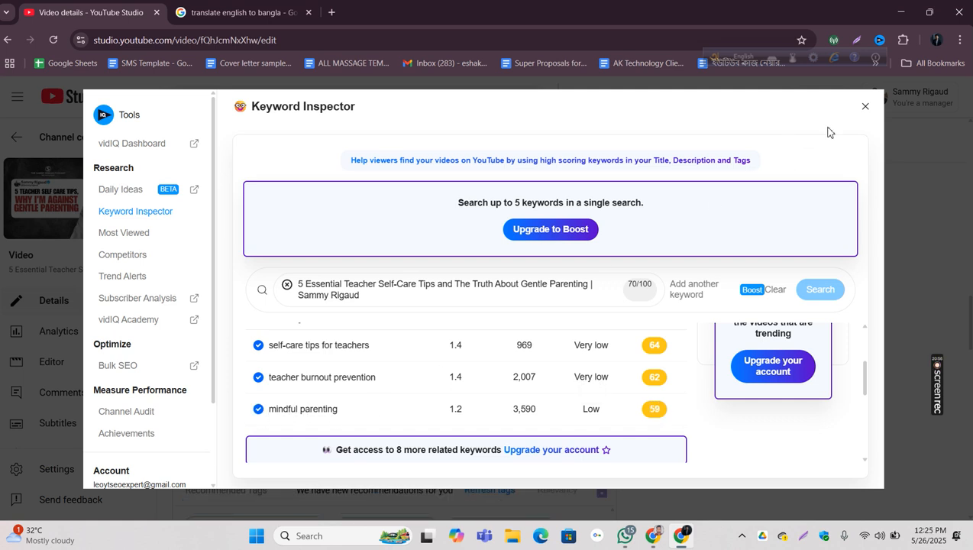
click(865, 107)
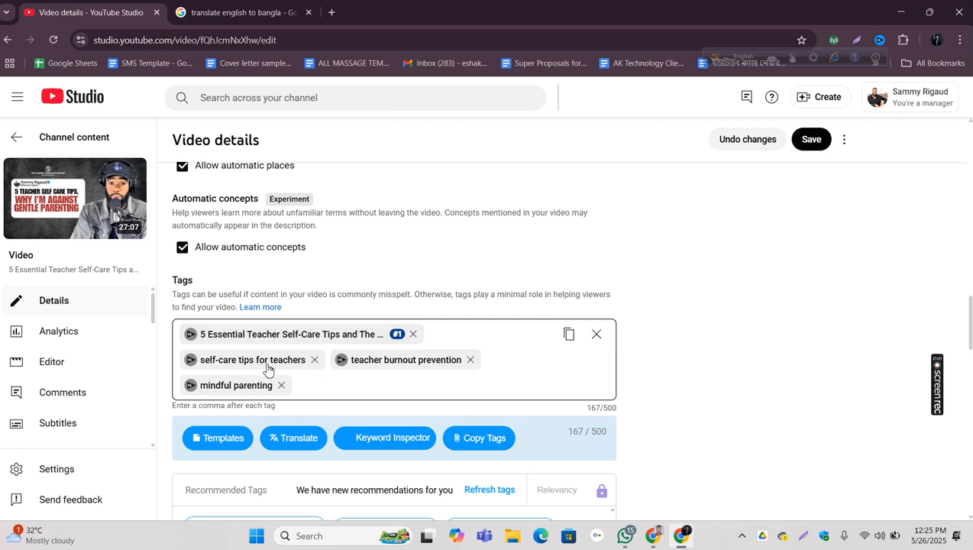
Step: Open the "self-care tips for teachers" tag in the Keyword Inspector and examine the related keyword "self care" for volume, competition and score
click(190, 360)
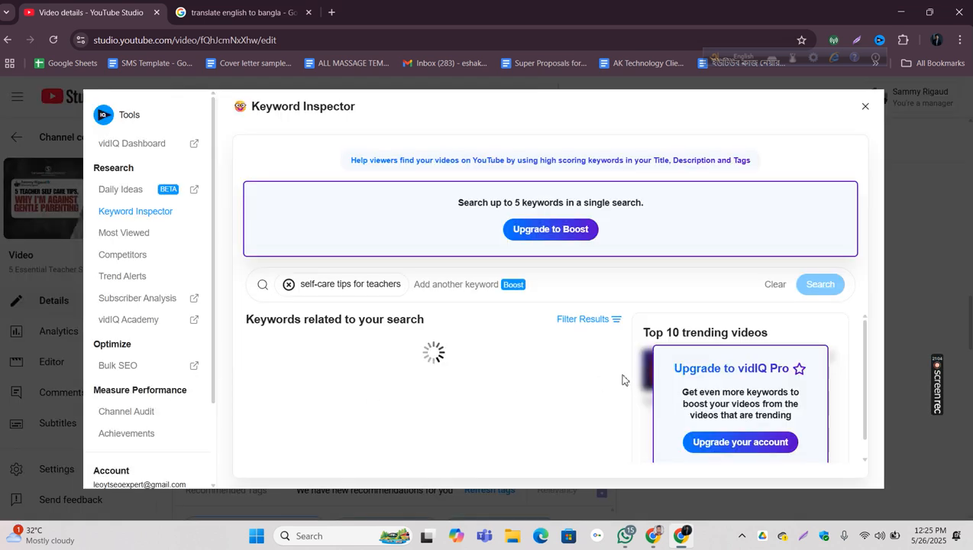
scroll(574, 380, down, 2)
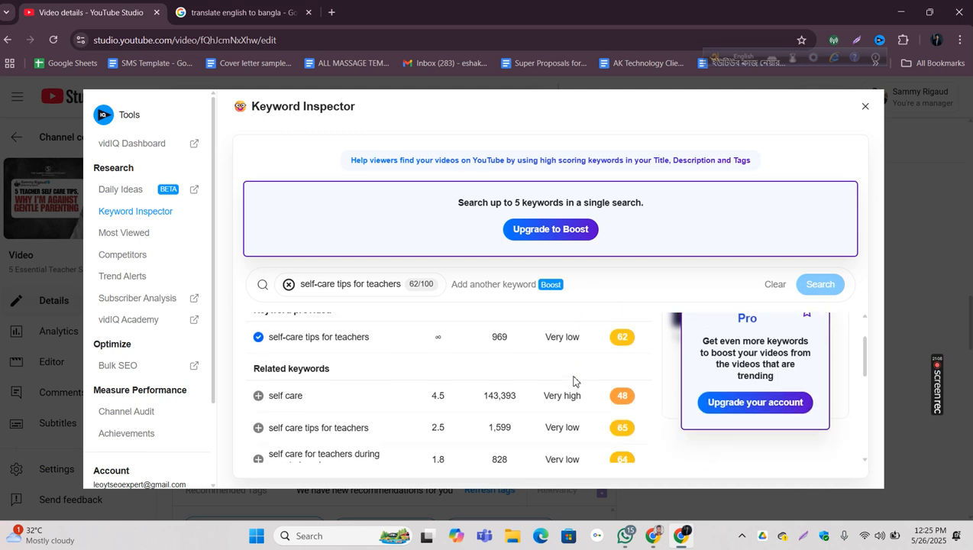
scroll(574, 380, down, 1)
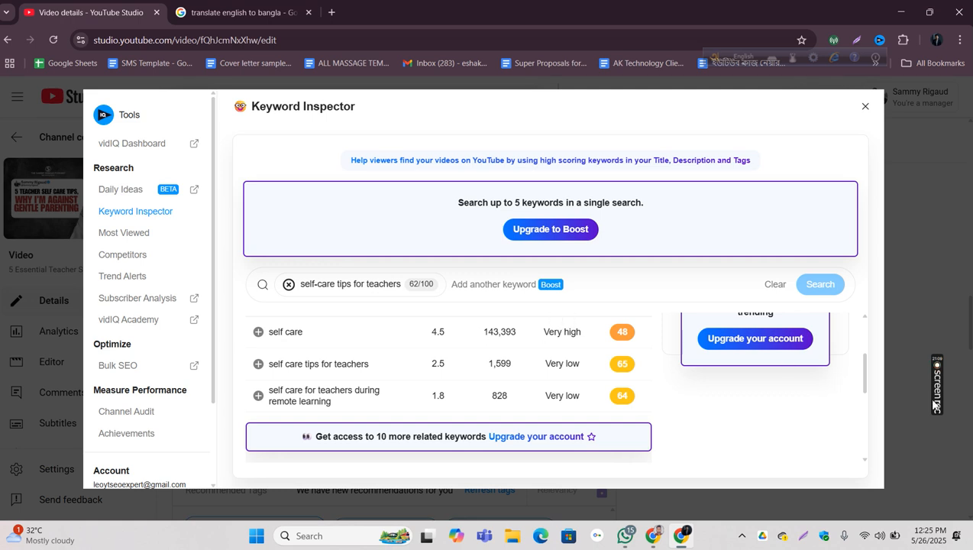
scroll(659, 424, up, 3)
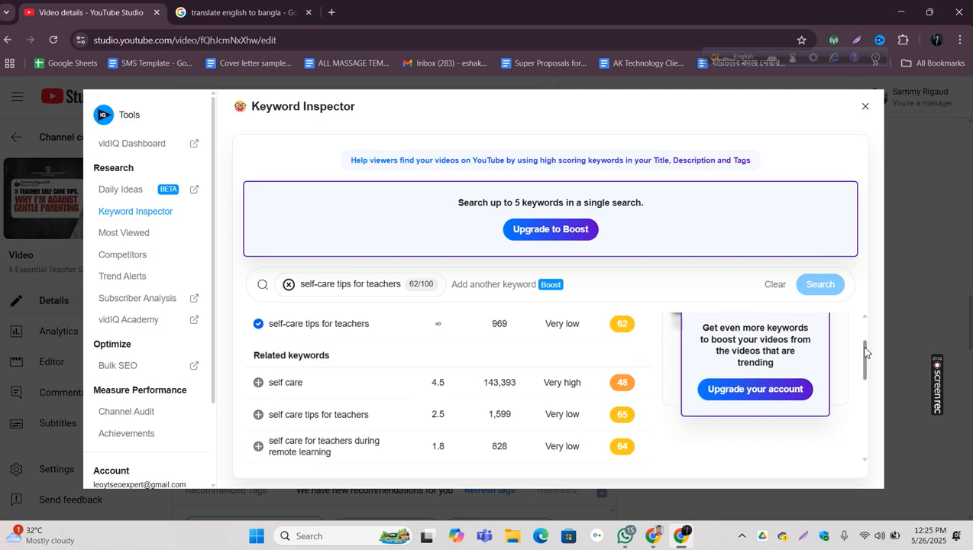
drag(644, 435, 338, 433)
click(338, 434)
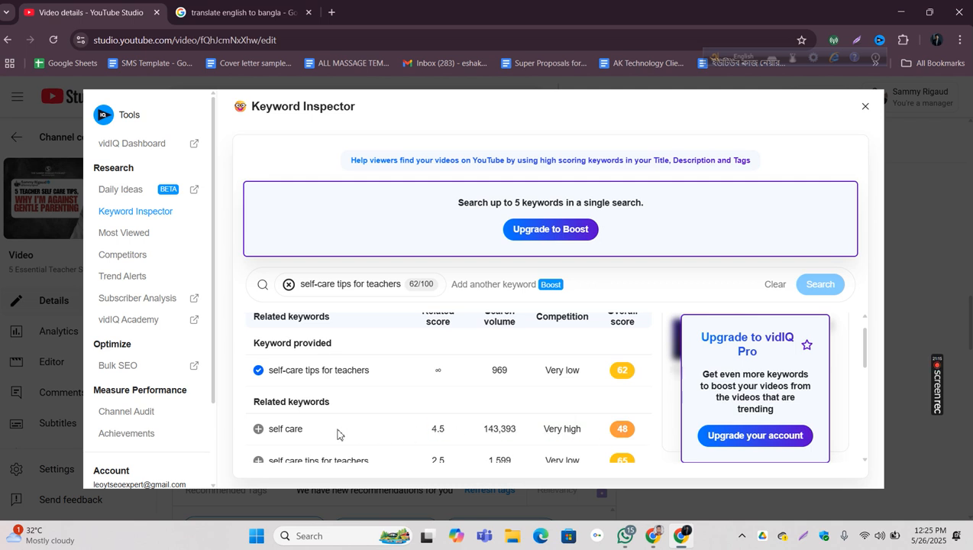
drag(545, 435, 600, 428)
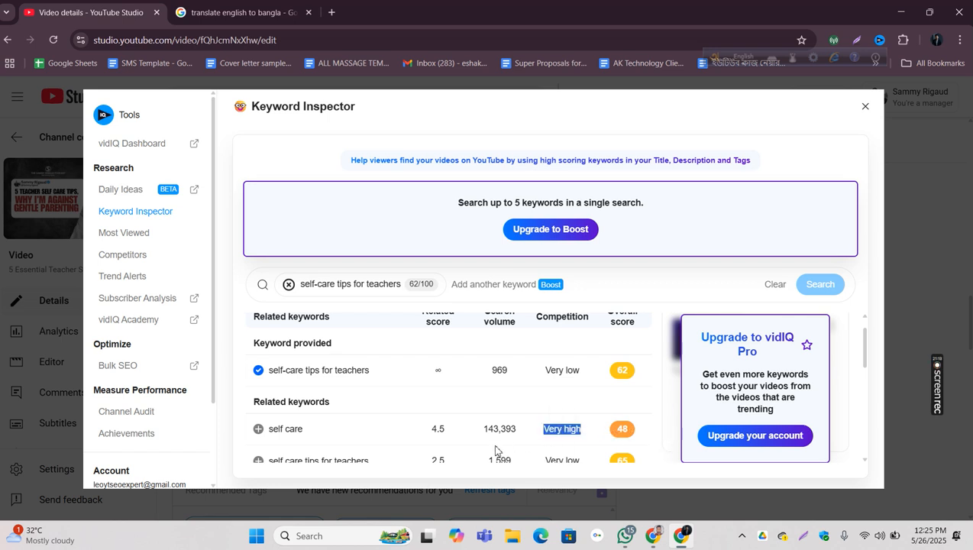
drag(527, 432, 465, 429)
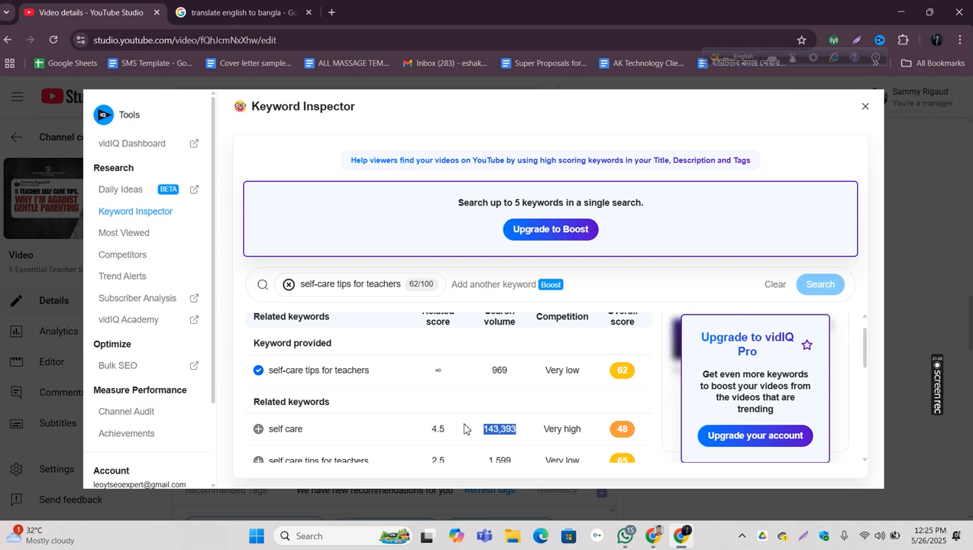
drag(539, 435, 644, 431)
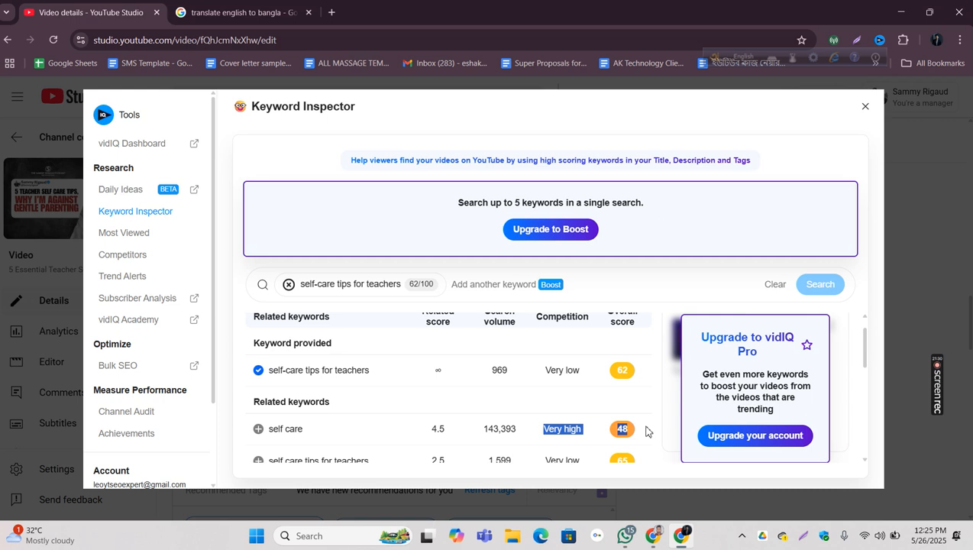
Step: Add the related keywords "self care tips for teachers" and "self care for teachers during remote learning" as tags and return to the video details
drag(866, 342, 867, 365)
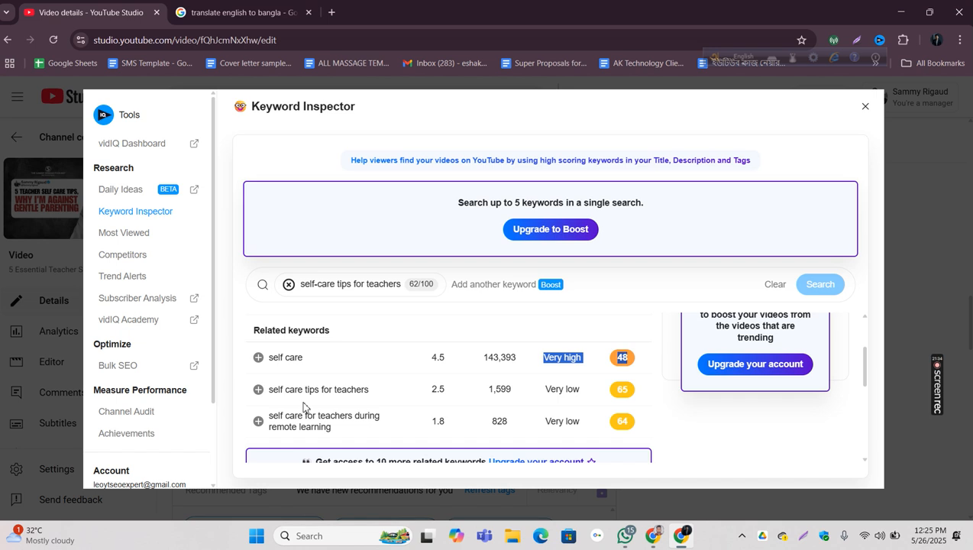
drag(643, 396, 580, 398)
click(471, 399)
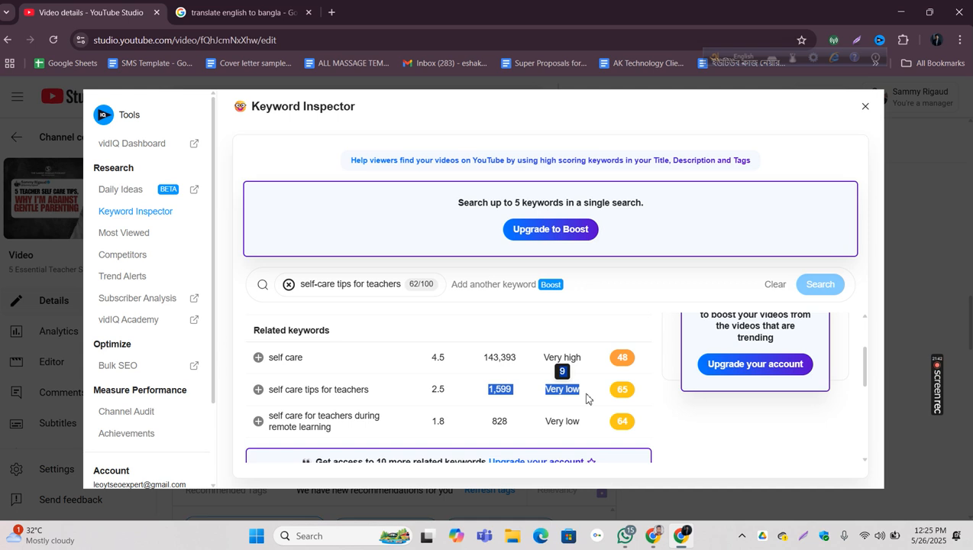
drag(639, 396, 611, 389)
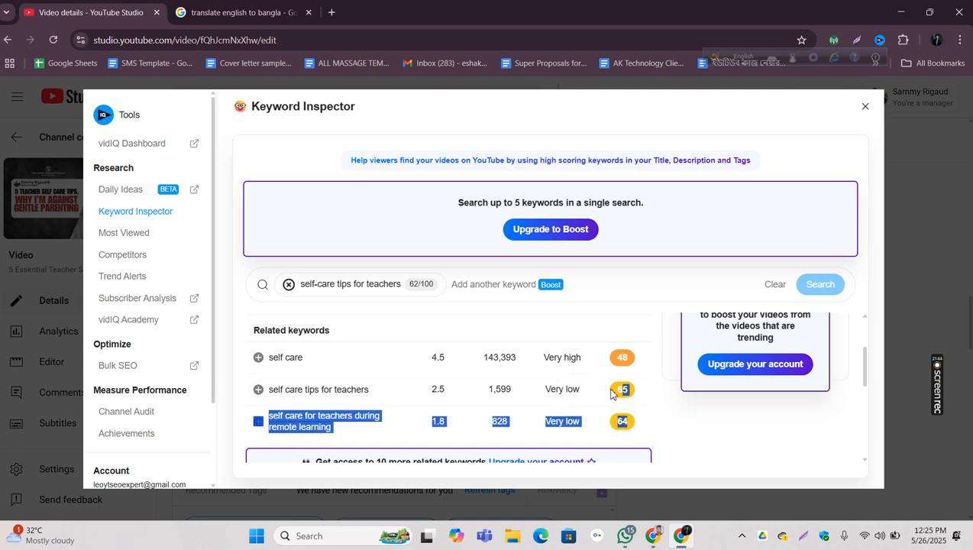
click(599, 395)
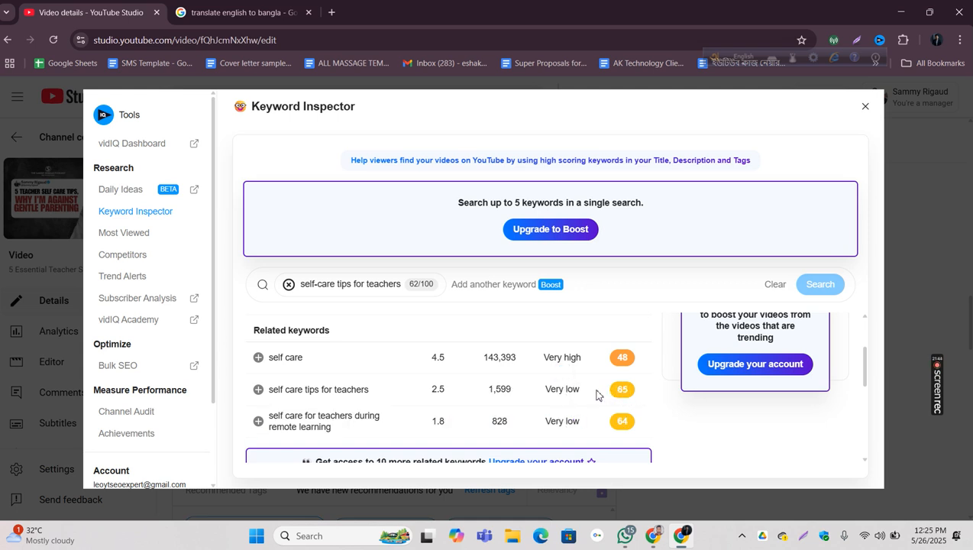
click(258, 391)
click(258, 422)
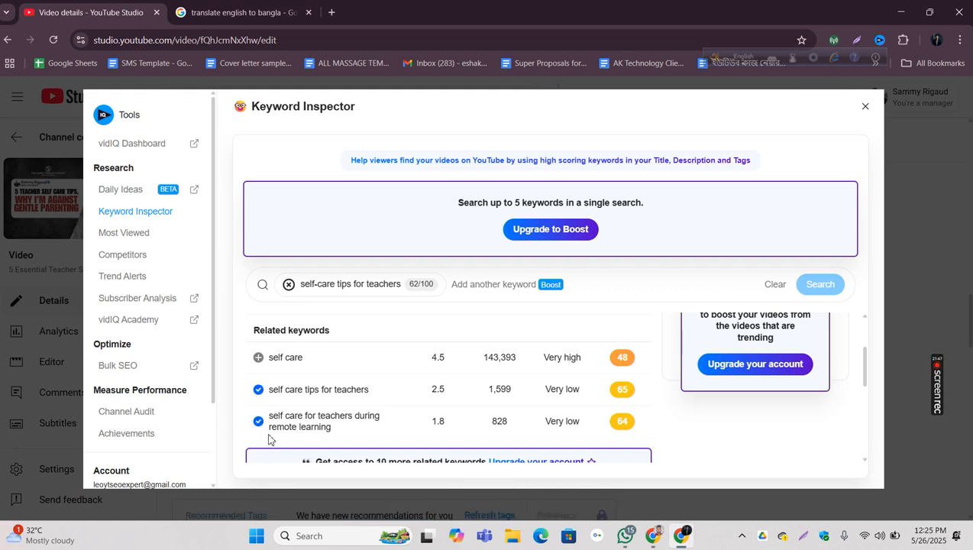
click(865, 107)
click(469, 405)
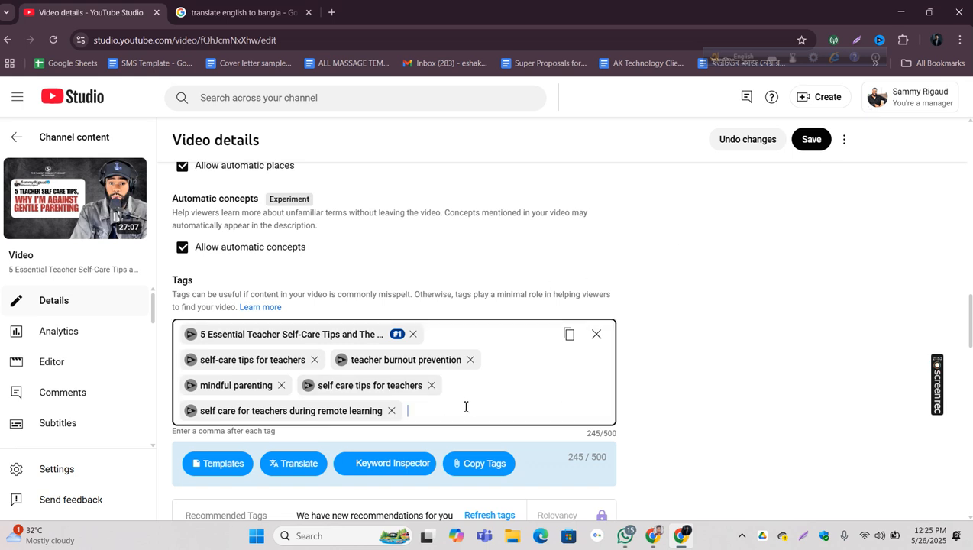
scroll(489, 340, up, 10)
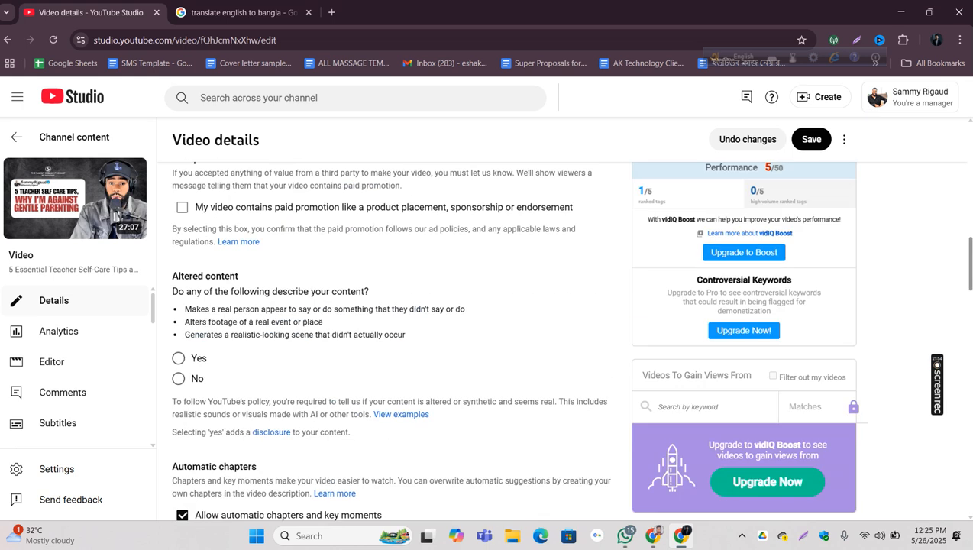
Step: Review the vidIQ SEO score breakdown, highlighting the Actionable score, and look over the video's current and recommended tags
scroll(697, 226, down, 3)
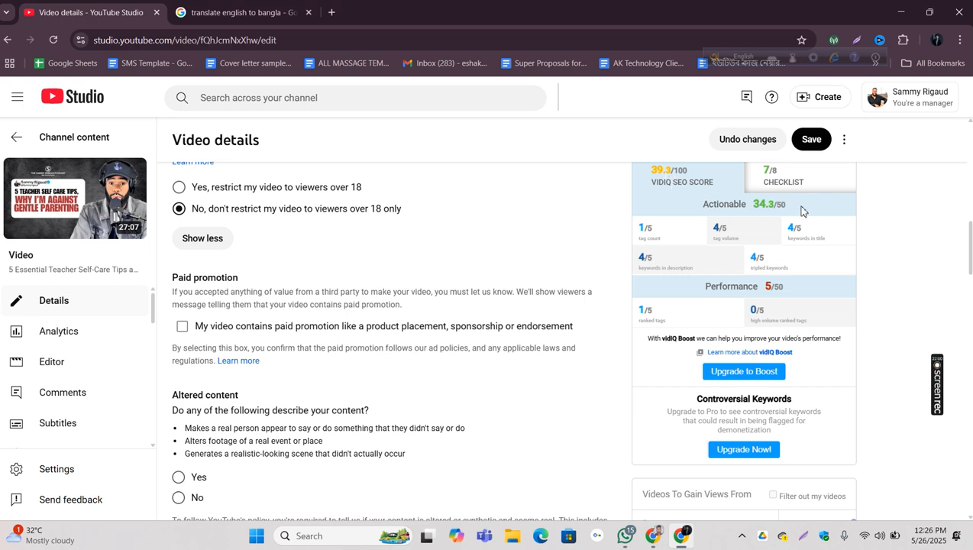
drag(801, 203, 749, 201)
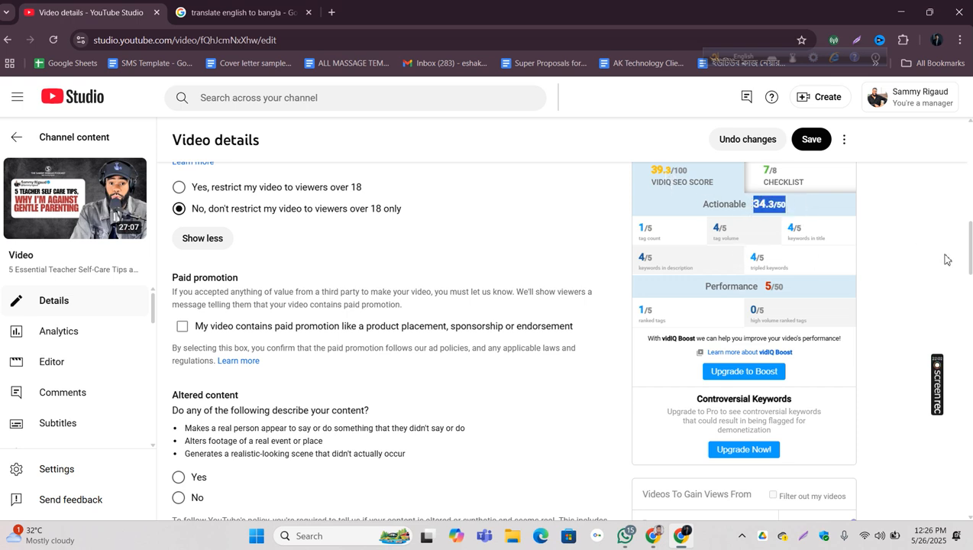
scroll(922, 253, down, 10)
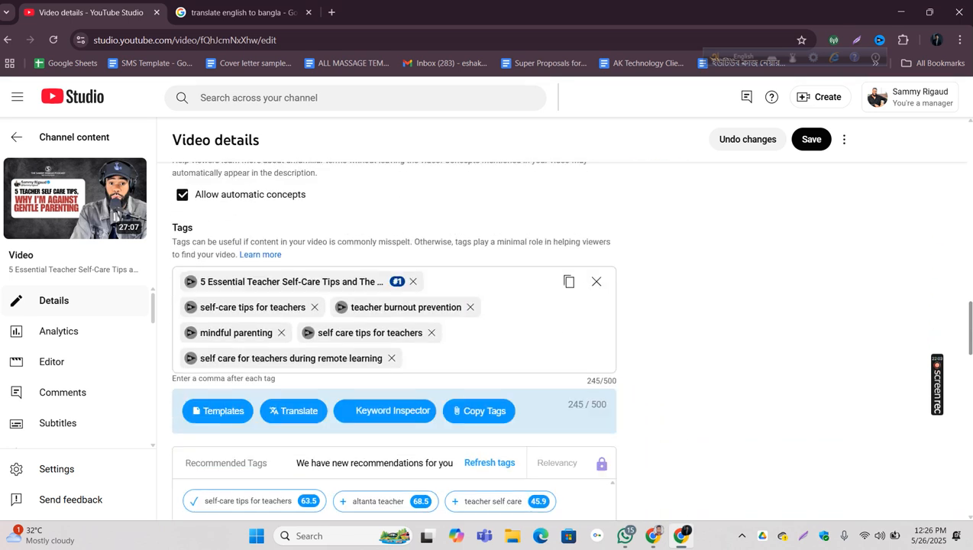
scroll(853, 342, down, 2)
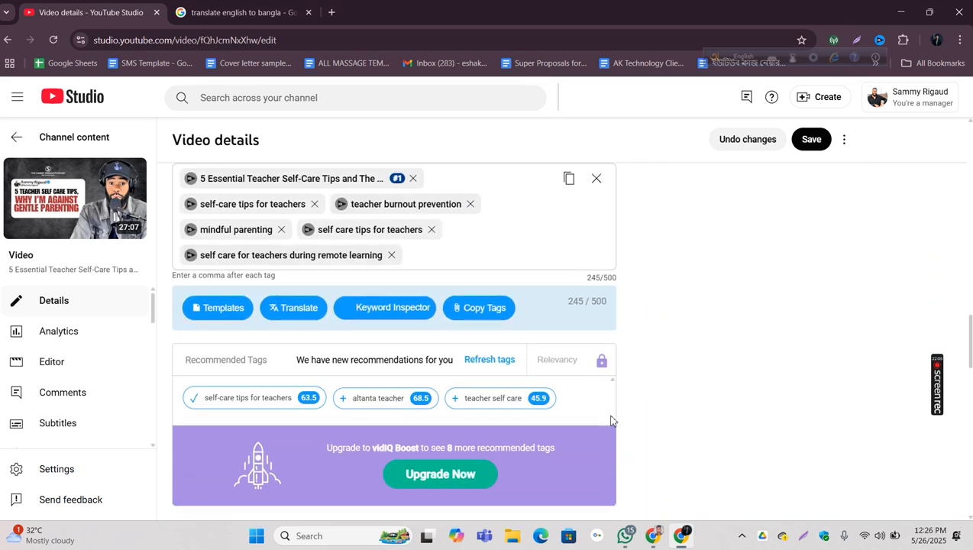
scroll(533, 260, up, 1)
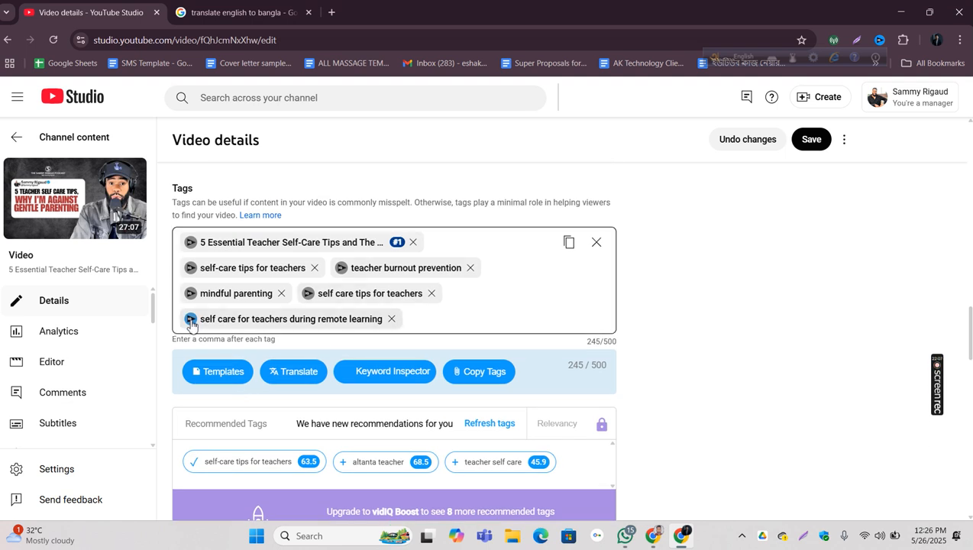
Step: Open the "self care for teachers during remote learning" tag in the Keyword Inspector and check the search volume of "self care"
click(191, 320)
scroll(557, 396, down, 3)
scroll(557, 393, up, 2)
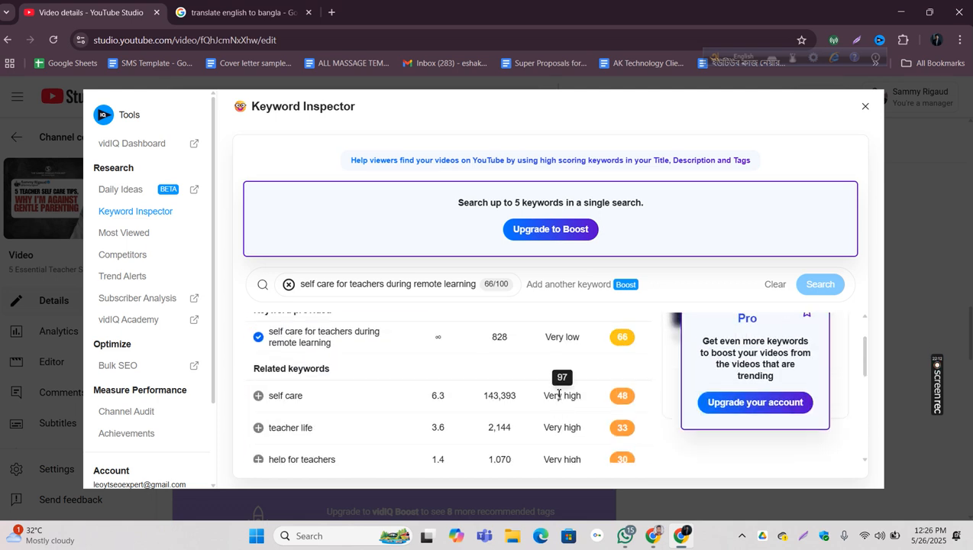
drag(866, 362, 867, 366)
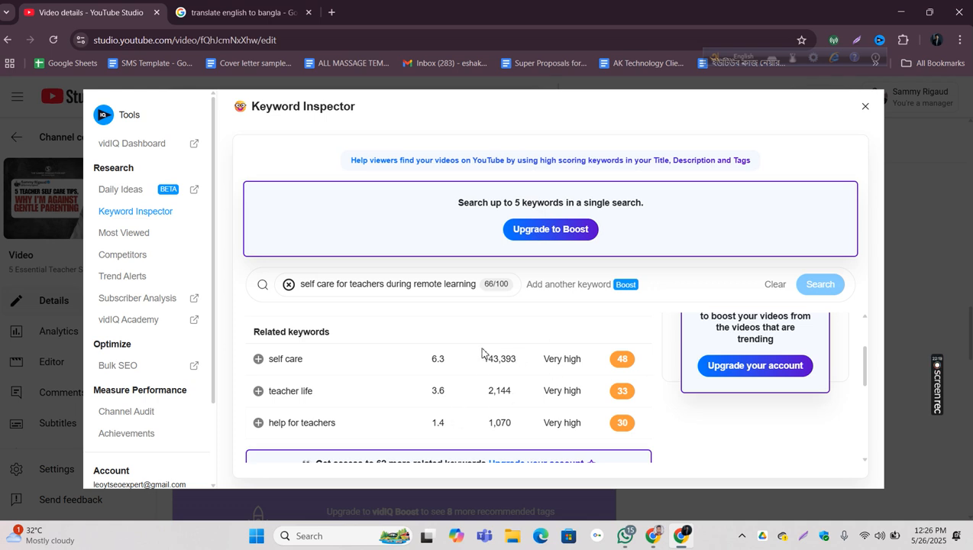
drag(478, 360, 523, 360)
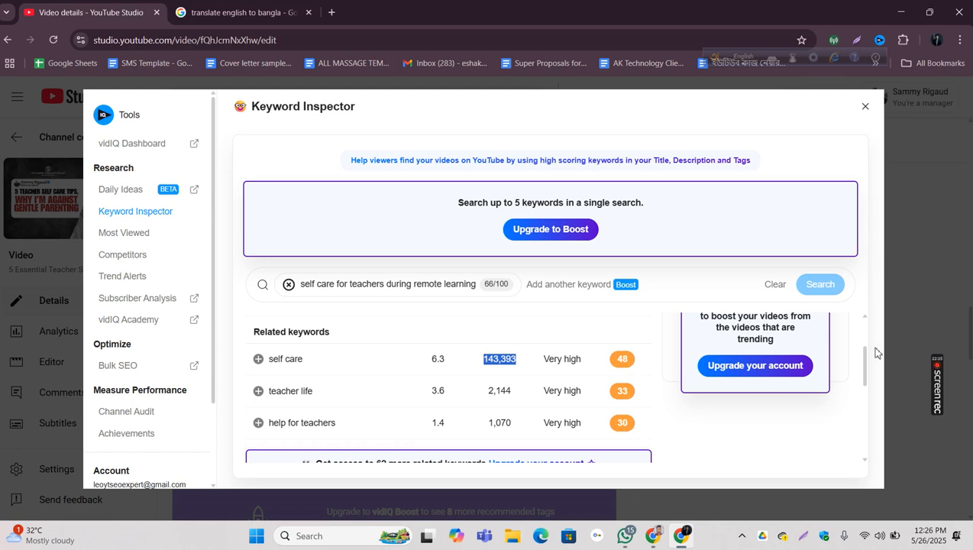
Step: Look through the rest of the related keywords, including the locked ones, and return to the video details
drag(865, 374, 860, 475)
scroll(608, 391, up, 4)
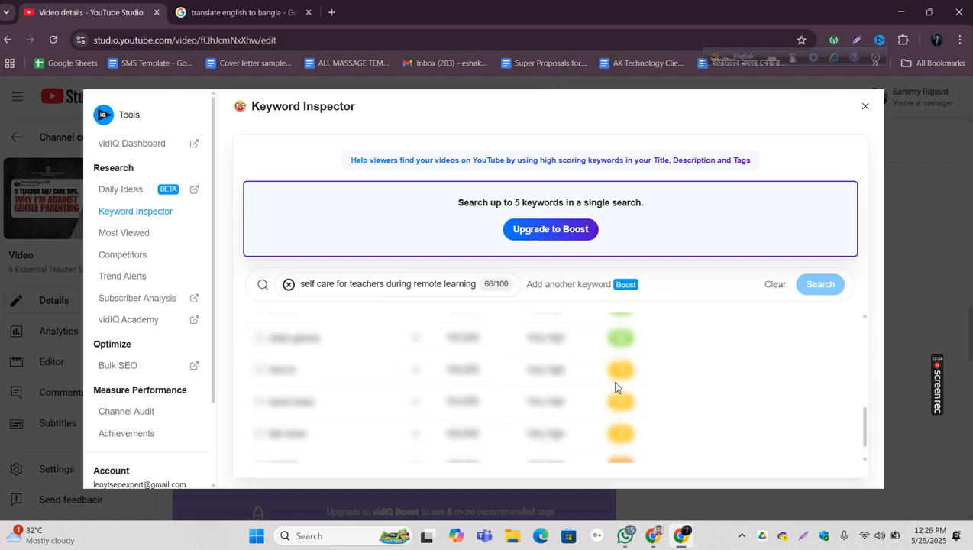
scroll(615, 387, up, 2)
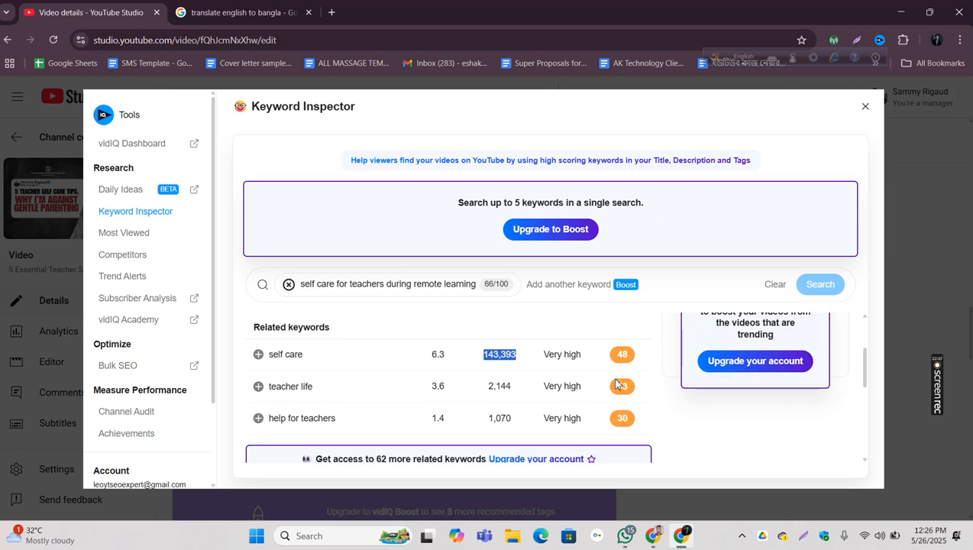
scroll(616, 386, down, 6)
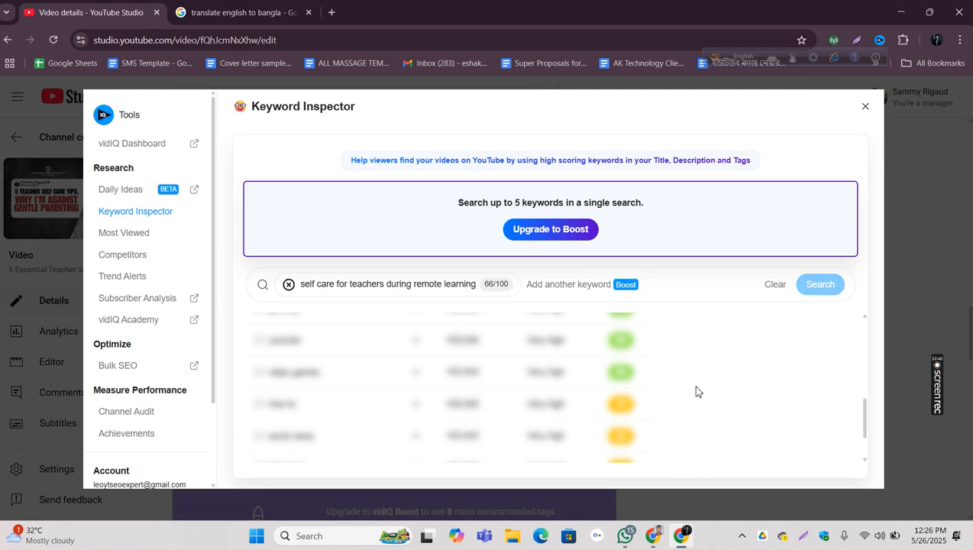
mouse_move(865, 426)
mouse_down()
mouse_move(871, 349)
mouse_move(868, 428)
mouse_up()
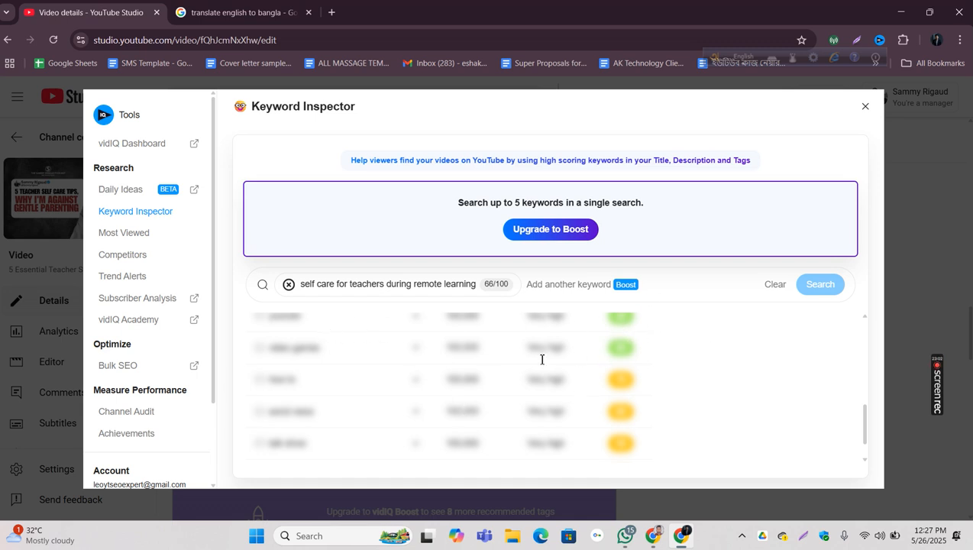
scroll(723, 400, down, 1)
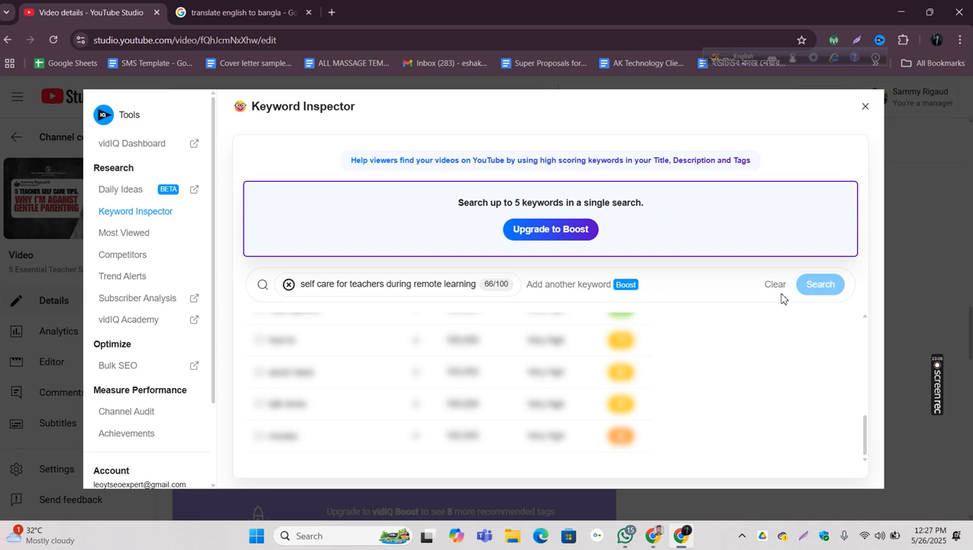
drag(864, 436, 868, 322)
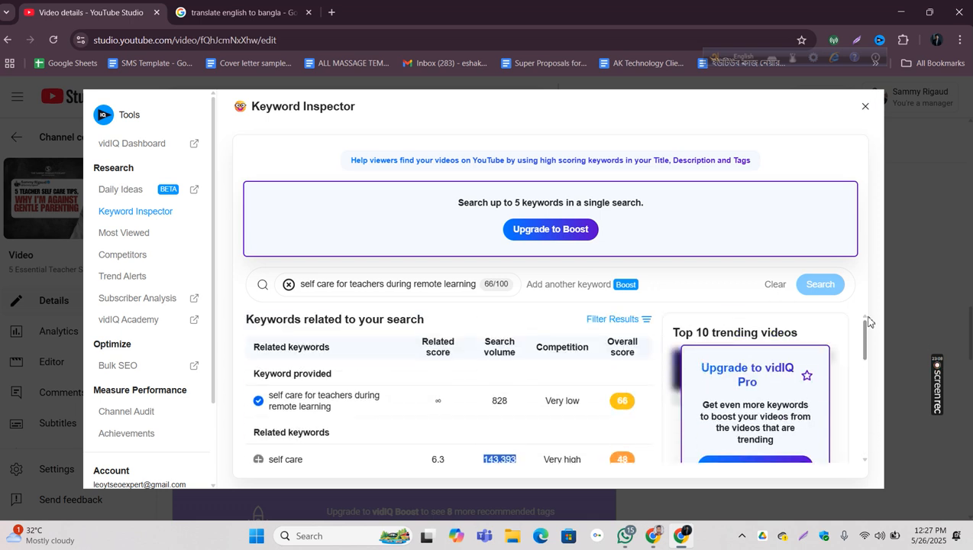
click(865, 106)
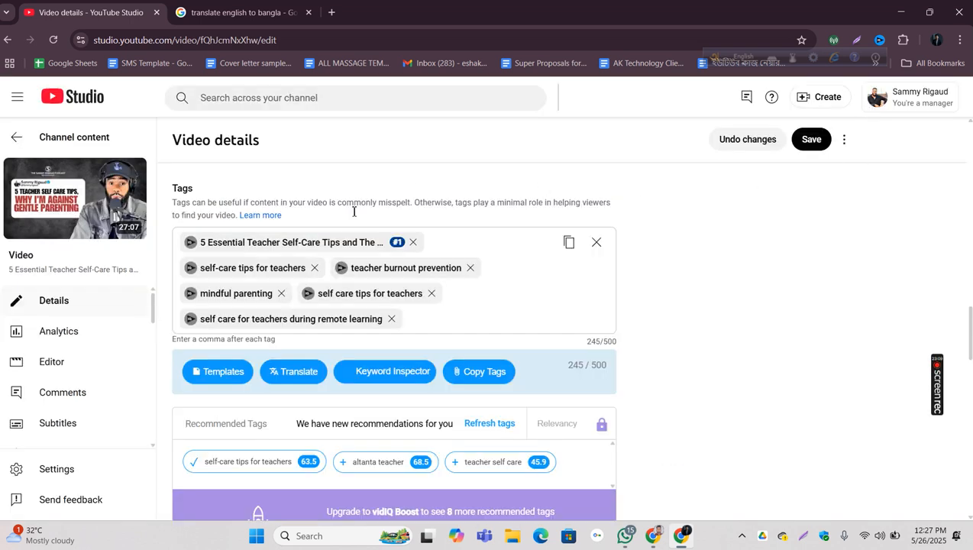
Step: Inspect the "teacher burnout prevention" tag, add the related keyword "teacher burnout help" as a tag and return to the video details
click(341, 273)
scroll(471, 392, down, 2)
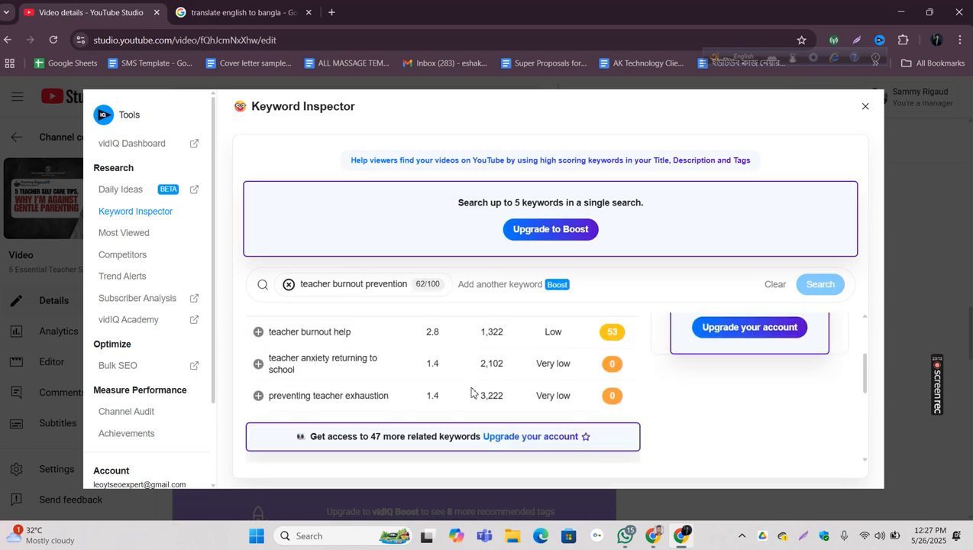
scroll(477, 393, up, 1)
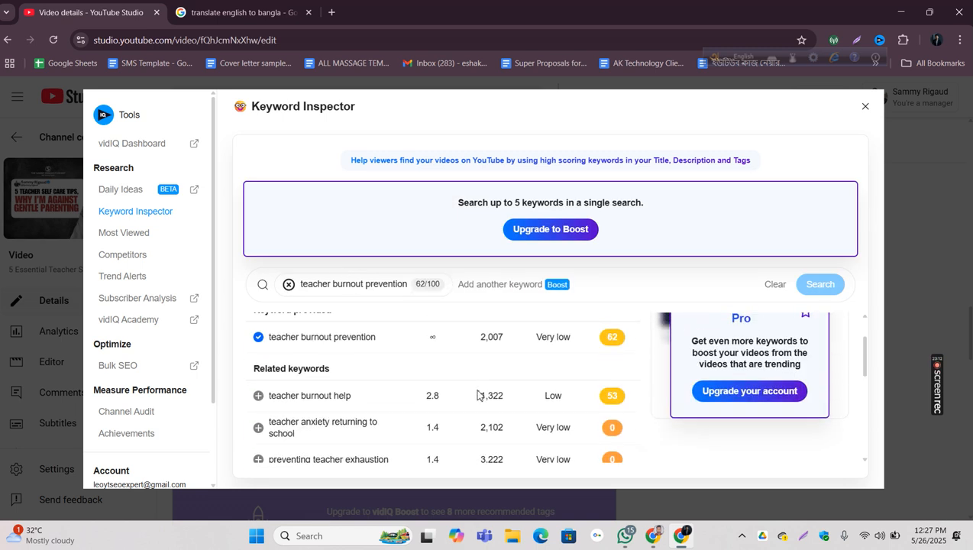
click(258, 396)
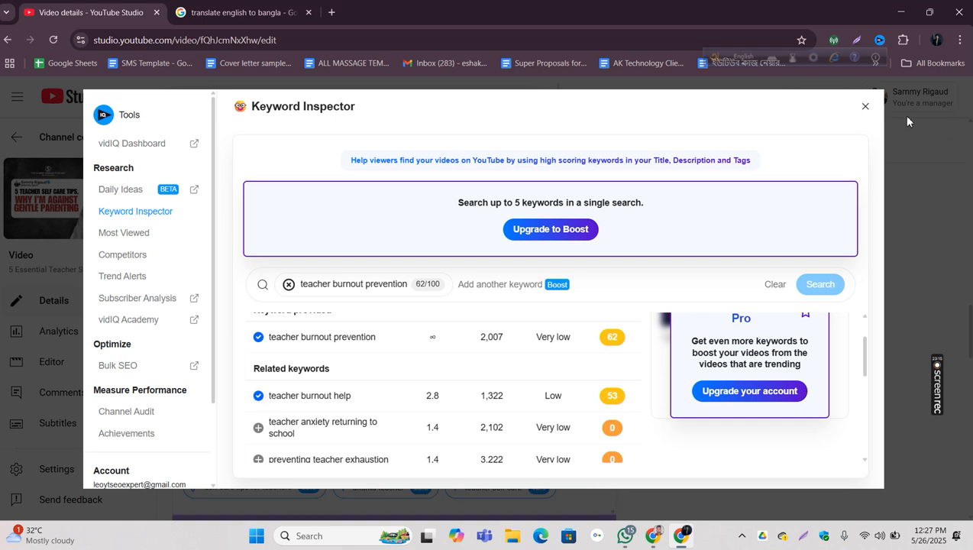
click(863, 107)
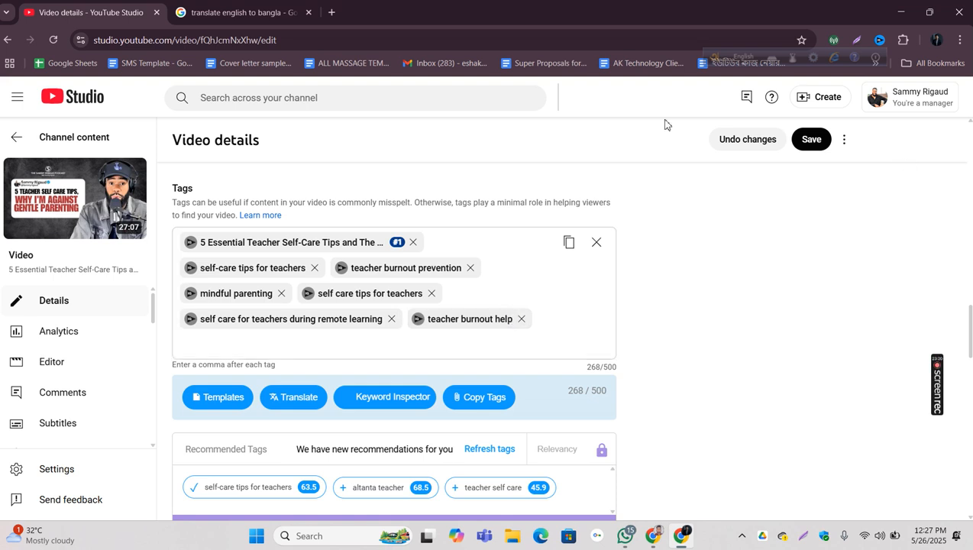
Step: Inspect the "mindful parenting" tag and add the related keywords "mindful parenting mediation" and "vietsuccess" as tags
click(191, 293)
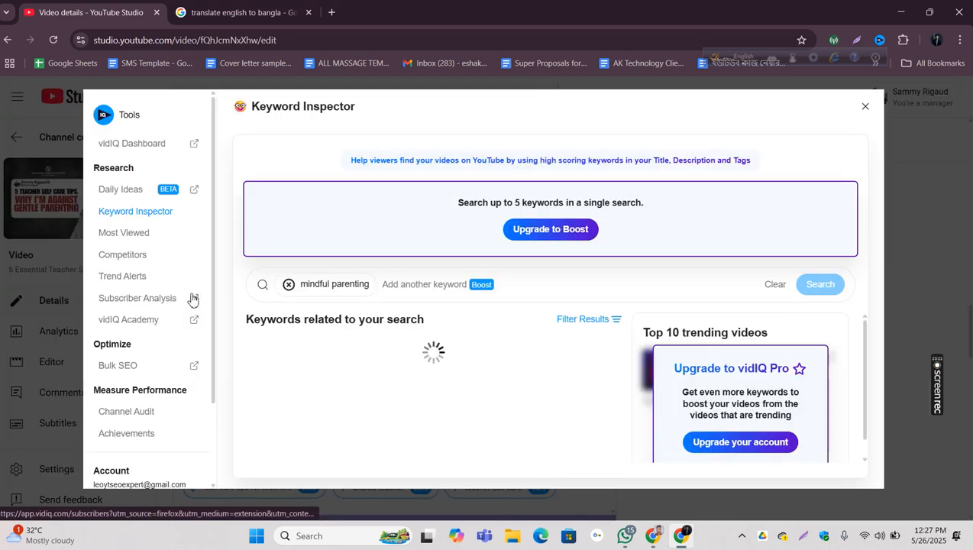
scroll(450, 395, down, 3)
scroll(469, 393, up, 3)
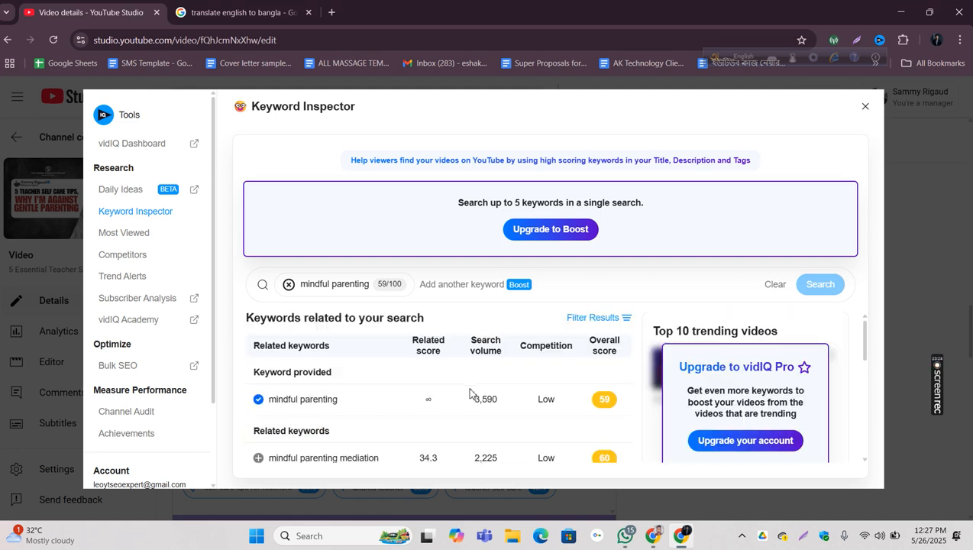
scroll(469, 394, down, 5)
scroll(469, 393, up, 3)
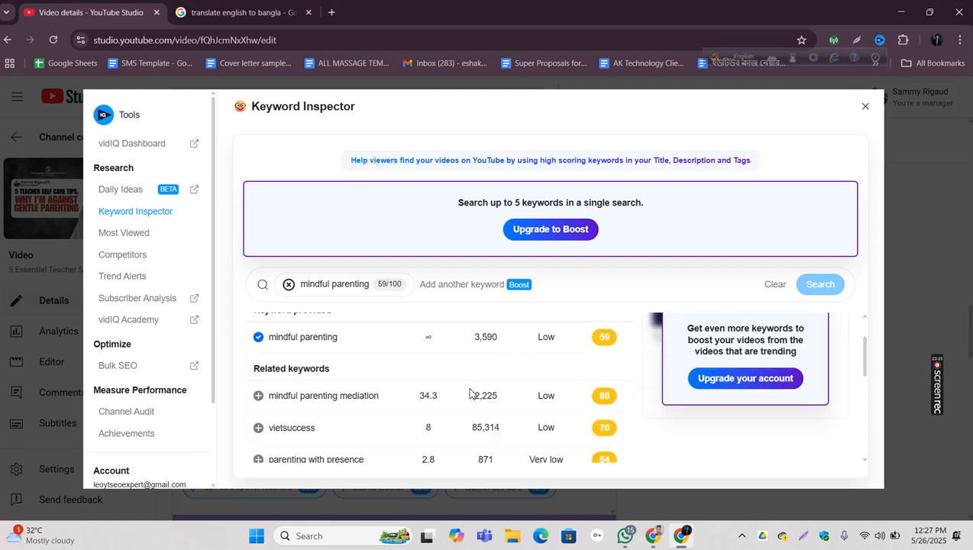
click(259, 396)
scroll(311, 429, down, 1)
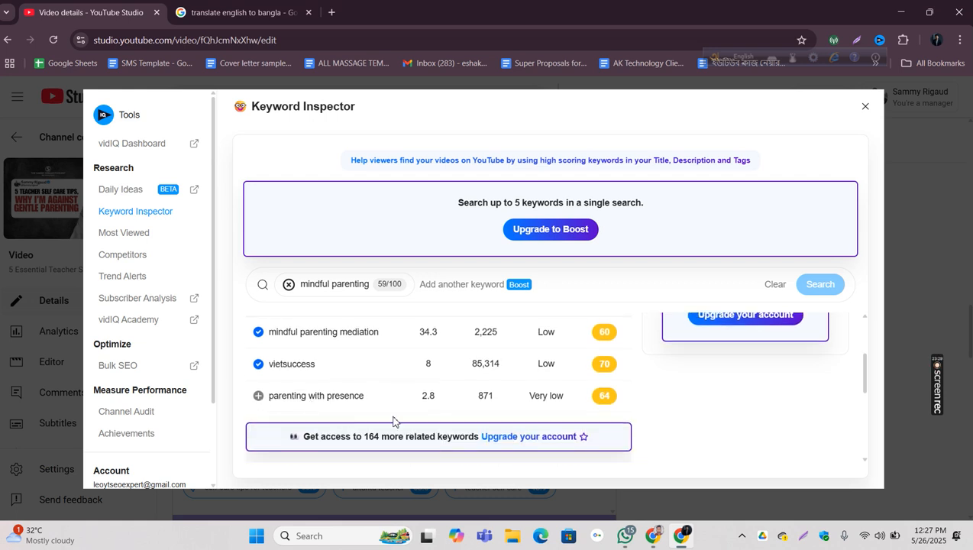
Step: Check the search volume and competition of "vietsuccess", add "parenting with presence" as a tag and return to the video details
drag(463, 367, 509, 367)
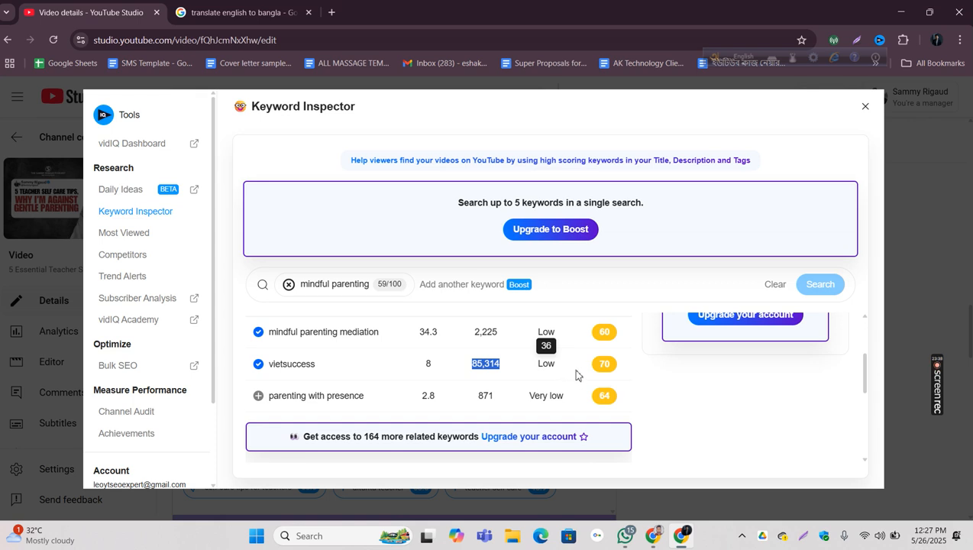
drag(533, 367, 572, 366)
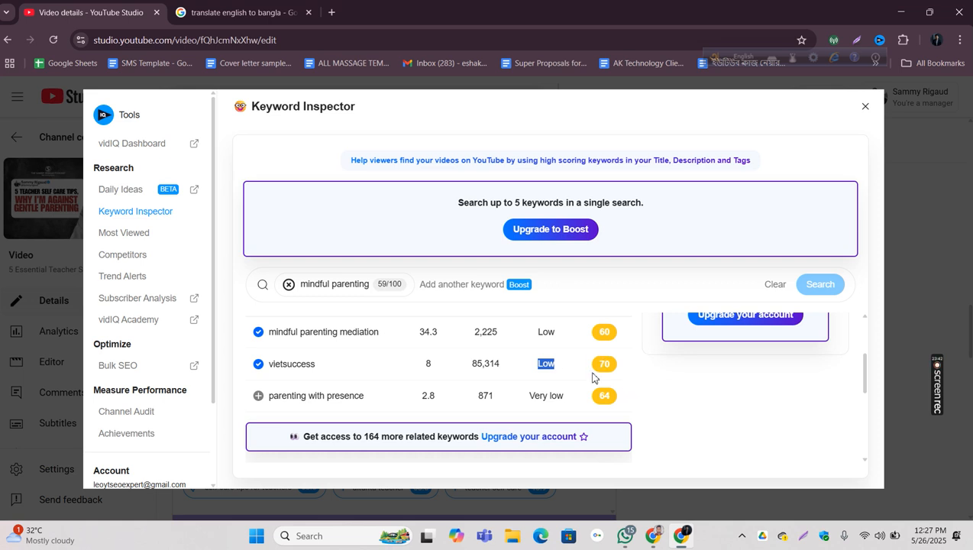
click(259, 397)
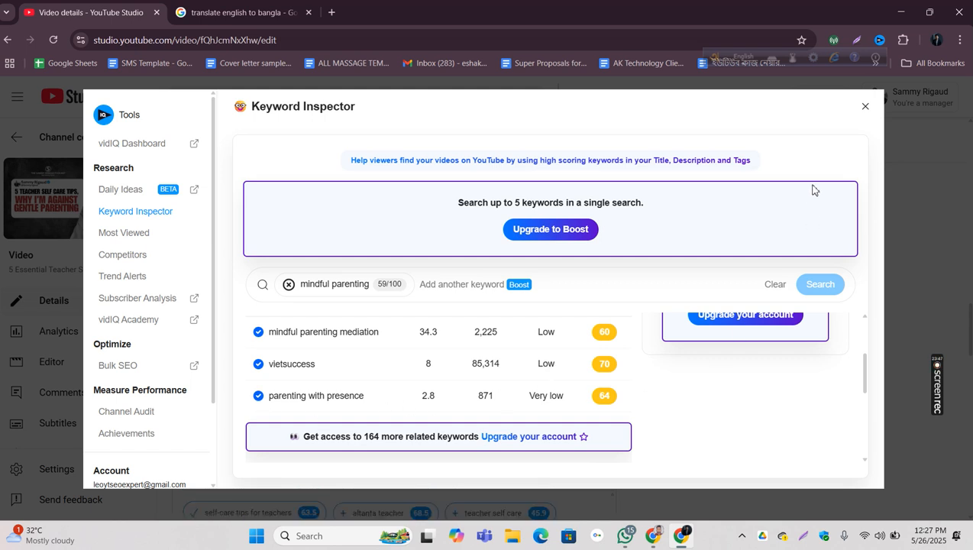
click(866, 107)
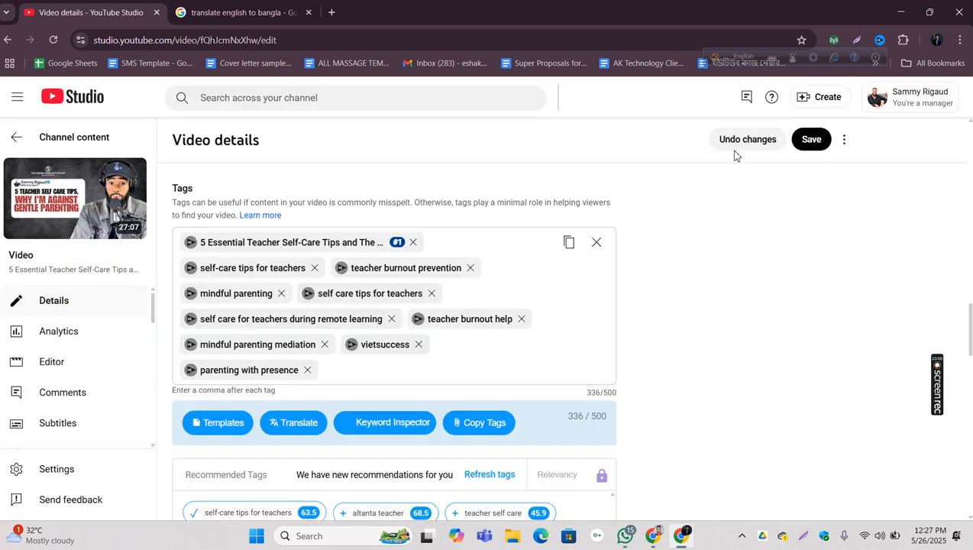
Step: Open the "vietsuccess" tag in the Keyword Inspector, look over its related keywords and briefly view the English-to-Bangla translation page
click(352, 345)
scroll(494, 401, down, 1)
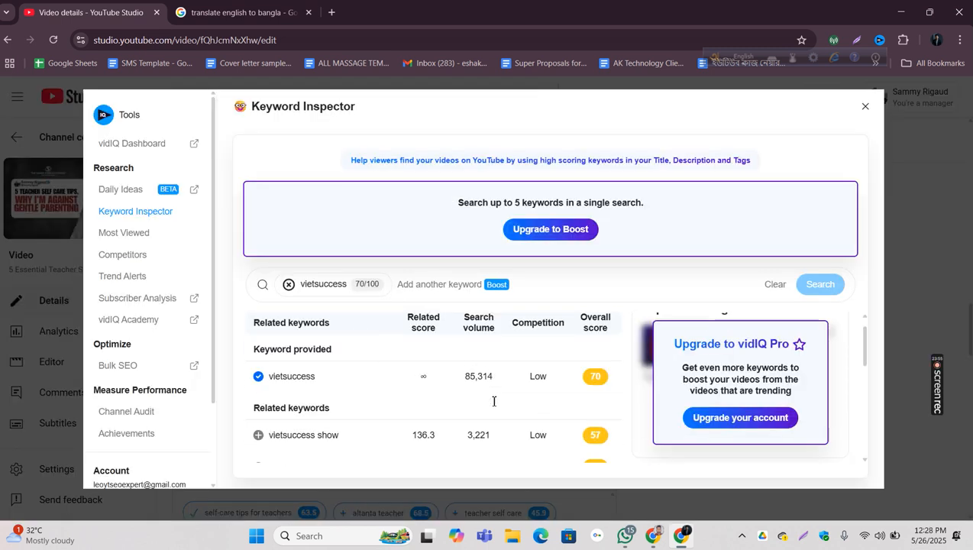
scroll(495, 403, down, 1)
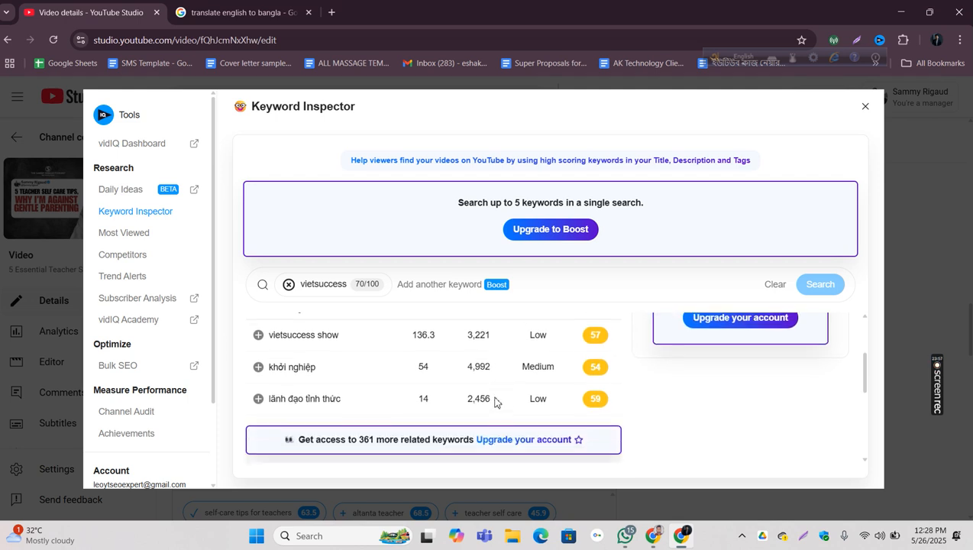
scroll(495, 401, up, 2)
scroll(496, 401, down, 2)
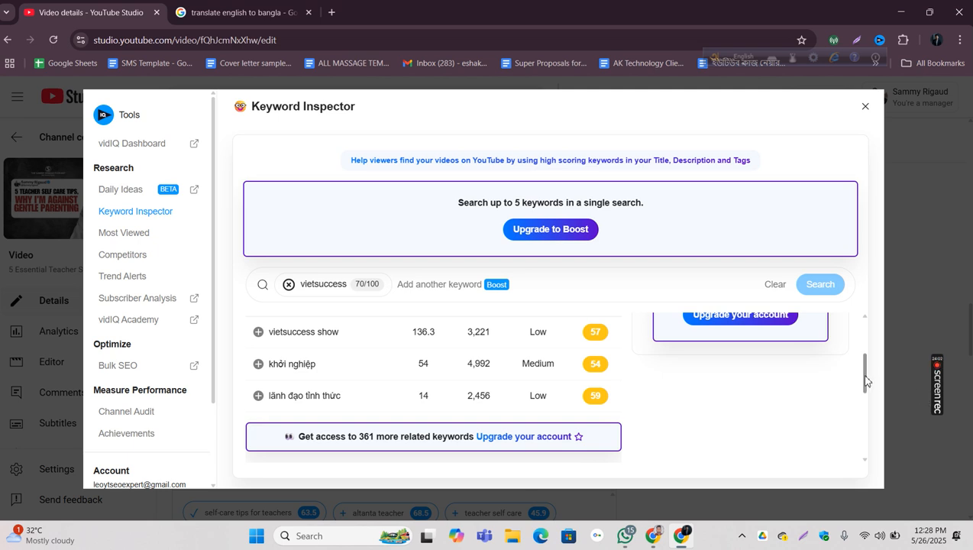
scroll(866, 381, up, 1)
click(221, 14)
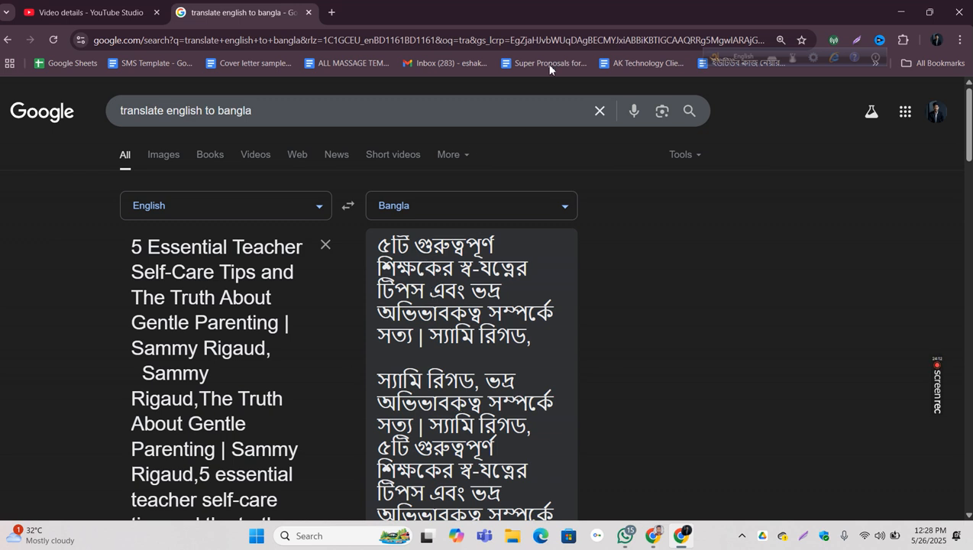
click(81, 17)
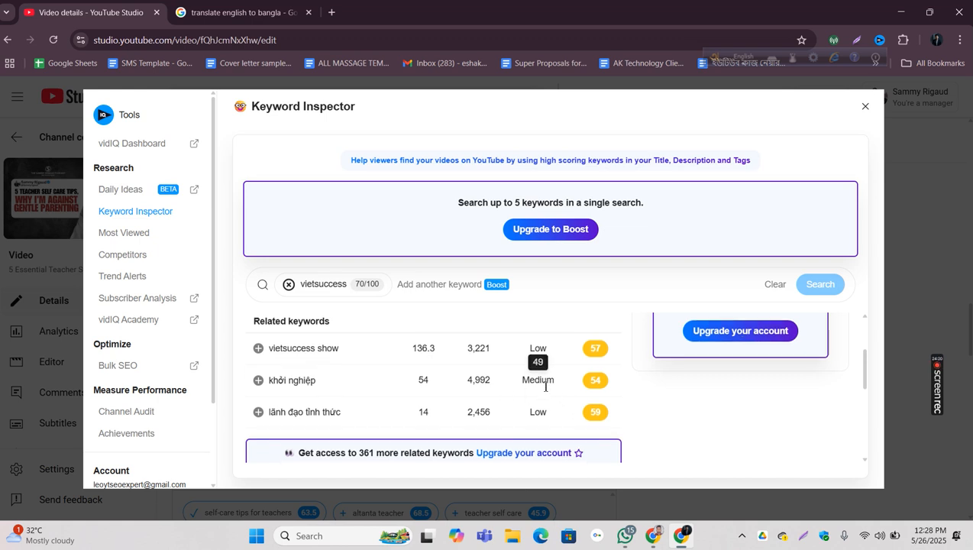
Step: Examine the volume, competition and overall score of "vietsuccess" and the related keyword "lãnh đạo tỉnh thức"
drag(251, 320, 326, 336)
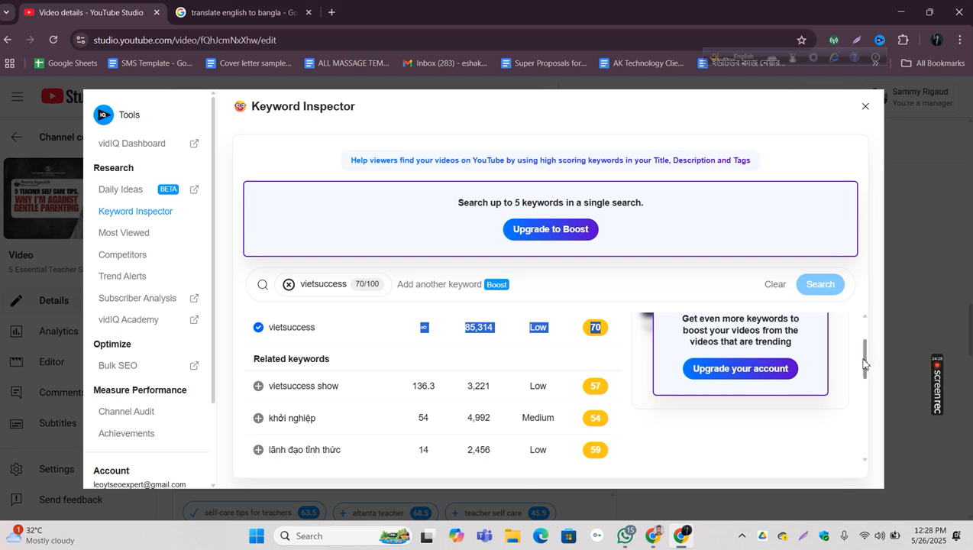
drag(865, 364, 863, 369)
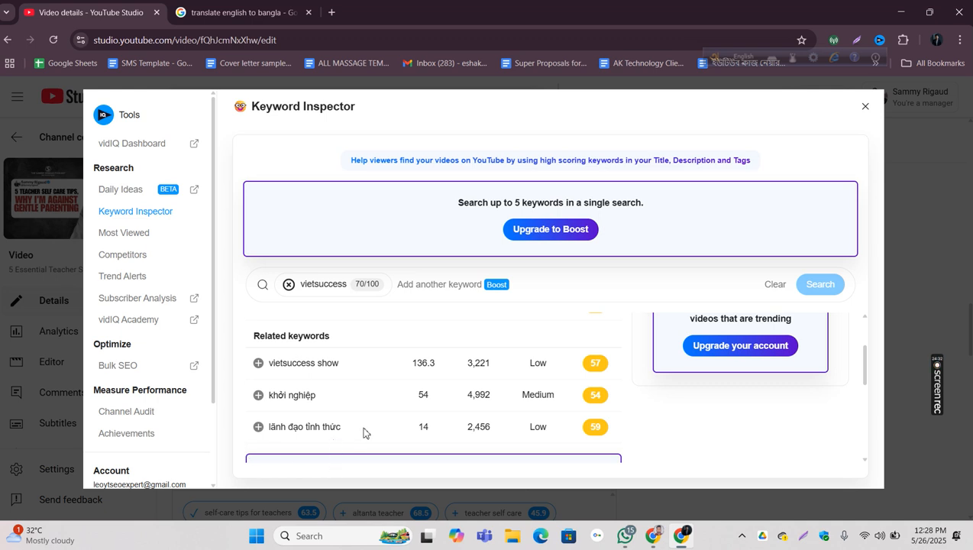
double_click(474, 430)
drag(499, 431, 608, 428)
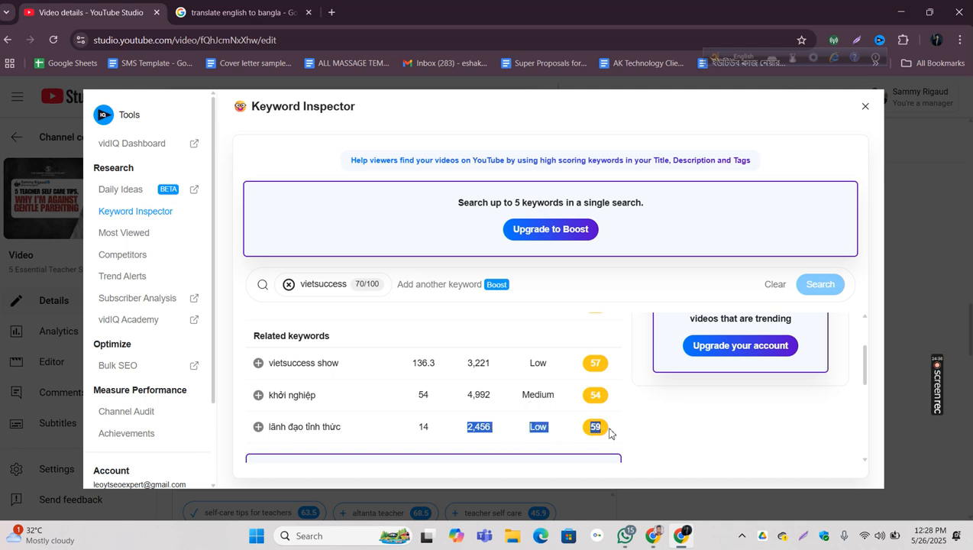
Step: Review the related keyword "lãnh đạo tỉnh thức", add "vietsuccess show" as a tag and return to the video details
click(665, 415)
drag(347, 427, 266, 433)
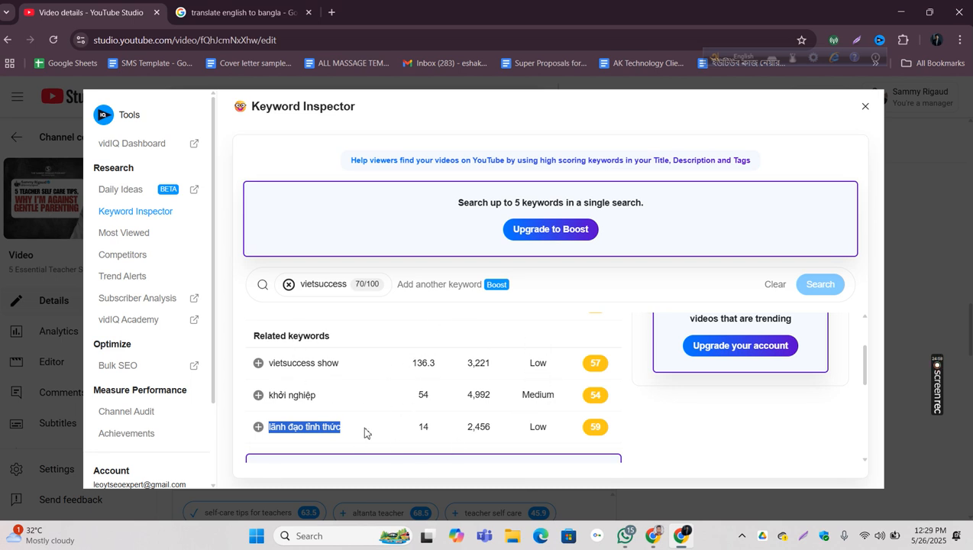
scroll(864, 361, up, 1)
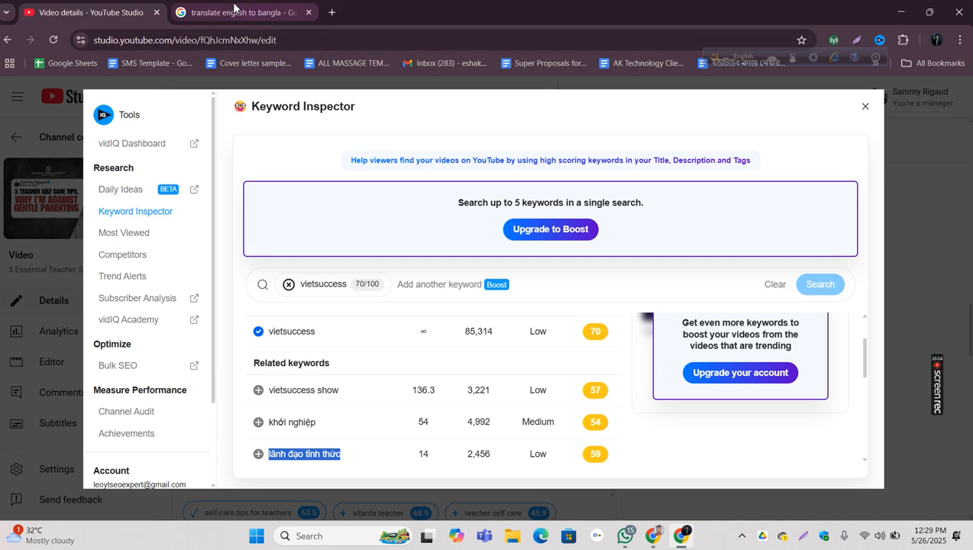
click(294, 13)
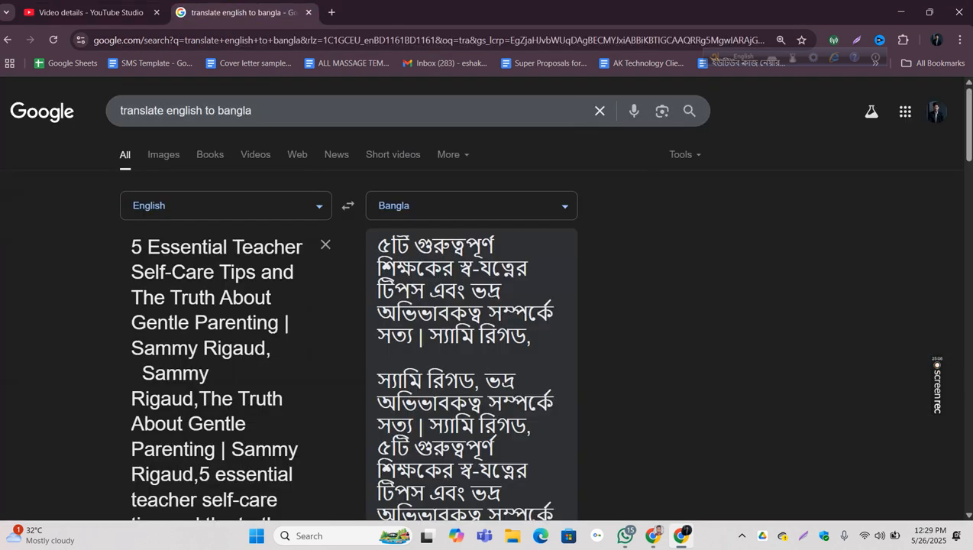
click(122, 13)
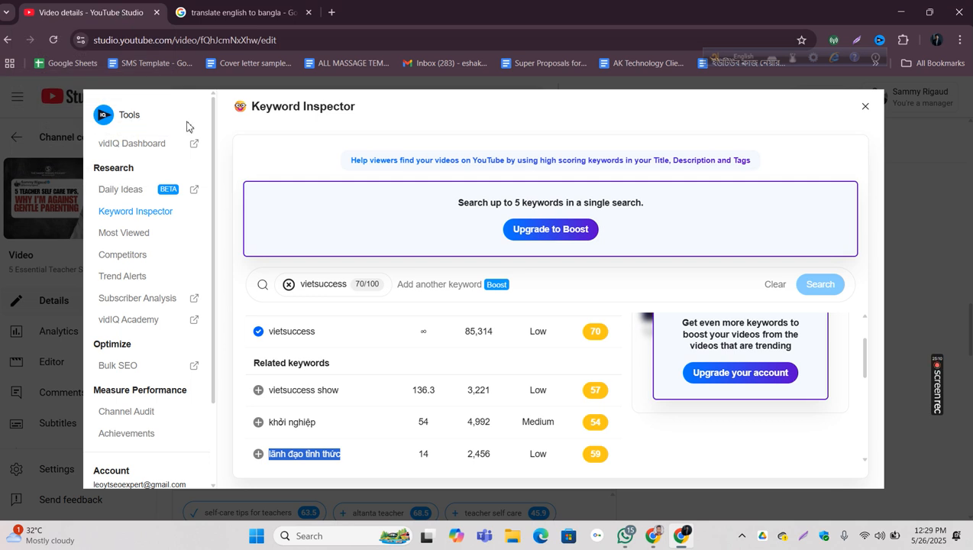
click(259, 391)
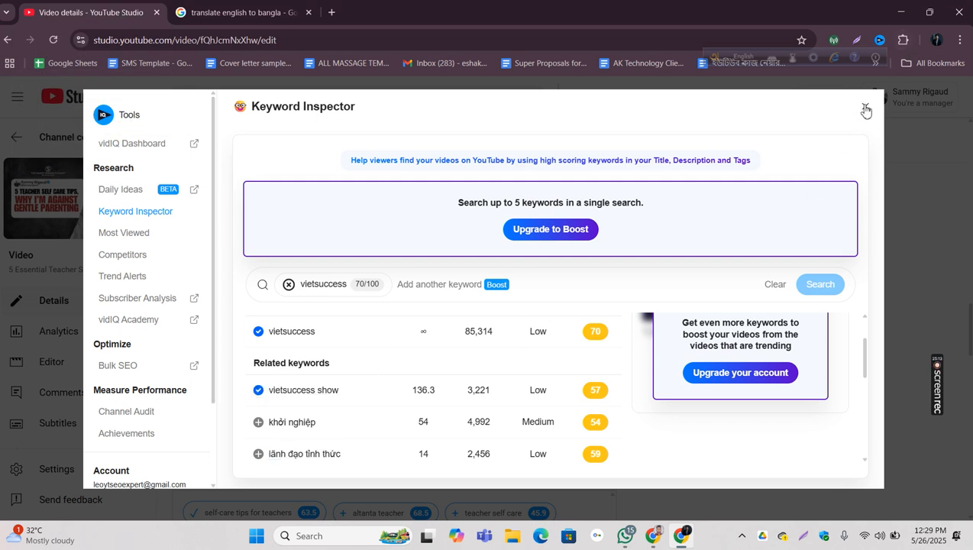
click(864, 104)
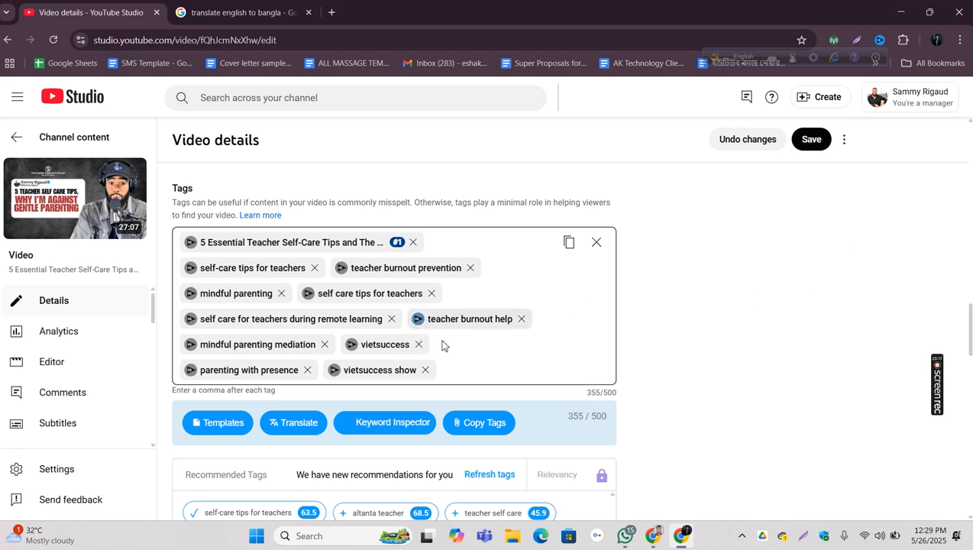
Step: Inspect the "teacher burnout prevention" tag in the Keyword Inspector and check its search volume and competition
click(355, 267)
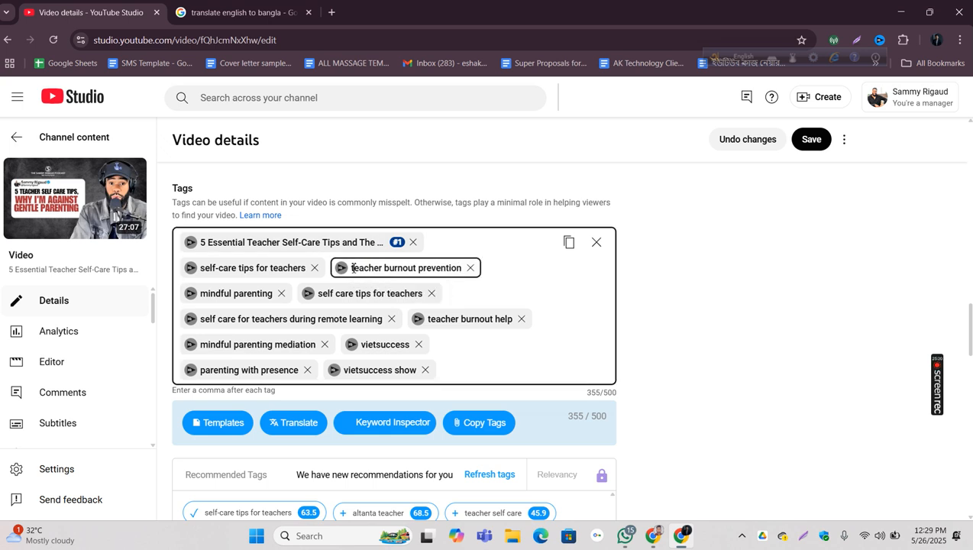
click(349, 269)
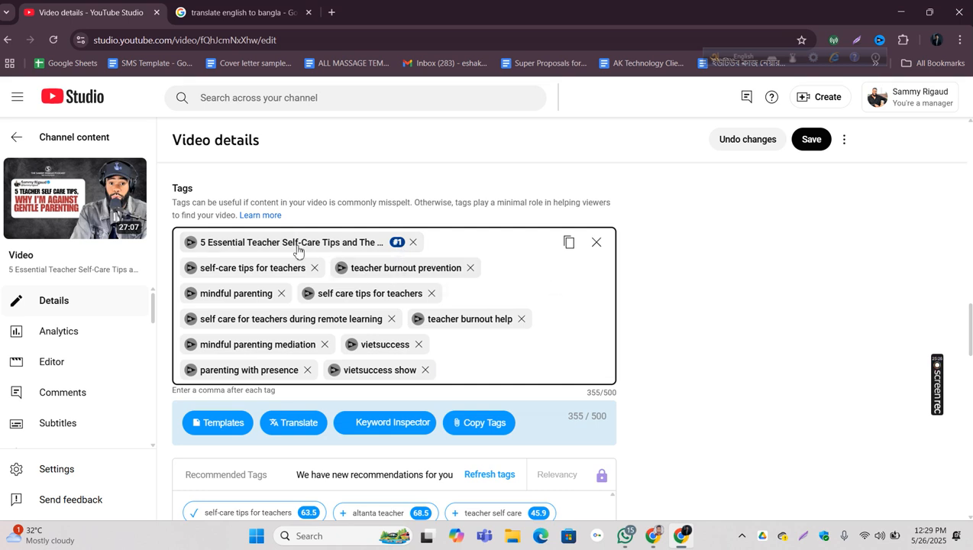
click(402, 268)
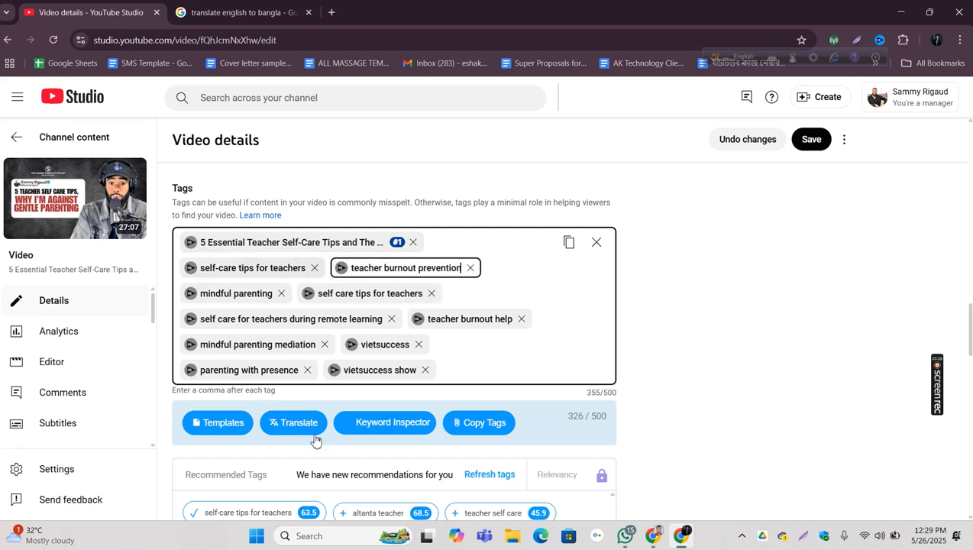
click(417, 271)
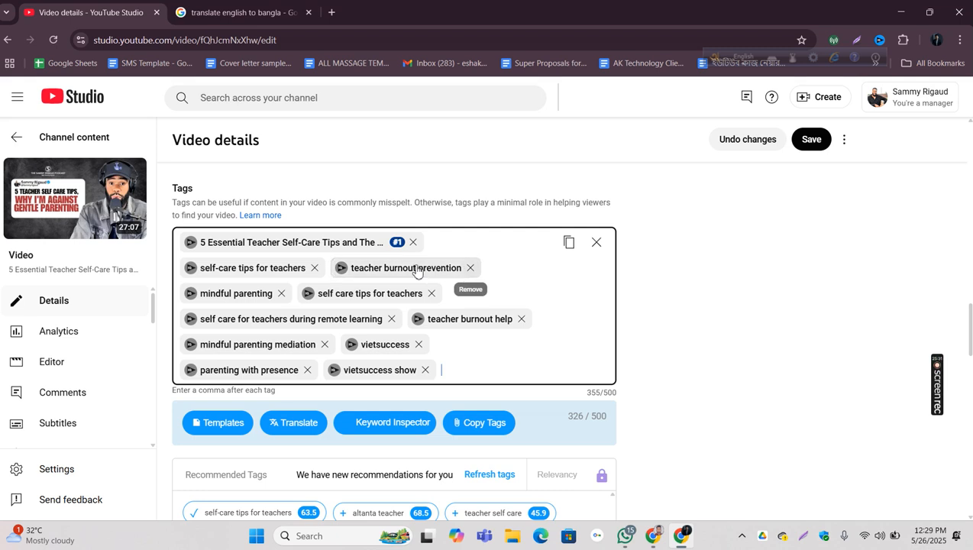
click(341, 268)
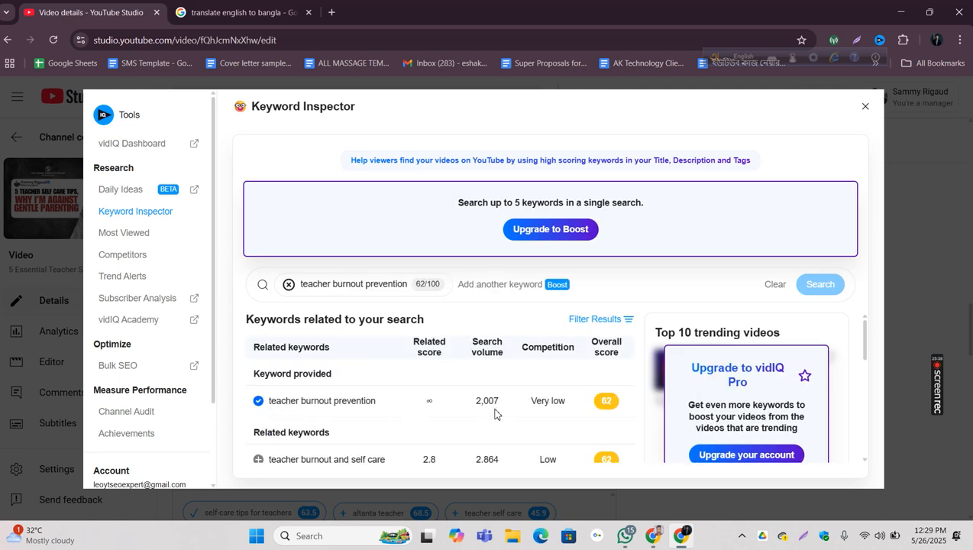
drag(473, 415, 500, 405)
click(411, 411)
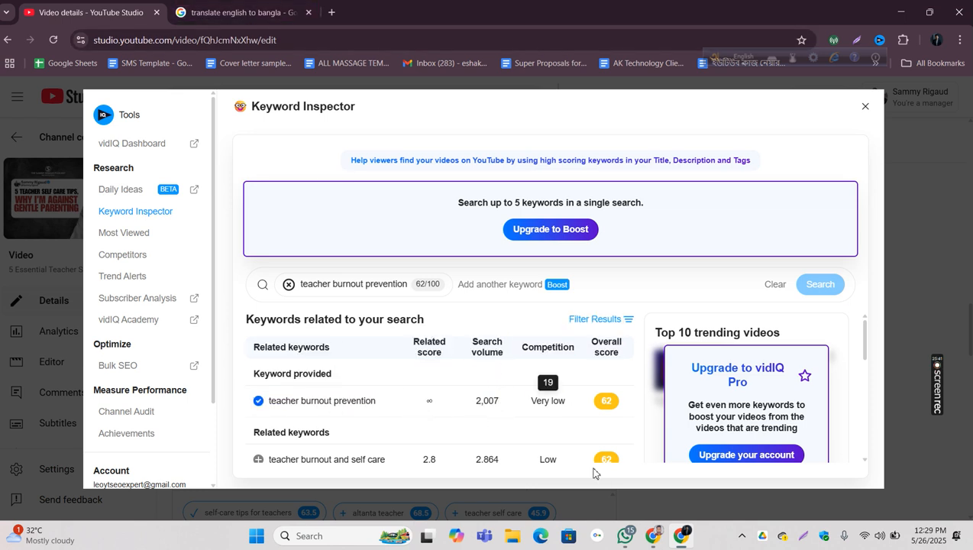
Step: Rerun the YouTube search for the video's full title, check its ranking and keyword score, and return to the Keyword Inspector
click(658, 540)
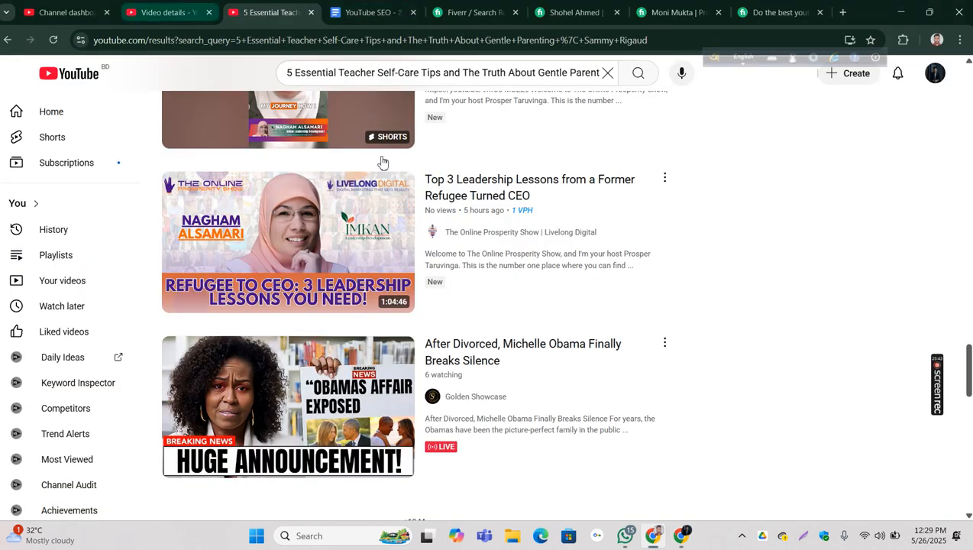
click(498, 74)
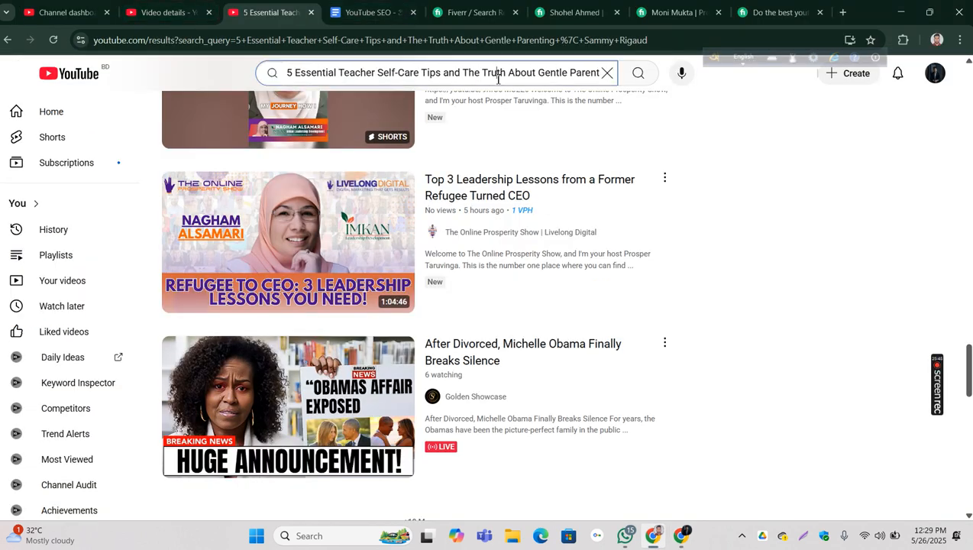
key(Return)
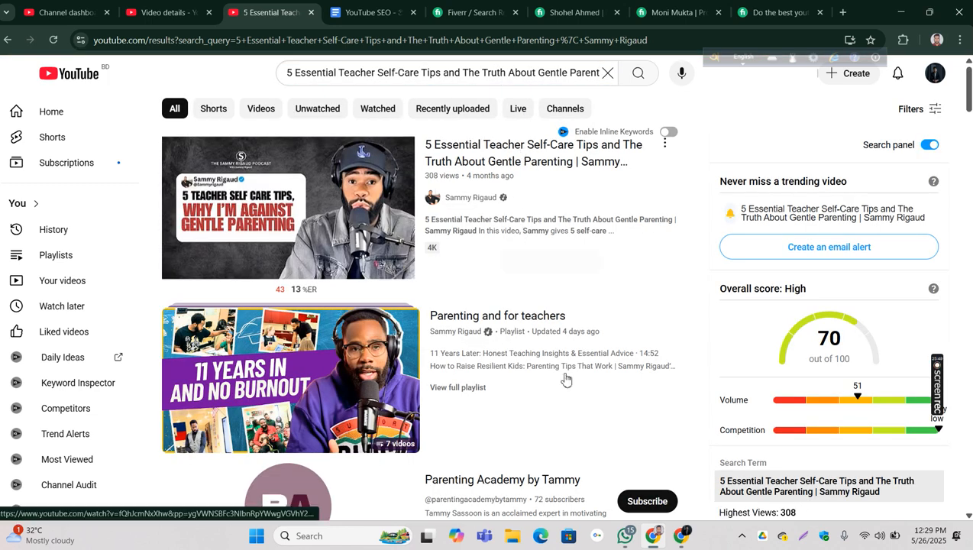
click(682, 542)
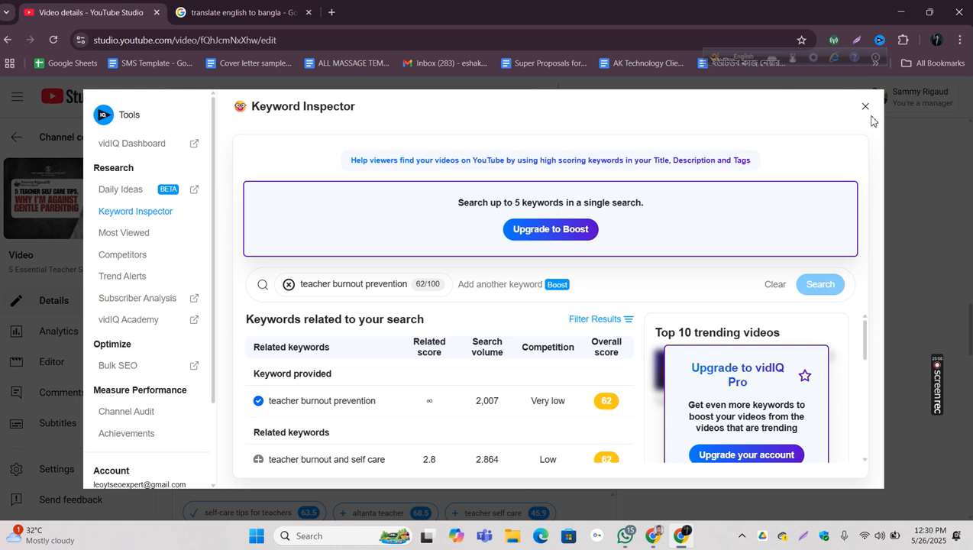
Step: Close the Keyword Inspector and save the video's updated tags
drag(532, 401, 699, 336)
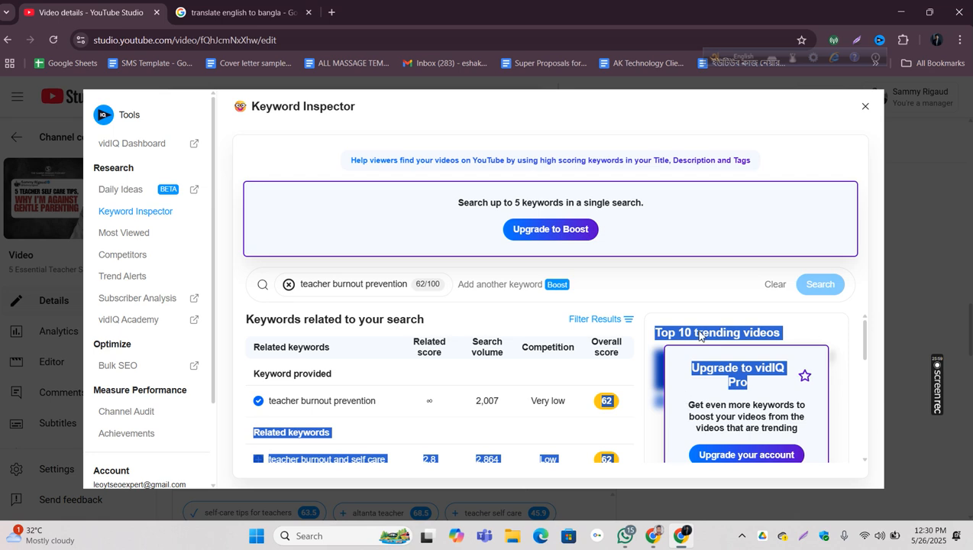
click(865, 106)
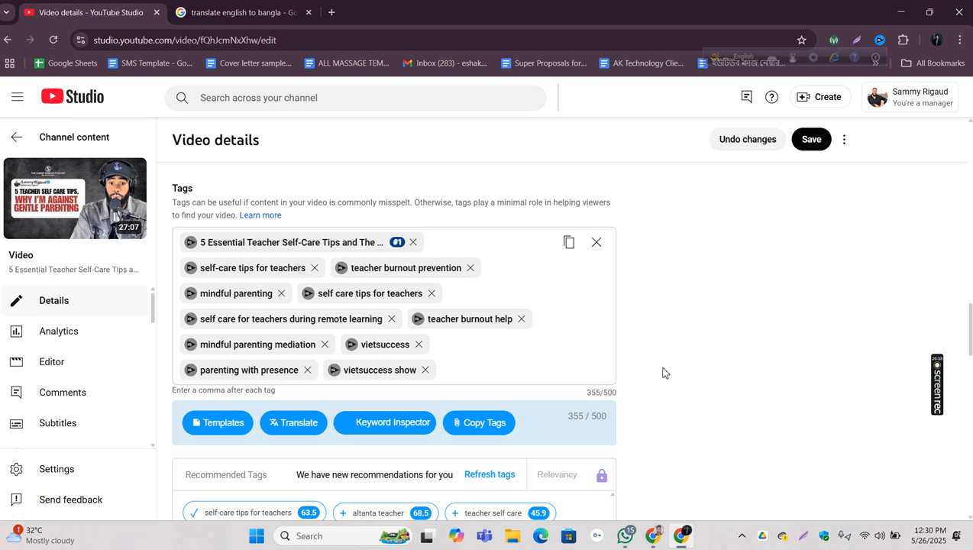
drag(620, 397, 582, 397)
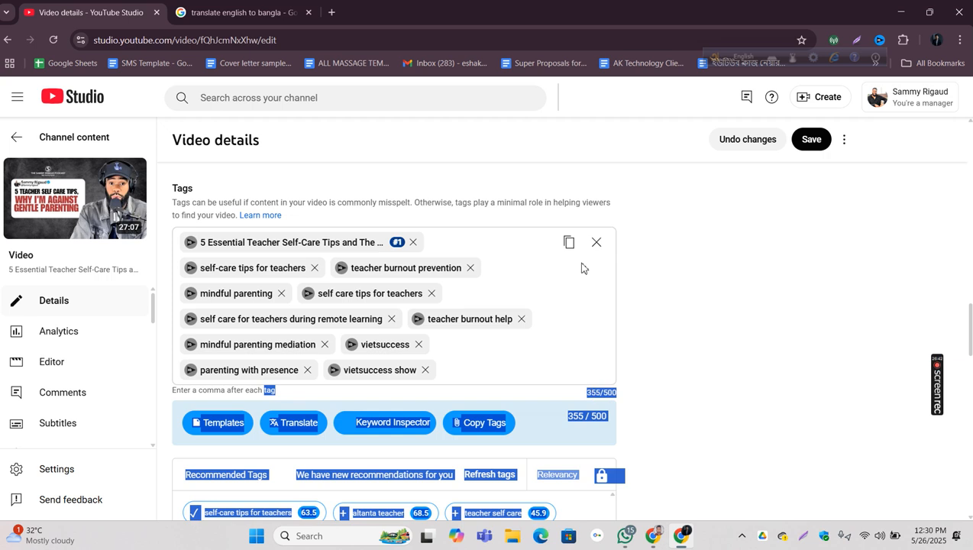
click(811, 144)
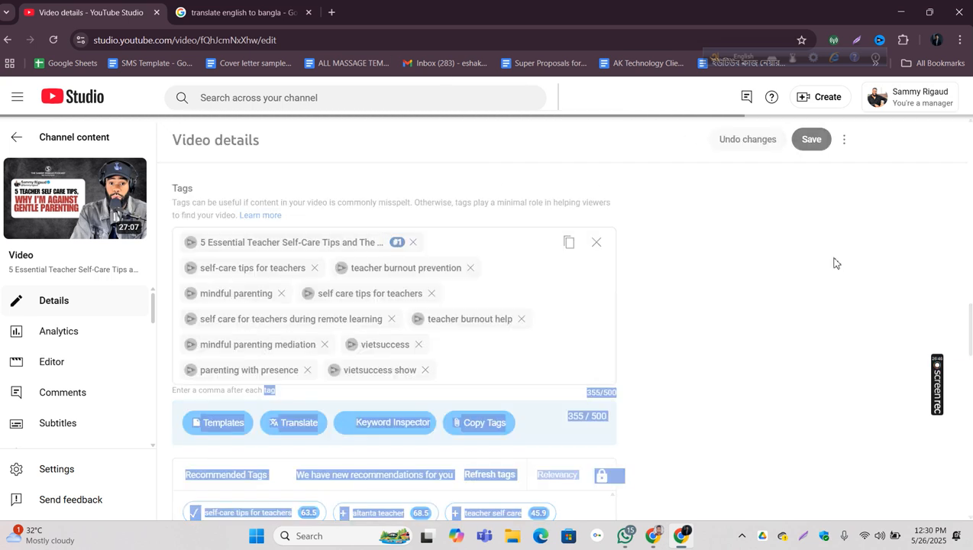
click(760, 286)
Step: Examine the vidIQ SEO score's Actionable rating and read the explanation of the tag count score
scroll(761, 287, up, 5)
scroll(759, 285, up, 5)
scroll(761, 282, up, 2)
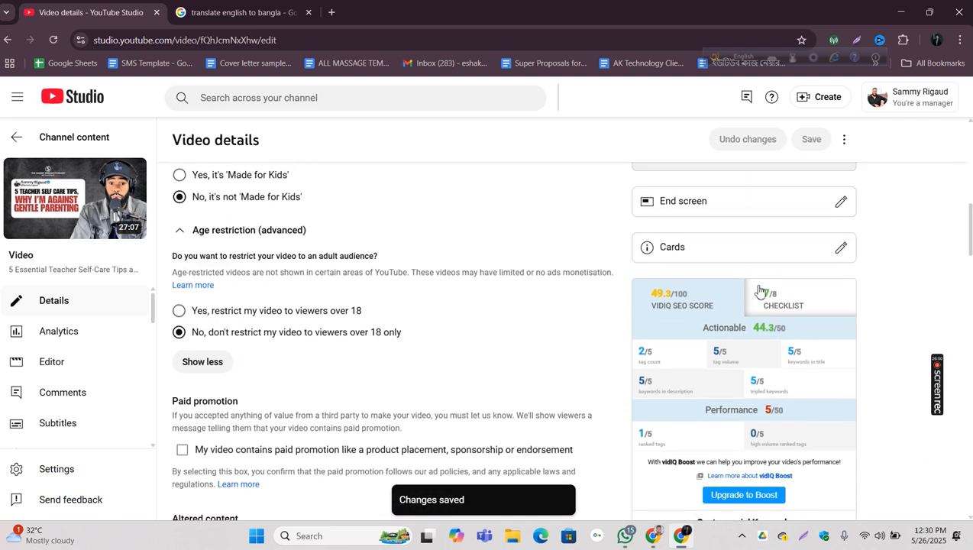
drag(801, 330, 753, 330)
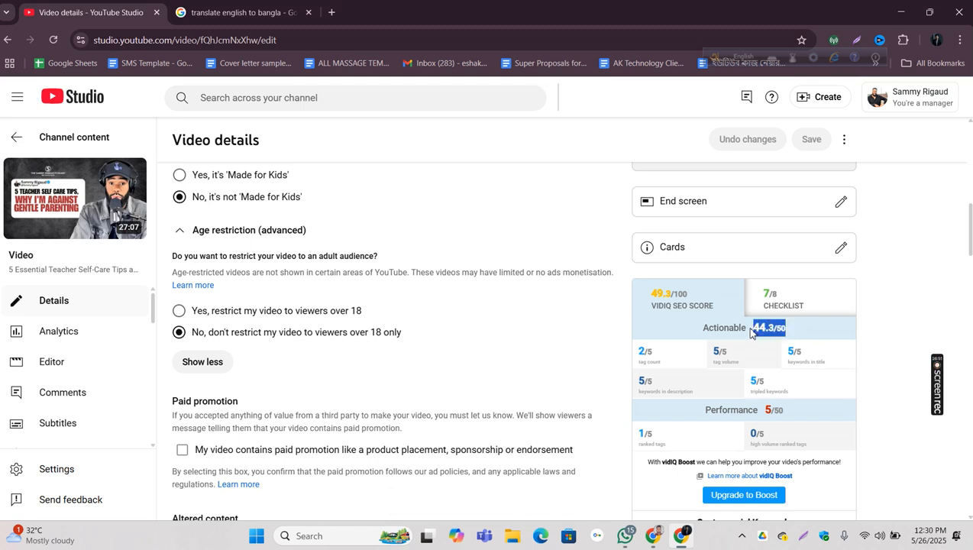
mouse_move(693, 363)
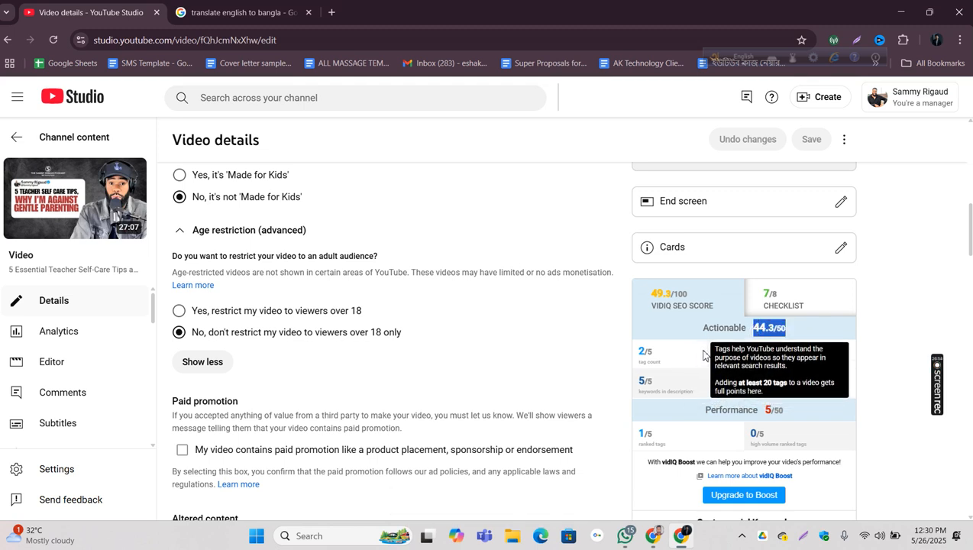
drag(710, 353, 813, 389)
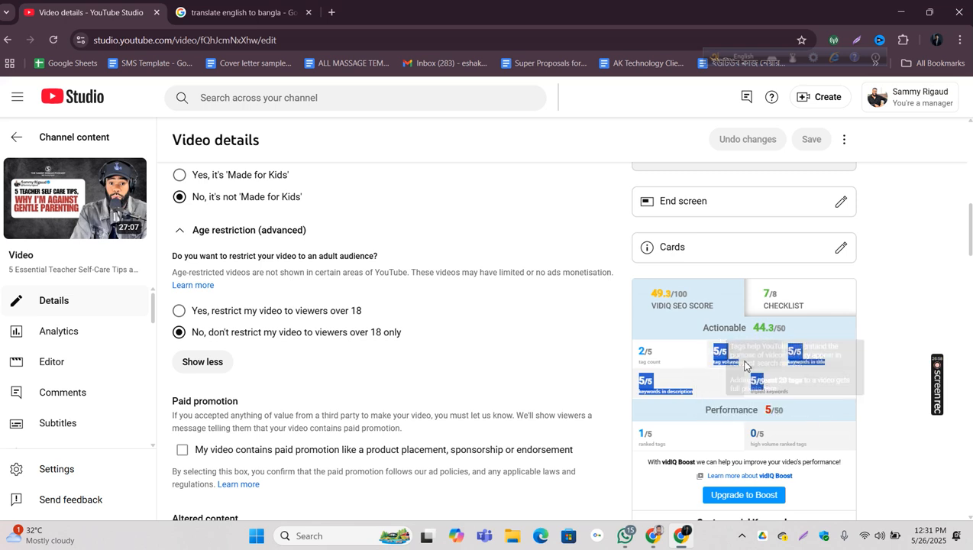
drag(660, 352, 628, 351)
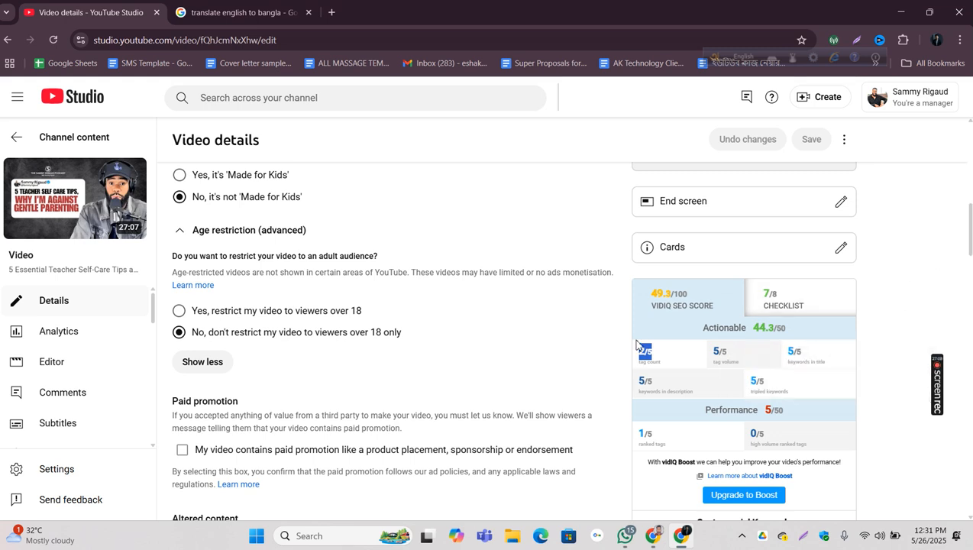
mouse_move(650, 356)
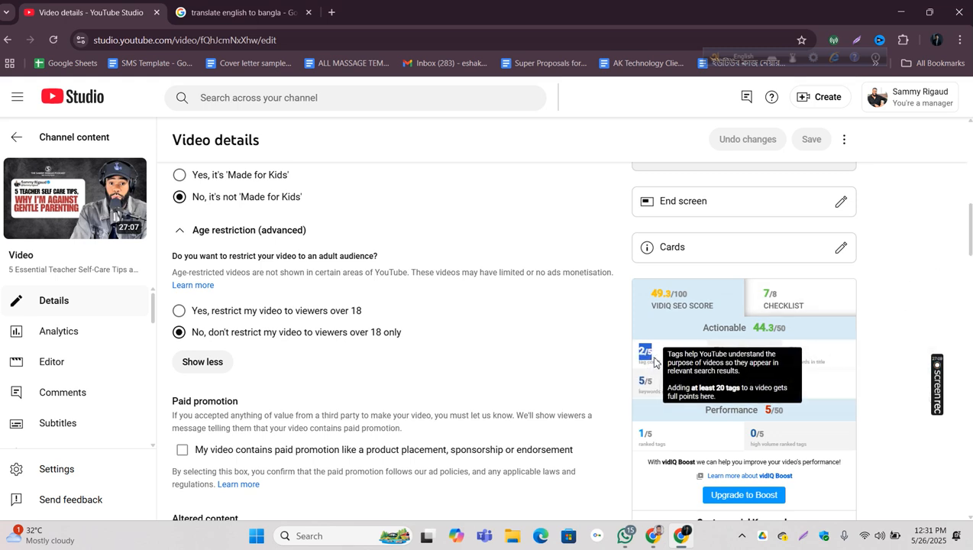
Step: Compare the Actionable and Performance ratings in the vidIQ SEO score and check the ranked tags score
scroll(970, 226, down, 1)
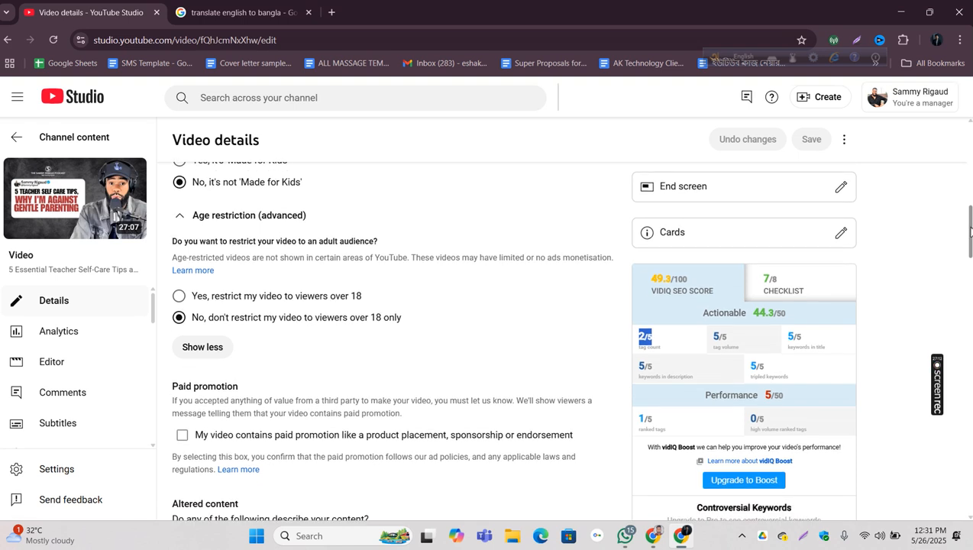
drag(806, 279, 685, 278)
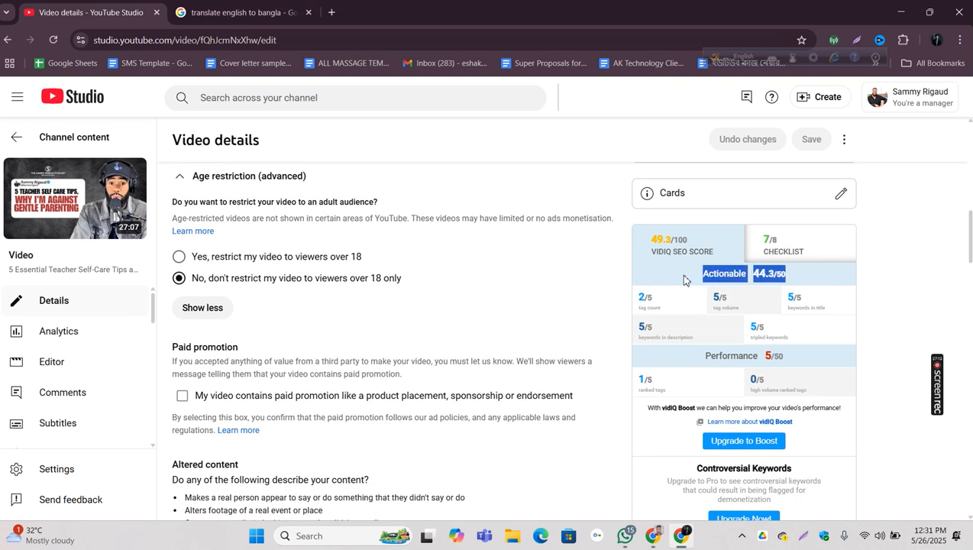
click(694, 358)
drag(694, 358, 789, 362)
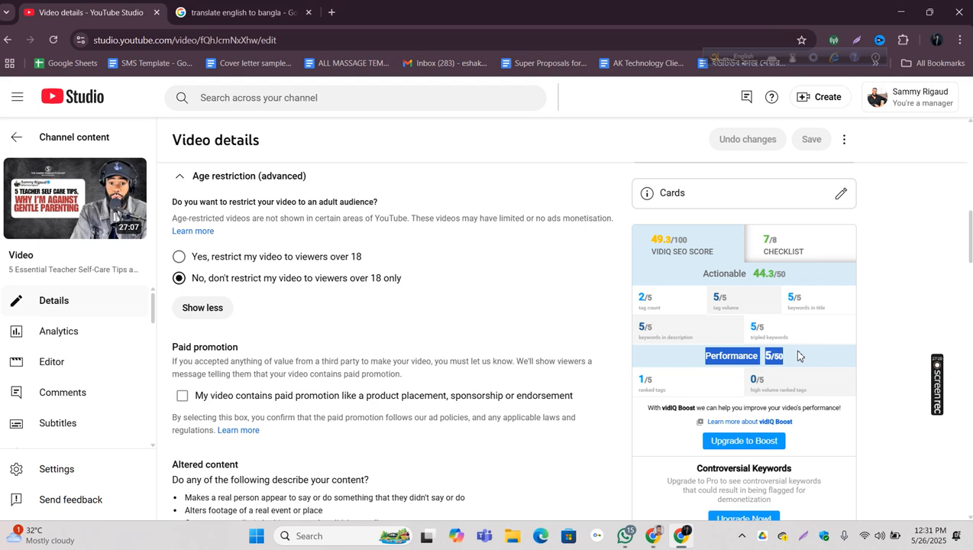
drag(970, 238, 970, 248)
click(712, 295)
drag(712, 294, 634, 292)
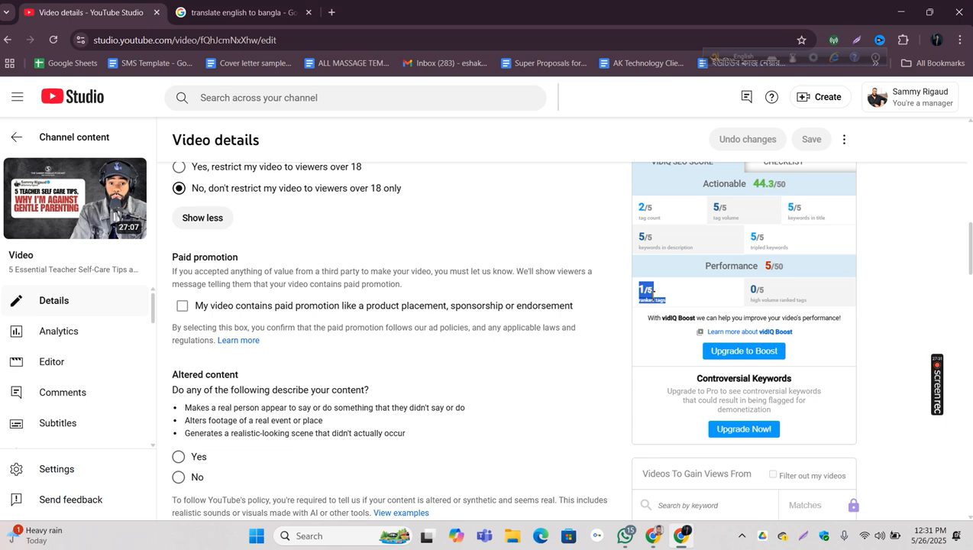
Step: Review the saved tags, check the full text of the title tag and switch to the YouTube search results for that title
scroll(653, 294, down, 8)
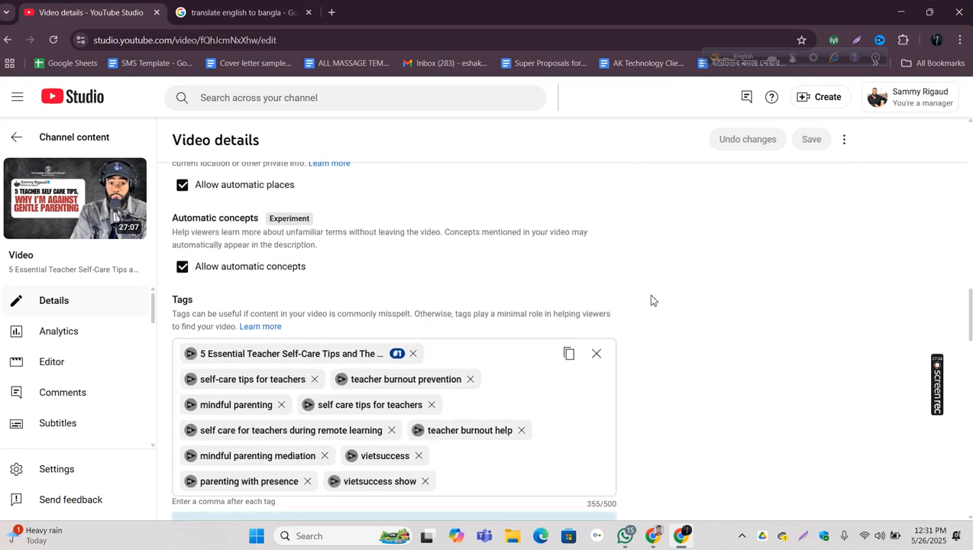
scroll(653, 301, down, 2)
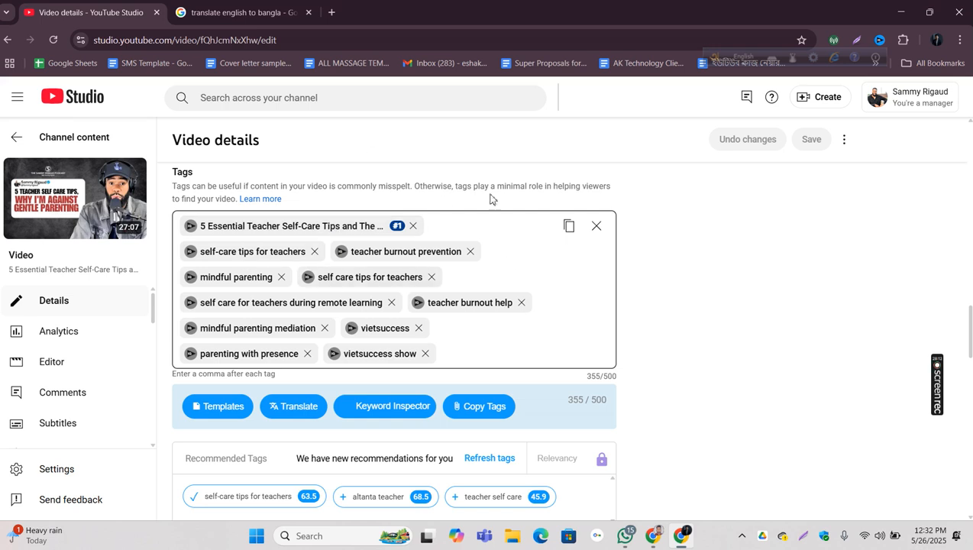
click(254, 226)
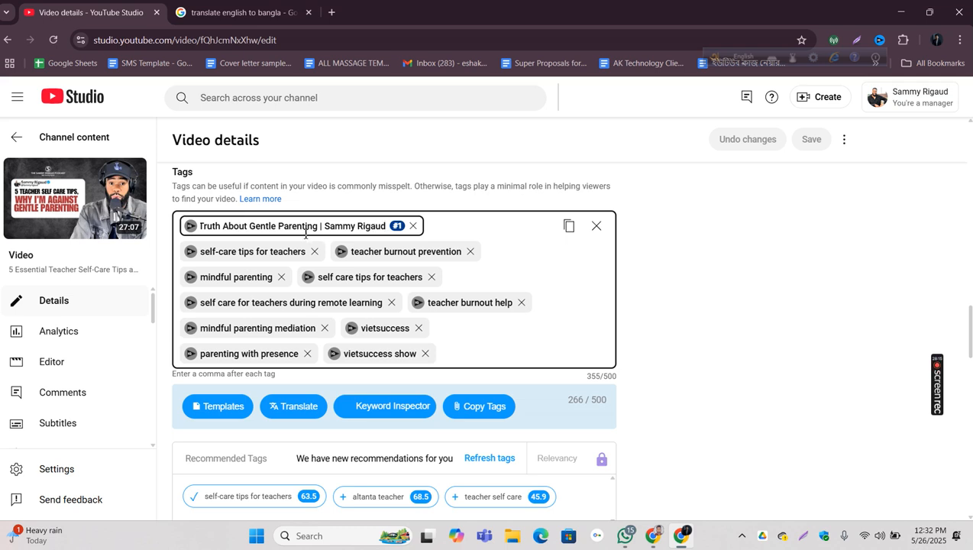
key(Return)
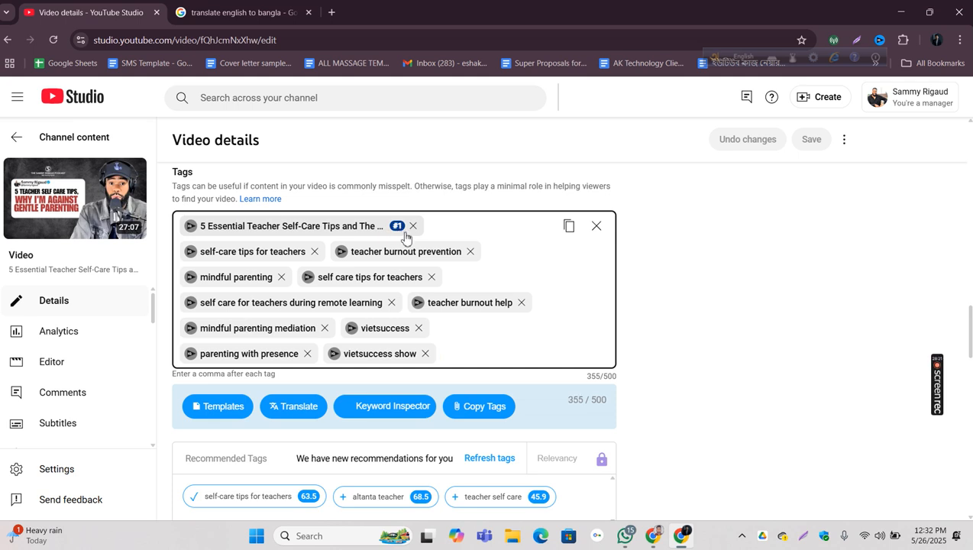
mouse_move(663, 540)
click(649, 469)
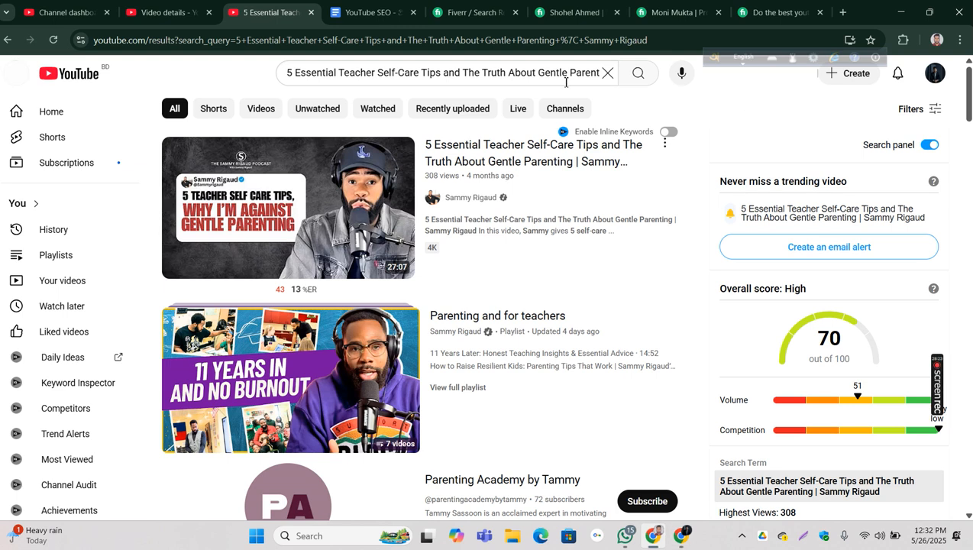
Step: Rerun the YouTube search for the video title, then switch to YouTube Studio and compare the title tag's rank with the vidIQ ranked tags score
click(639, 74)
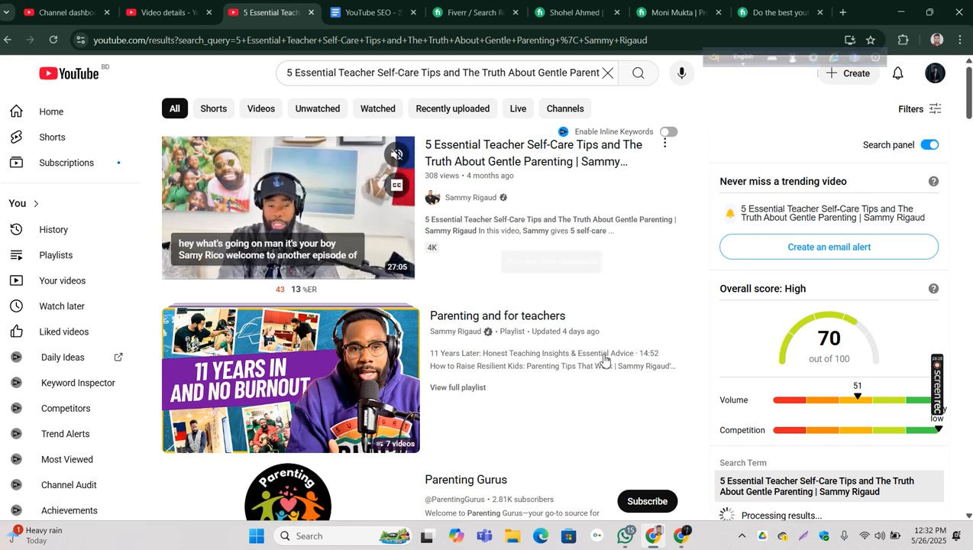
click(692, 538)
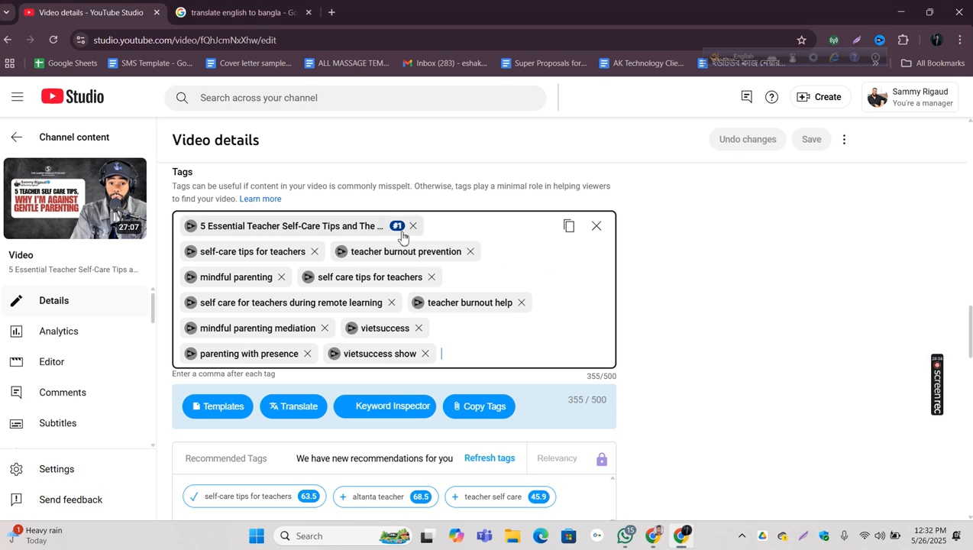
scroll(728, 263, down, 5)
scroll(729, 263, up, 3)
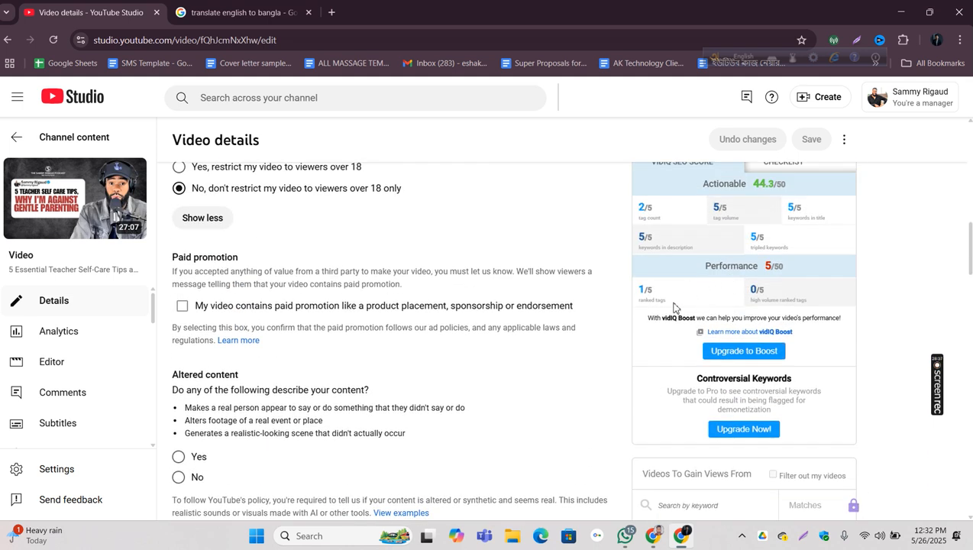
drag(672, 303, 638, 291)
scroll(582, 319, down, 8)
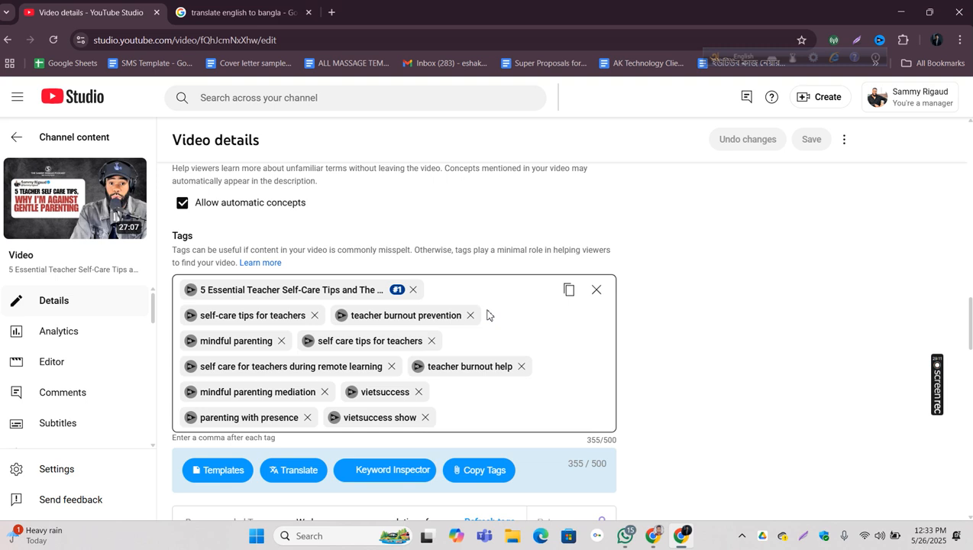
Step: Copy the channel owner's name from the end of the title in the Google Translate source text
click(255, 11)
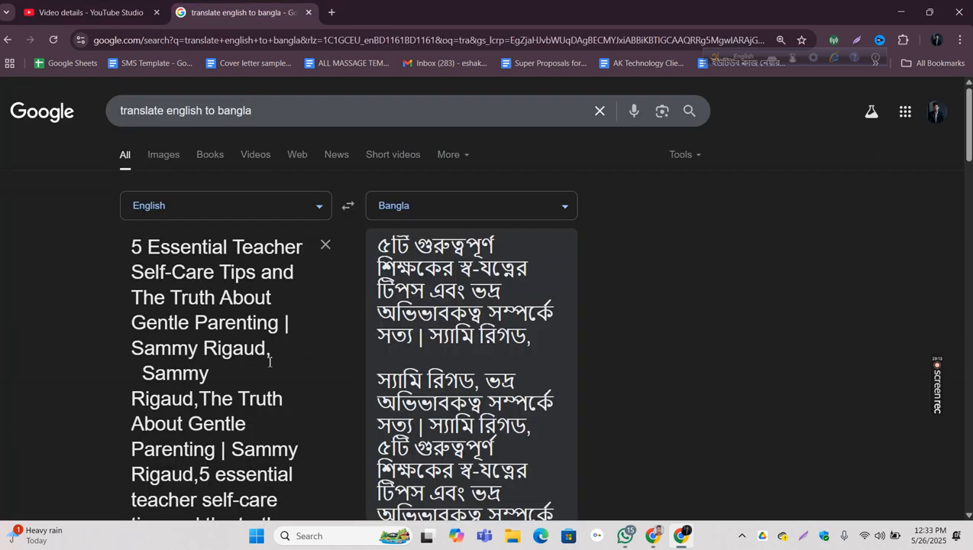
key(ctrl+a)
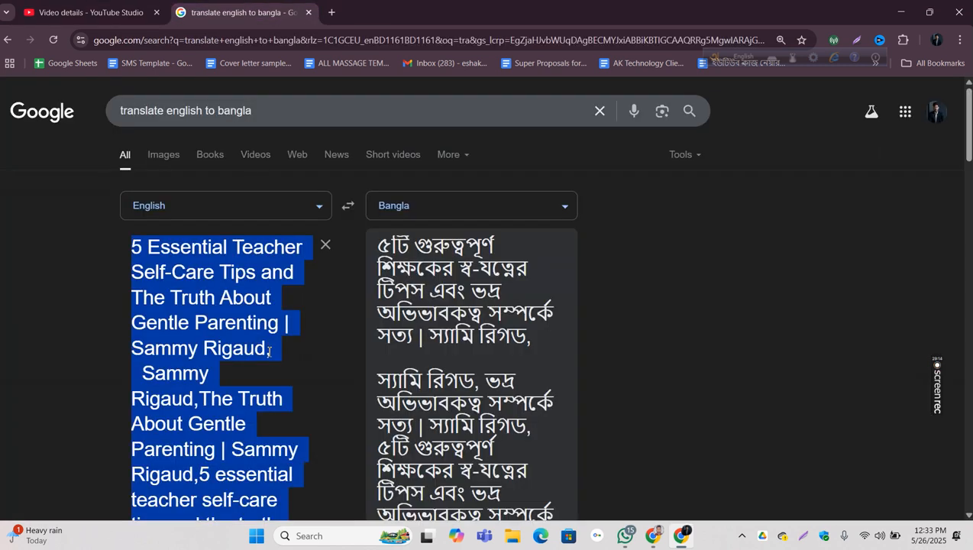
click(133, 348)
drag(132, 349, 261, 351)
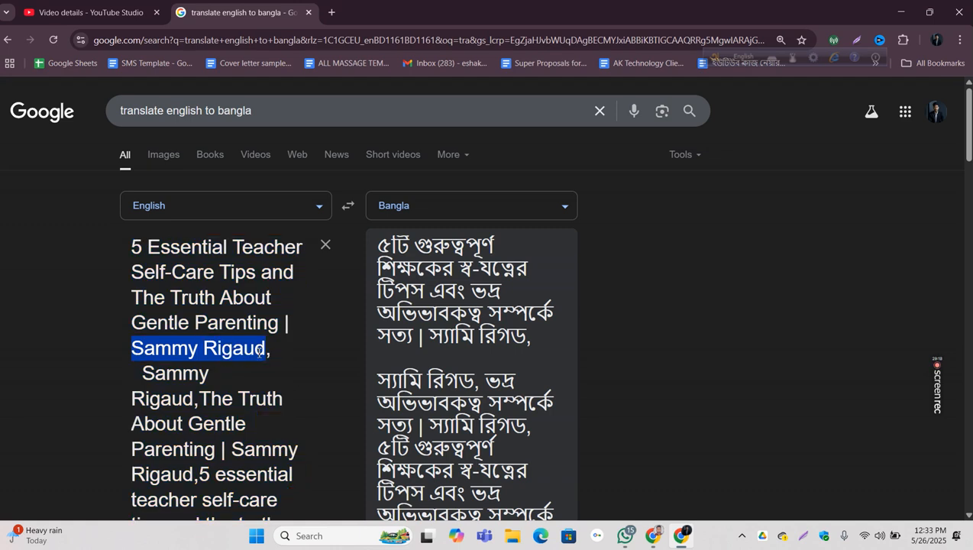
right_click(260, 351)
click(291, 107)
Step: Add the copied channel owner's name as a new tag at the end of the video's tags and save the changes
click(71, 12)
click(459, 428)
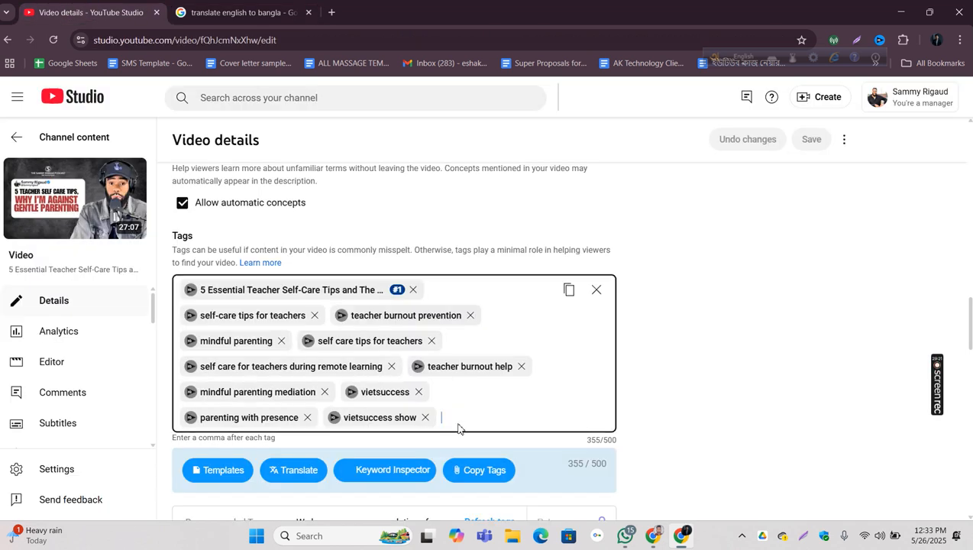
right_click(458, 428)
click(487, 279)
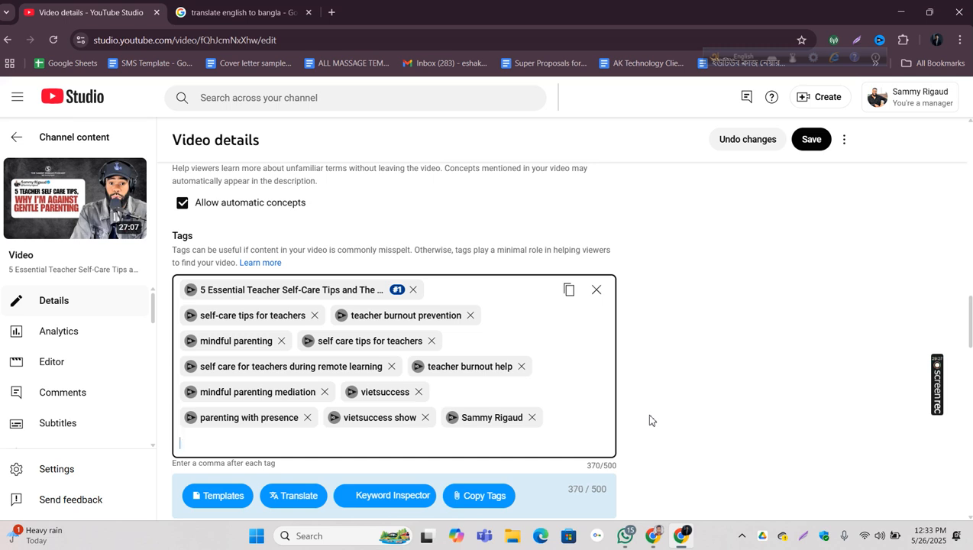
click(821, 142)
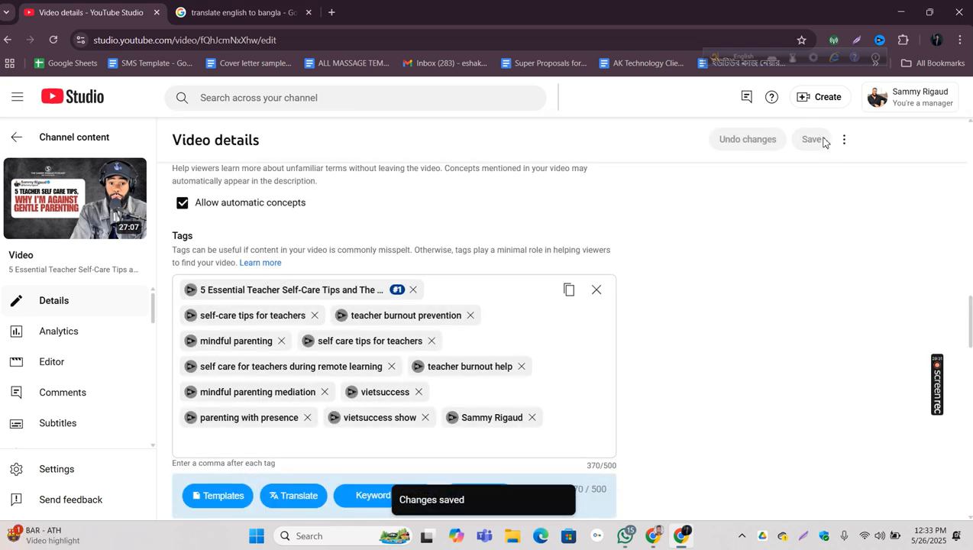
Step: Check the vidIQ SEO score after the tag update and review the saved tags and recommended tags
scroll(710, 207, up, 15)
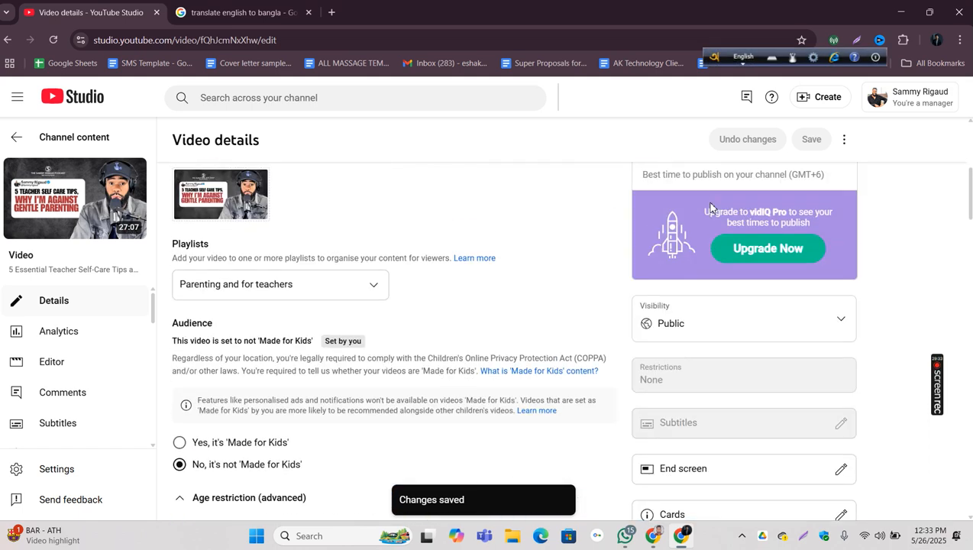
scroll(711, 208, up, 4)
scroll(711, 208, down, 18)
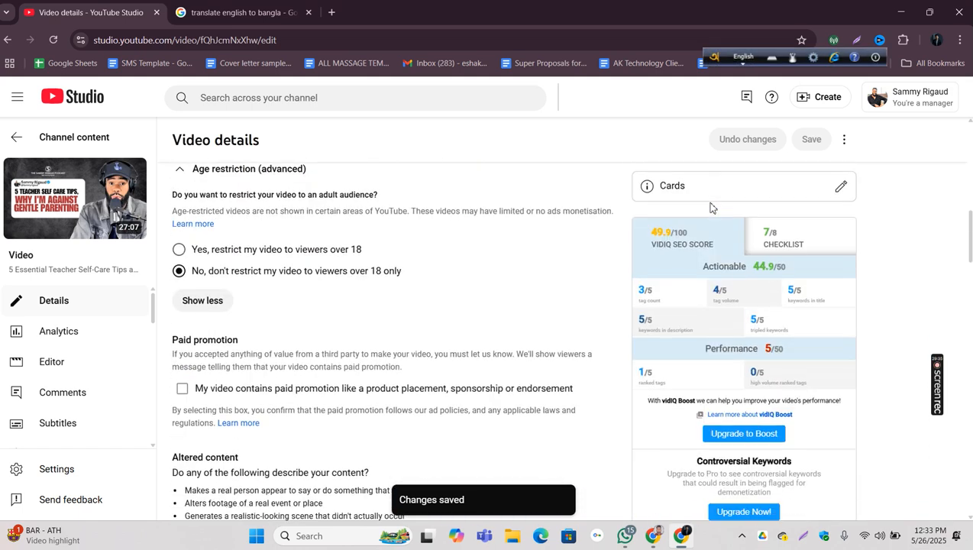
scroll(710, 208, up, 7)
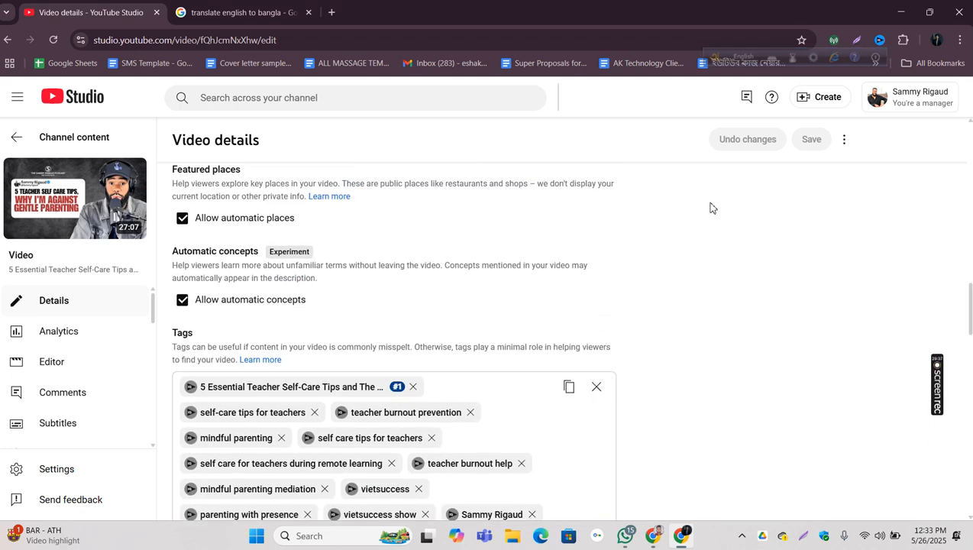
scroll(710, 208, up, 2)
scroll(704, 212, down, 8)
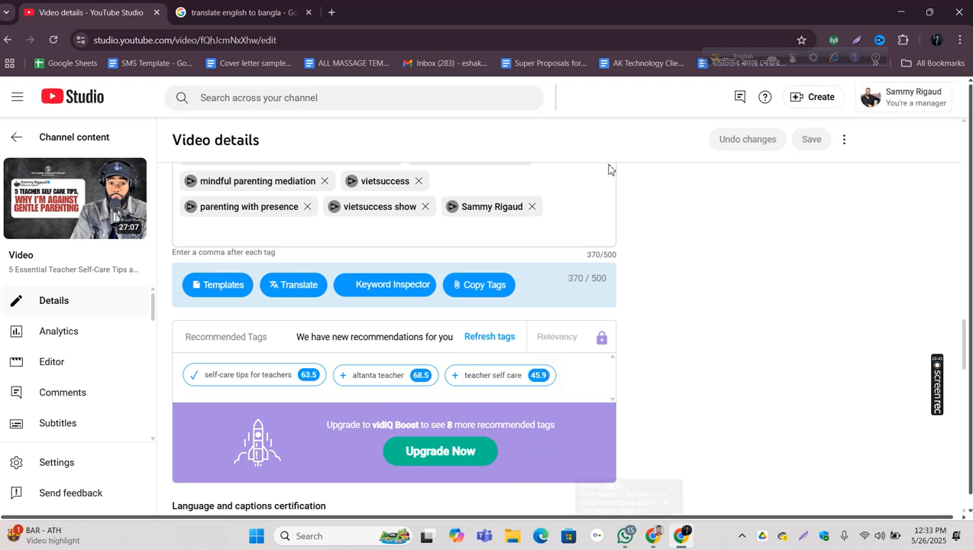
Step: Reload the video details page, expand the additional settings and check the score and rank on the title tag
click(53, 40)
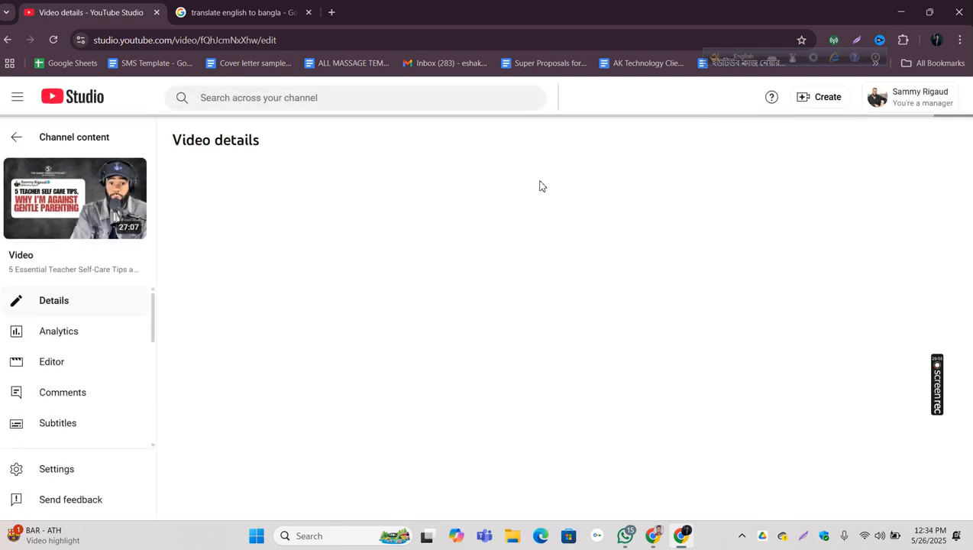
scroll(541, 215, down, 4)
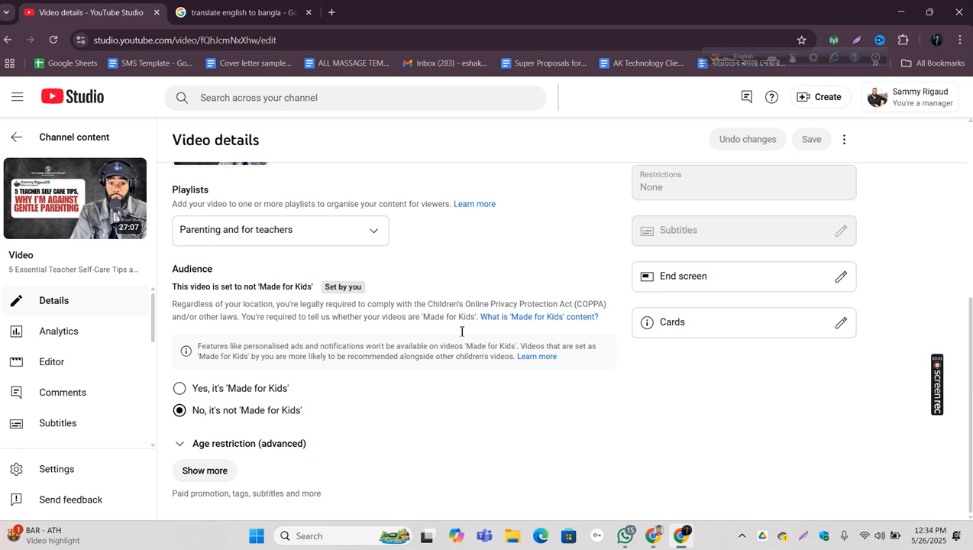
click(220, 470)
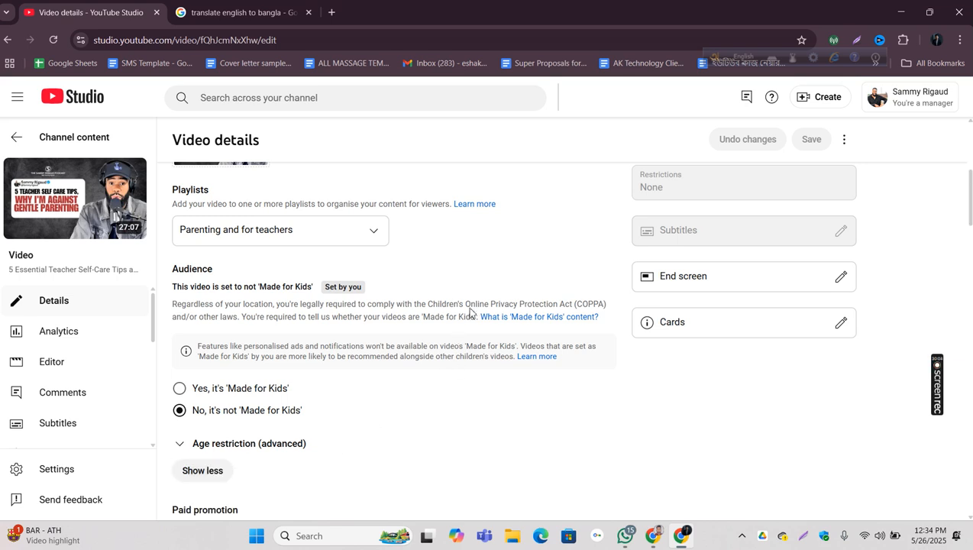
scroll(457, 327, down, 10)
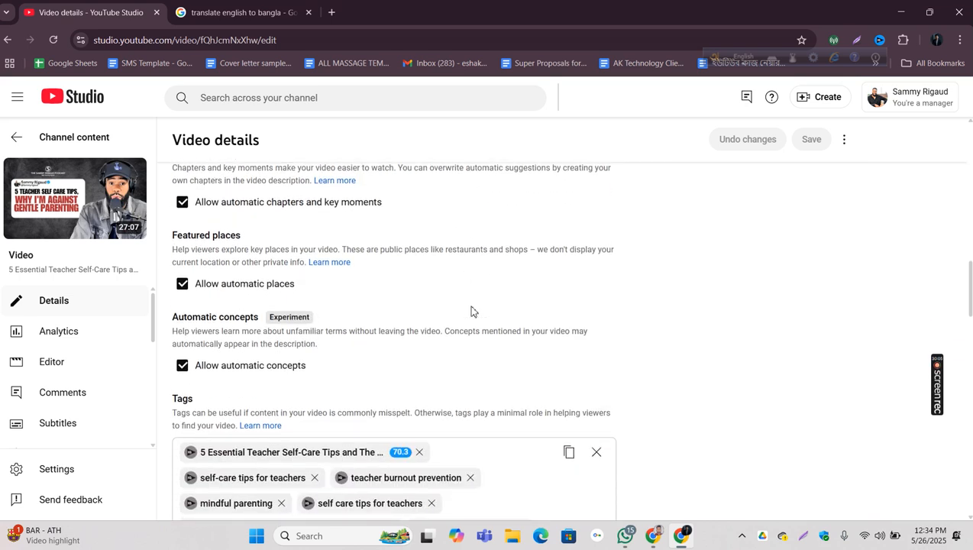
scroll(471, 311, down, 3)
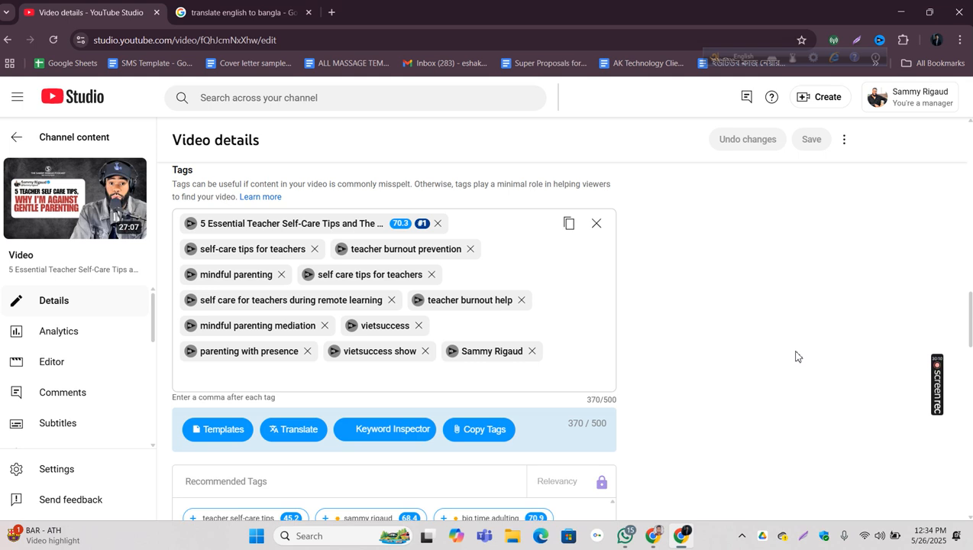
Step: Look through the reloaded video details for the vidIQ SEO score and review the tags, title and description
scroll(796, 357, down, 15)
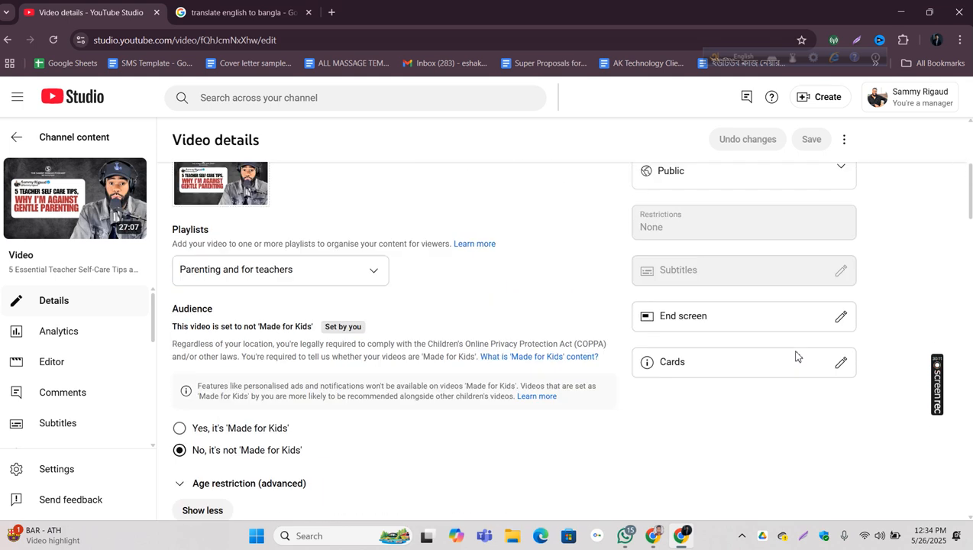
scroll(796, 357, up, 1)
scroll(796, 357, down, 3)
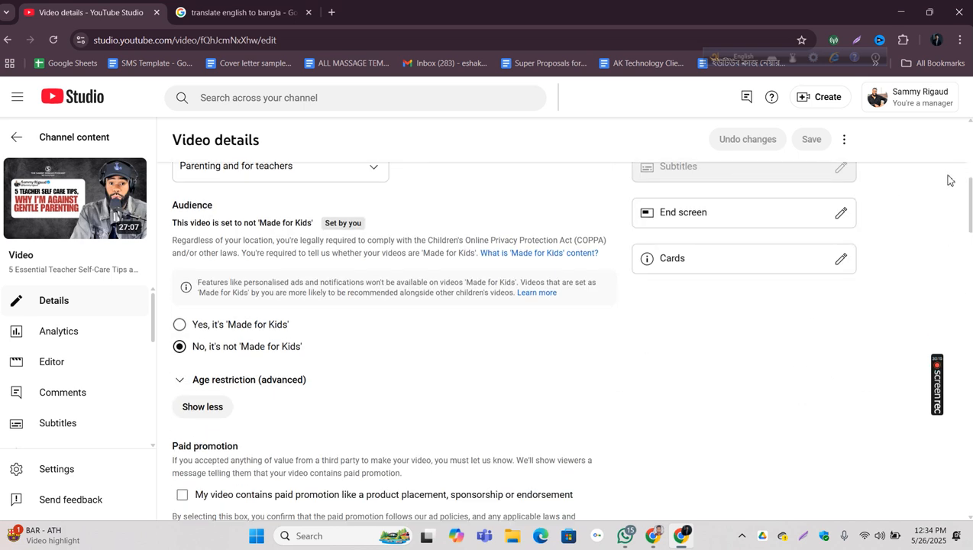
mouse_move(970, 205)
mouse_down()
mouse_move(970, 153)
mouse_move(970, 270)
mouse_move(970, 202)
mouse_up()
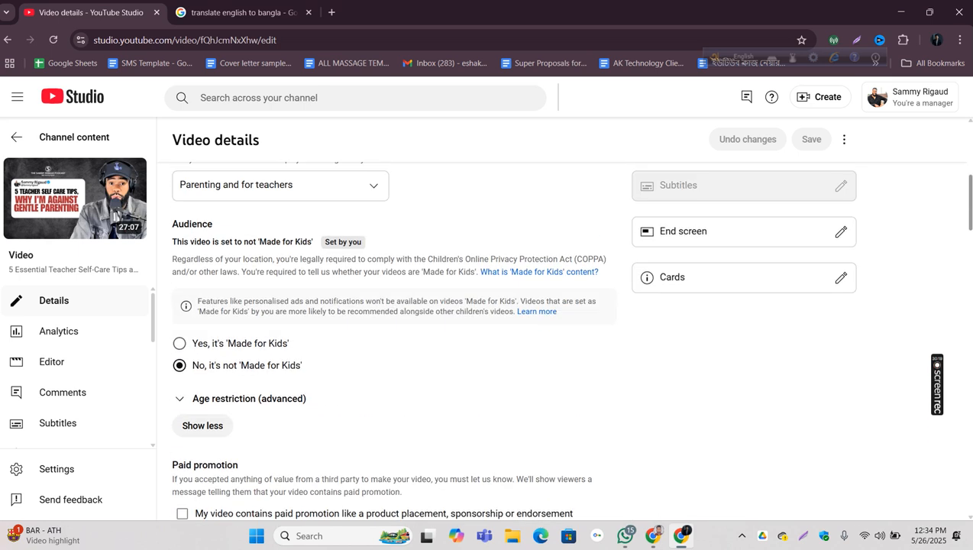
scroll(643, 368, down, 5)
scroll(642, 366, down, 10)
scroll(642, 364, up, 3)
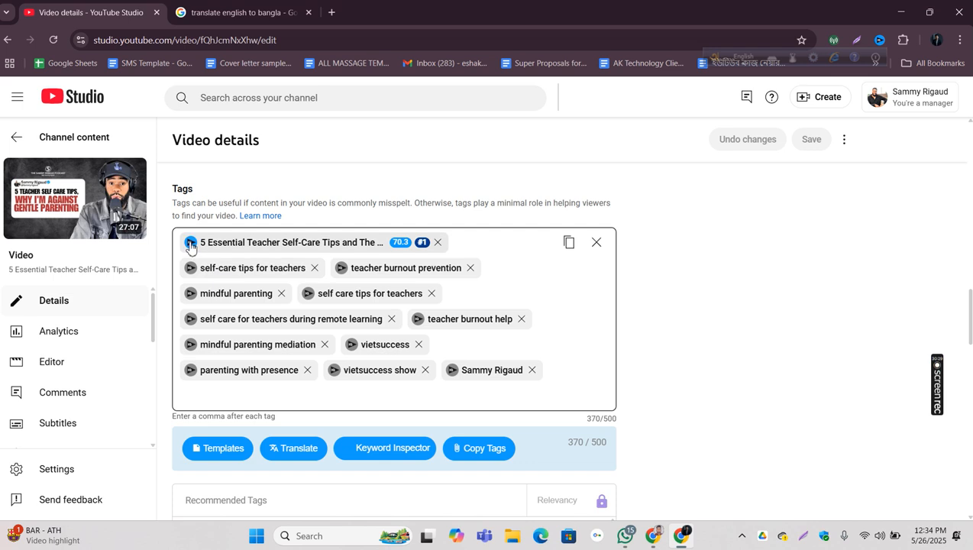
scroll(190, 245, up, 8)
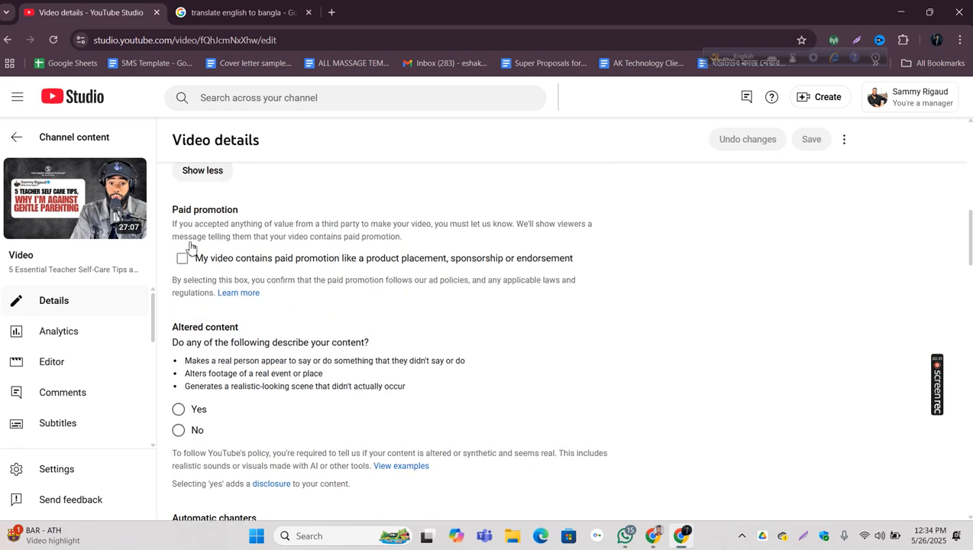
scroll(199, 309, down, 3)
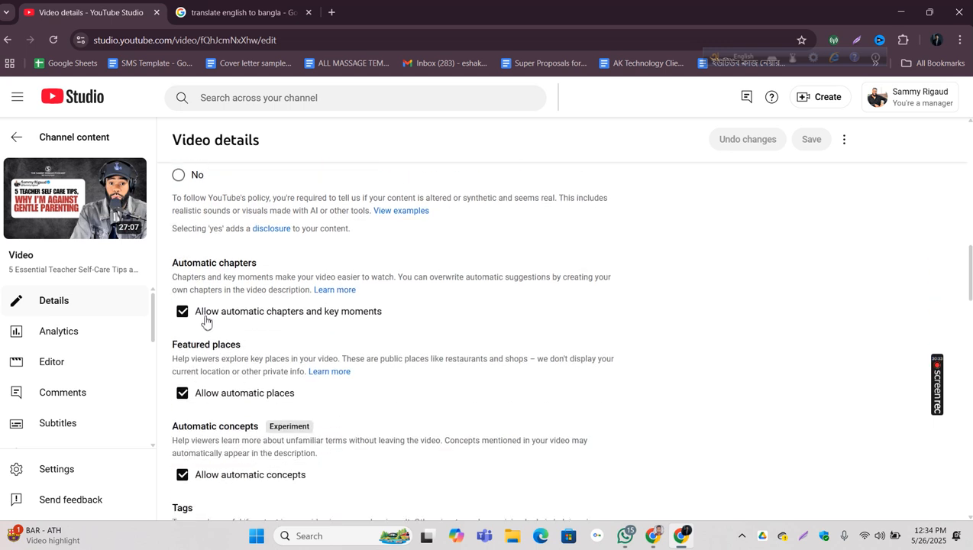
scroll(617, 332, down, 3)
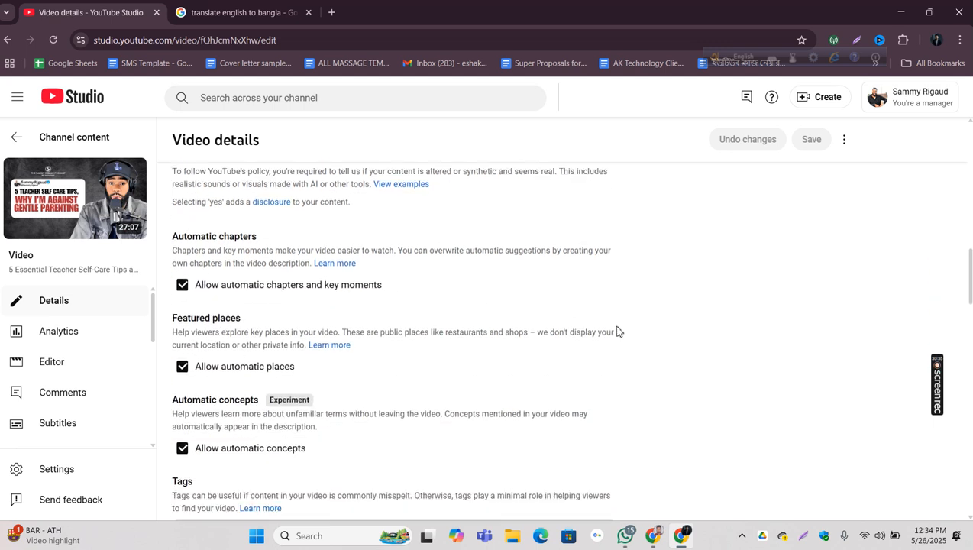
scroll(617, 331, up, 10)
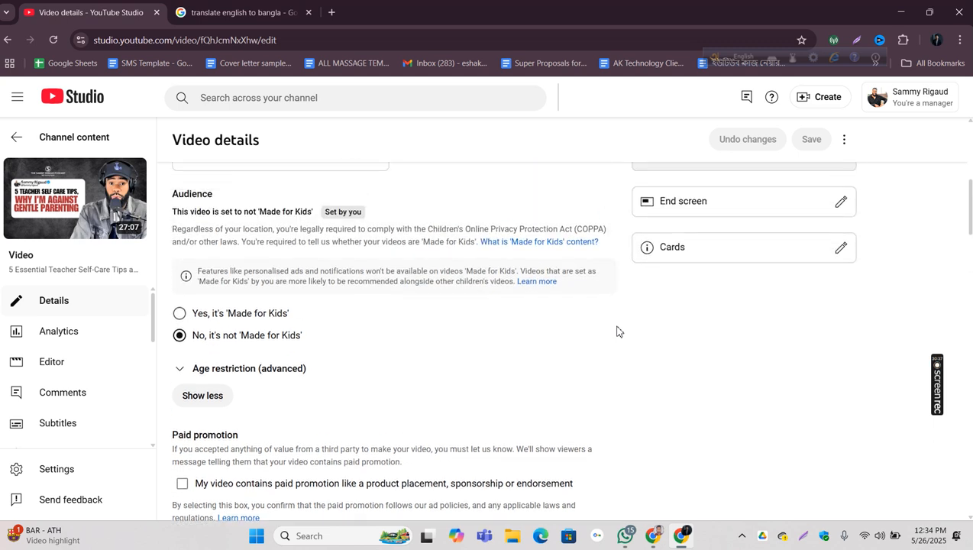
scroll(617, 331, up, 3)
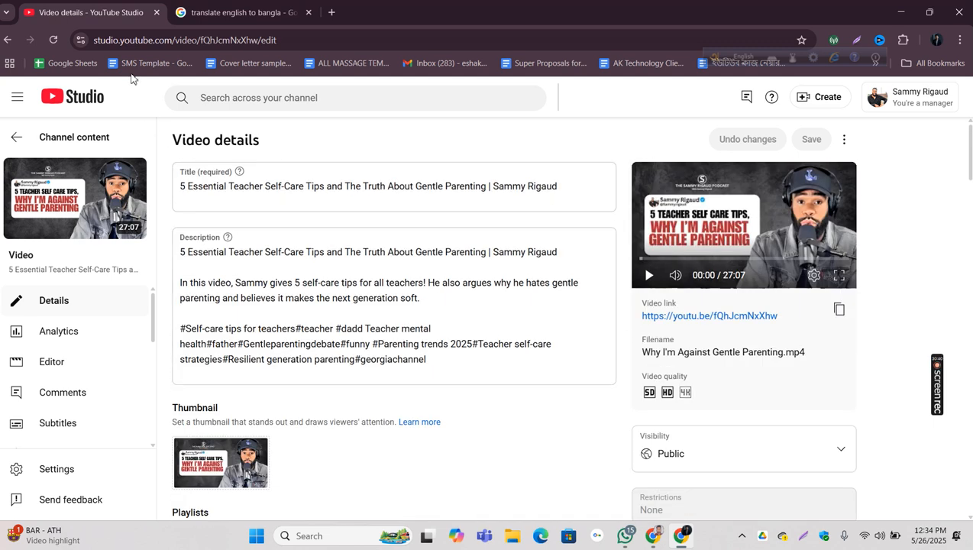
Step: Reload the video details page again and examine the Actionable and Performance ratings in the vidIQ SEO score
click(50, 41)
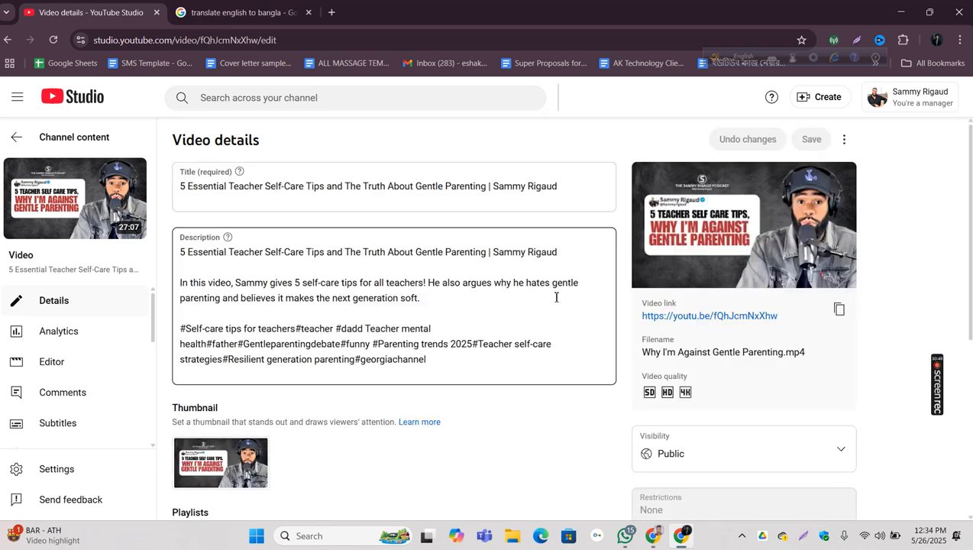
scroll(556, 298, down, 4)
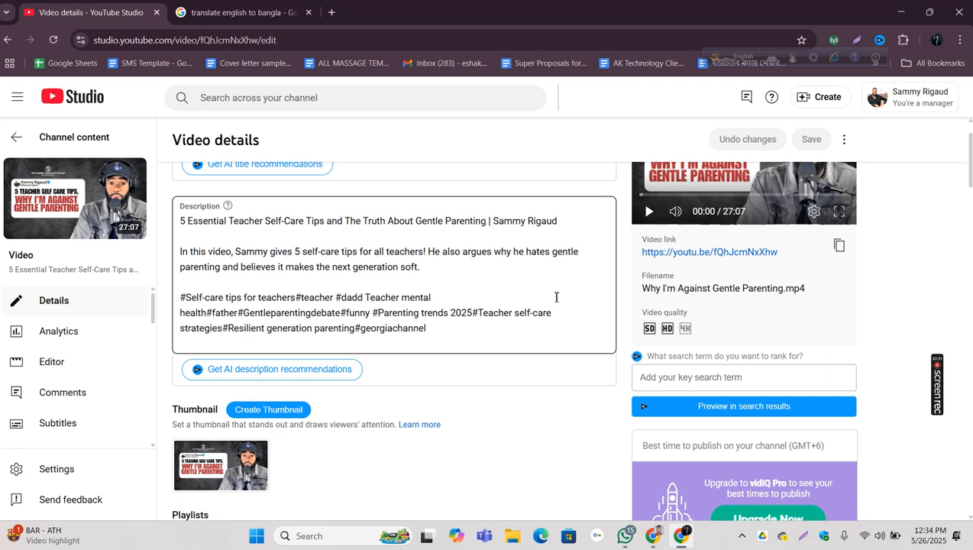
scroll(555, 301, down, 8)
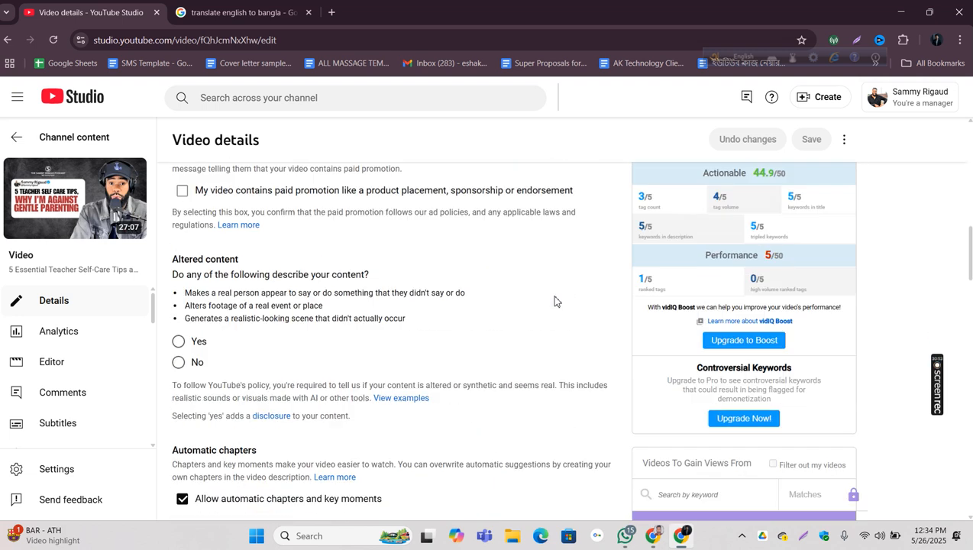
scroll(555, 301, up, 1)
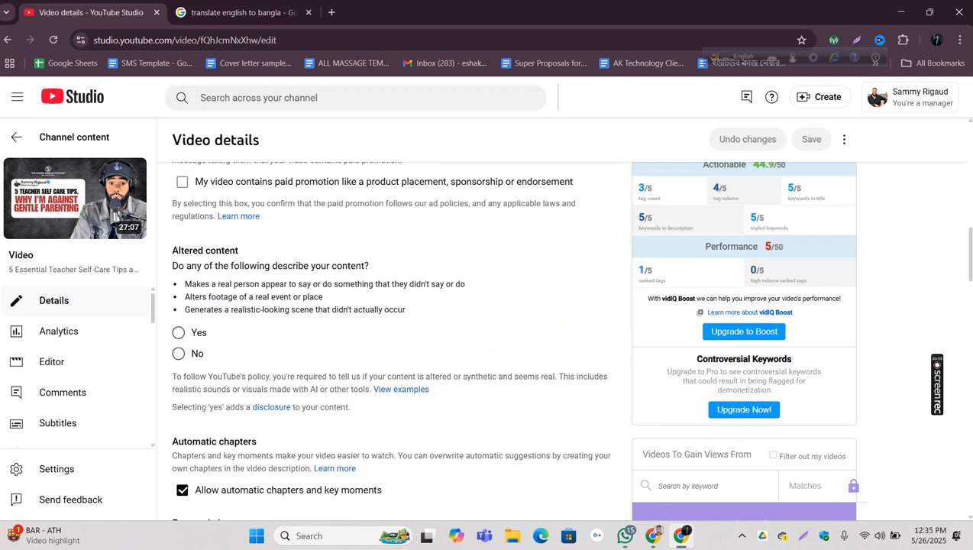
Step: Review the keyword list in the Google Translate text and return to the video details in YouTube Studio
click(222, 11)
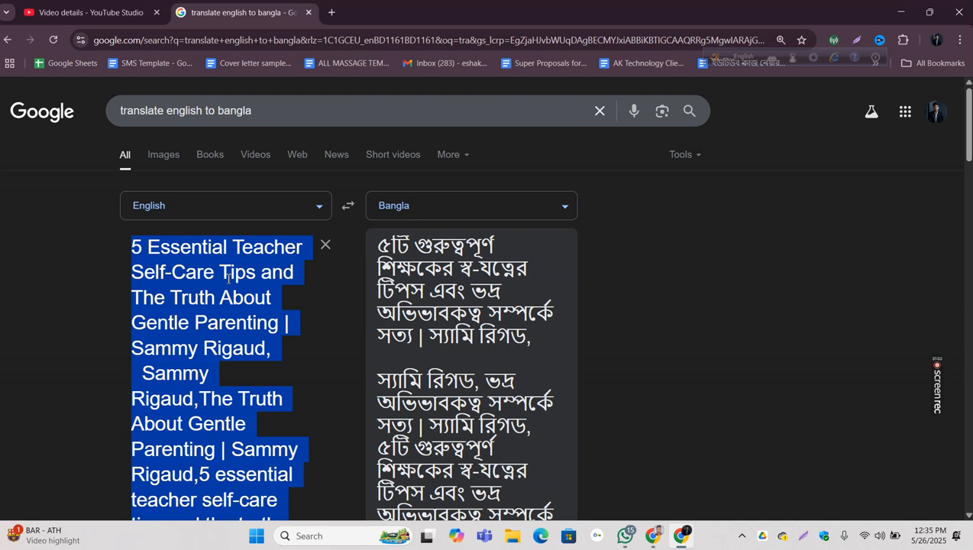
scroll(245, 297, down, 4)
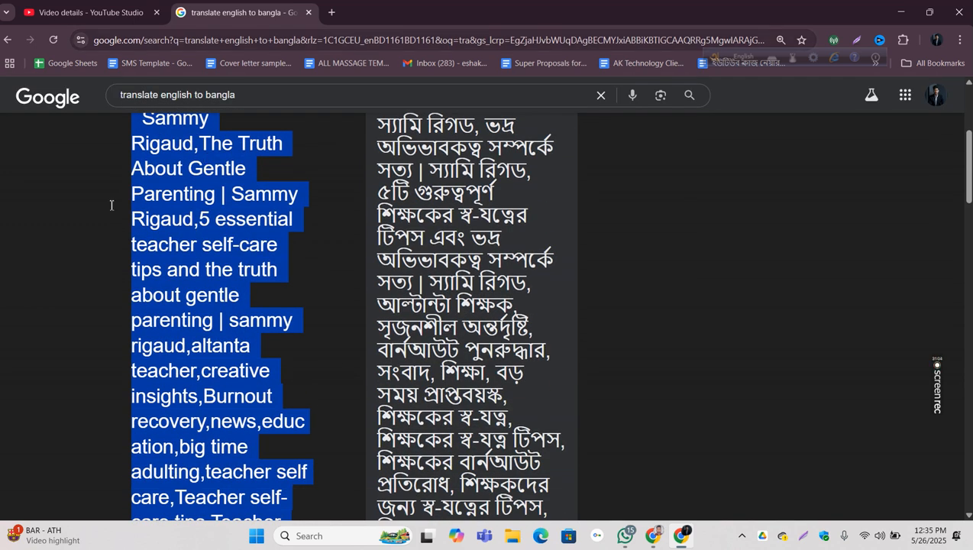
click(82, 12)
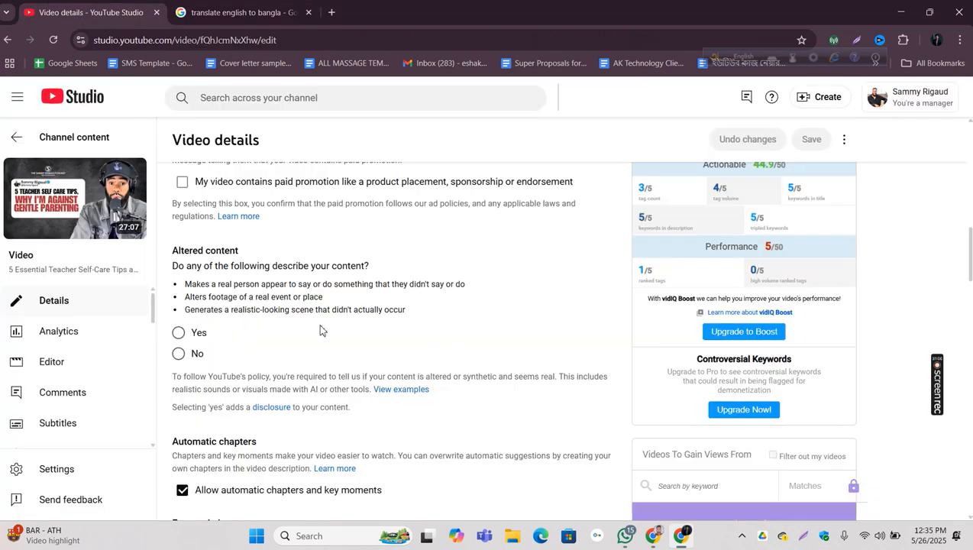
Step: Paste the copied keyword list into the video's Tags field, after the existing tags
scroll(320, 329, down, 8)
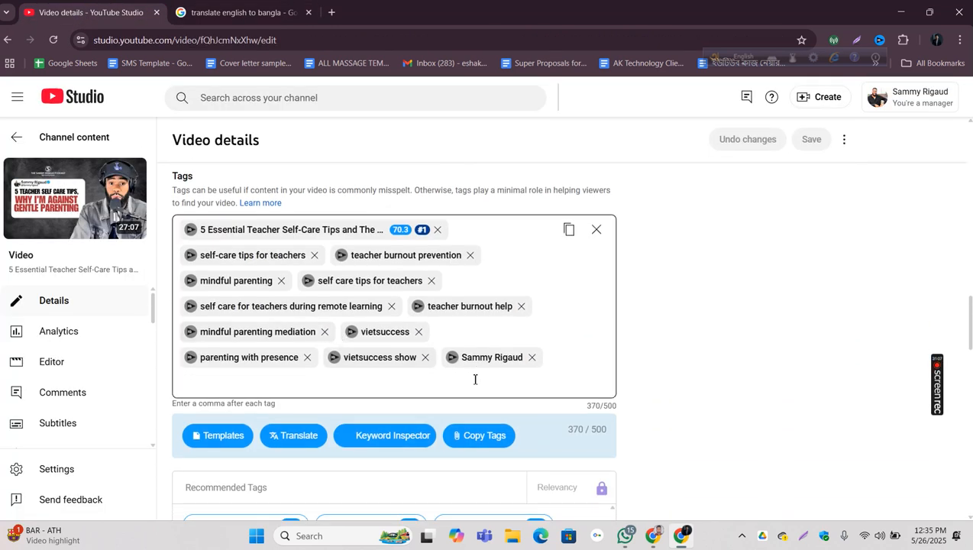
click(248, 376)
right_click(221, 382)
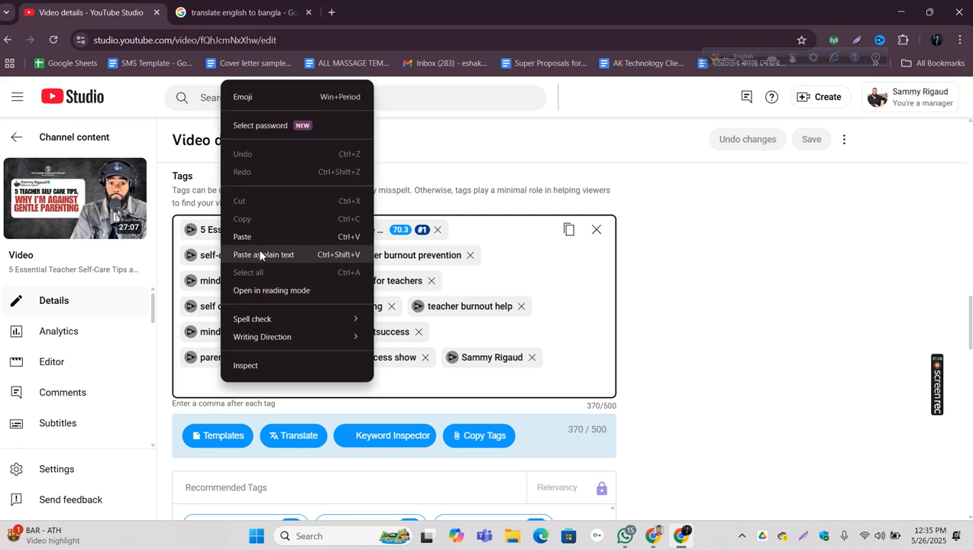
click(256, 237)
scroll(499, 393, down, 1)
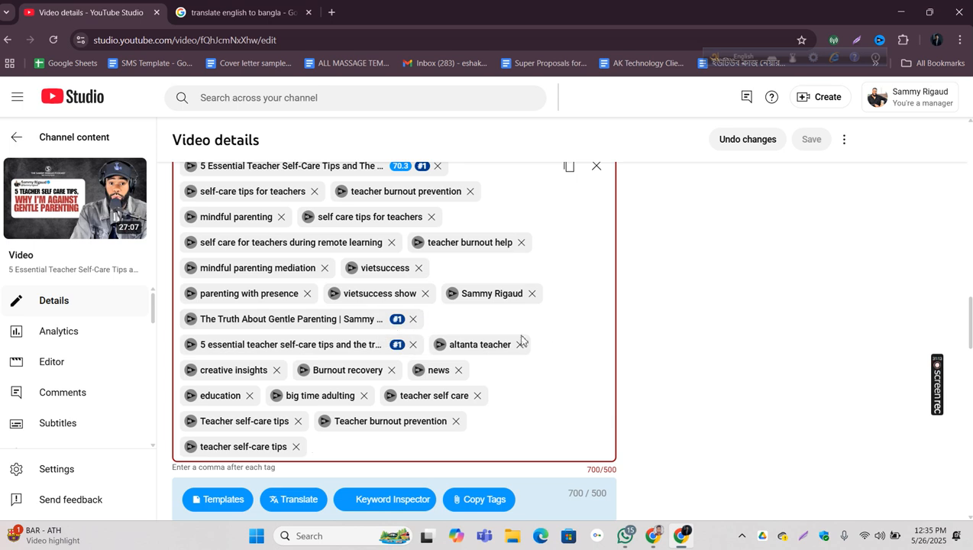
scroll(633, 359, up, 8)
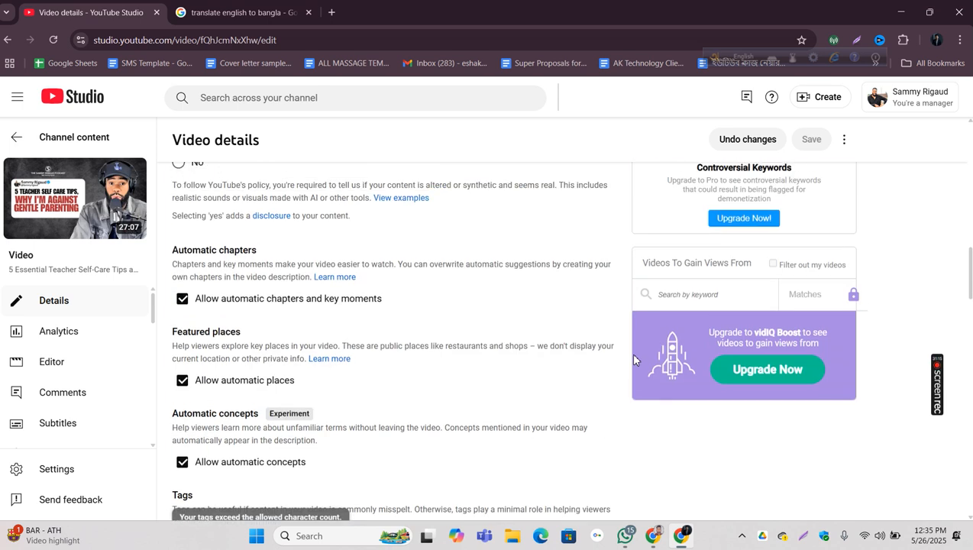
scroll(633, 360, down, 6)
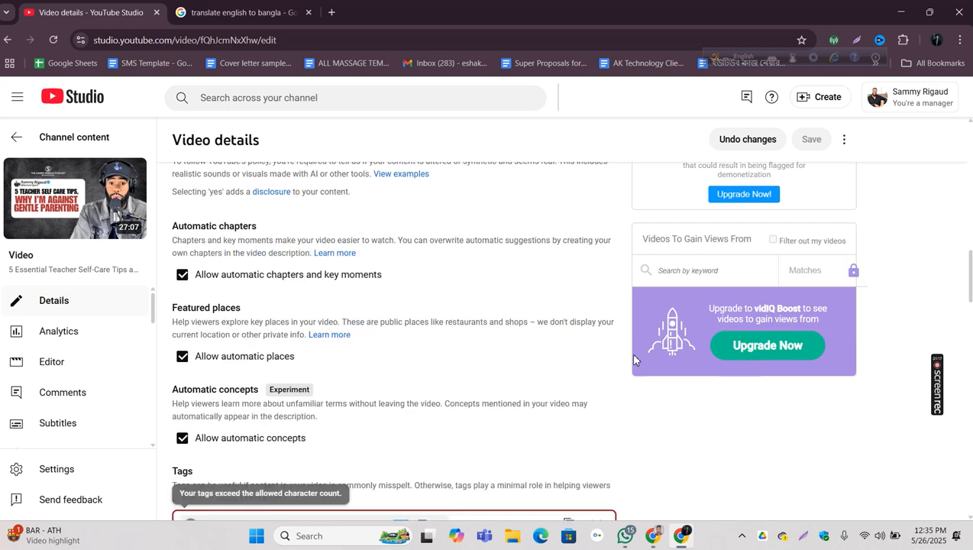
Step: Remove the tags Teacher burnout prevention, teacher self care, altanta teacher, lowercase teacher self-care tips and big time adulting
scroll(634, 360, down, 4)
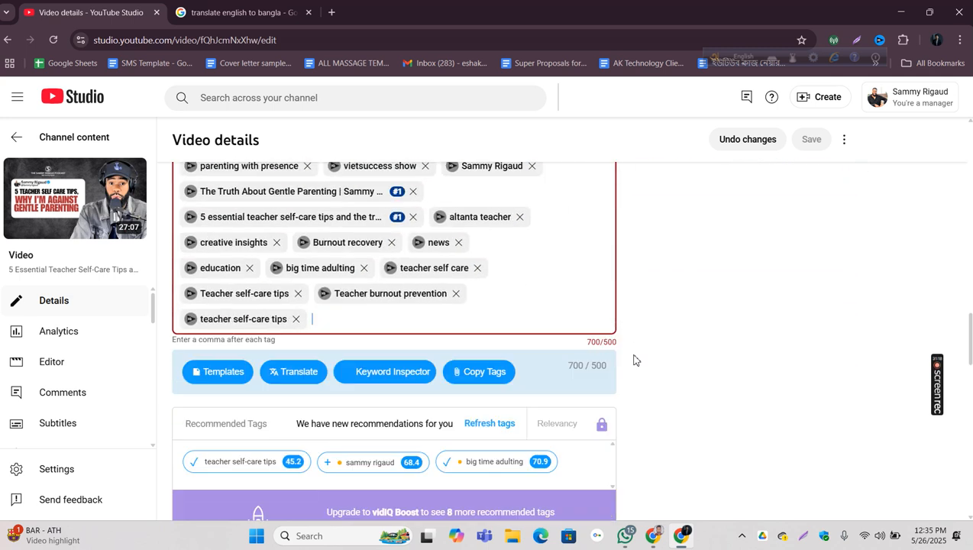
click(455, 294)
click(476, 269)
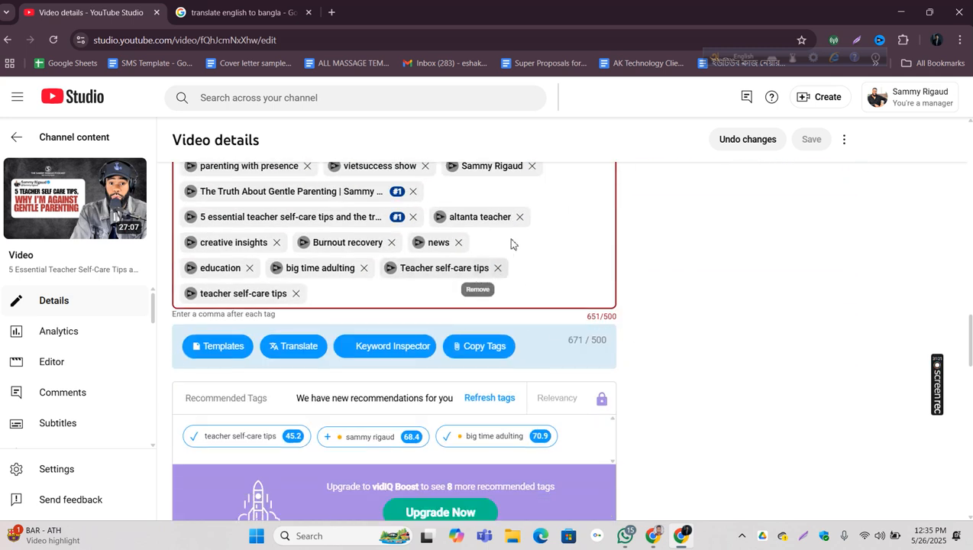
click(520, 217)
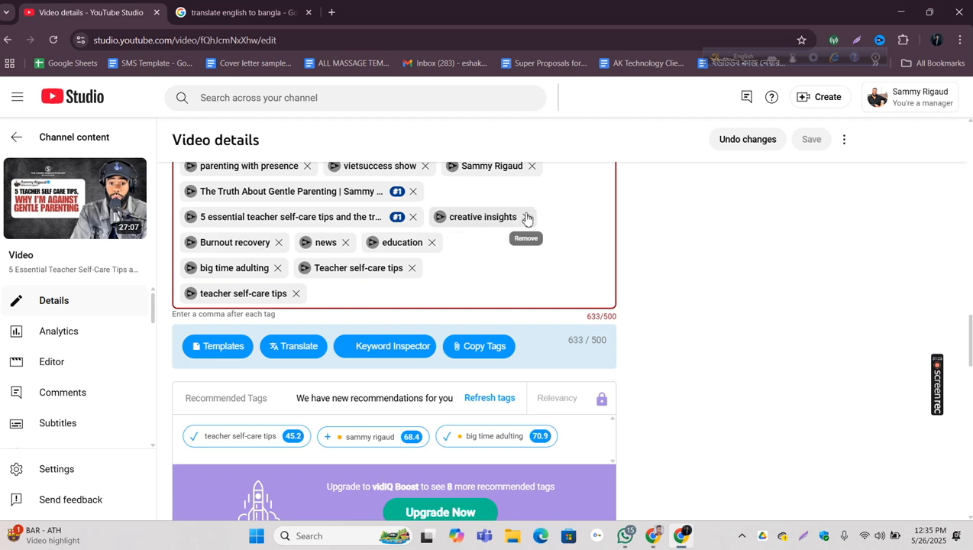
click(297, 294)
click(277, 268)
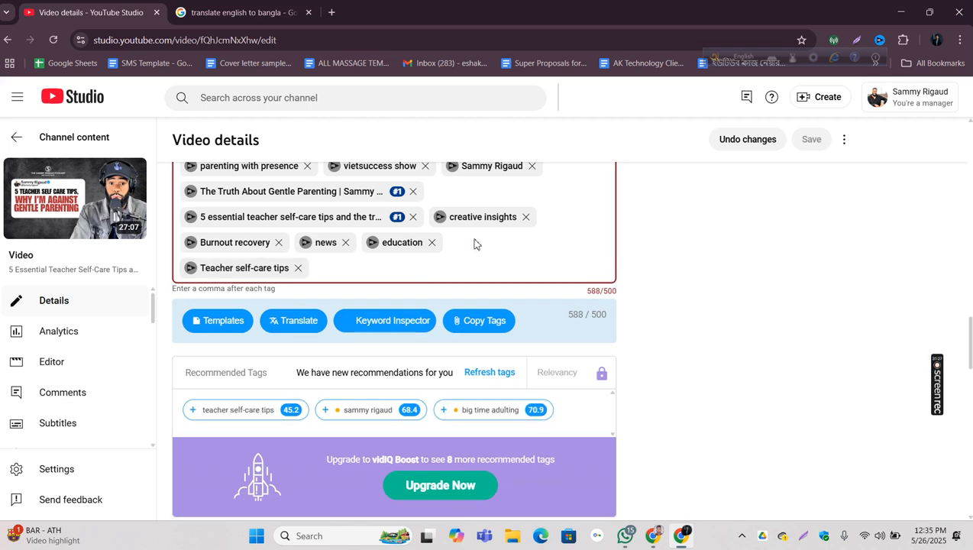
Step: Remove the tags creative insights, Burnout recovery, news, education, the creator's name and vietsuccess show to meet the 500-character limit
click(526, 217)
click(525, 219)
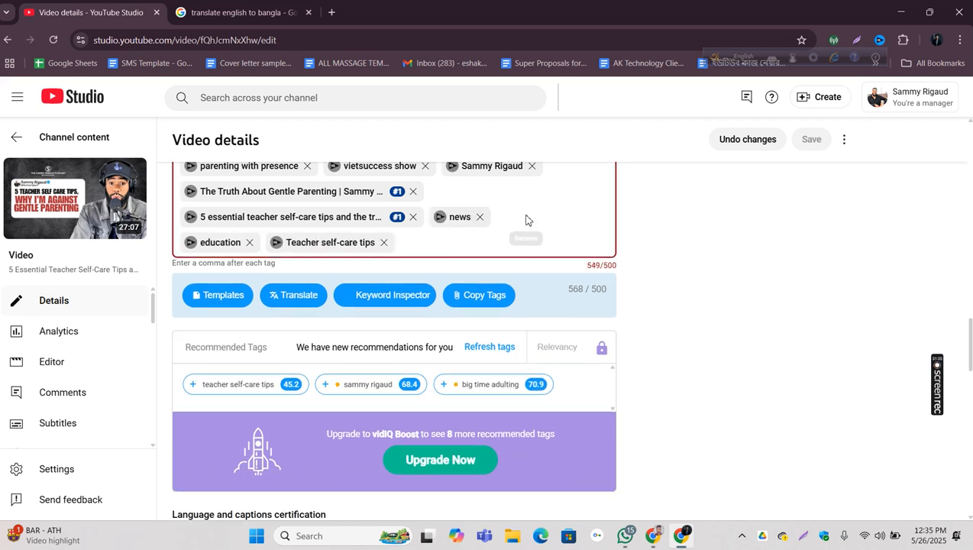
click(480, 218)
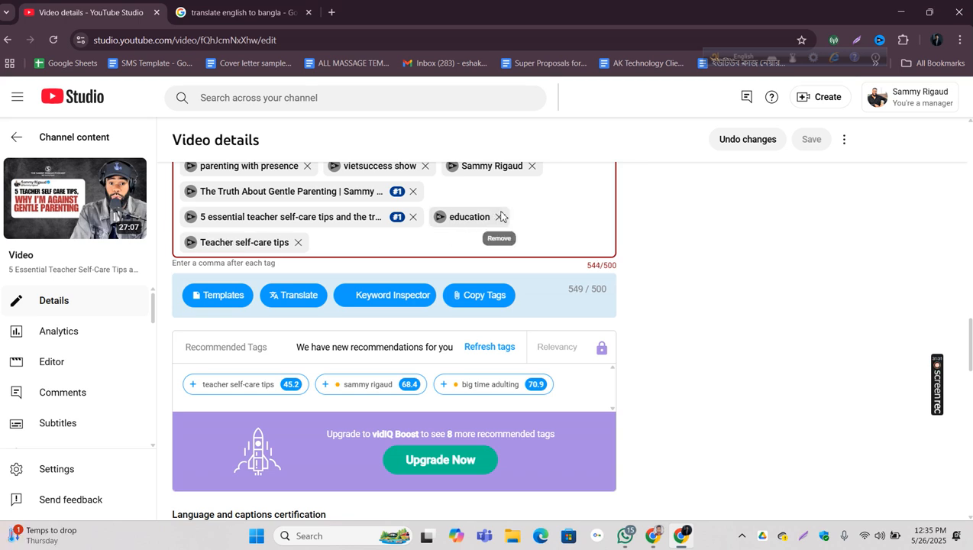
click(501, 217)
click(532, 166)
scroll(513, 231, up, 2)
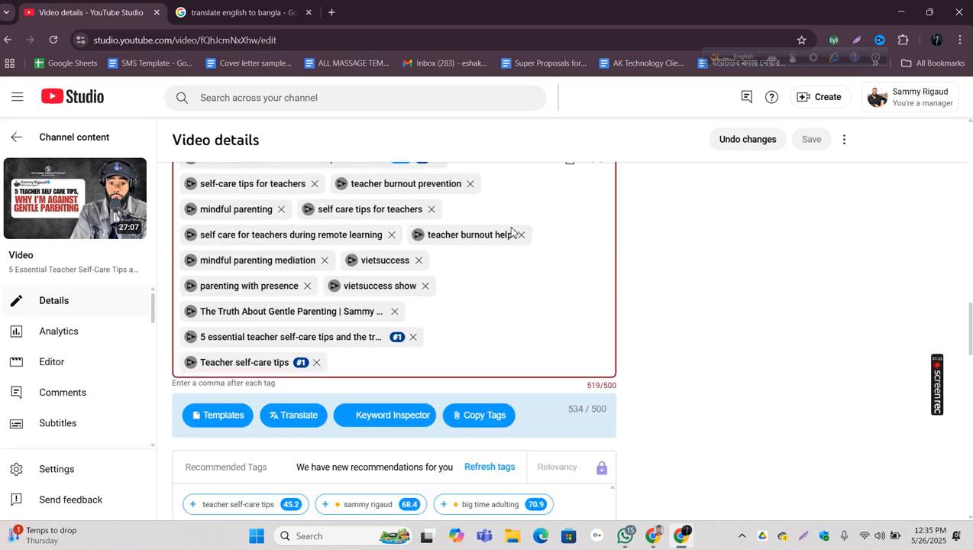
scroll(513, 231, up, 2)
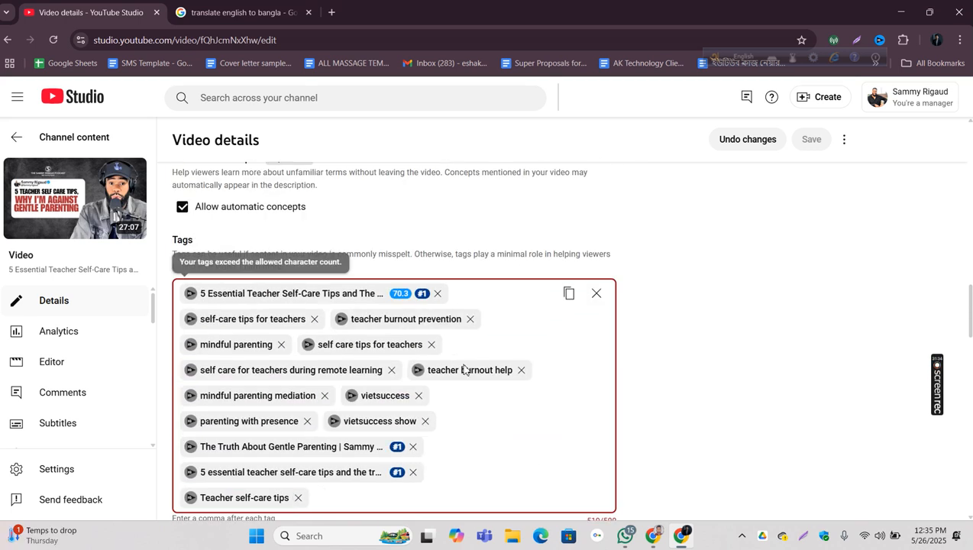
click(426, 422)
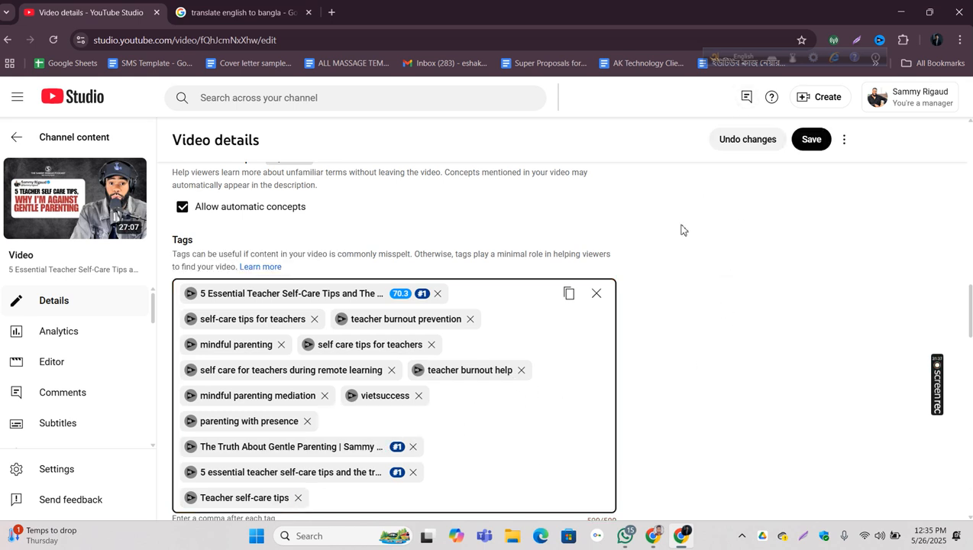
Step: Examine the ranked tags rating in the vidIQ SEO score against the rank badges in the tag list
scroll(679, 315, down, 1)
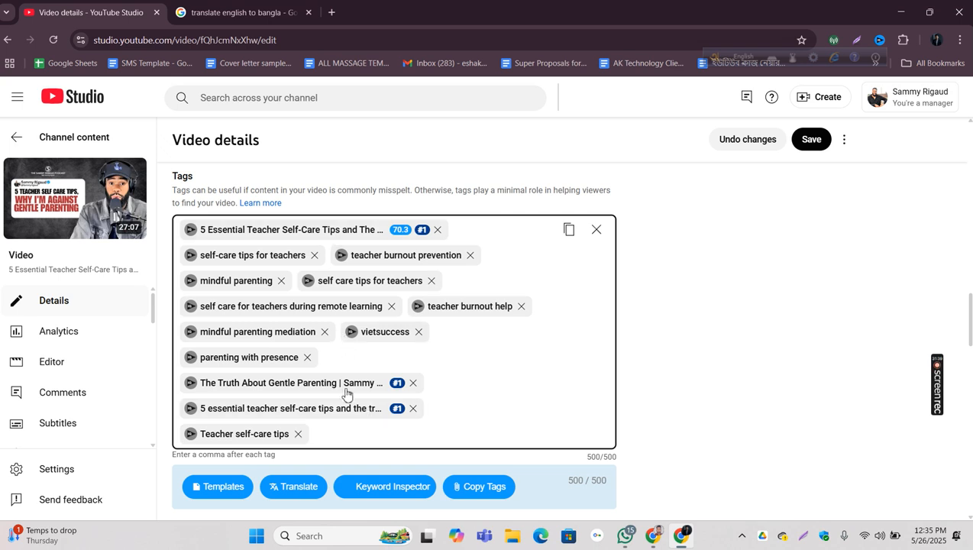
scroll(746, 277, up, 10)
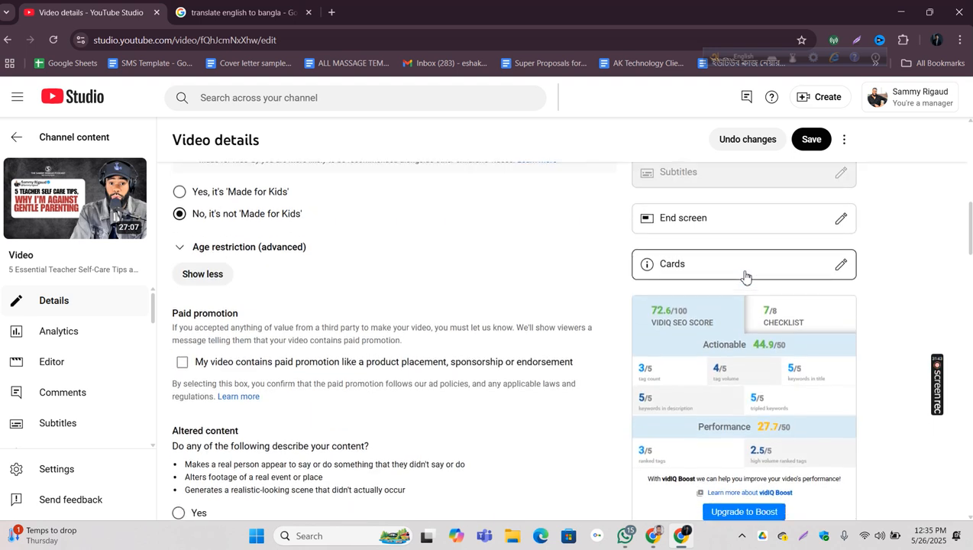
scroll(746, 277, down, 4)
mouse_move(641, 208)
mouse_down()
mouse_move(628, 212)
mouse_move(649, 215)
mouse_move(640, 208)
mouse_up()
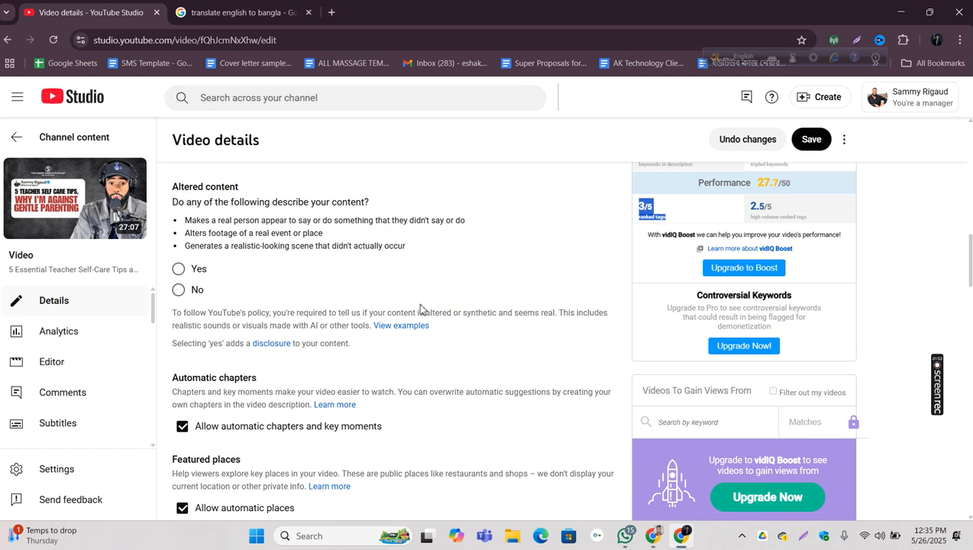
click(685, 227)
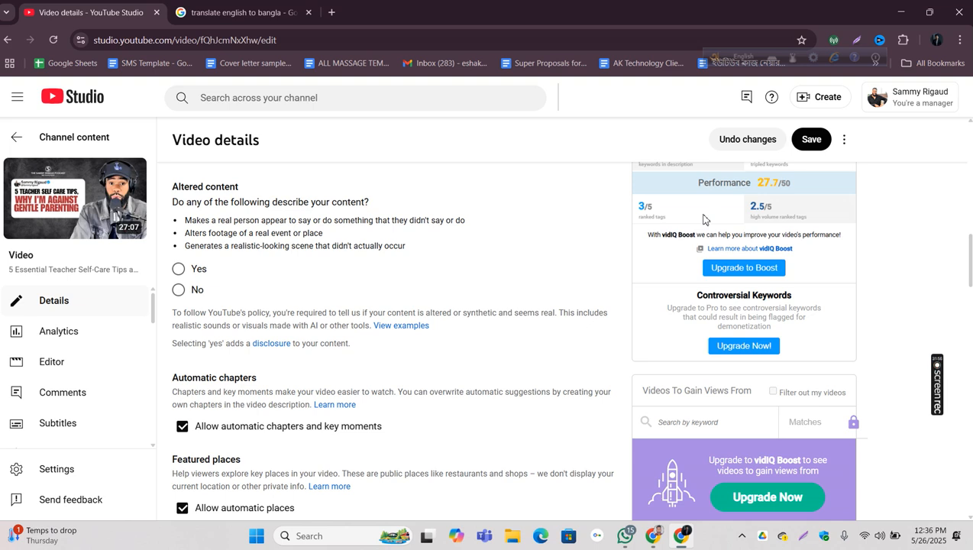
drag(654, 213, 626, 211)
scroll(488, 227, down, 7)
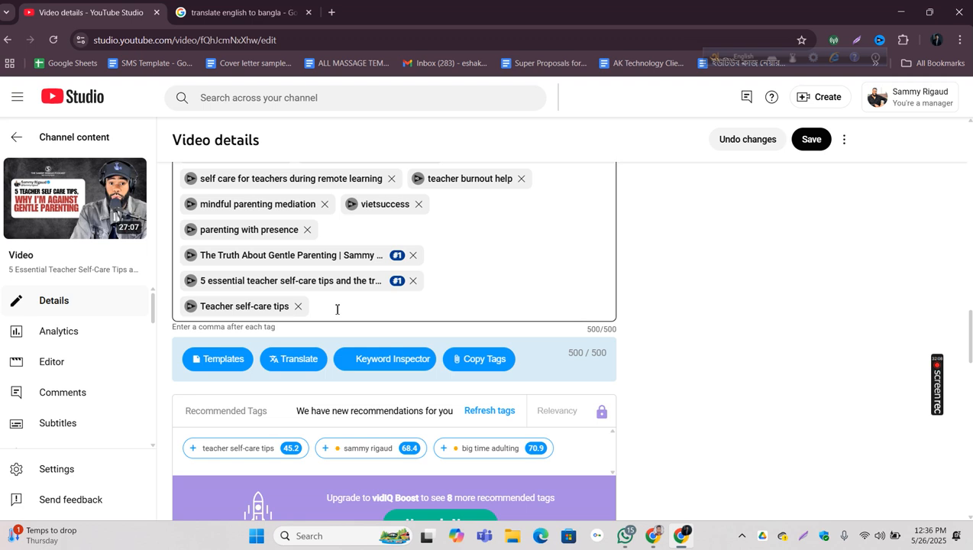
scroll(730, 344, up, 5)
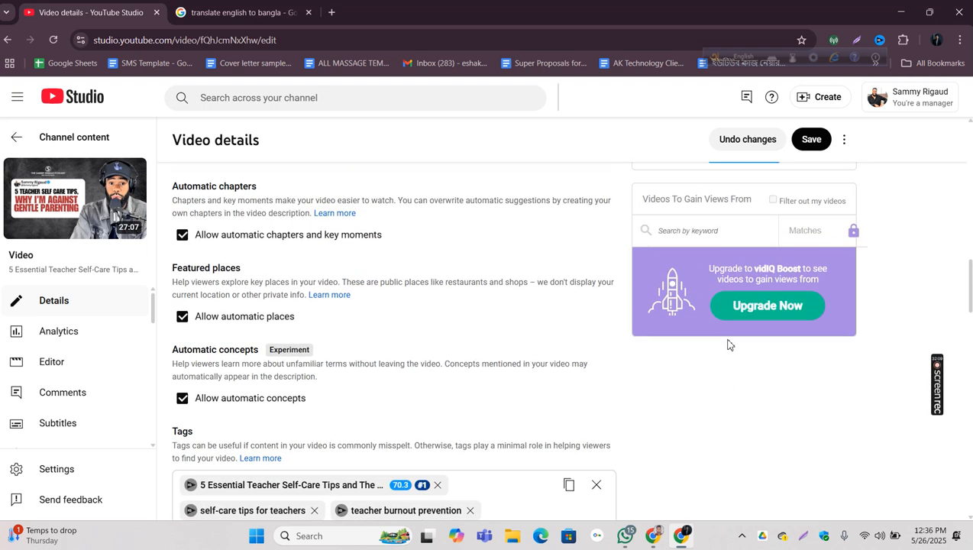
scroll(730, 343, up, 4)
scroll(776, 300, down, 1)
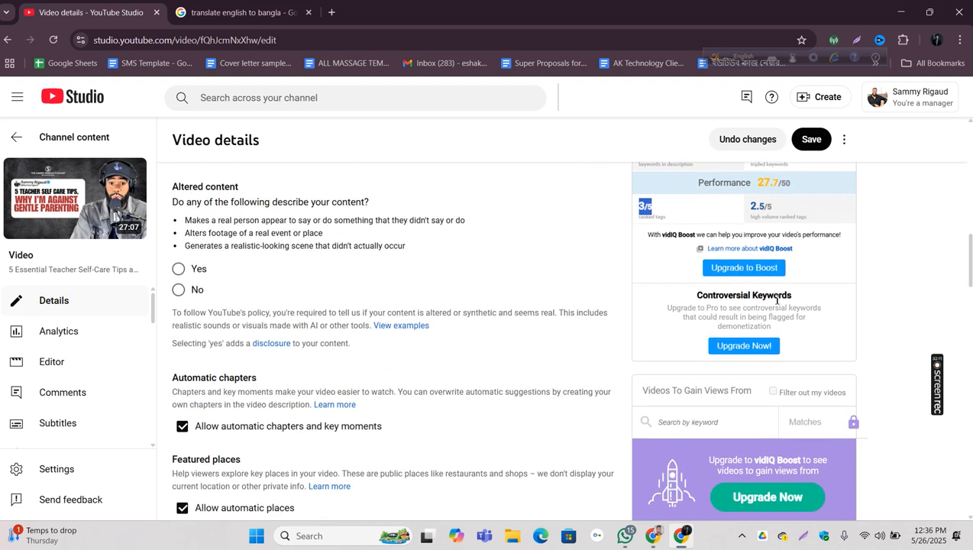
Step: Highlight and examine the high volume ranked tags rating under Performance in the vidIQ SEO score
scroll(777, 299, up, 3)
drag(825, 412, 742, 407)
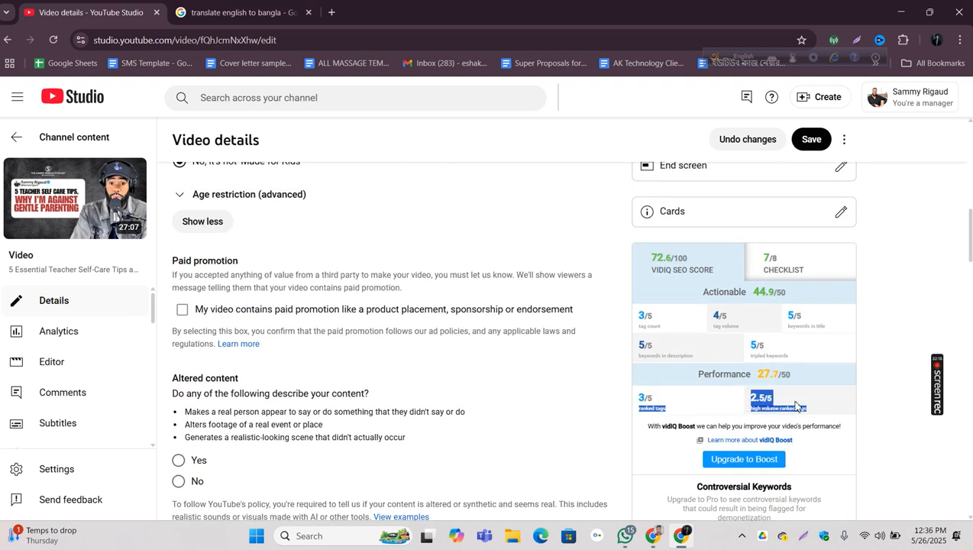
click(823, 407)
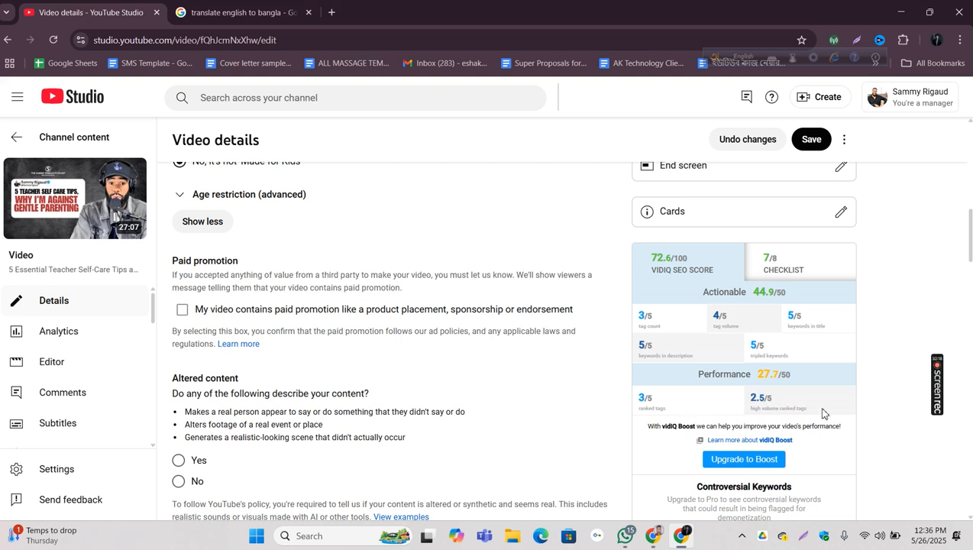
drag(824, 414, 746, 404)
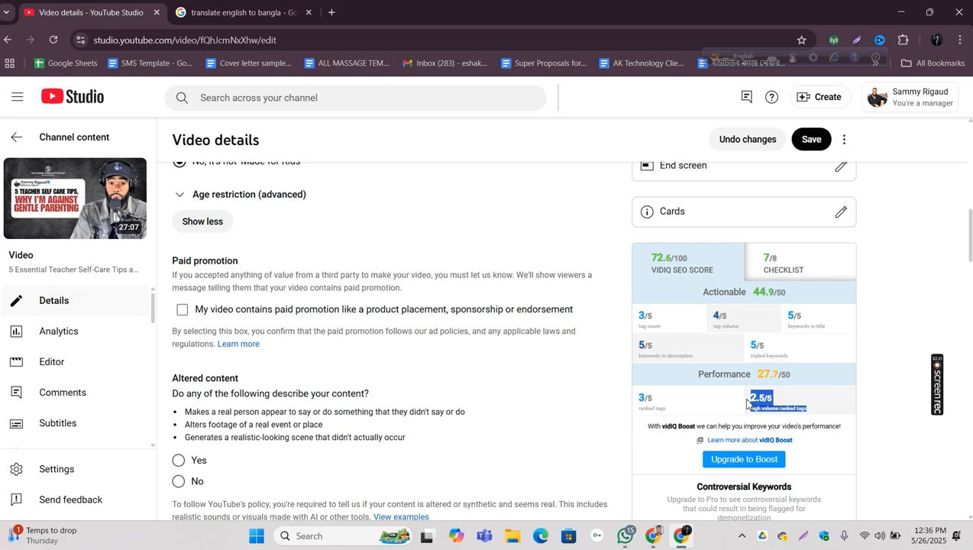
click(829, 410)
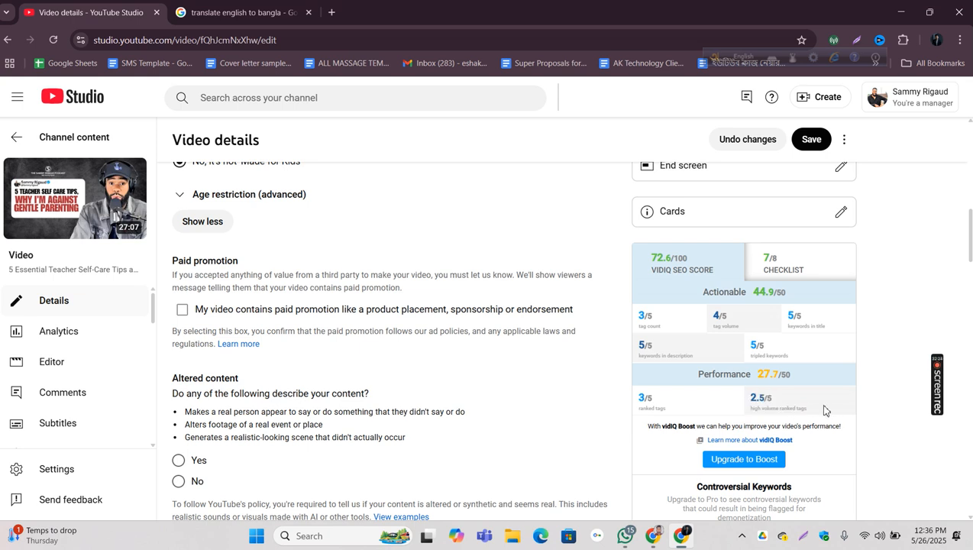
drag(749, 409, 814, 417)
click(814, 417)
Step: Inspect the tag "mindful parenting" in Keyword Inspector, review its scores and related keywords, and close the inspector
scroll(389, 365, down, 7)
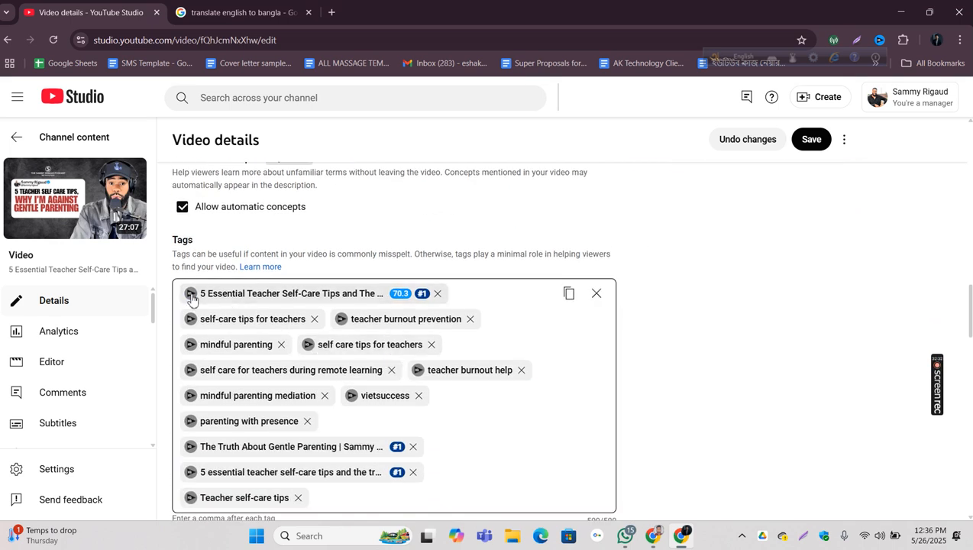
click(190, 345)
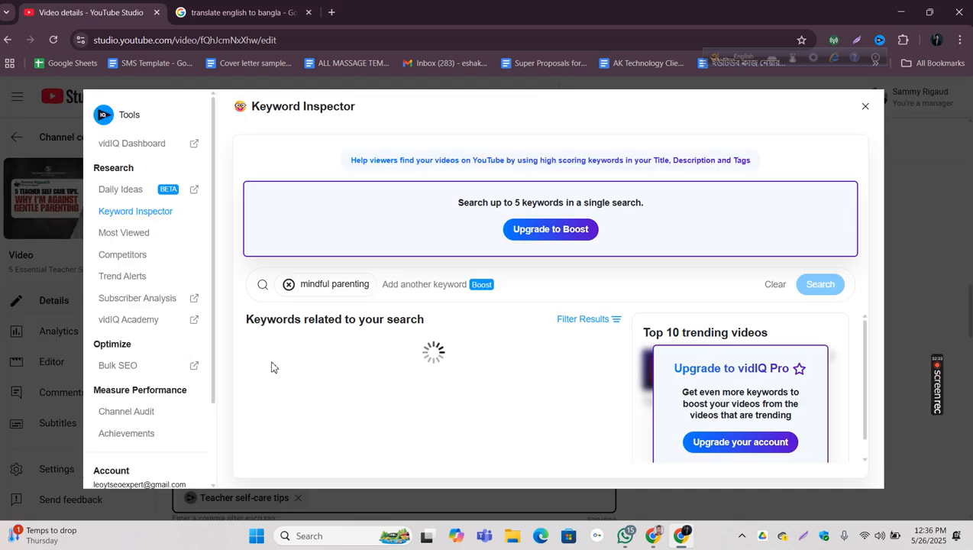
scroll(547, 367, down, 2)
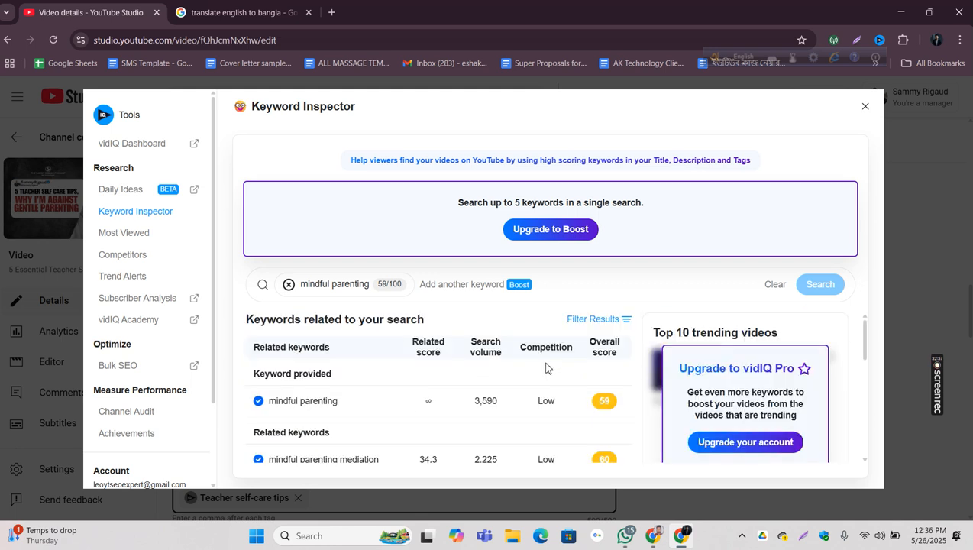
scroll(344, 449, down, 2)
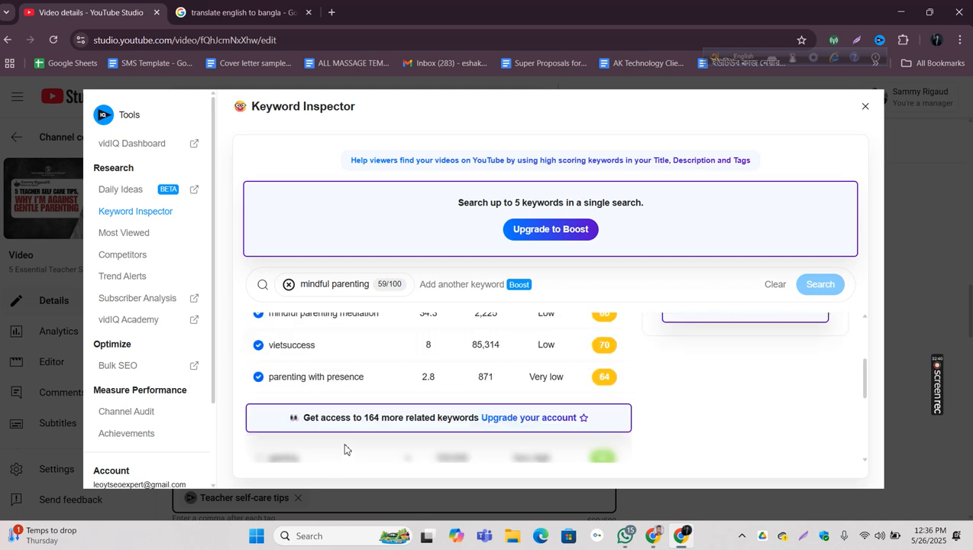
scroll(344, 449, down, 2)
click(864, 107)
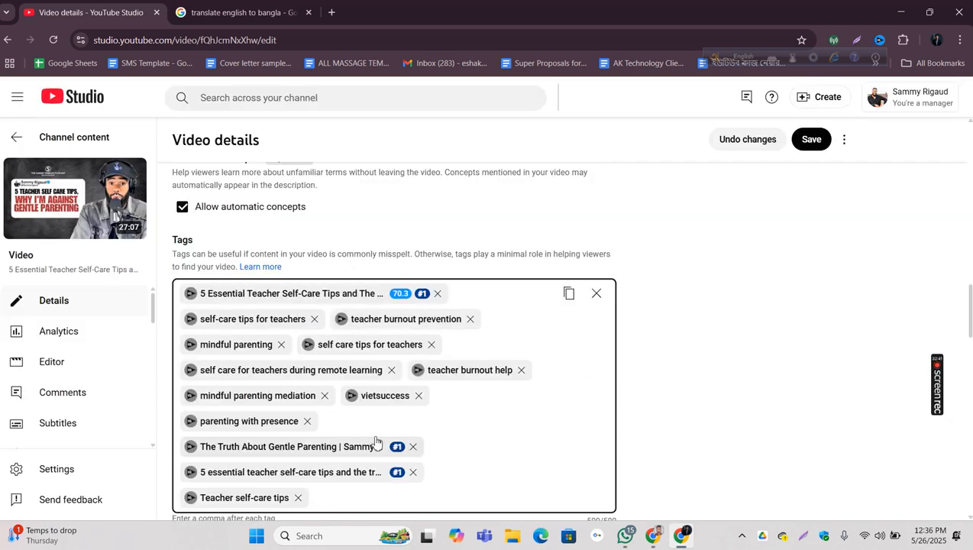
Step: Recheck the high volume ranked tags rating and compare it with the video's current tags
scroll(680, 401, up, 6)
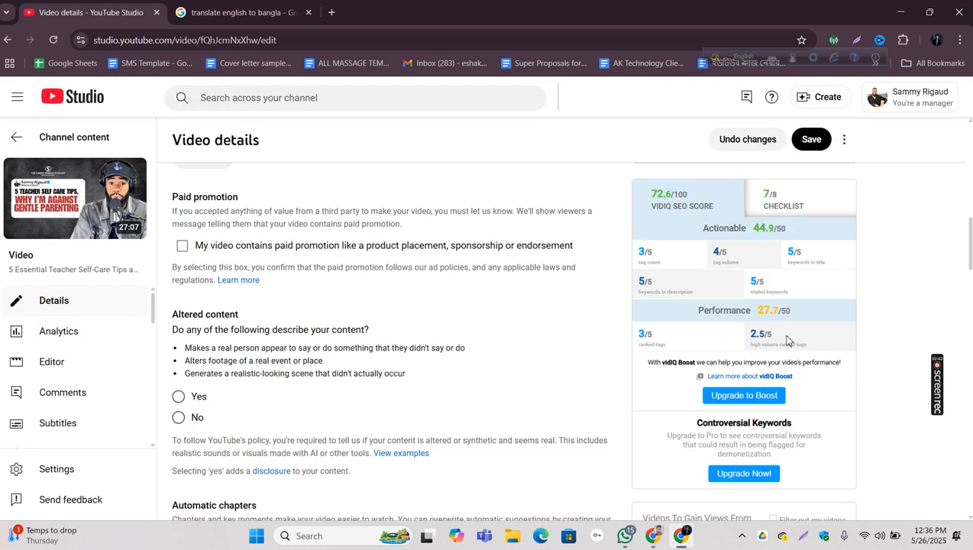
drag(748, 338, 773, 337)
scroll(512, 283, down, 3)
scroll(506, 292, down, 6)
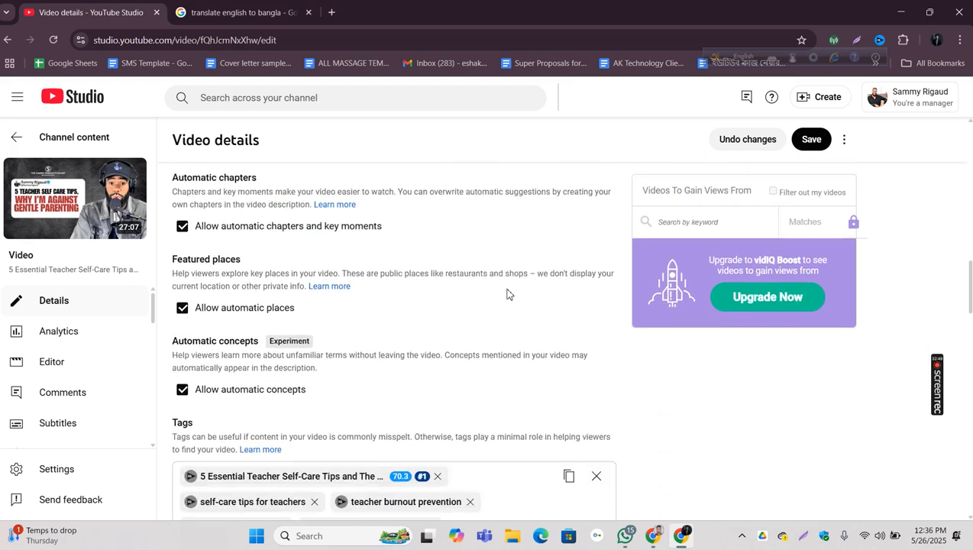
scroll(759, 274, up, 9)
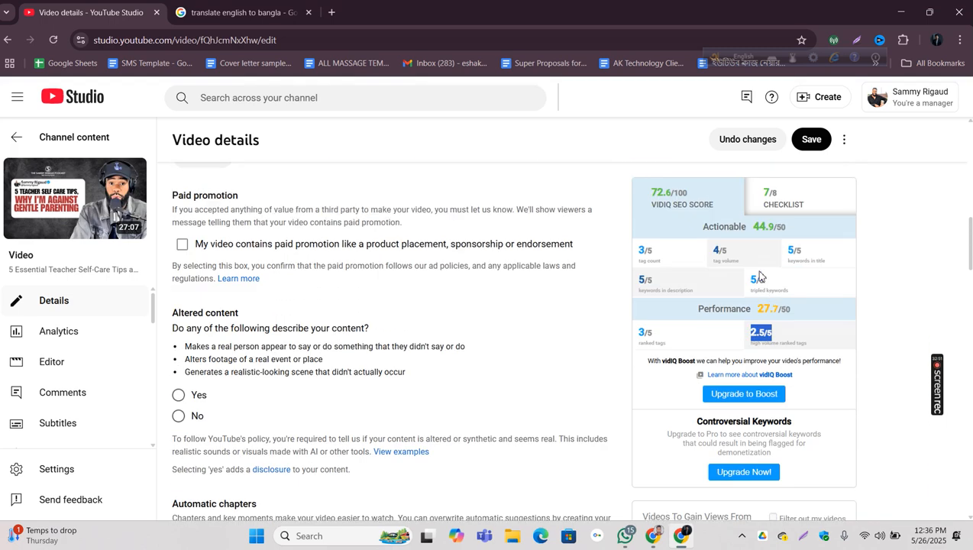
drag(778, 343, 735, 348)
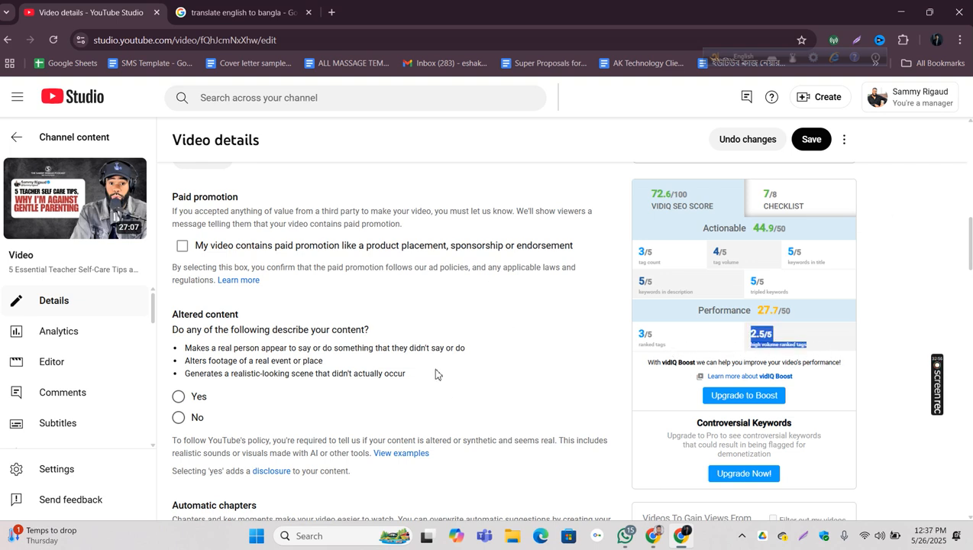
scroll(430, 372, down, 8)
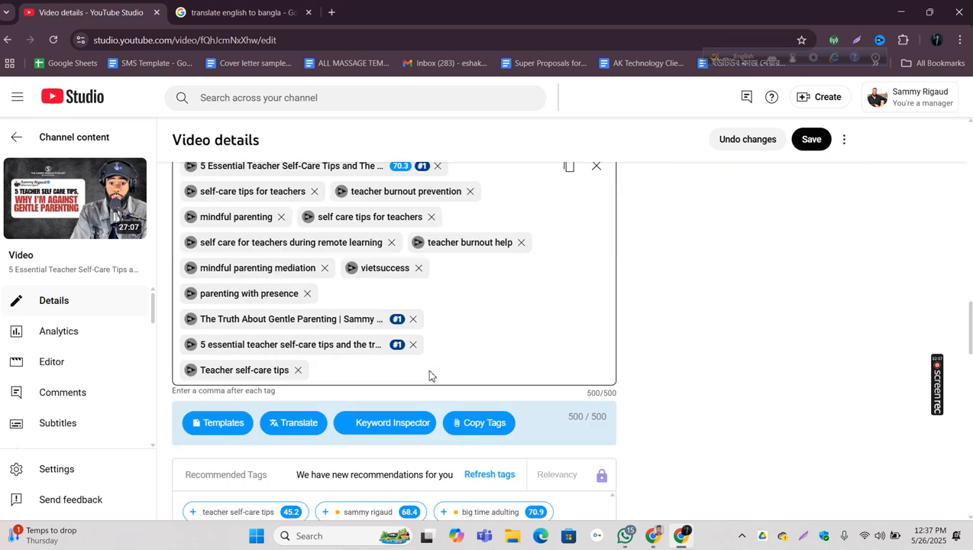
Step: Remove the second full-title tag, the "The Truth About Gentle Parenting" tag and the "Teacher self-care tips" tag from the video's tags
click(413, 347)
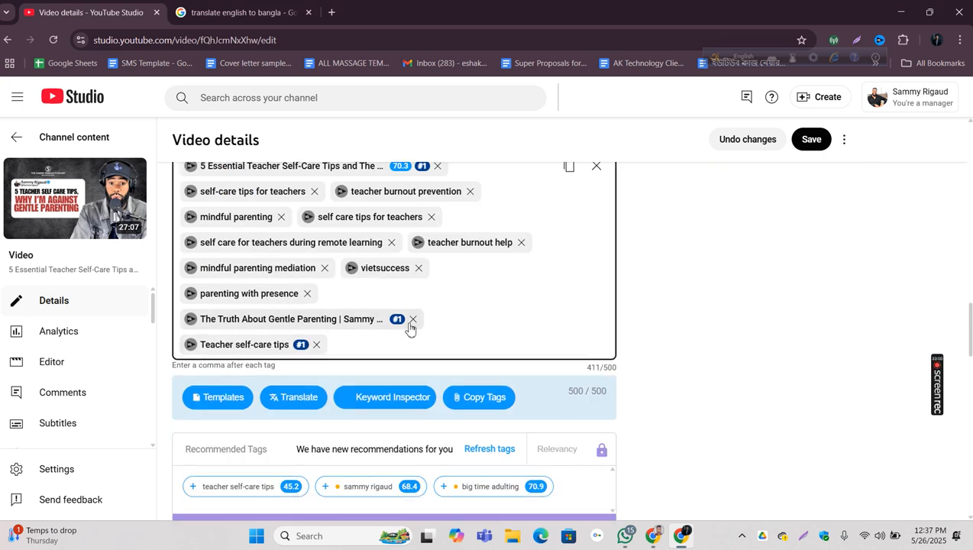
click(412, 319)
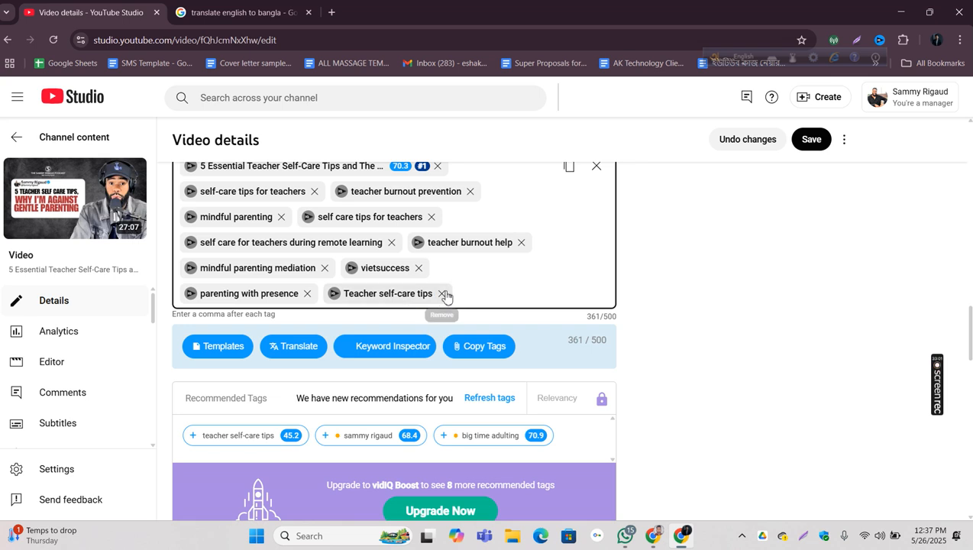
click(446, 293)
Step: Copy all remaining tags and paste them as source text into an English-to-Bangla translation page in a new browser tab
scroll(447, 292, up, 3)
click(568, 357)
click(304, 13)
click(331, 12)
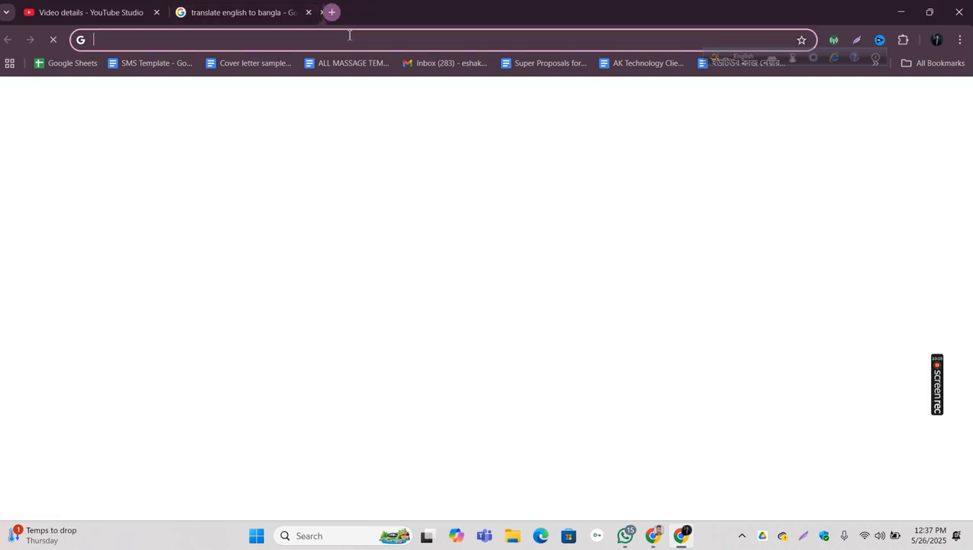
click(337, 39)
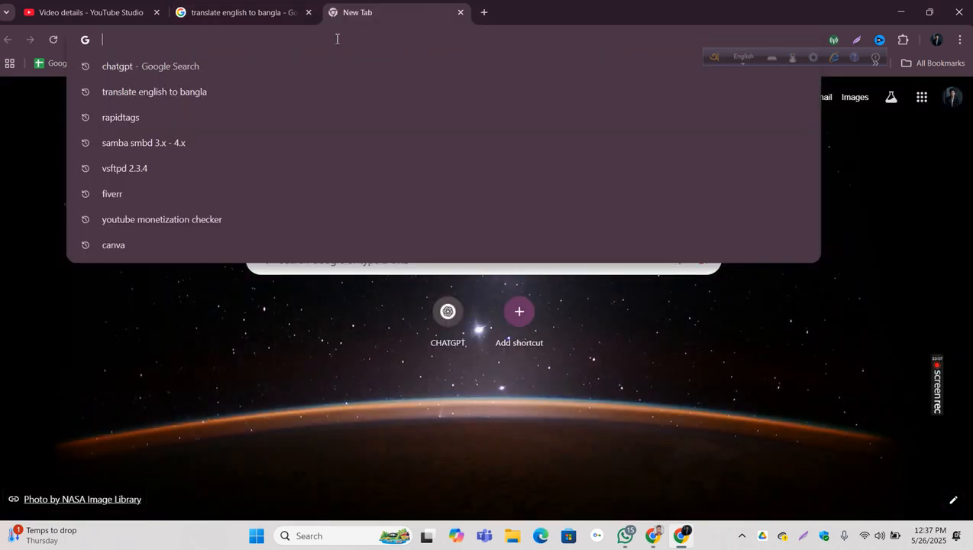
click(282, 90)
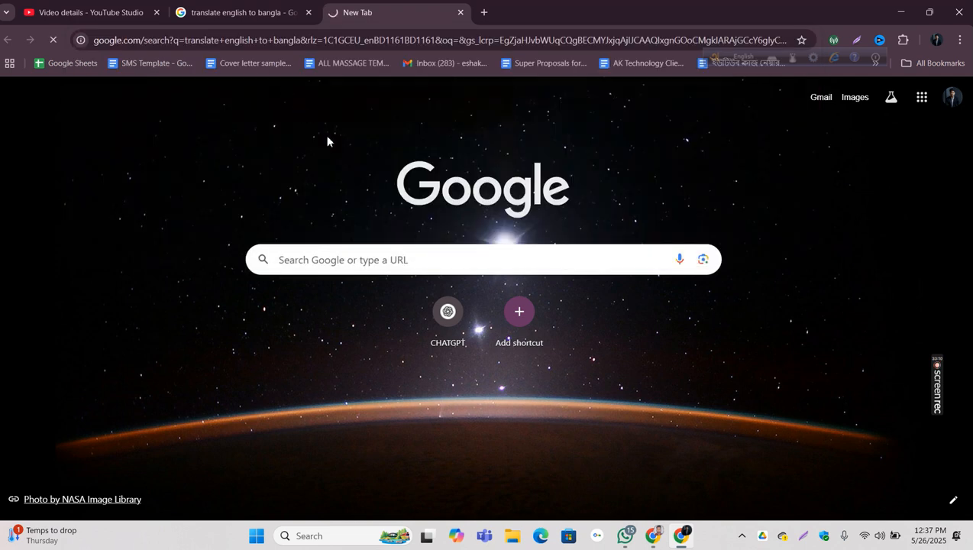
right_click(195, 239)
click(221, 375)
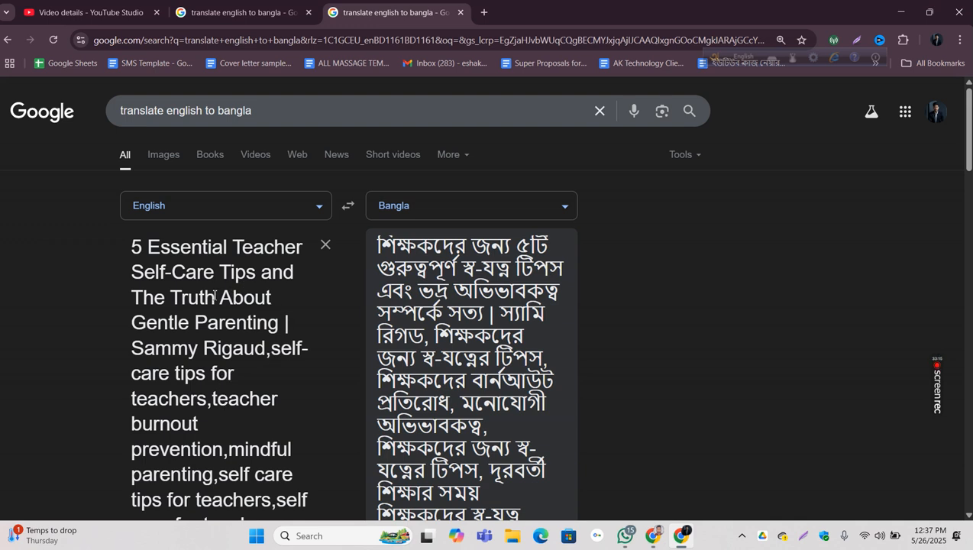
Step: Delete the full video title at the start of the pasted list so it begins with "self-care tips for teachers"
drag(268, 351, 144, 246)
click(142, 246)
key(BackSpace)
key(BackSpace)
key(BackSpace)
key(BackSpace)
key(BackSpace)
key(BackSpace)
key(BackSpace)
key(BackSpace)
key(BackSpace)
key(BackSpace)
key(BackSpace)
key(BackSpace)
key(BackSpace)
key(BackSpace)
key(BackSpace)
key(BackSpace)
key(BackSpace)
key(BackSpace)
key(BackSpace)
key(BackSpace)
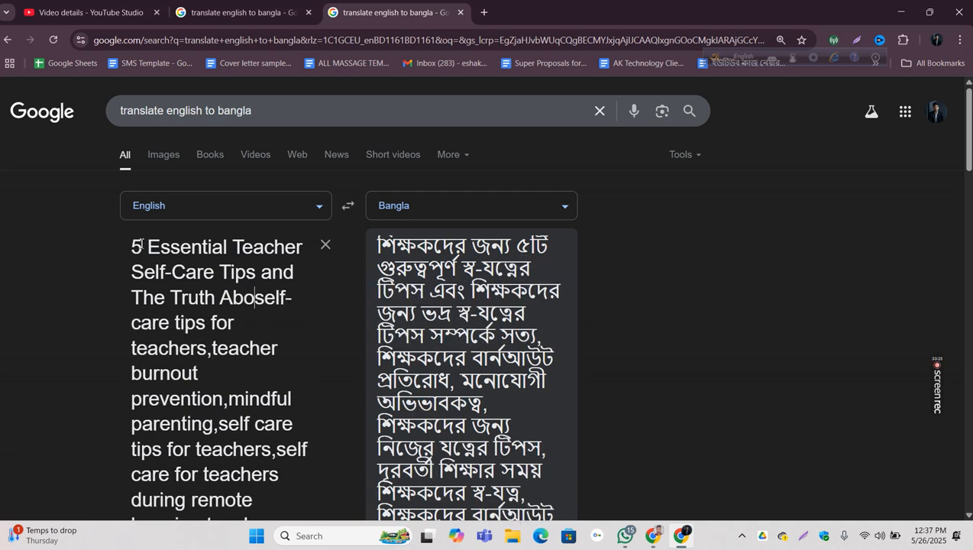
key(BackSpace)
key(BackSpace)
key(BackSpace)
key(BackSpace)
key(BackSpace)
key(BackSpace)
key(BackSpace)
key(BackSpace)
key(BackSpace)
key(BackSpace)
key(BackSpace)
key(BackSpace)
key(BackSpace)
key(BackSpace)
key(BackSpace)
key(BackSpace)
key(BackSpace)
key(BackSpace)
key(BackSpace)
key(BackSpace)
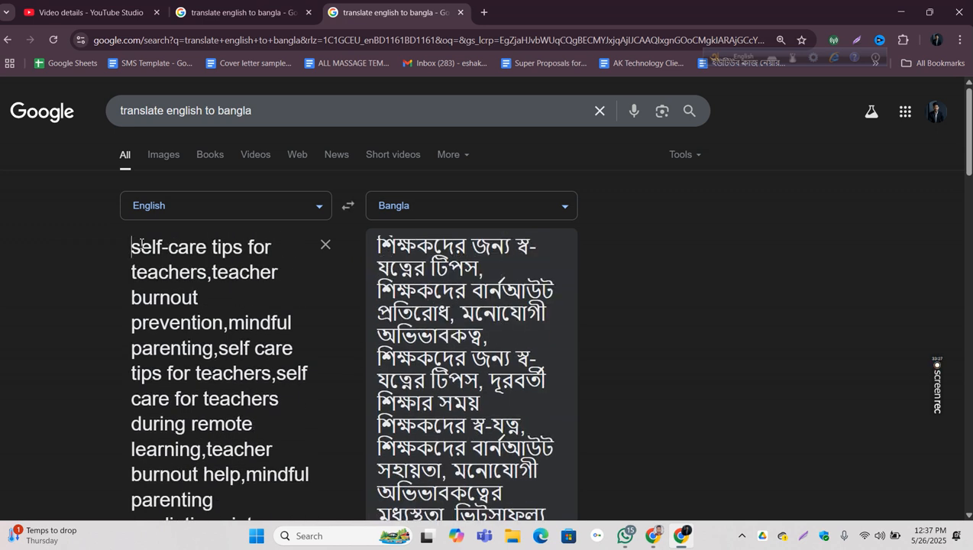
Step: Copy the original tag list kept in the first translation page and replace all of the video's current tags with it
key(ctrl+shift+Tab)
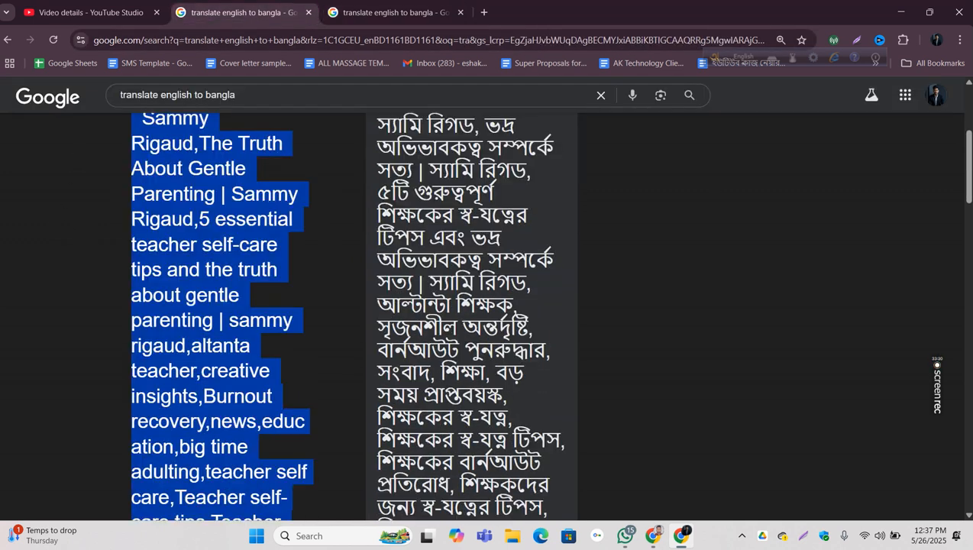
right_click(250, 269)
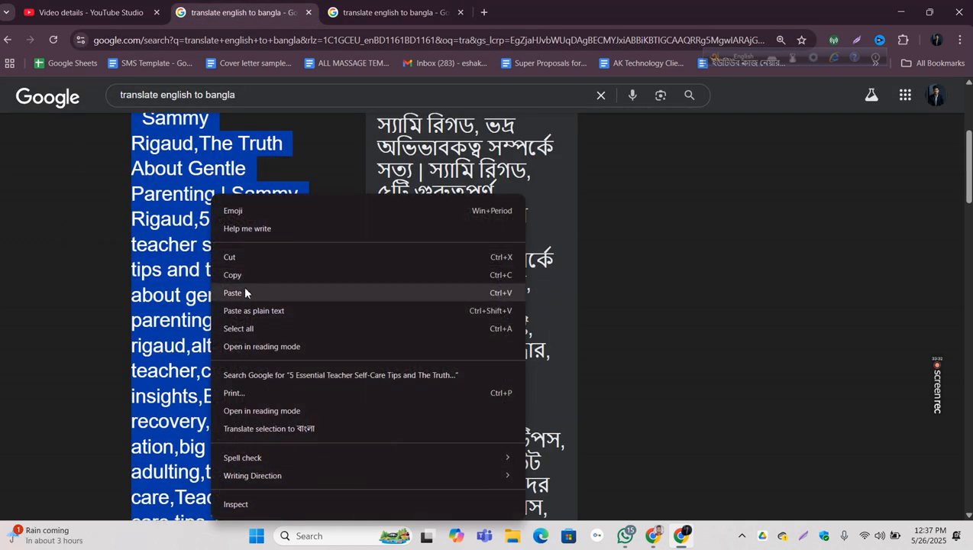
click(247, 275)
key(ctrl+shift+Tab)
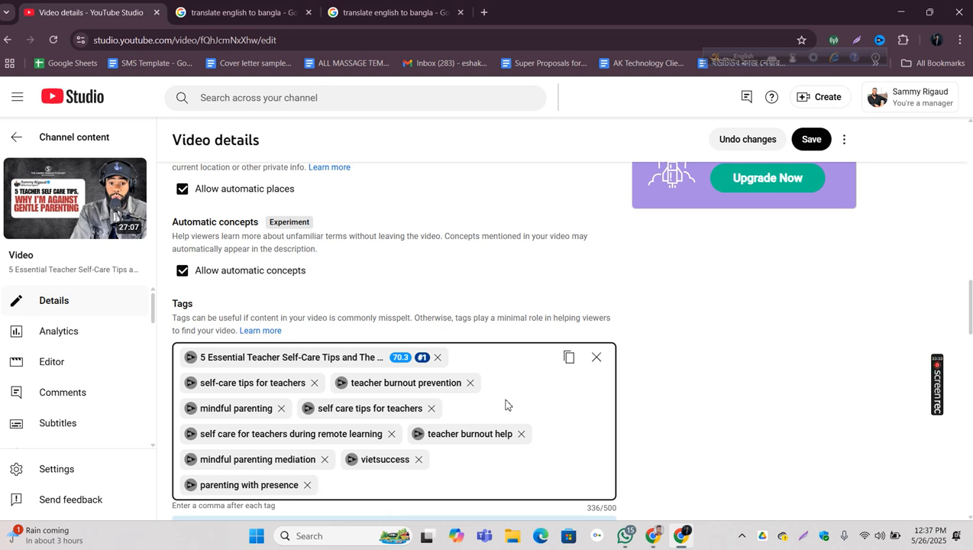
click(597, 357)
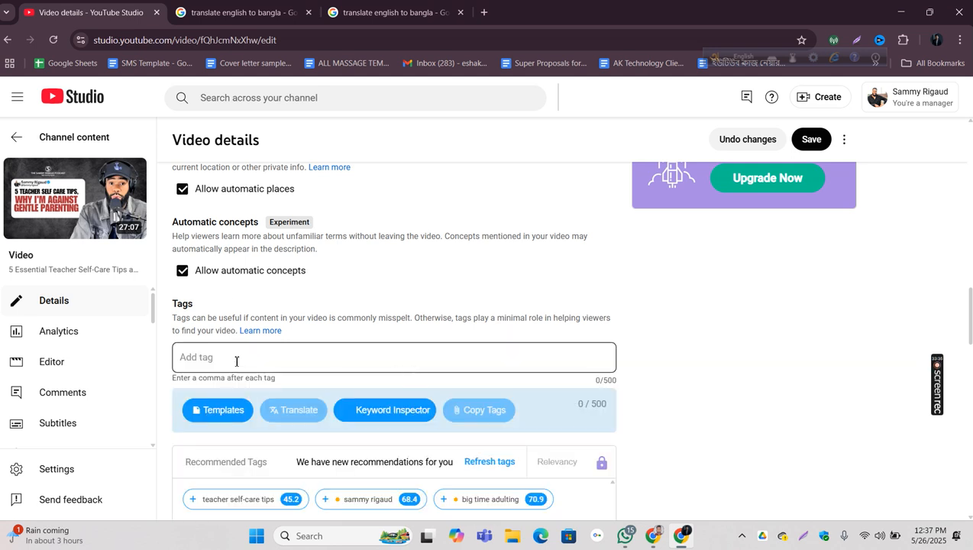
right_click(234, 364)
click(257, 216)
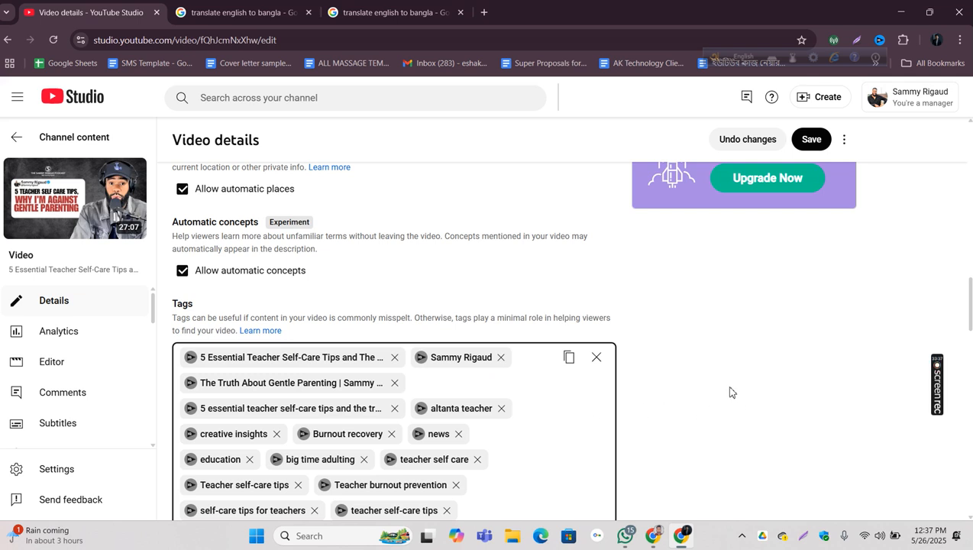
Step: Check the vidIQ SEO score and the rank badges for the restored tag list
scroll(701, 350, up, 1)
scroll(703, 346, down, 3)
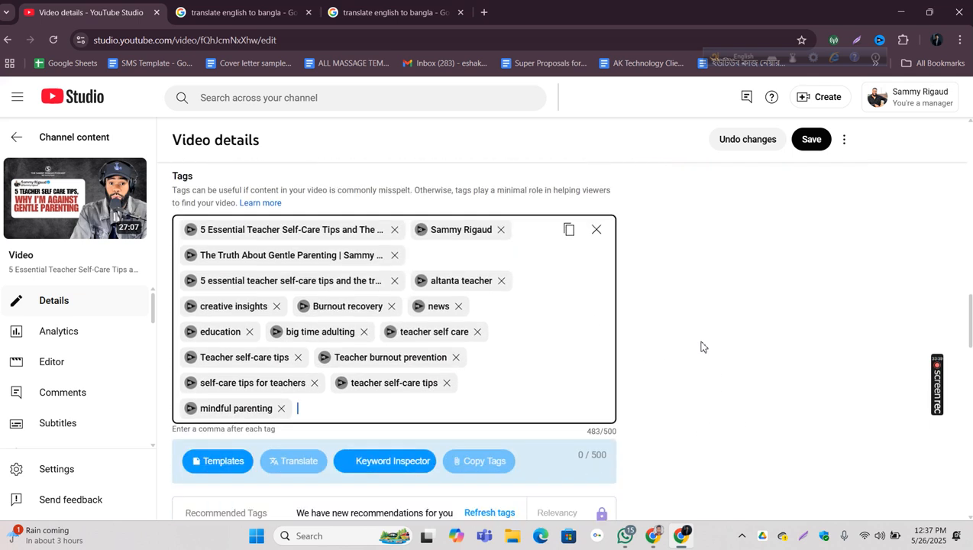
scroll(701, 346, up, 10)
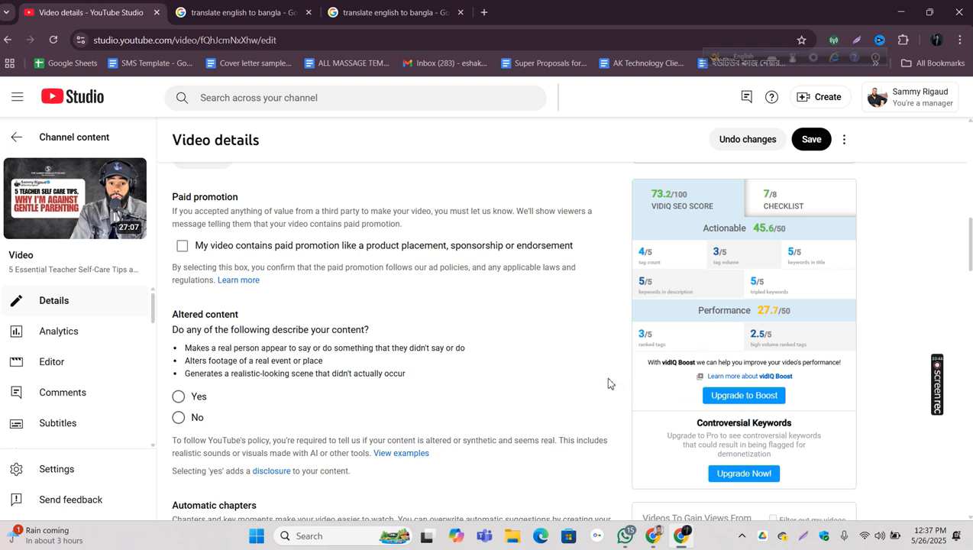
scroll(609, 383, down, 10)
scroll(609, 382, down, 3)
scroll(605, 374, up, 3)
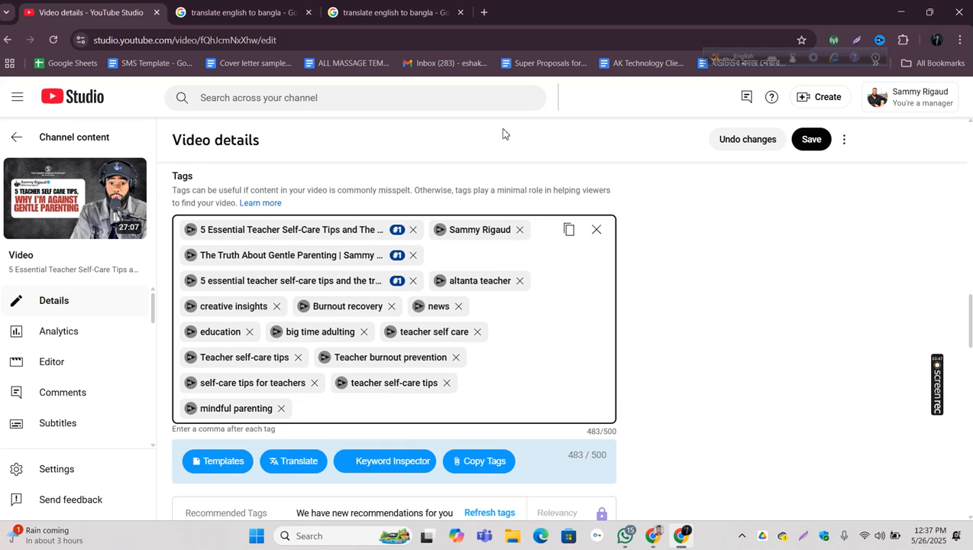
Step: Copy the shortened tag list from the second translation page and append it to the video's tags
click(430, 17)
scroll(305, 248, down, 3)
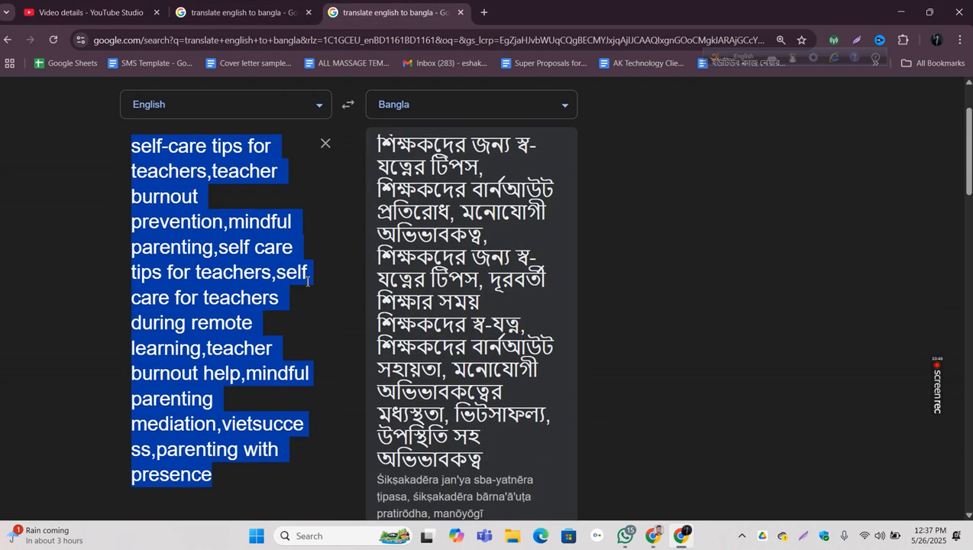
right_click(203, 202)
click(240, 276)
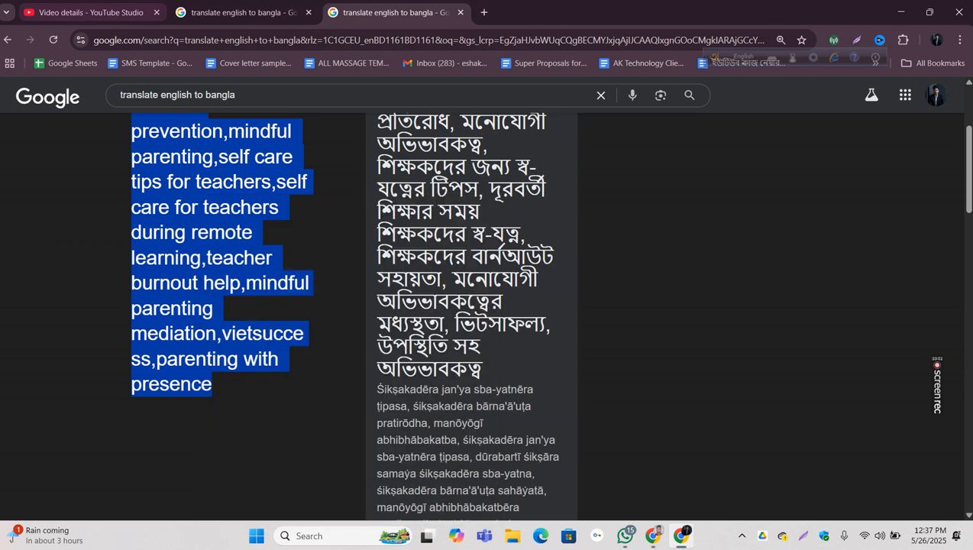
click(84, 12)
right_click(353, 409)
click(390, 260)
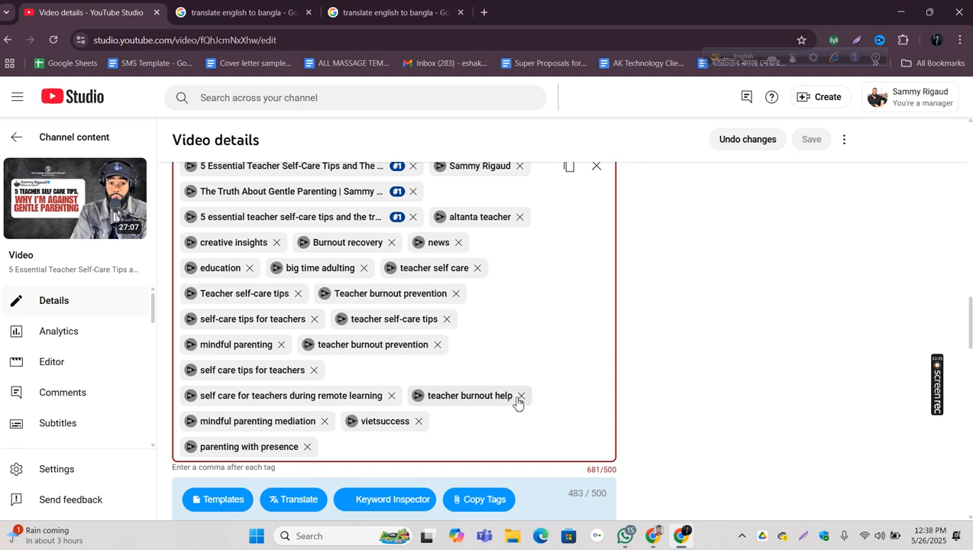
Step: Remove the tags "teacher burnout help", "vietsuccess", "self care for teachers during remote learning", "news" and "parenting with presence"
click(520, 395)
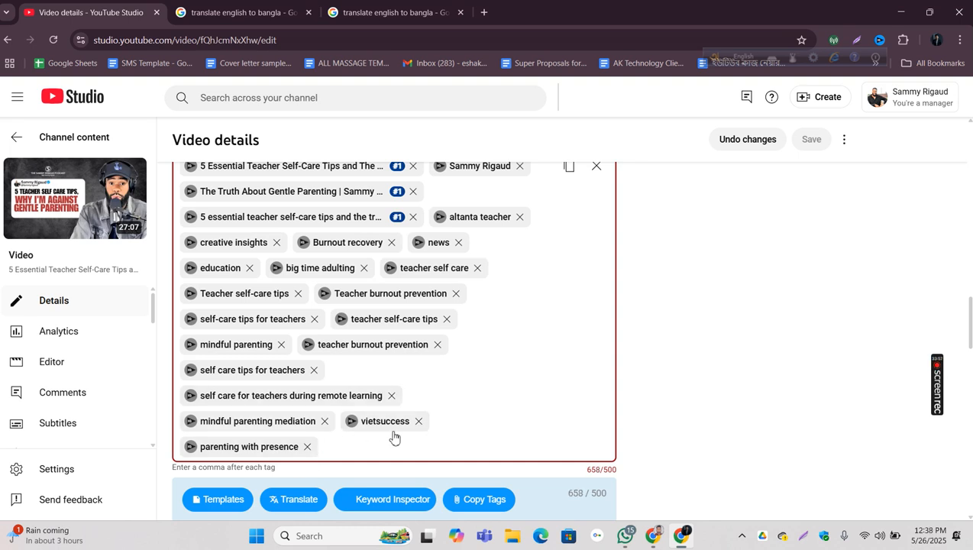
click(419, 421)
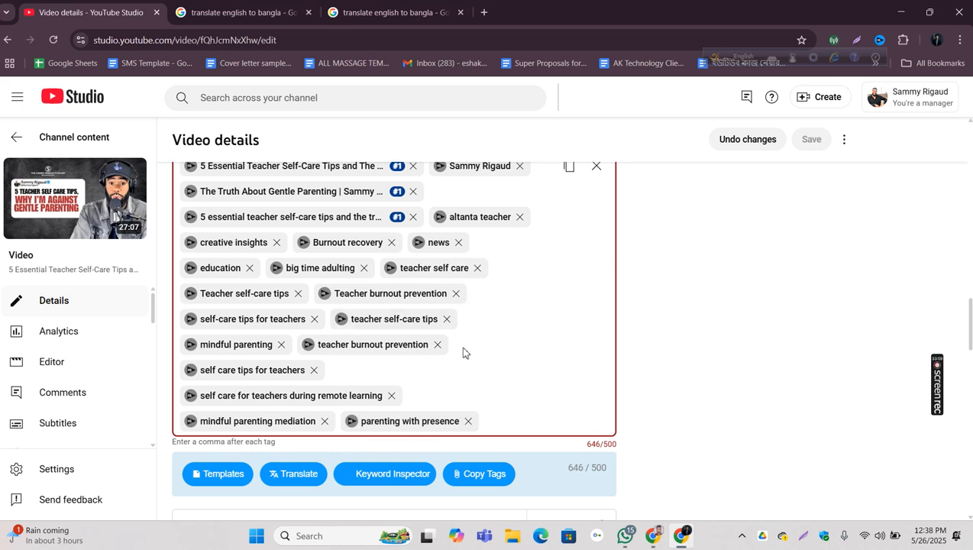
click(390, 397)
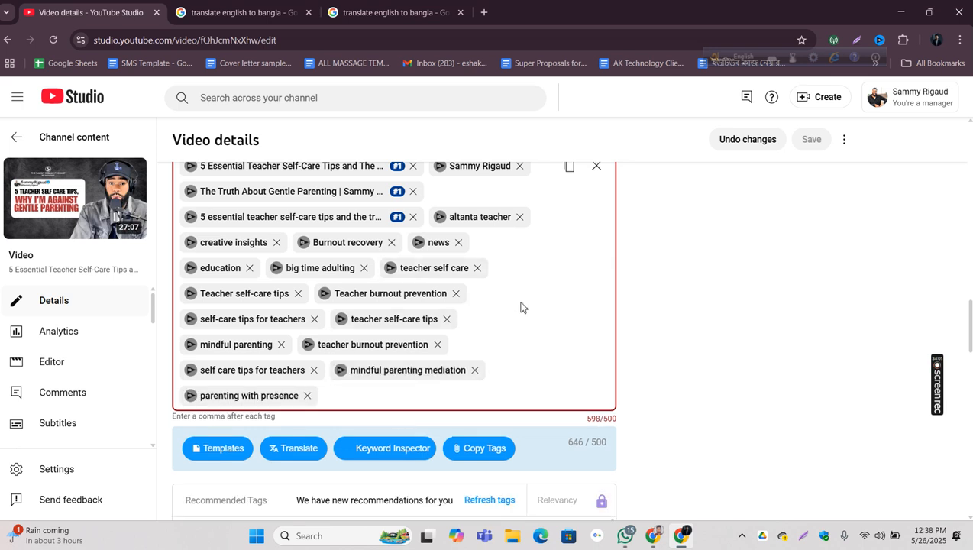
click(459, 243)
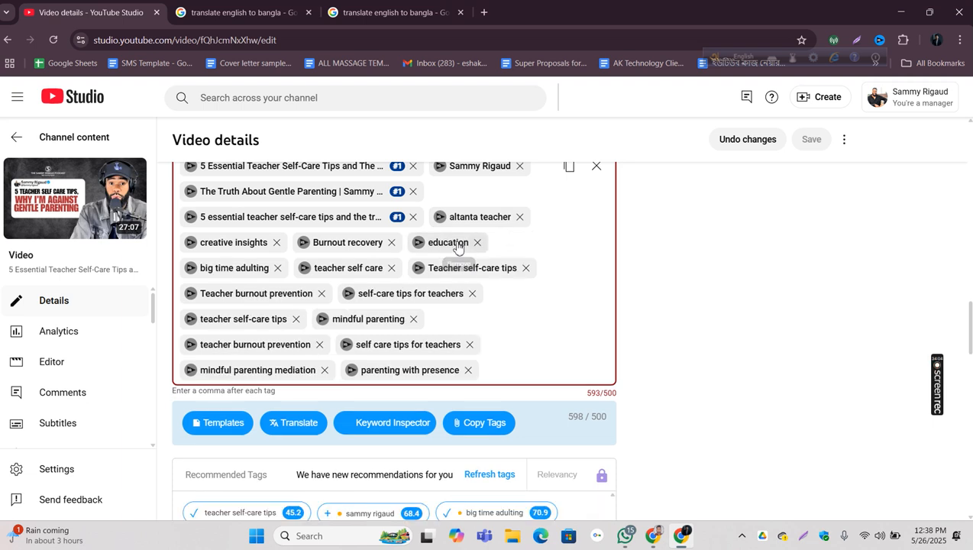
click(468, 370)
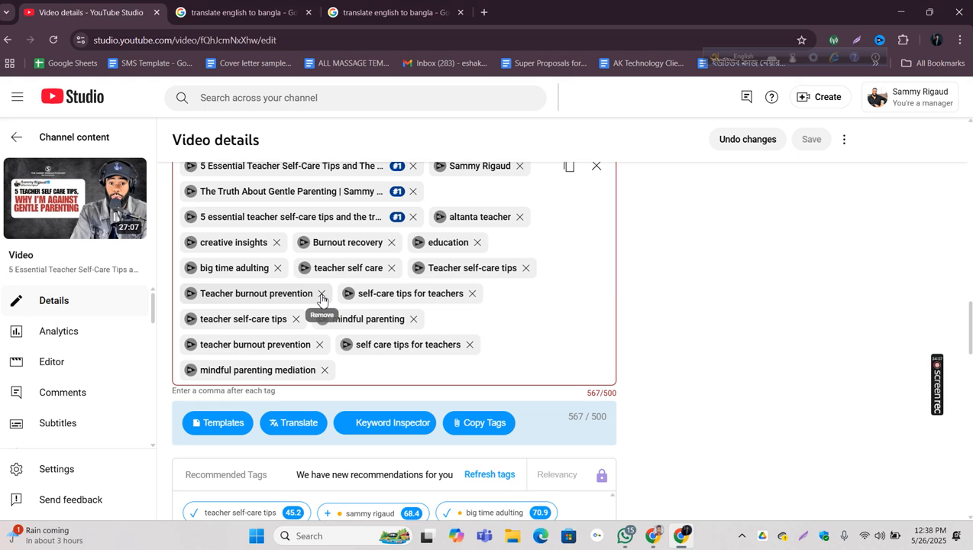
Step: Remove the tags "big time adulting", "mindful parenting" and "self-care tips for teachers", and save the video details
click(277, 268)
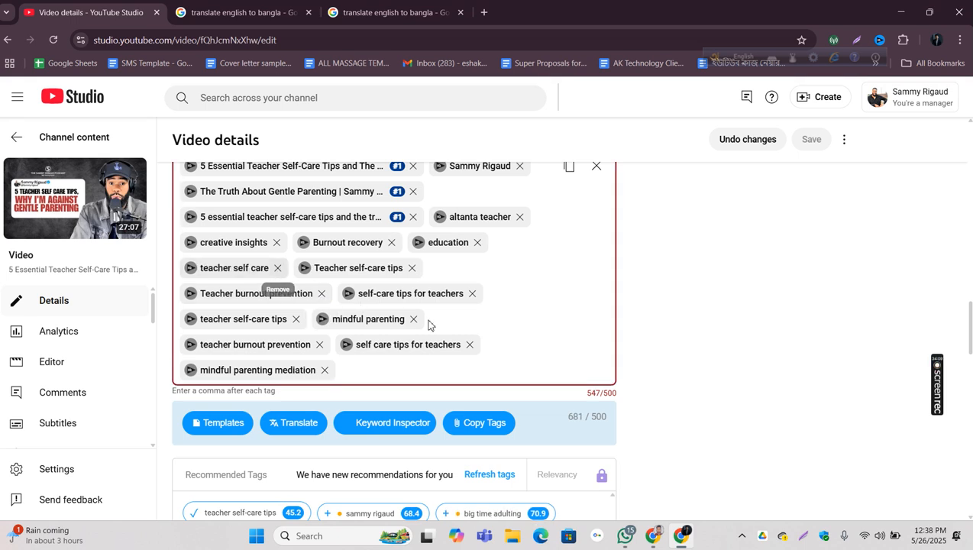
click(413, 319)
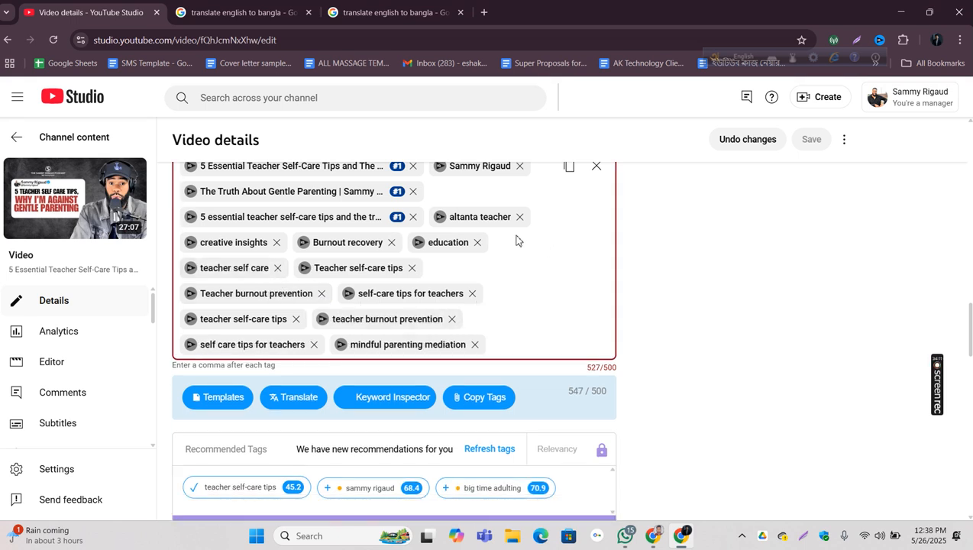
click(472, 293)
click(814, 142)
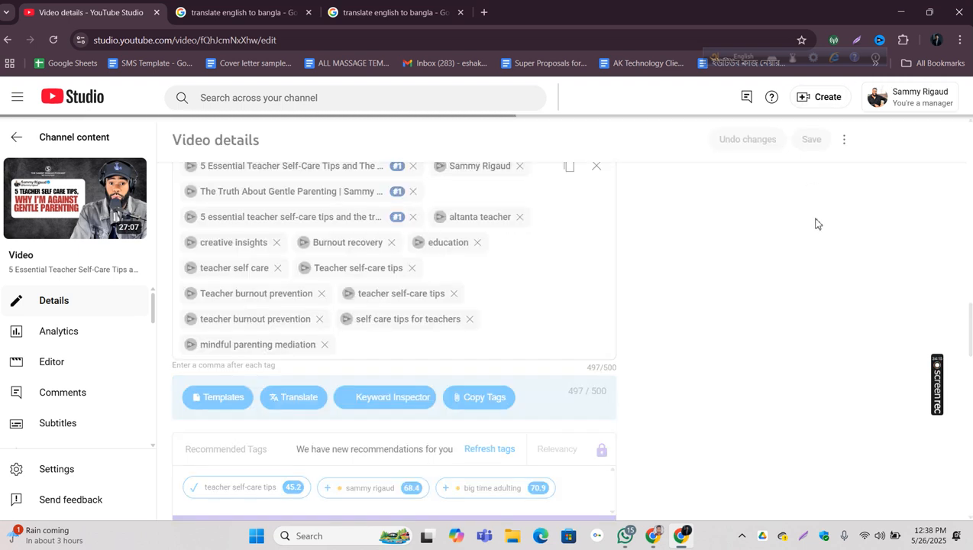
Step: Highlight and examine the overall vidIQ SEO score, and compare its ratings with the rank badges of the saved tags
scroll(815, 223, up, 10)
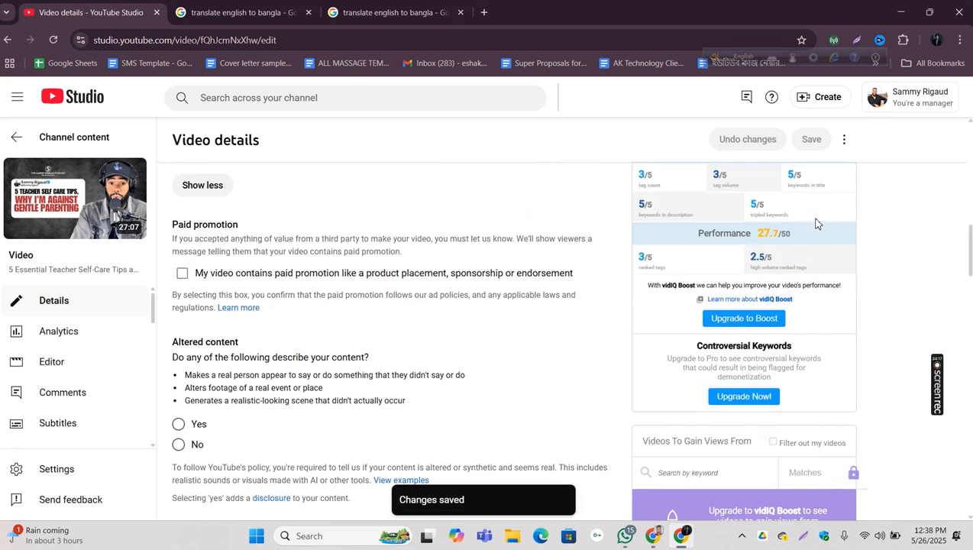
scroll(816, 223, down, 1)
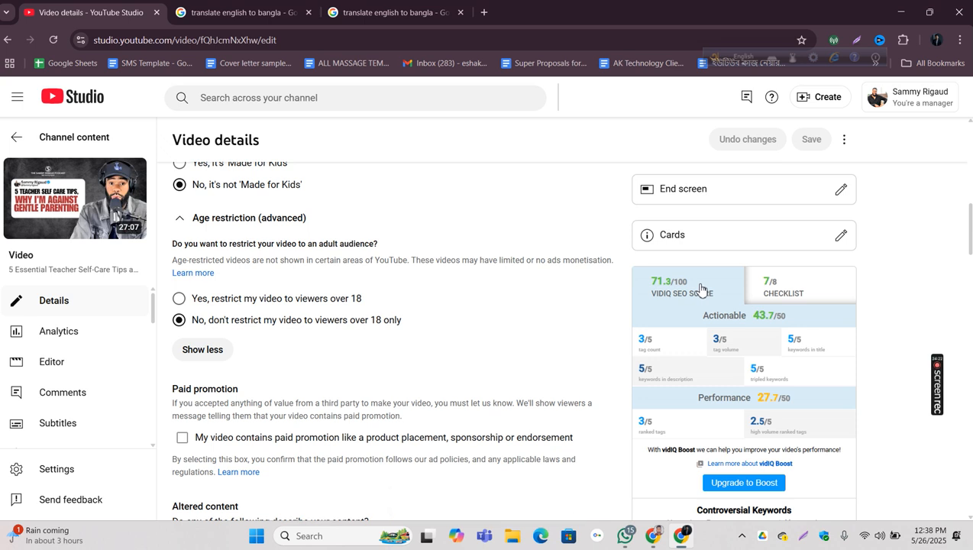
drag(712, 283, 628, 283)
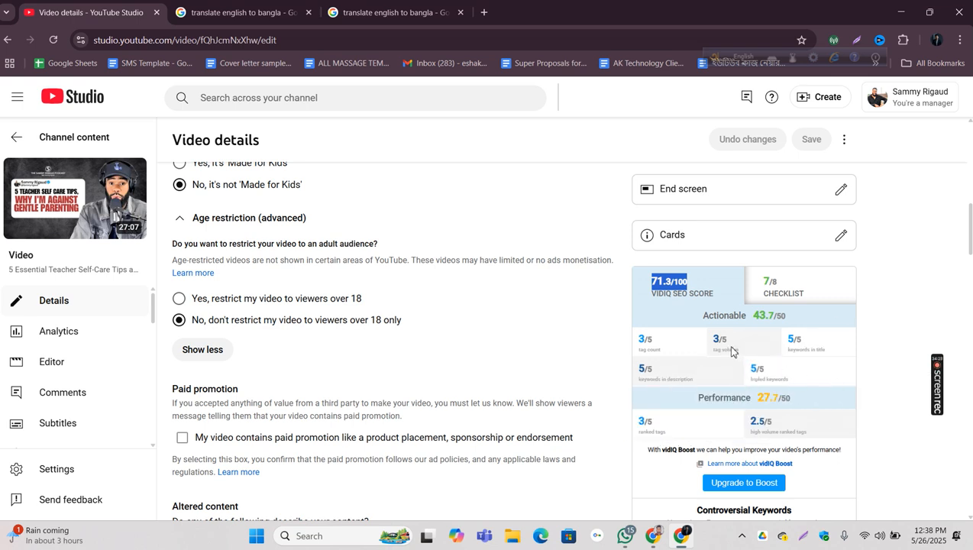
scroll(731, 351, down, 12)
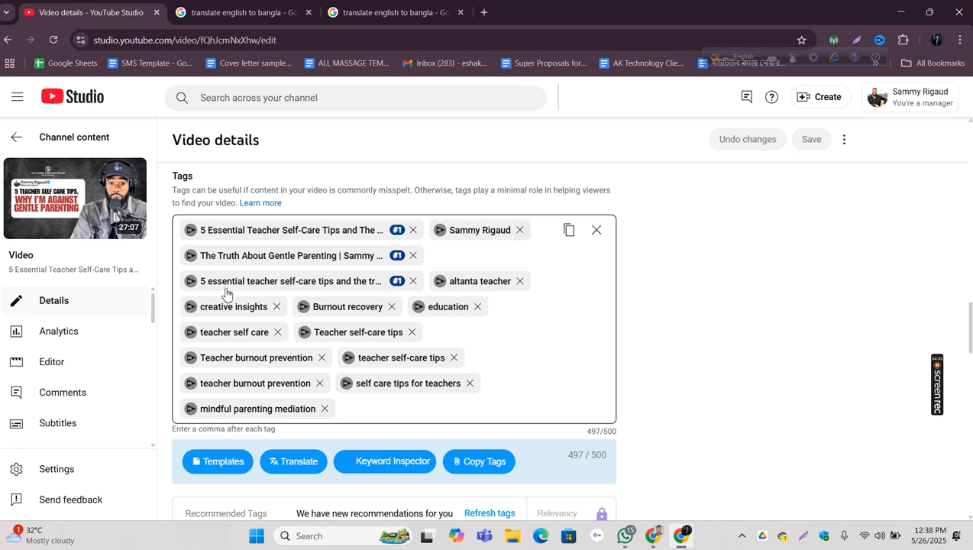
scroll(350, 244, up, 4)
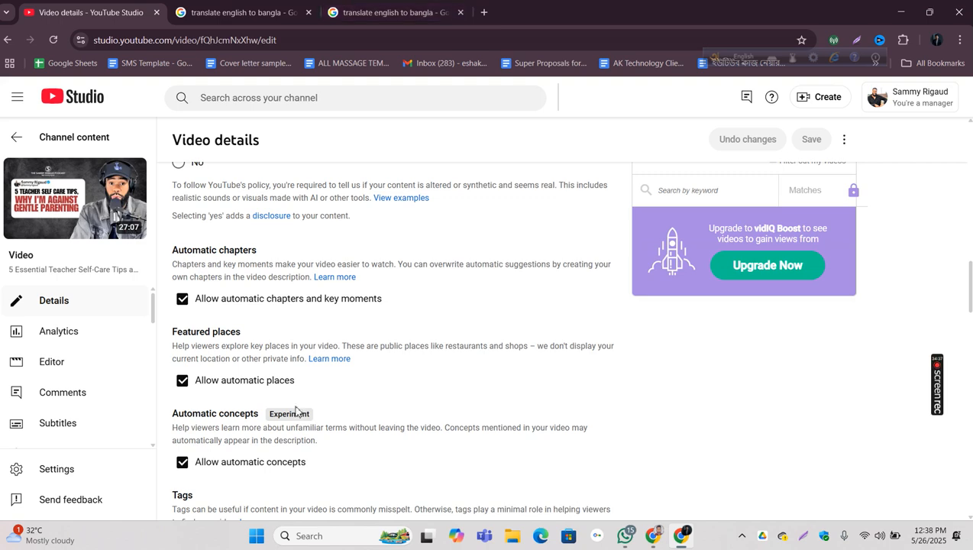
Step: Copy the full title from the video's title field
scroll(291, 407, up, 15)
click(268, 187)
triple_click(270, 187)
right_click(270, 187)
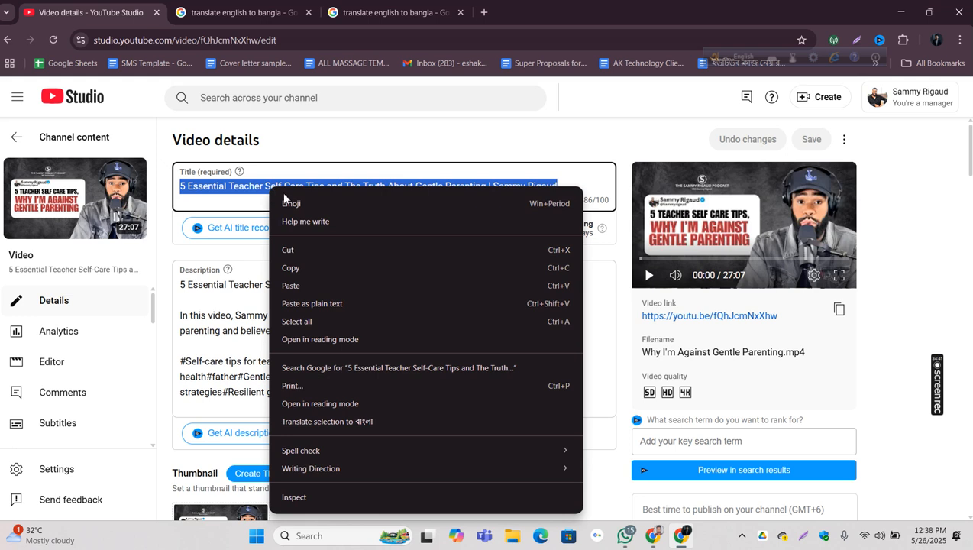
click(298, 267)
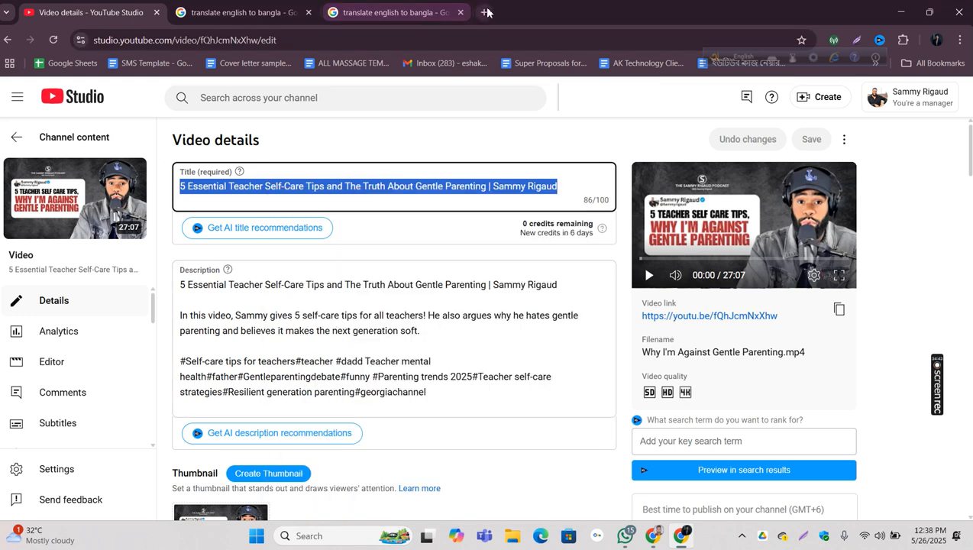
Step: Search Google for "rapidtags" in a new browser tab and open the Rapidtags YouTube Tag Generator and Optimizer
click(483, 12)
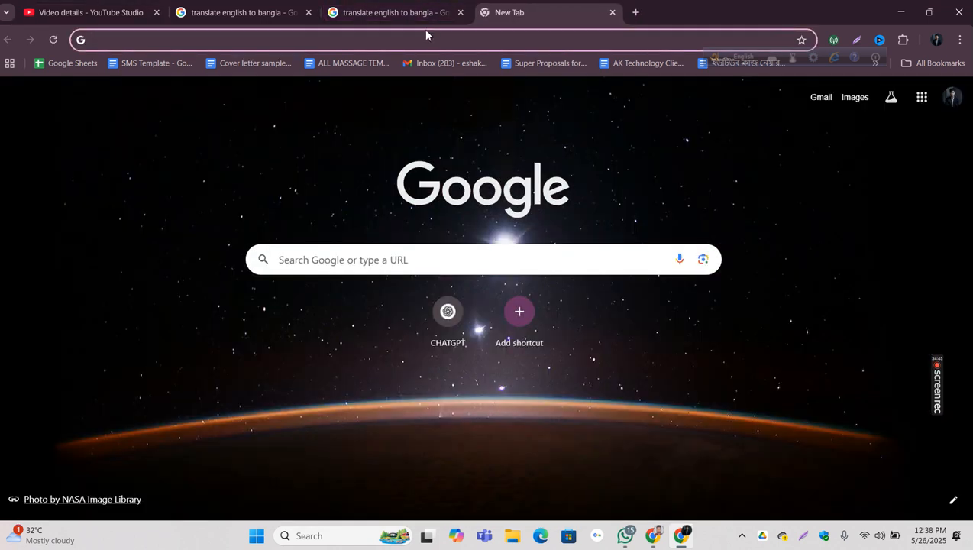
text(rappid)
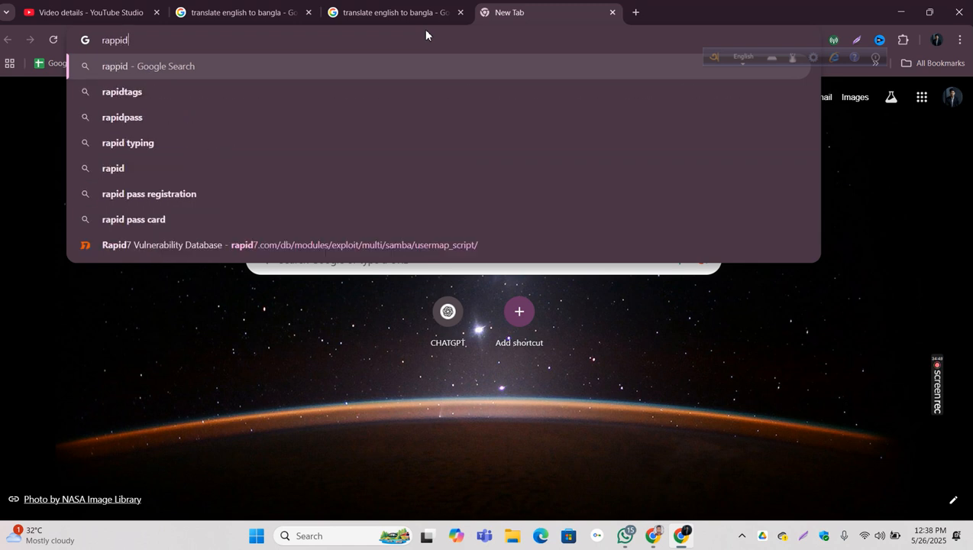
key(Down)
key(Down)
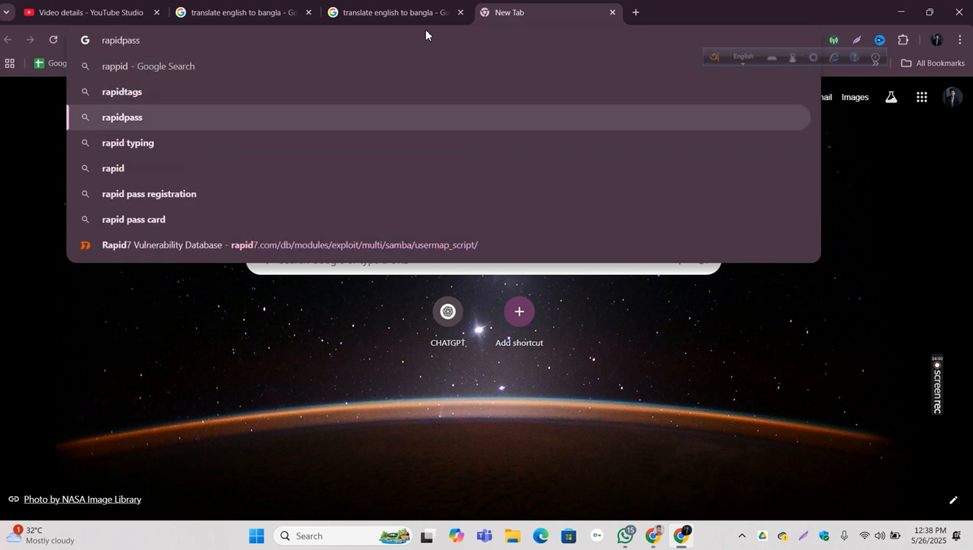
key(Up)
key(Return)
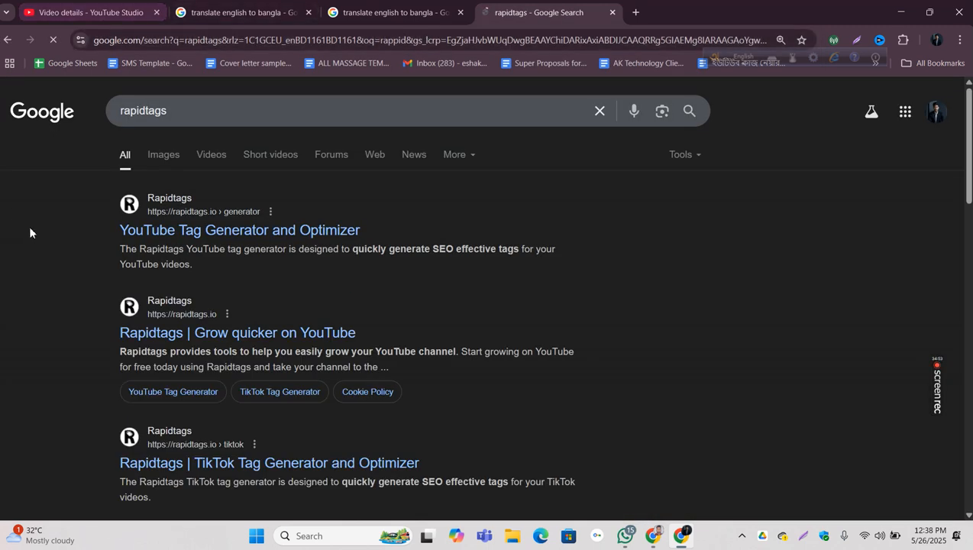
click(176, 229)
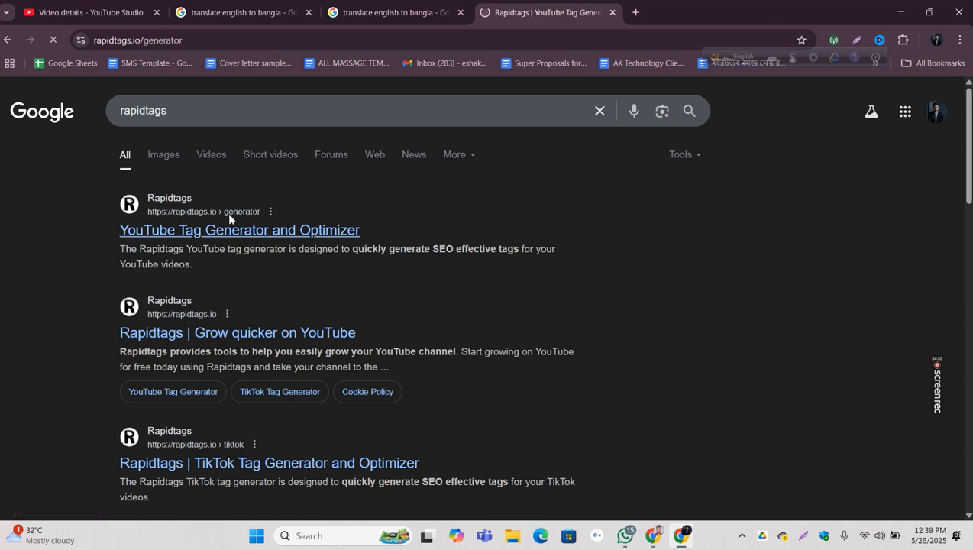
Step: Paste the copied video title into the Rapidtags generator and generate tags from it
click(90, 14)
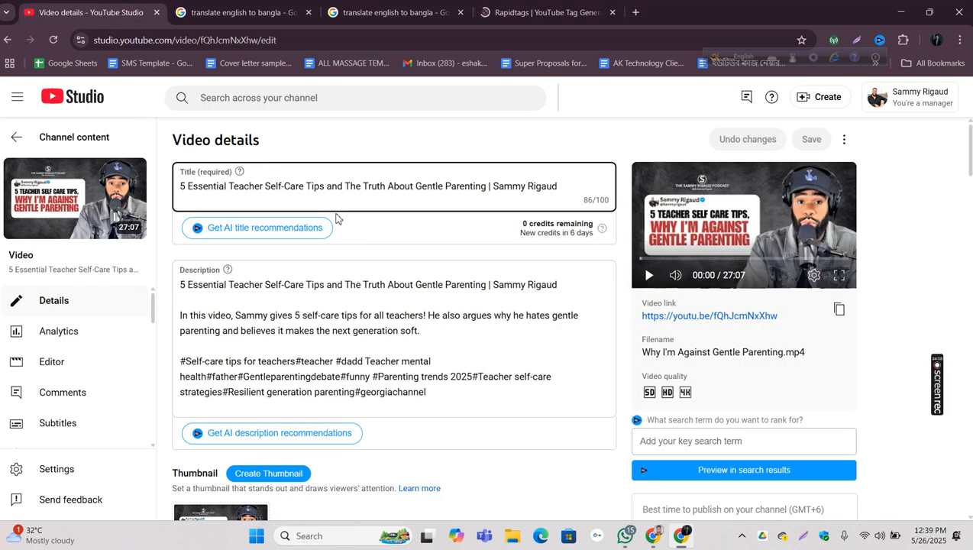
click(543, 13)
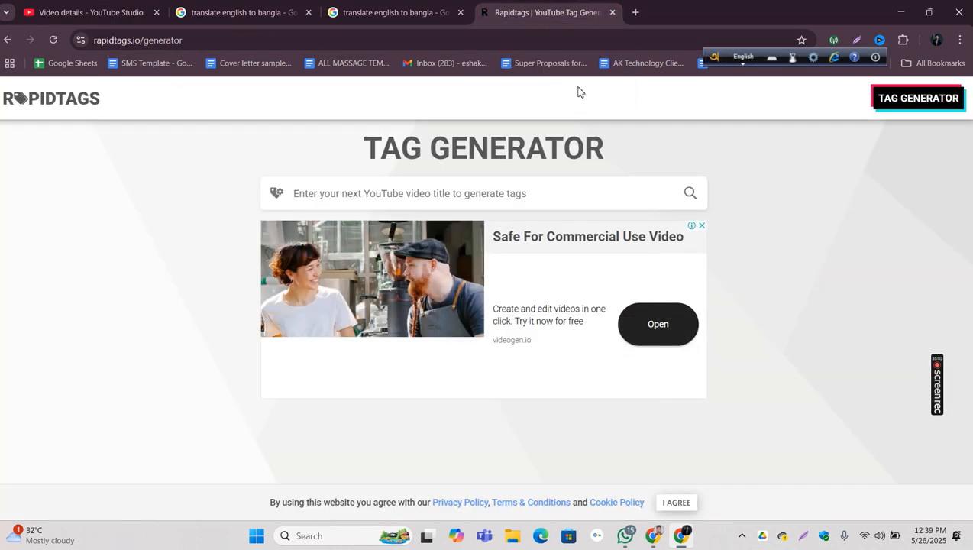
click(333, 197)
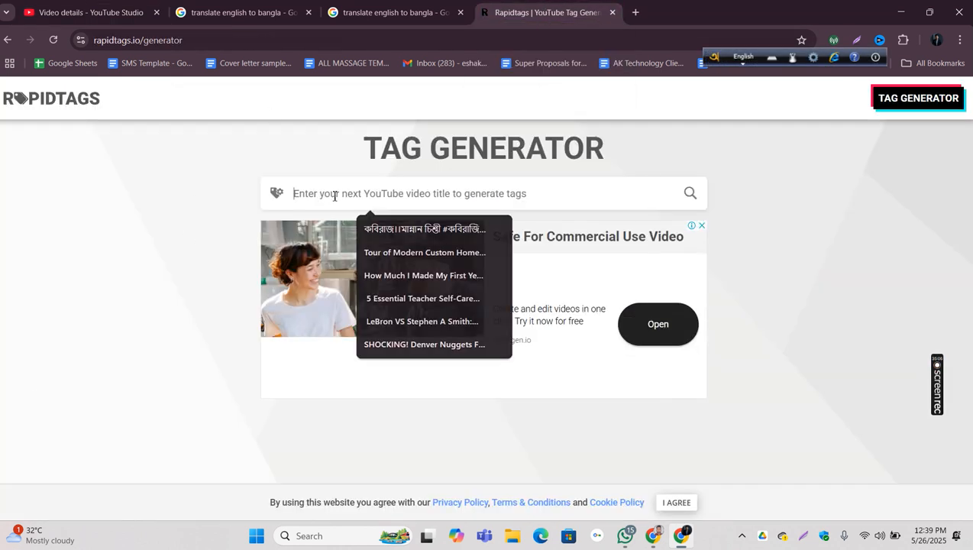
right_click(333, 198)
click(392, 372)
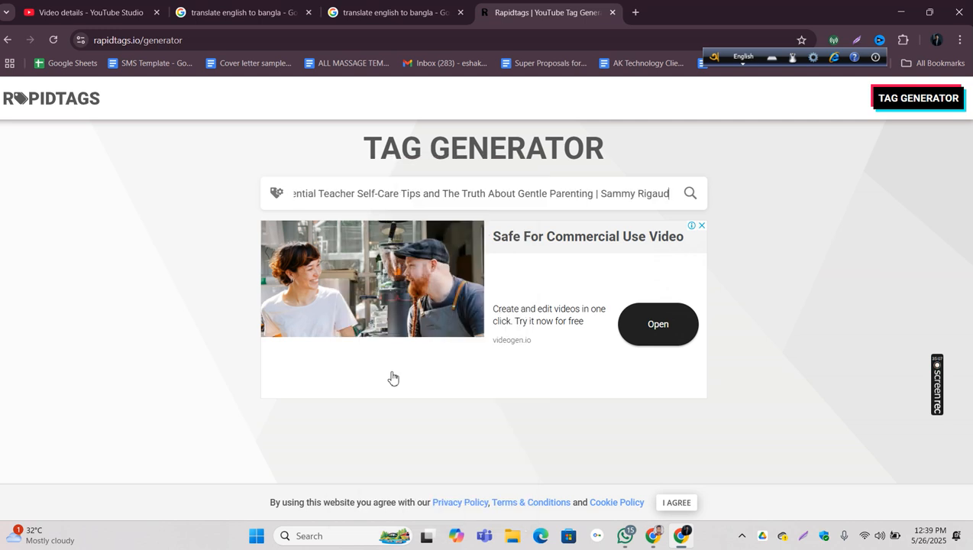
click(690, 204)
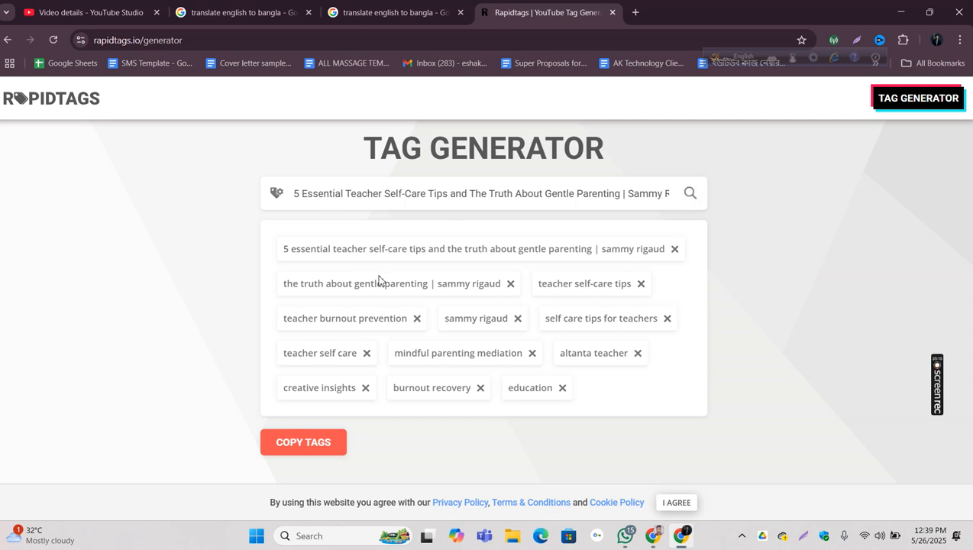
Step: Copy all generated tags from Rapidtags and append them to the video's tags in YouTube Studio
click(330, 447)
click(84, 12)
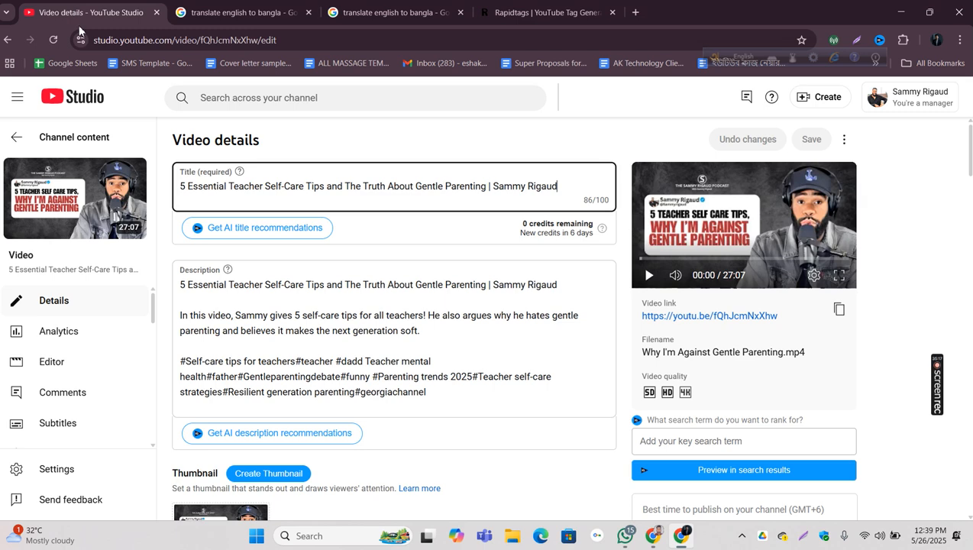
scroll(522, 330, down, 15)
scroll(522, 330, down, 7)
scroll(515, 330, up, 4)
click(383, 383)
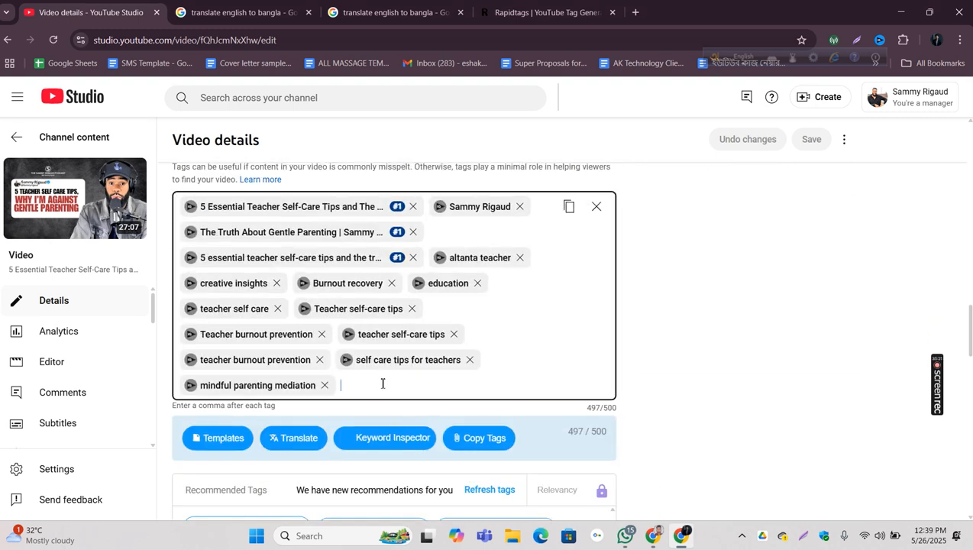
right_click(383, 383)
click(424, 243)
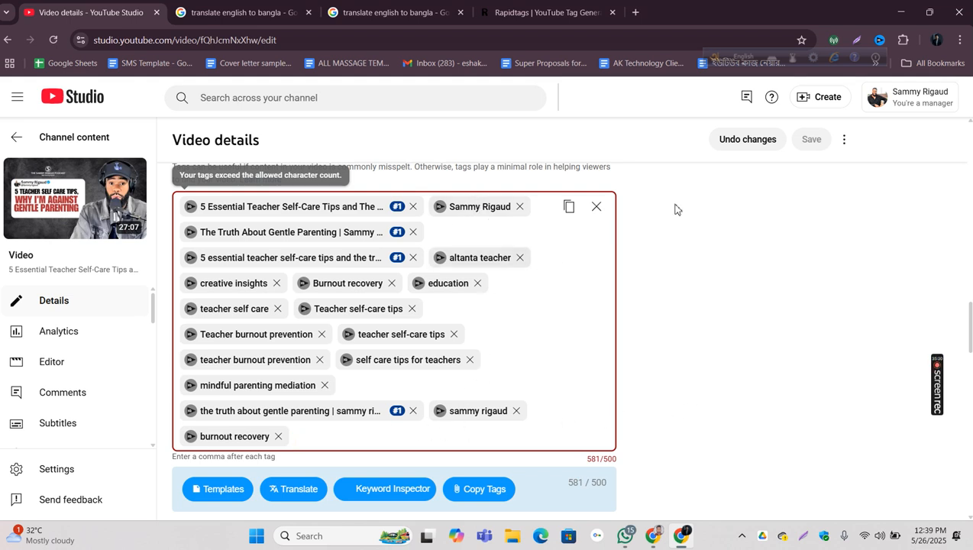
Step: Inspect the lowercase "the truth about gentle parenting" tag in vidIQ's Keyword Inspector, examining its competition and related keywords
click(192, 418)
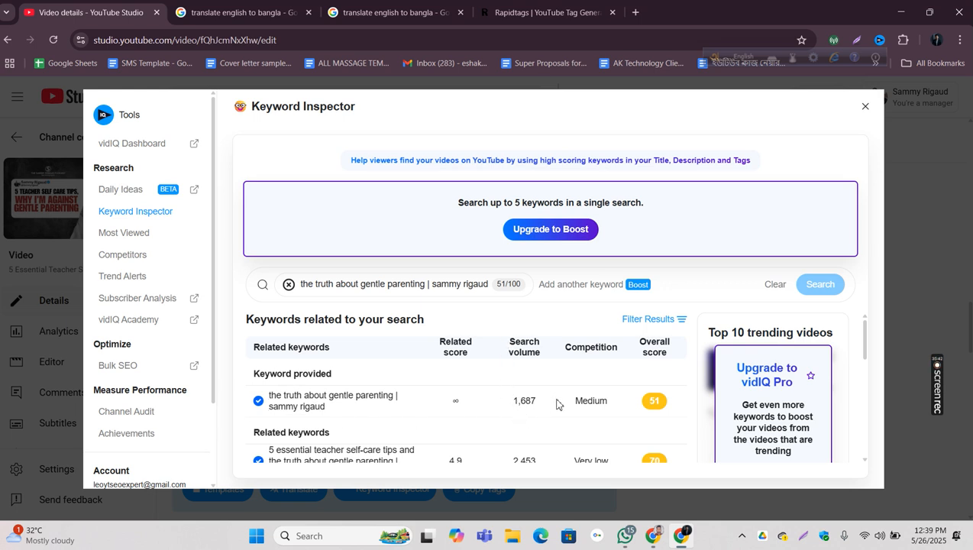
mouse_move(581, 401)
drag(566, 404, 617, 405)
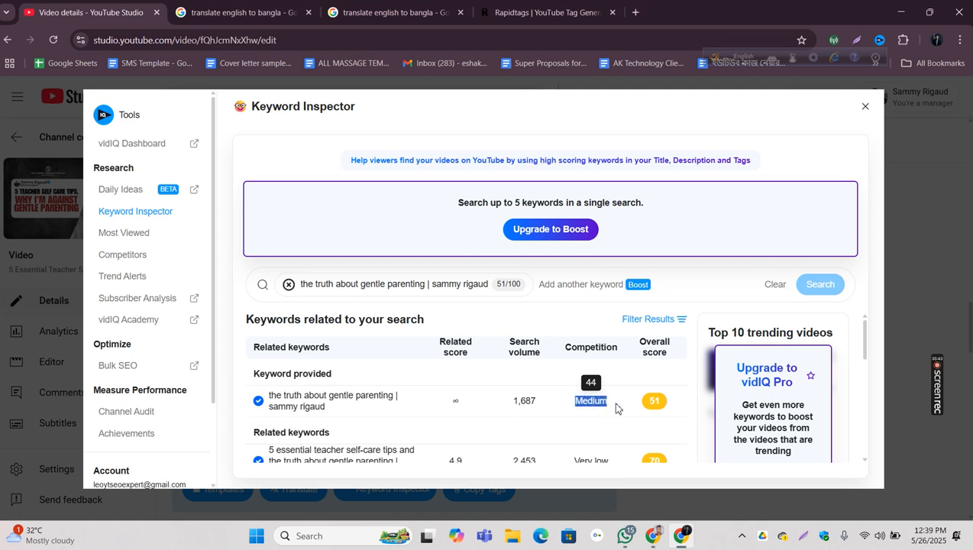
click(669, 410)
mouse_move(575, 400)
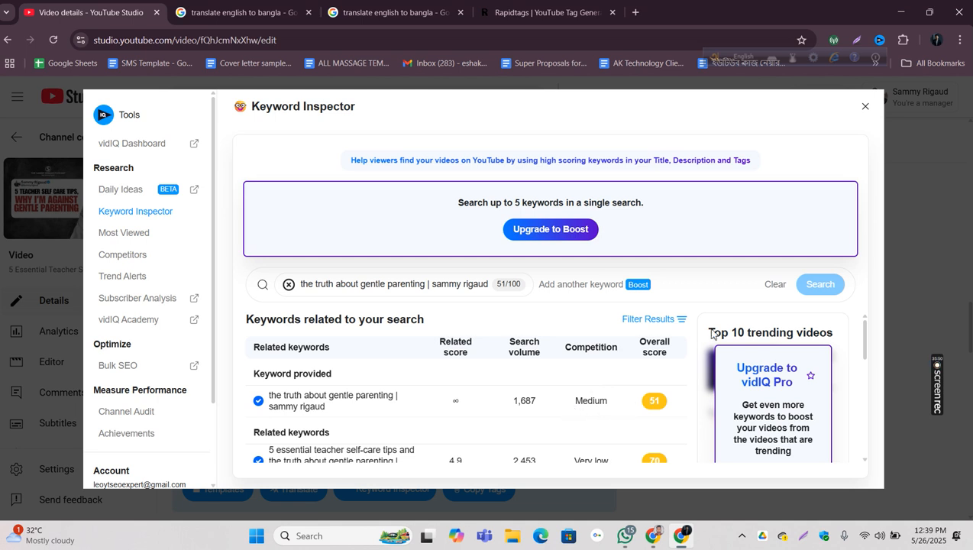
drag(868, 333, 866, 361)
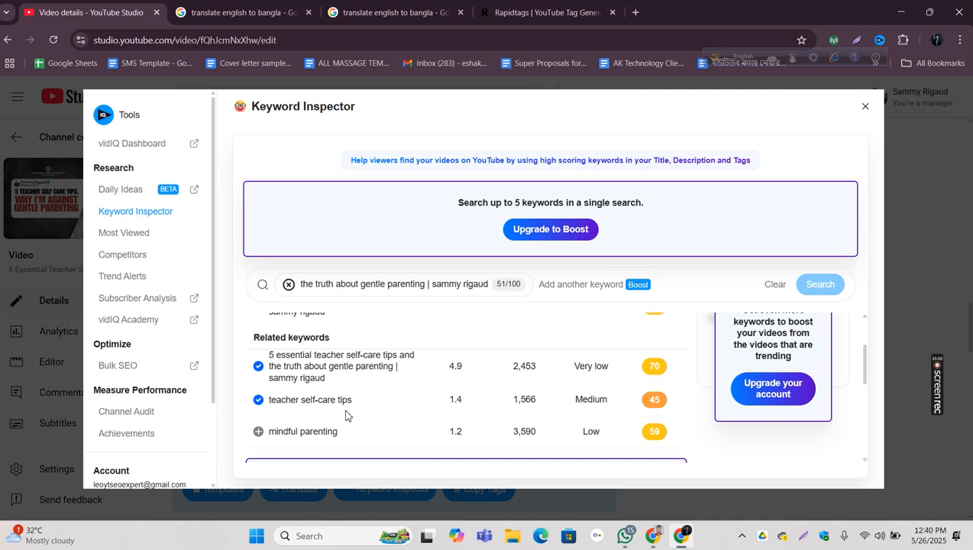
click(864, 109)
Step: Check the generated Rapidtags list, and look up the newly added lowercase channel-name tag and its related keywords in the Keyword Inspector
click(547, 12)
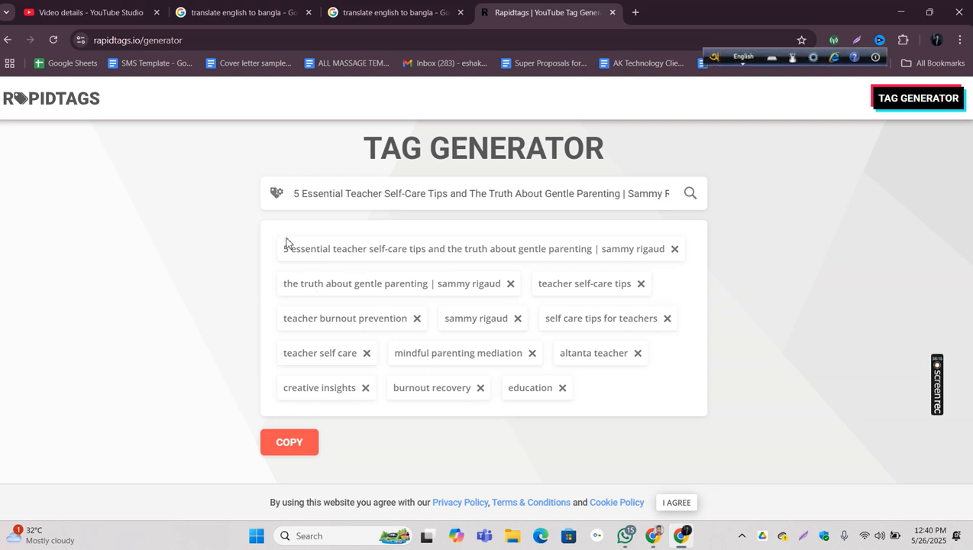
click(59, 18)
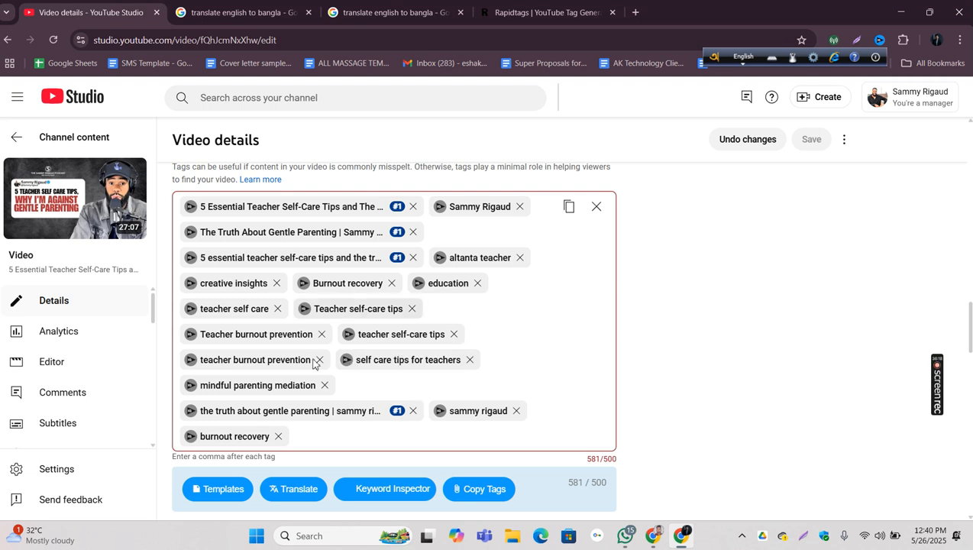
click(444, 412)
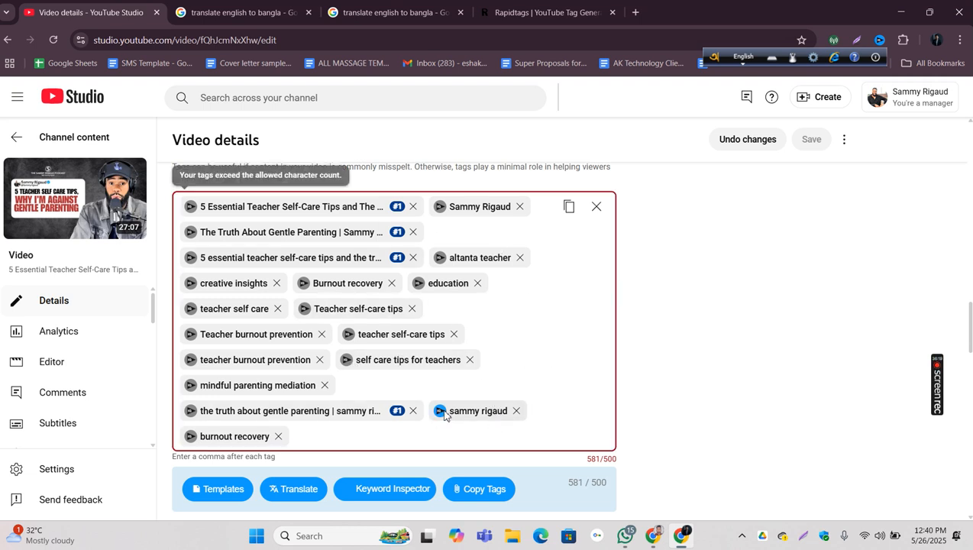
click(441, 411)
scroll(473, 396, down, 3)
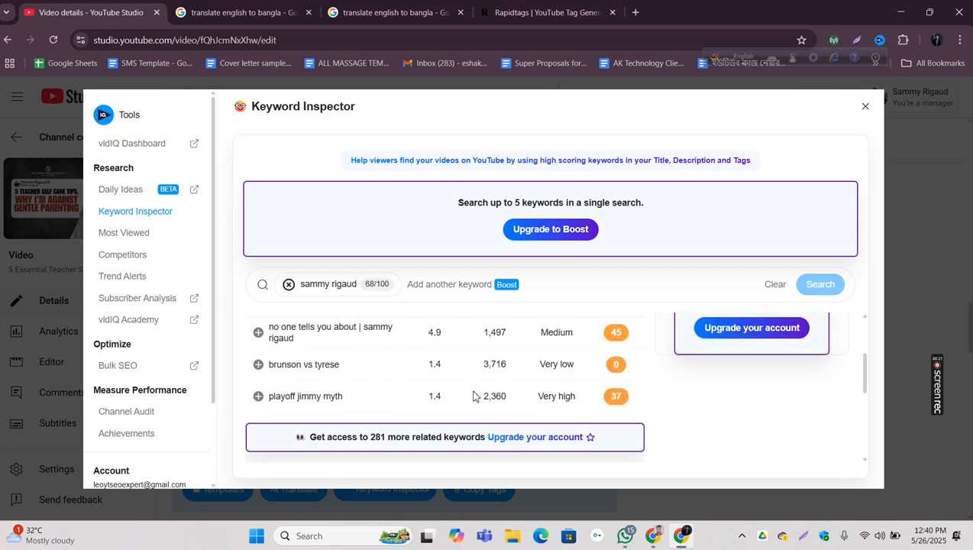
scroll(617, 397, up, 3)
scroll(617, 402, down, 5)
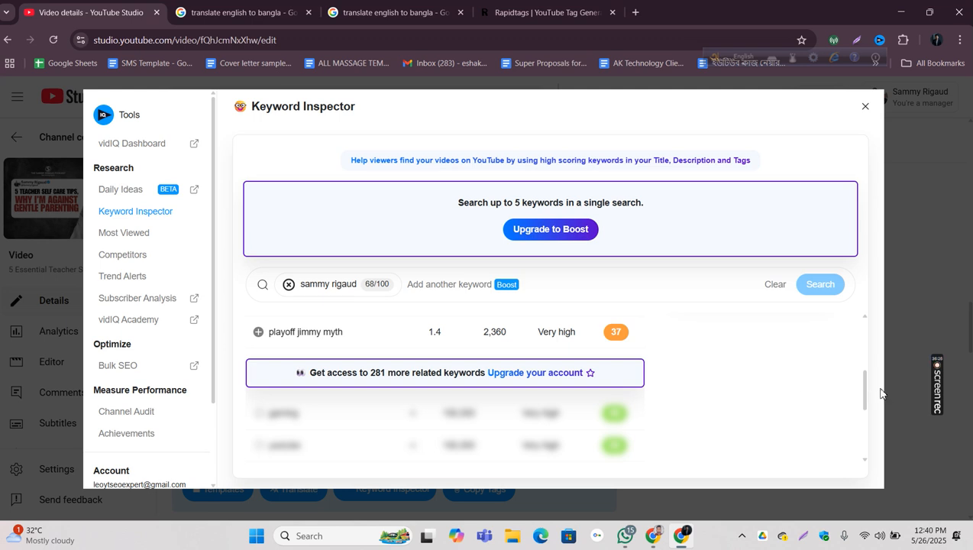
drag(869, 397, 865, 369)
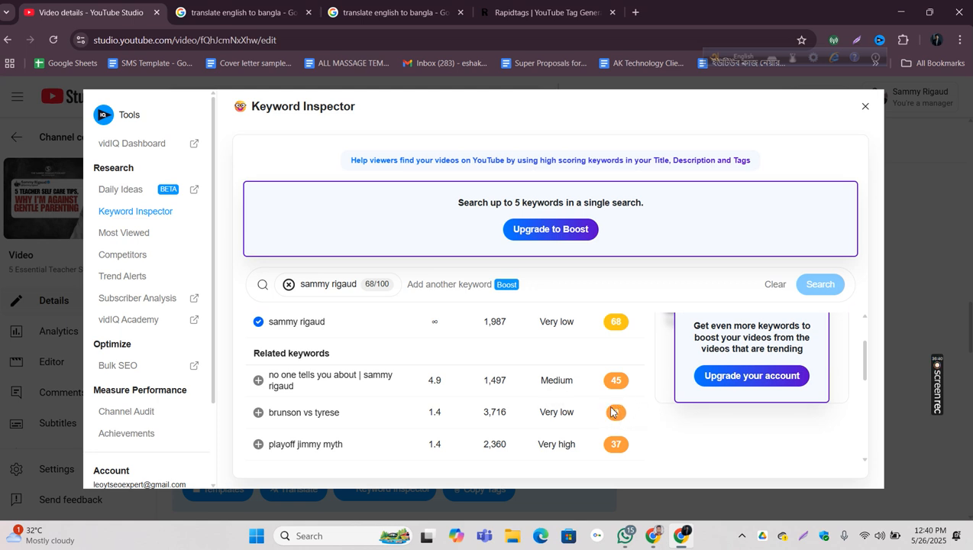
Step: Highlight and compare the "brunson vs tyrese" row with the channel-name keyword's search volume, competition and overall score, and close the inspector
drag(375, 420, 628, 415)
drag(670, 444, 643, 455)
scroll(642, 456, up, 1)
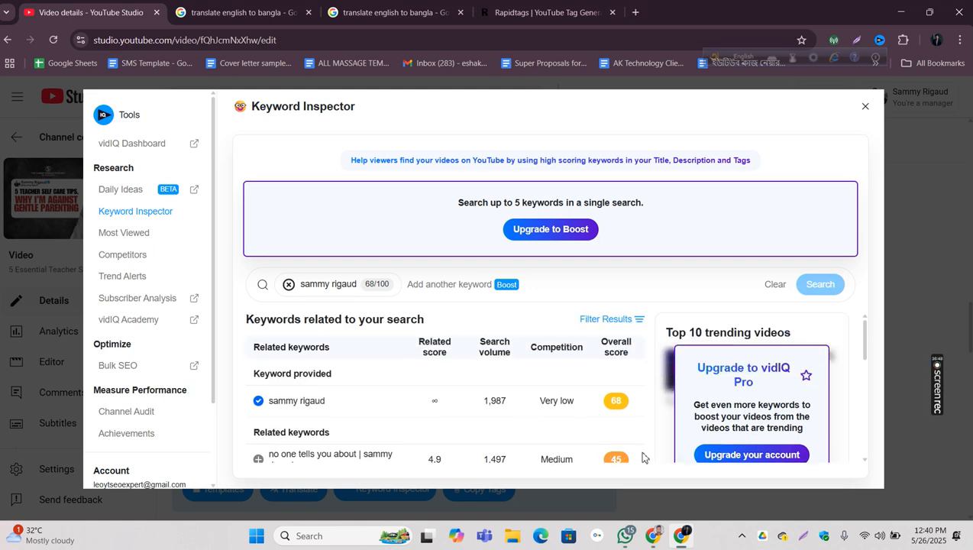
drag(570, 401, 613, 400)
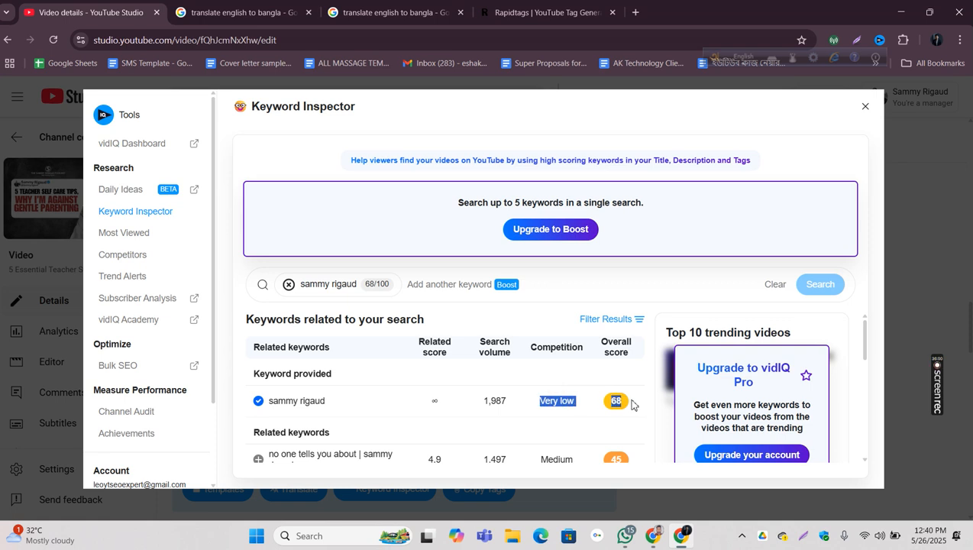
drag(472, 352, 514, 410)
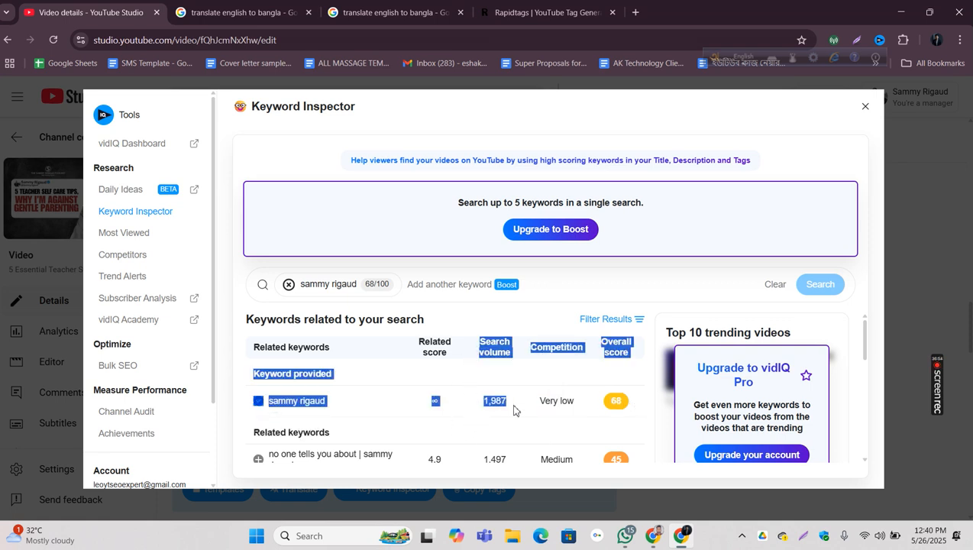
double_click(868, 107)
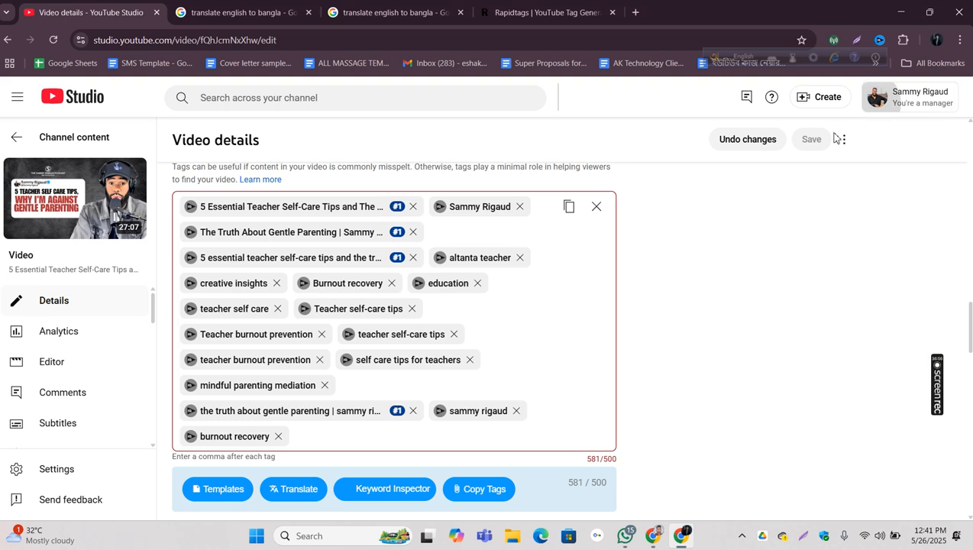
click(715, 253)
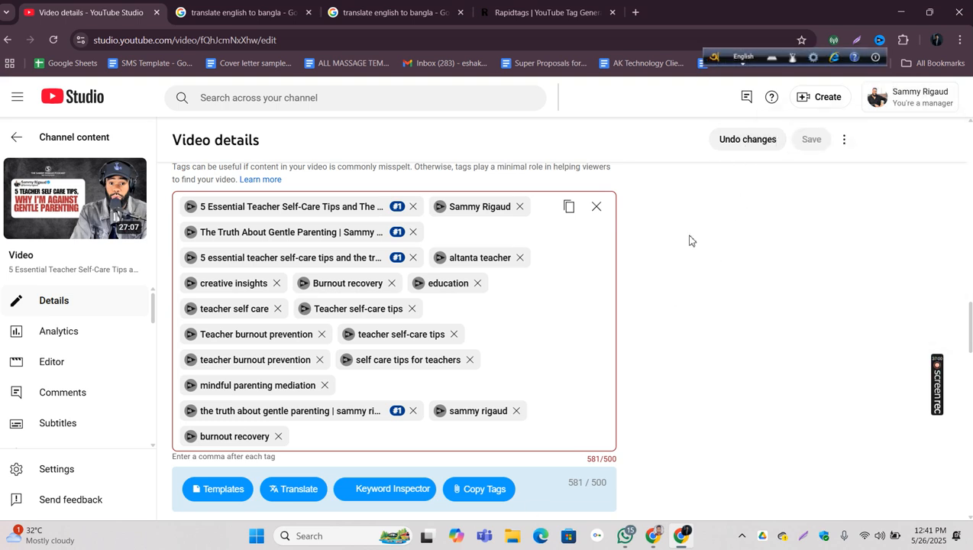
Step: Remove the newly added lowercase tags "the truth about gentle parenting" and "burnout recovery", and recheck the generated list in Rapidtags
click(412, 410)
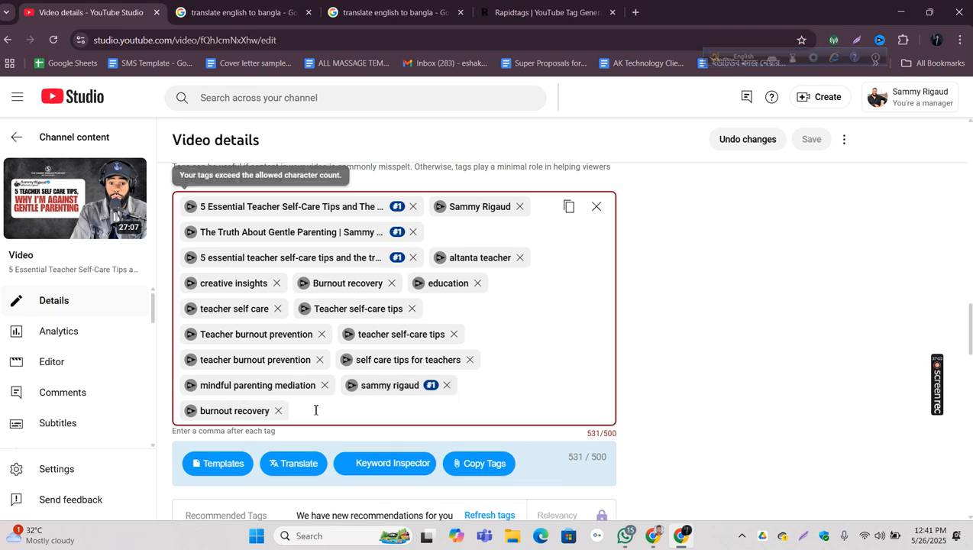
click(278, 411)
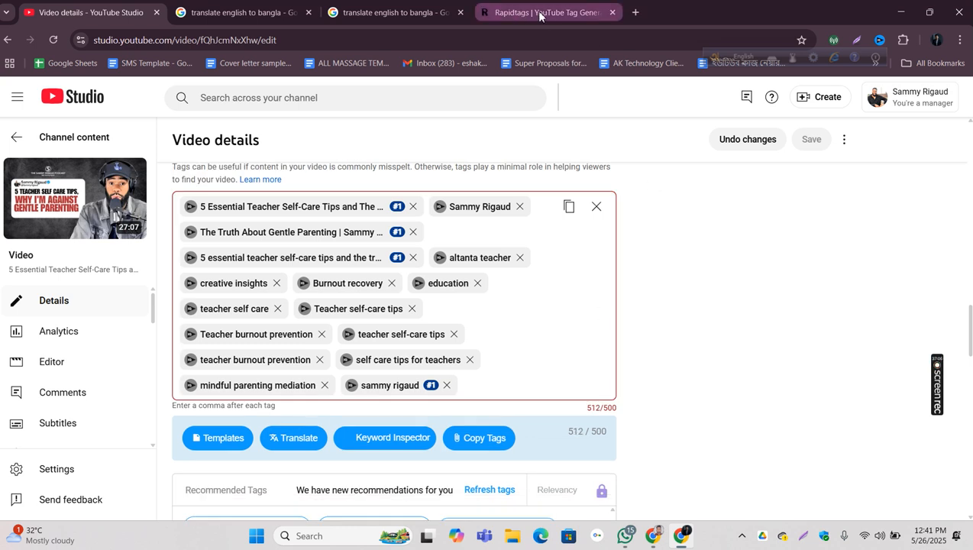
click(537, 13)
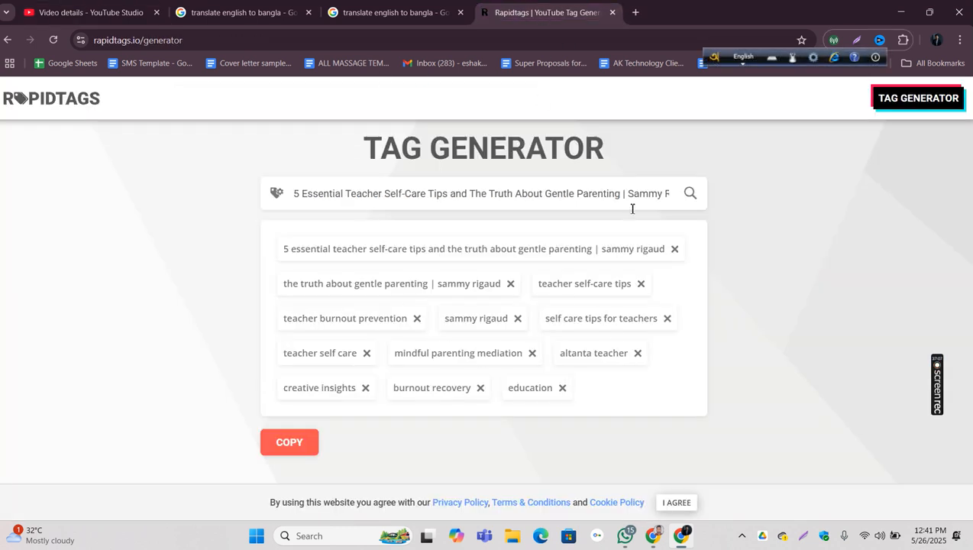
click(90, 12)
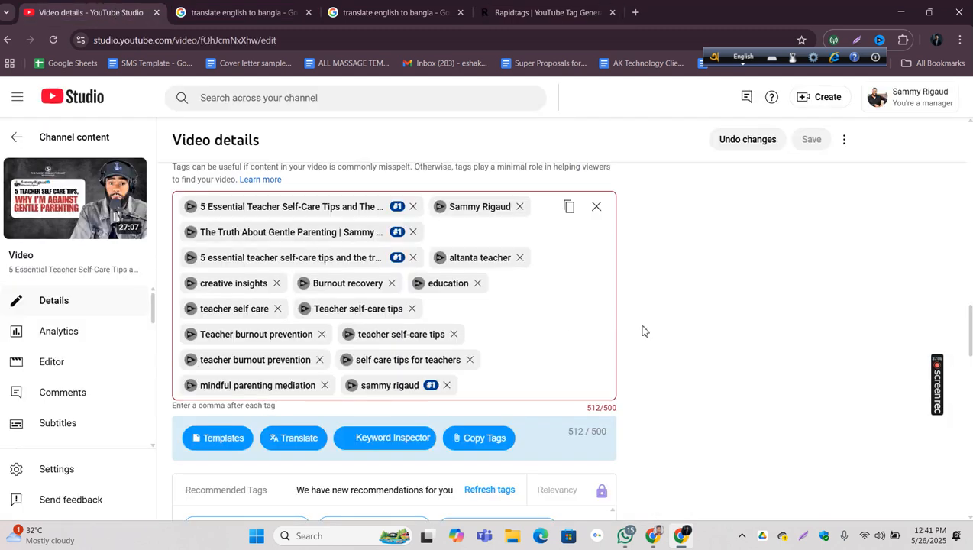
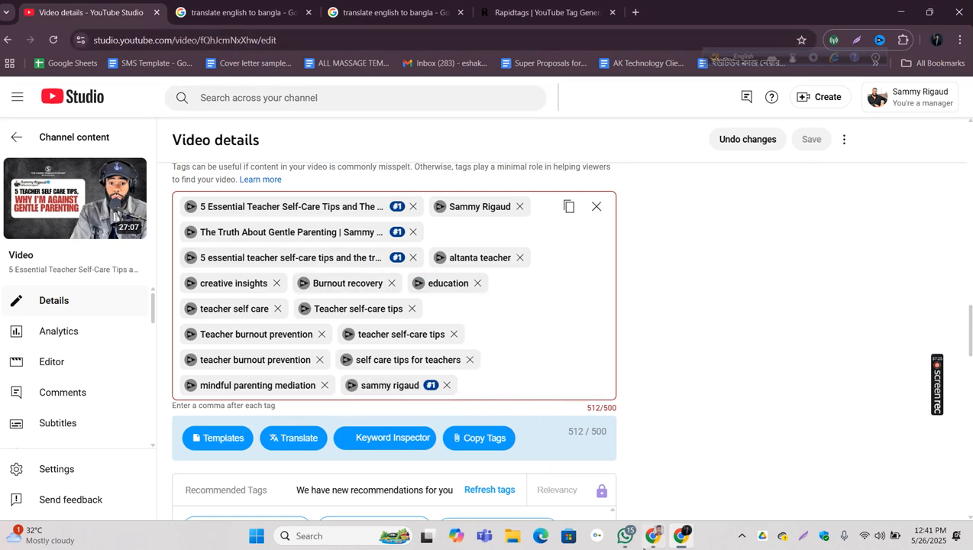
Step: Shorten the YouTube search from the full video title to only the channel name, run it, and examine the channel's results
click(654, 538)
click(510, 75)
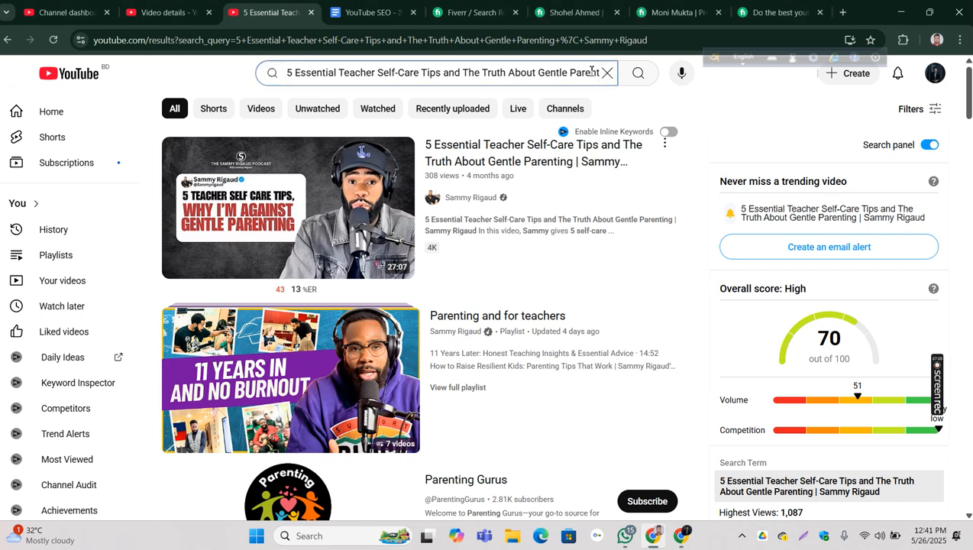
key(BackSpace)
key(BackSpace)
key(BackSpace)
key(BackSpace)
key(BackSpace)
key(BackSpace)
key(BackSpace)
key(BackSpace)
key(BackSpace)
key(BackSpace)
key(BackSpace)
key(BackSpace)
key(BackSpace)
key(BackSpace)
key(BackSpace)
key(BackSpace)
key(BackSpace)
key(BackSpace)
key(BackSpace)
key(BackSpace)
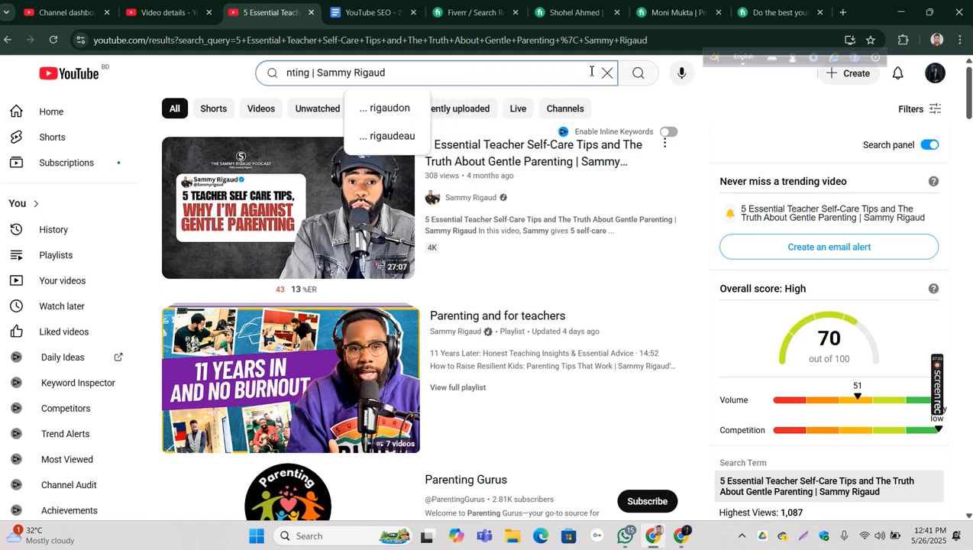
key(BackSpace)
key(BackSpace)
key(BackSpace)
key(BackSpace)
key(BackSpace)
key(BackSpace)
key(BackSpace)
key(BackSpace)
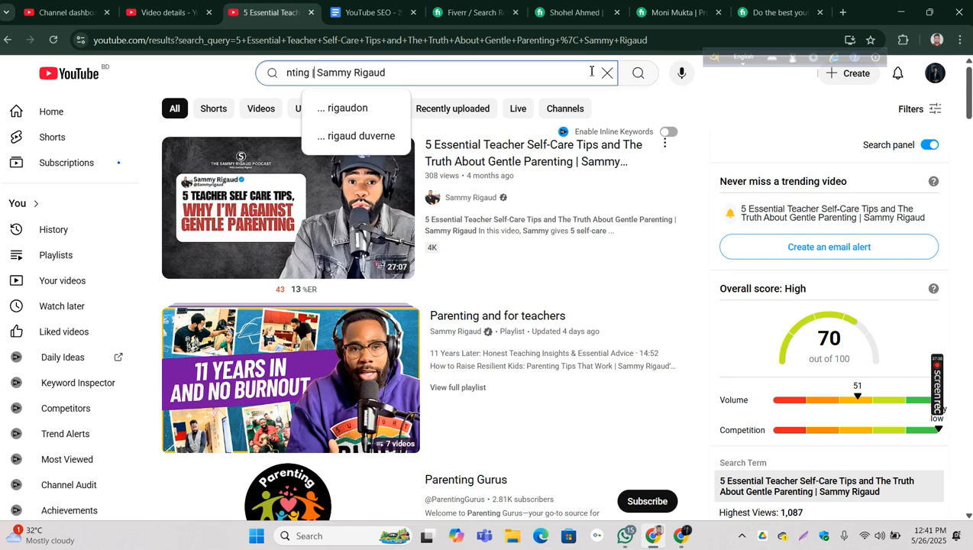
key(BackSpace)
key(BackSpace)
key(BackSpace)
key(BackSpace)
key(BackSpace)
key(BackSpace)
key(BackSpace)
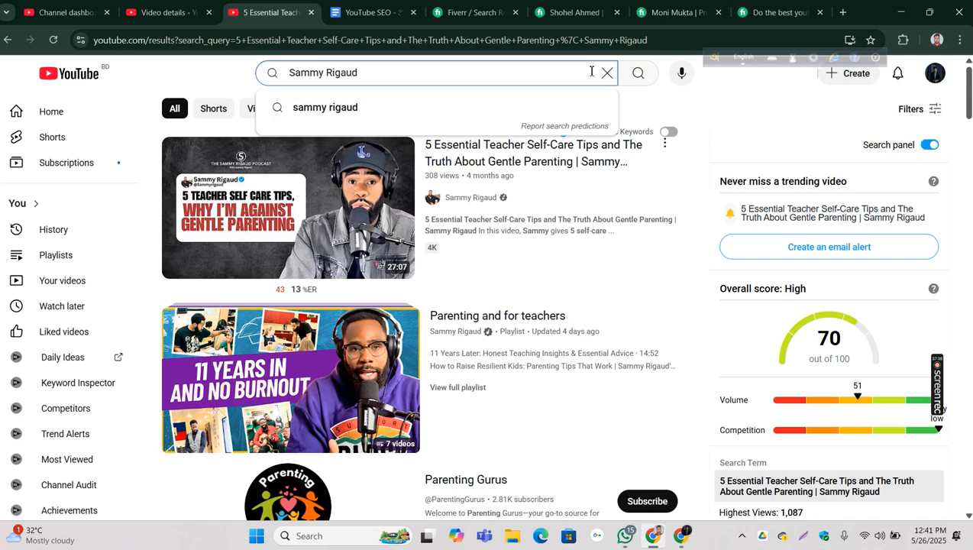
key(Return)
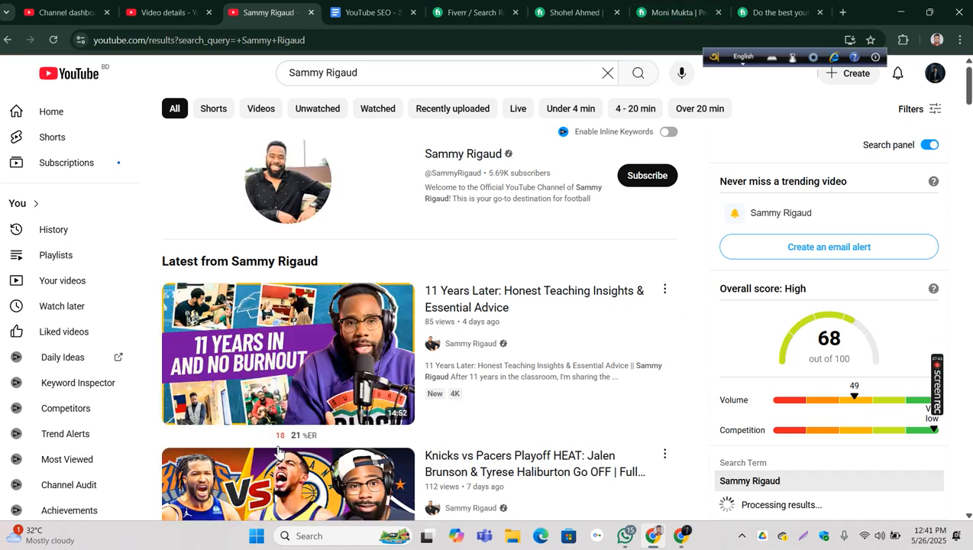
scroll(438, 294, down, 3)
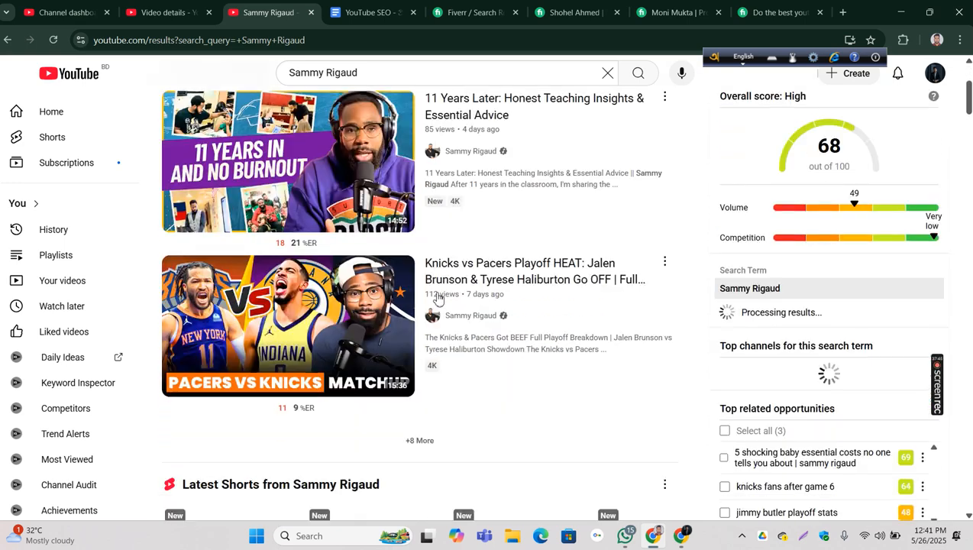
scroll(438, 295, down, 15)
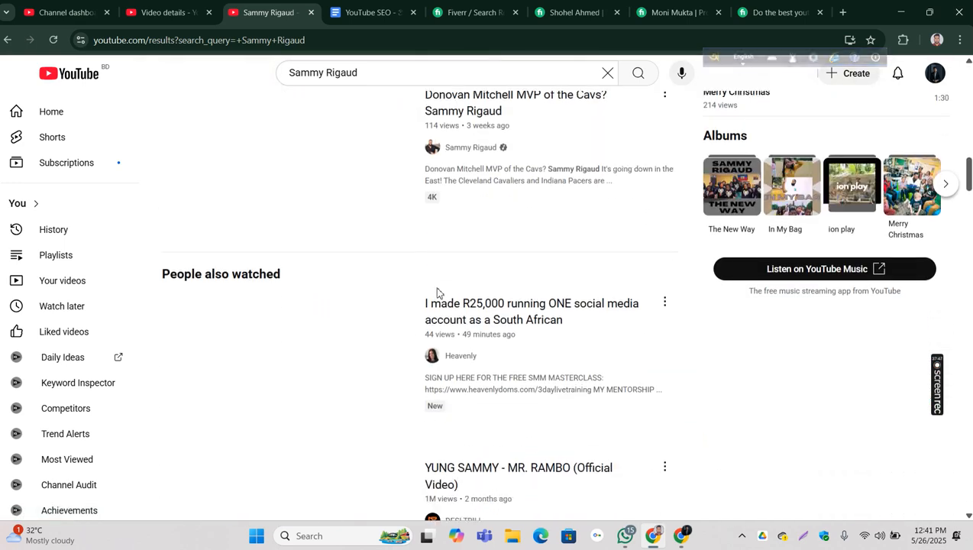
Step: Inspect the capitalised "Teacher self-care tips" tag in the Keyword Inspector, remove that tag from the video, and save the changes
click(690, 534)
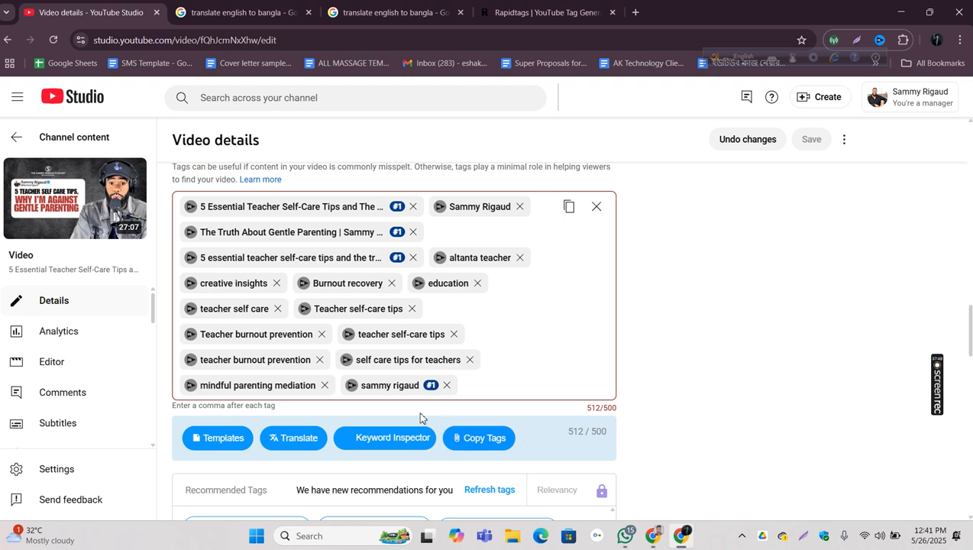
click(304, 311)
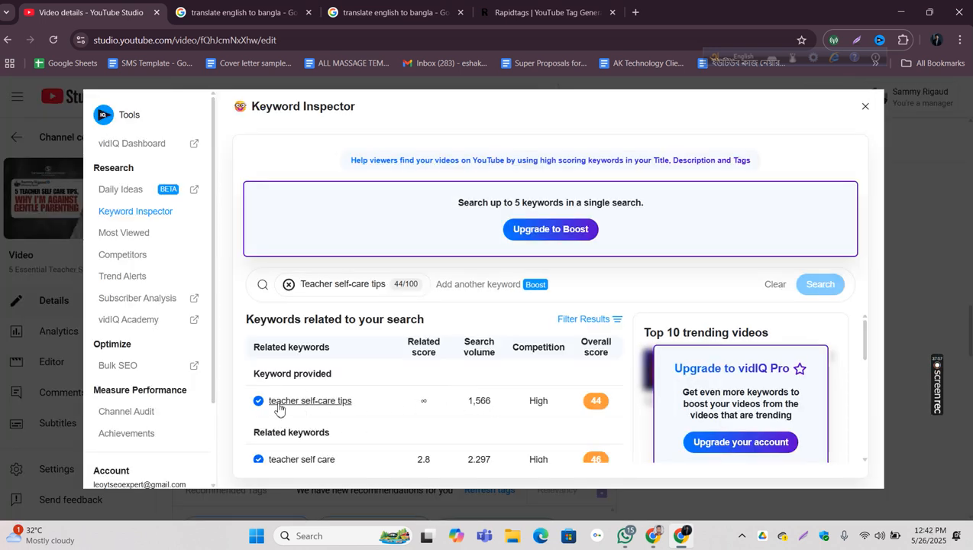
click(865, 106)
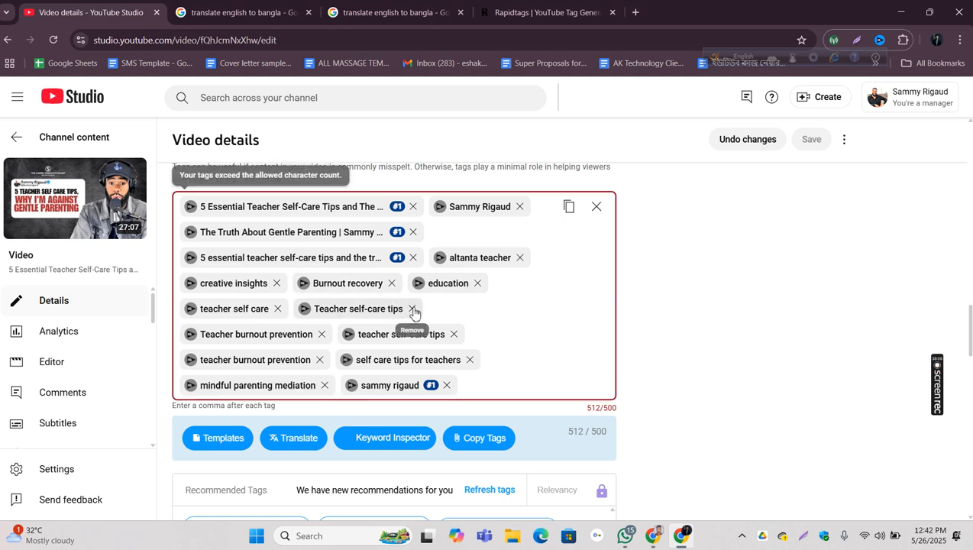
click(412, 308)
click(812, 141)
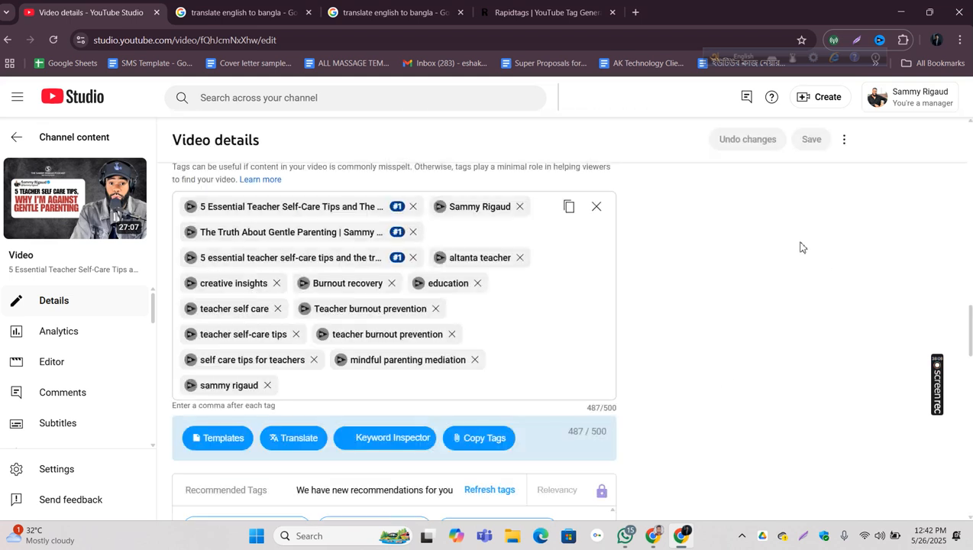
scroll(802, 247, up, 15)
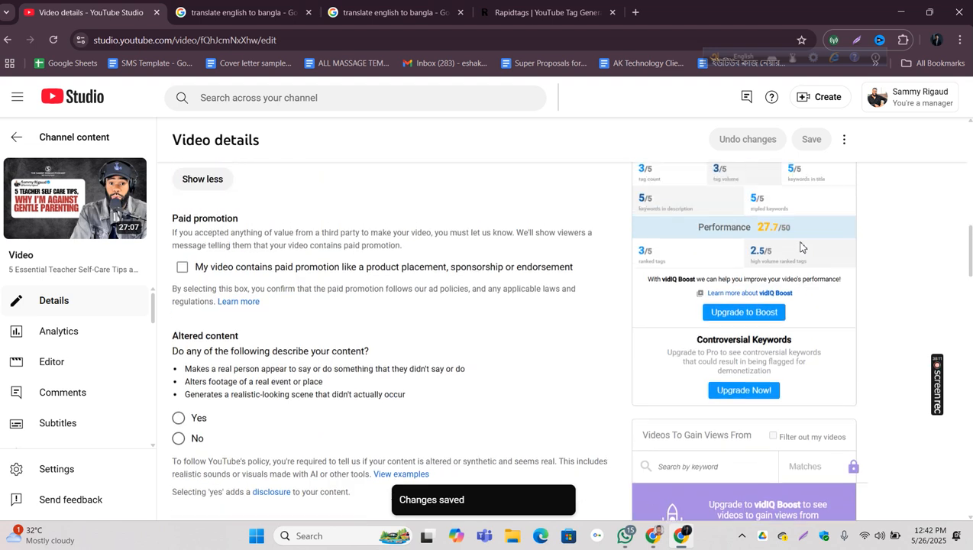
scroll(711, 338, up, 3)
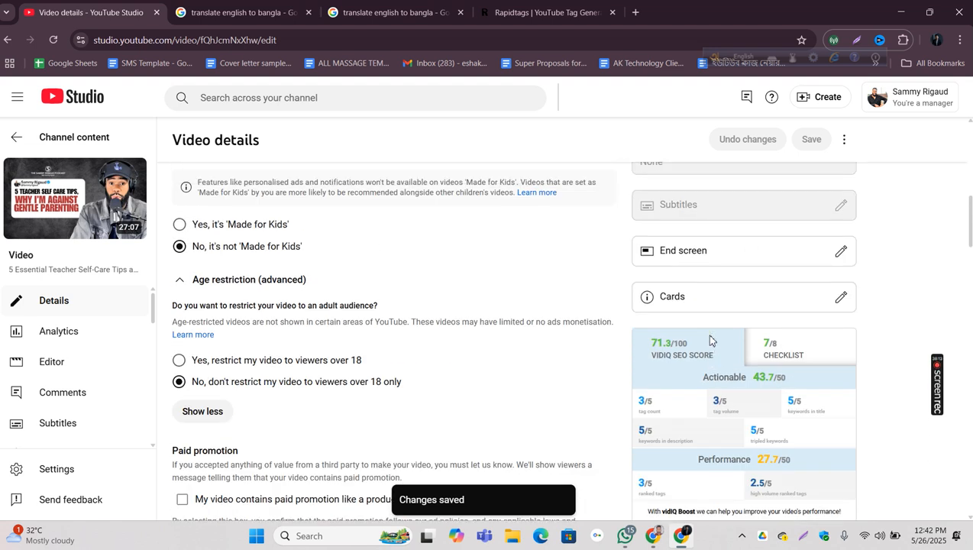
scroll(706, 332, up, 5)
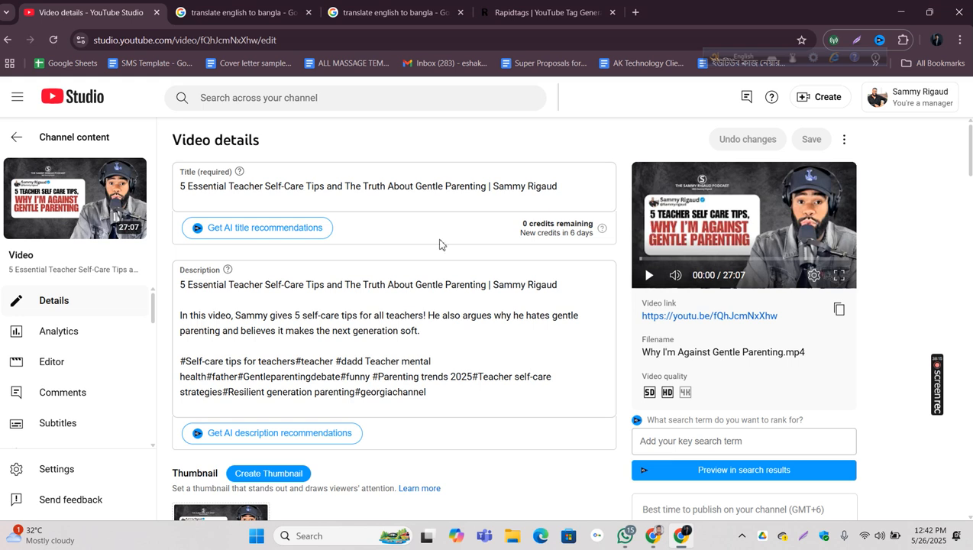
Step: Close both Google Translate pages and open ChatGPT
click(283, 7)
click(308, 13)
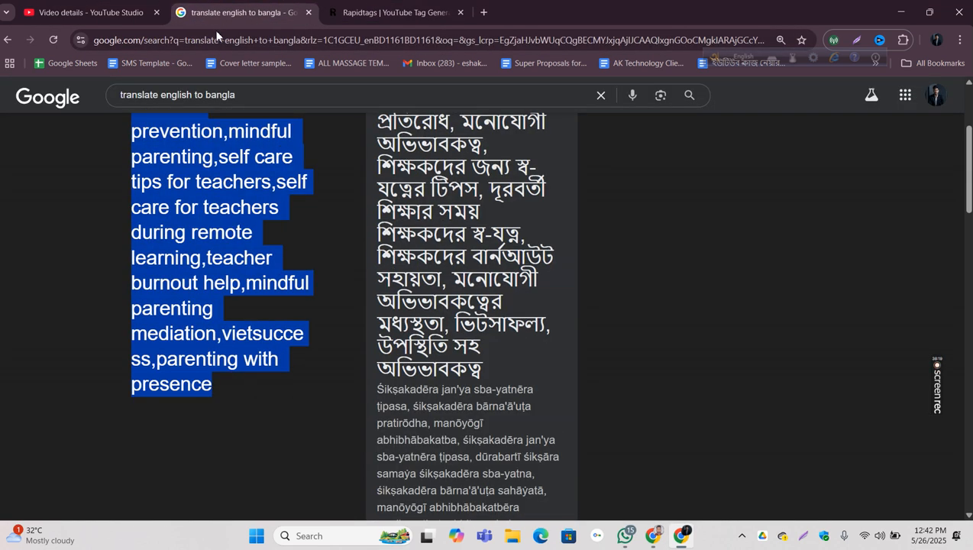
click(309, 13)
click(331, 12)
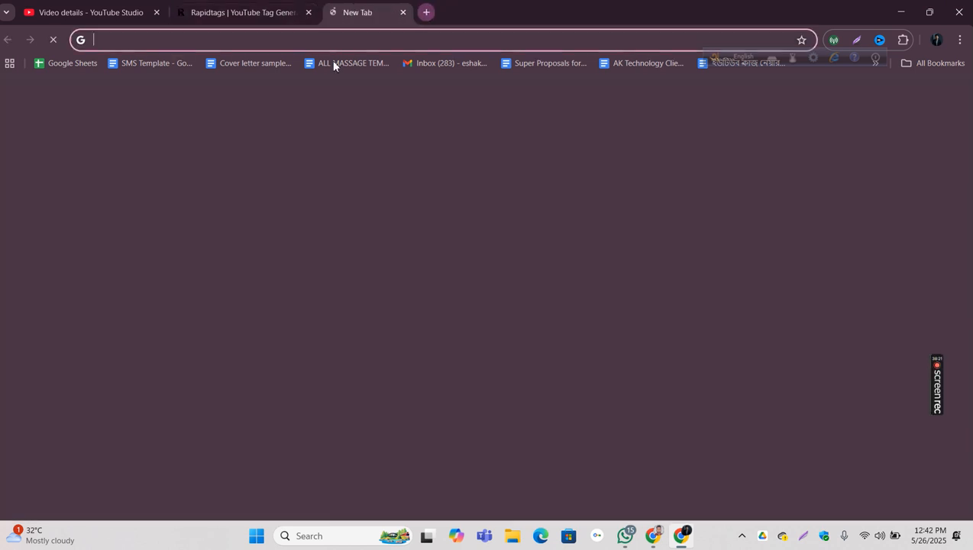
click(447, 313)
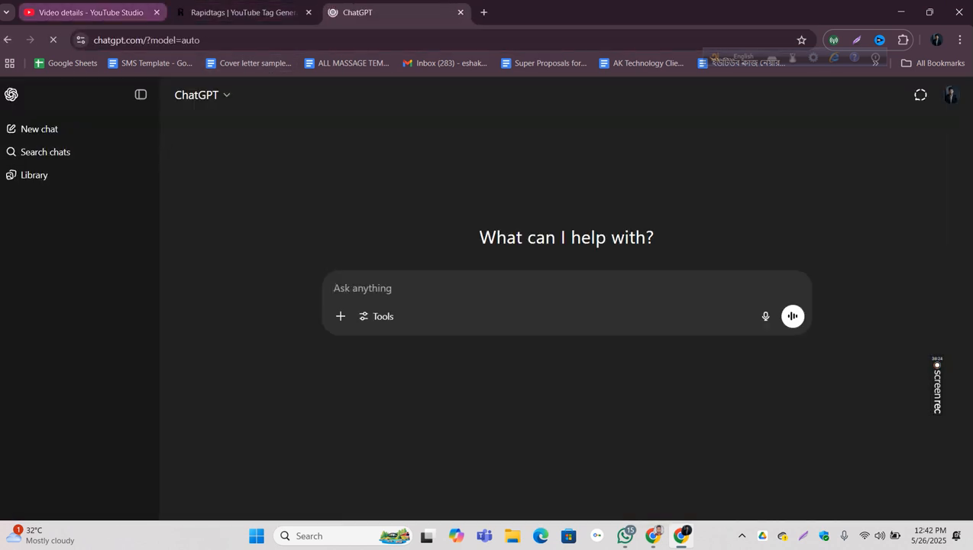
Step: Copy the full video title from YouTube Studio into a new ChatGPT prompt
click(84, 12)
double_click(308, 189)
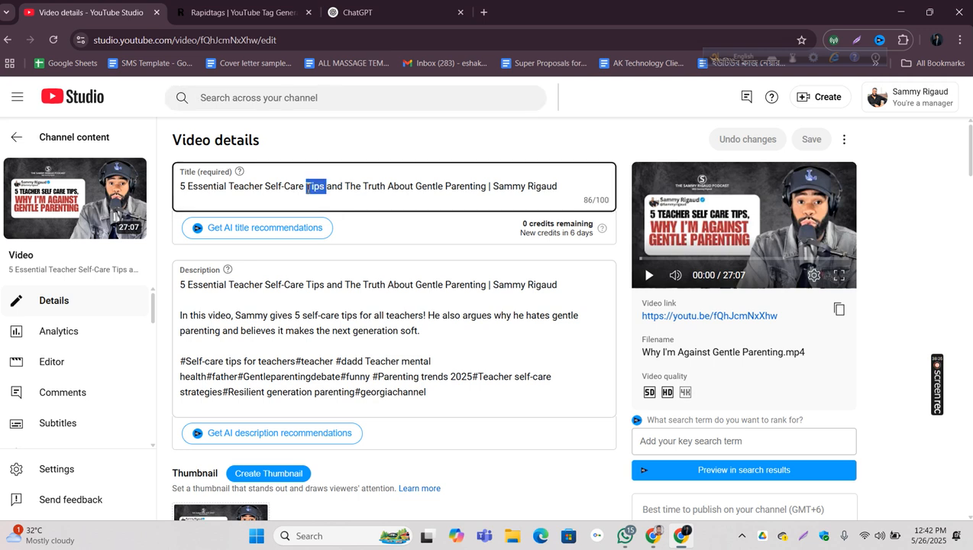
triple_click(308, 189)
right_click(310, 191)
click(337, 267)
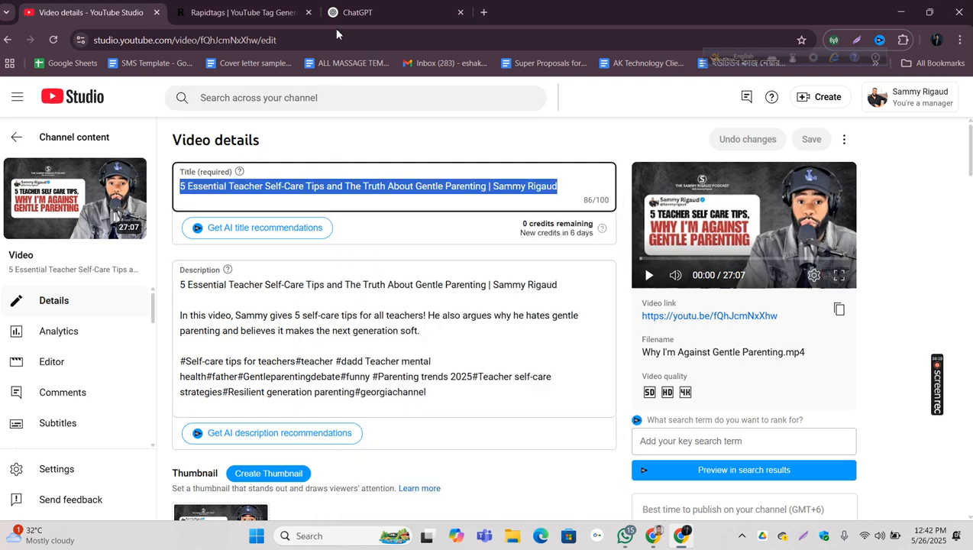
click(355, 16)
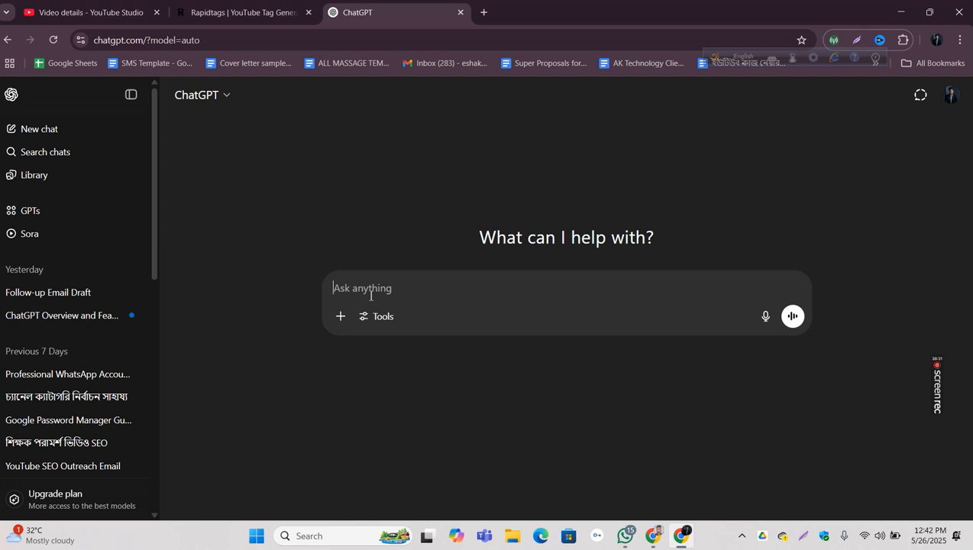
key(ctrl+v)
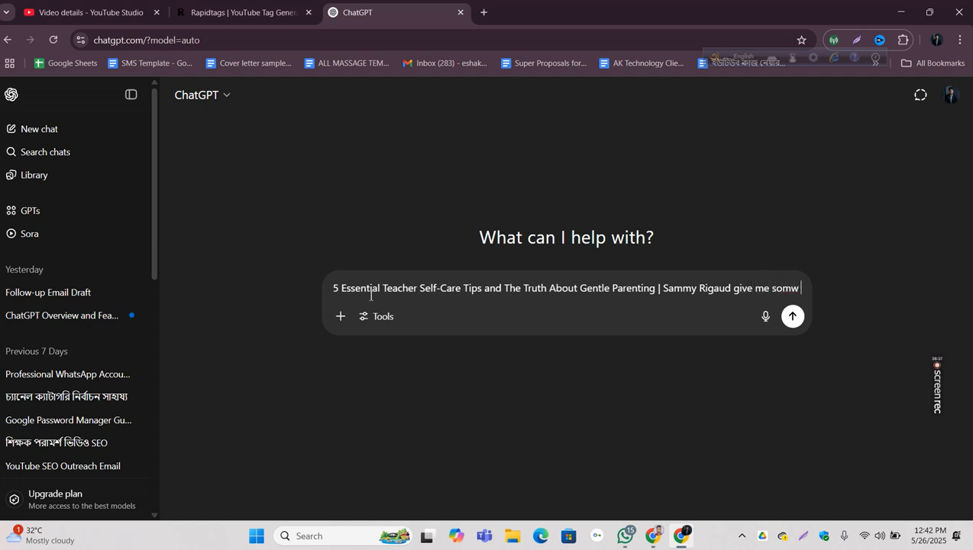
Step: Finish the prompt after the title with "give me somwe youtube seo friendly tags" and submit it
text(tags for this youtube seo fri)
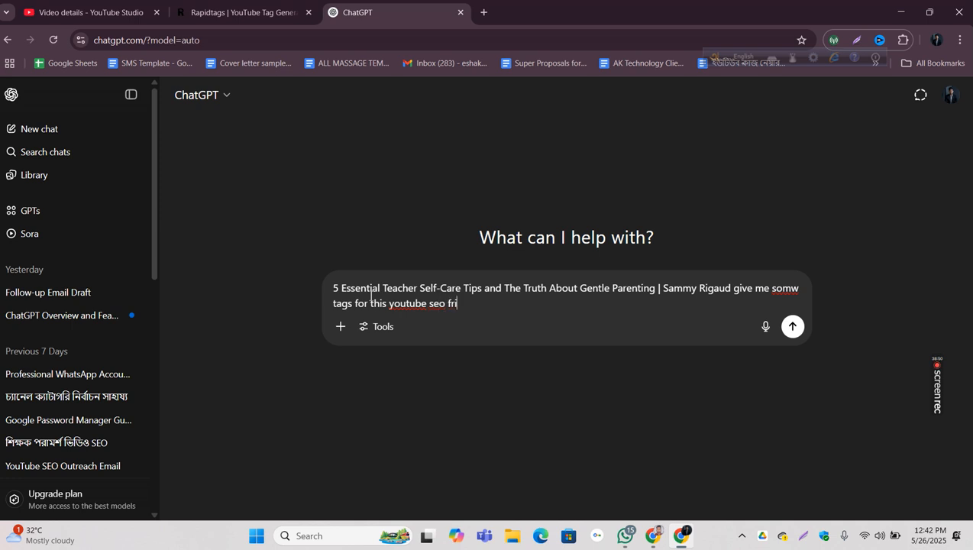
text(ndly)
drag(389, 306, 334, 313)
key(BackSpace)
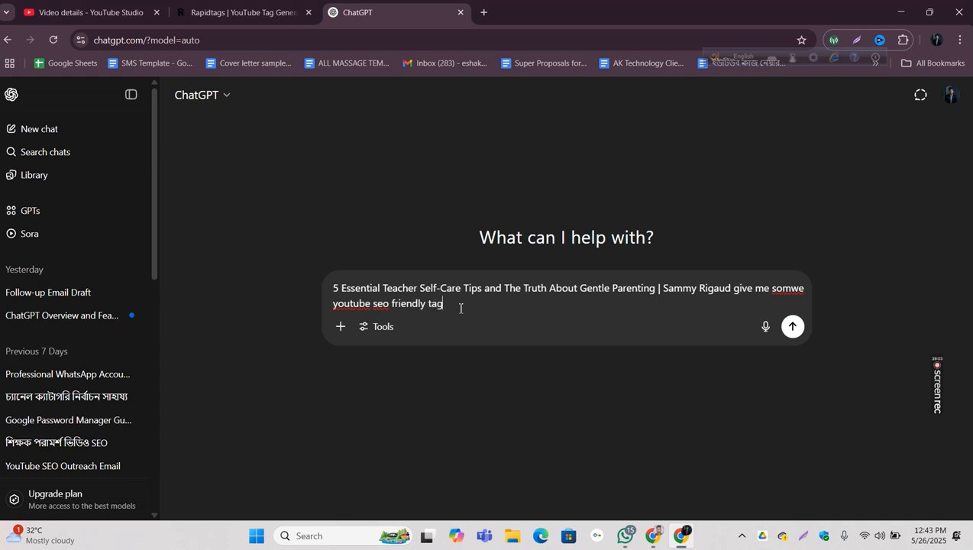
key(Return)
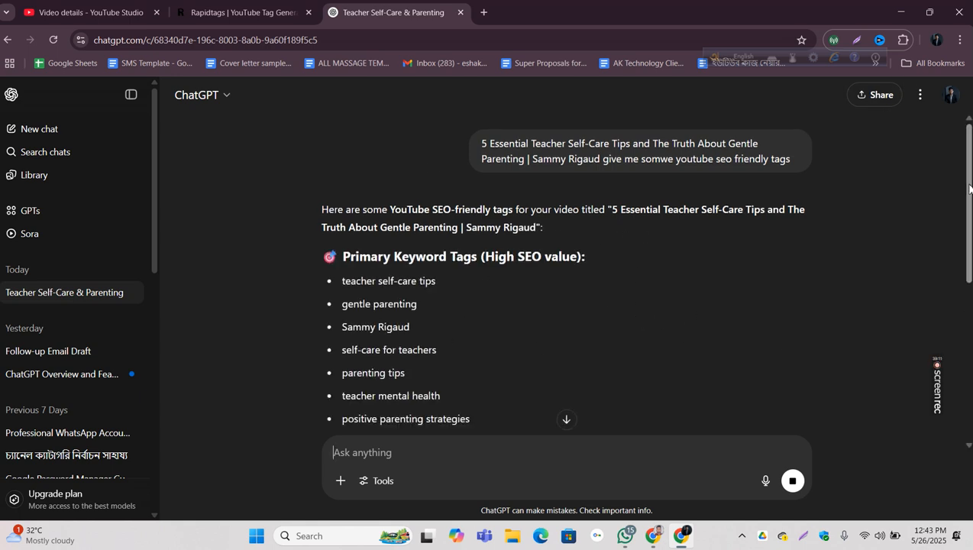
Step: Examine the suggested primary, long-tail and audience-based tags, highlighting the channel-name tag and the "Primary Keyword Tags" heading
scroll(969, 189, down, 2)
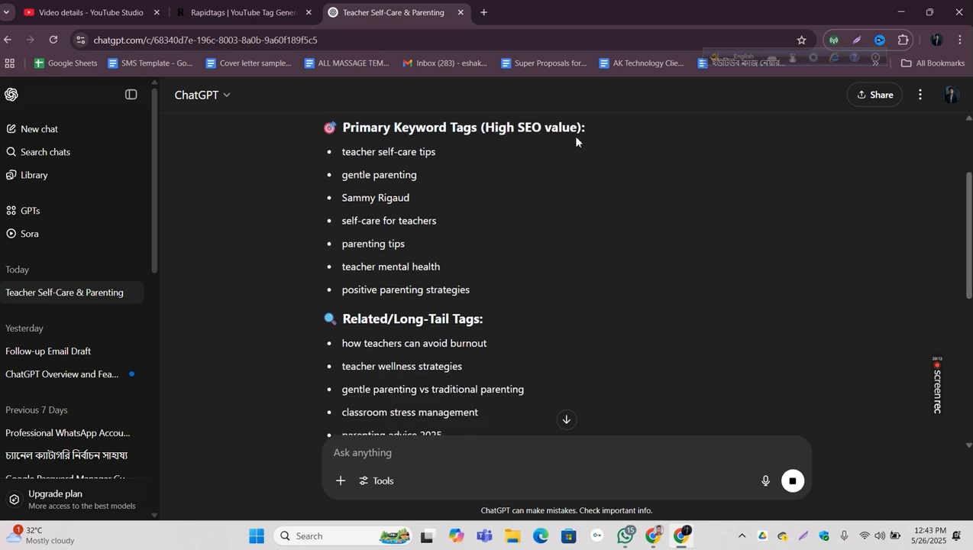
drag(342, 200, 410, 200)
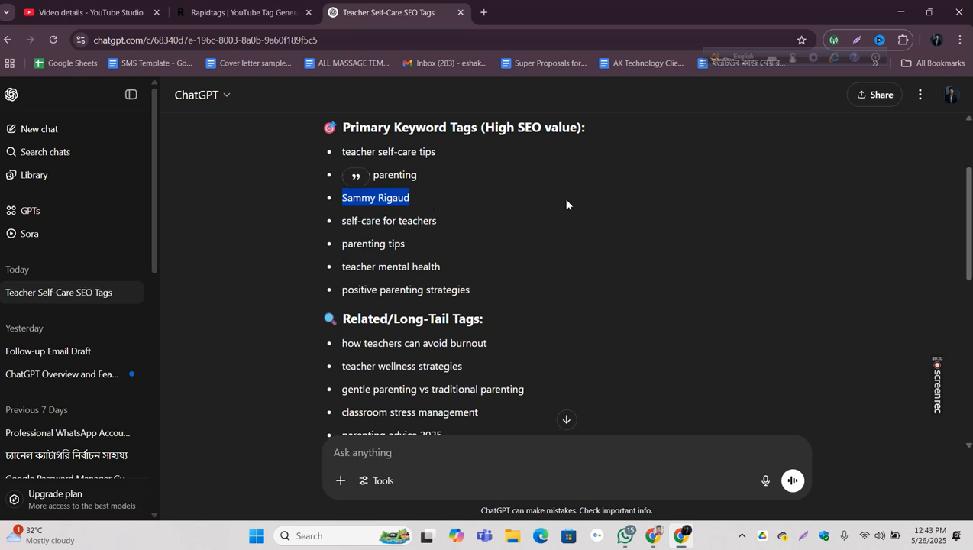
scroll(565, 200, down, 3)
scroll(559, 210, up, 2)
scroll(556, 214, down, 5)
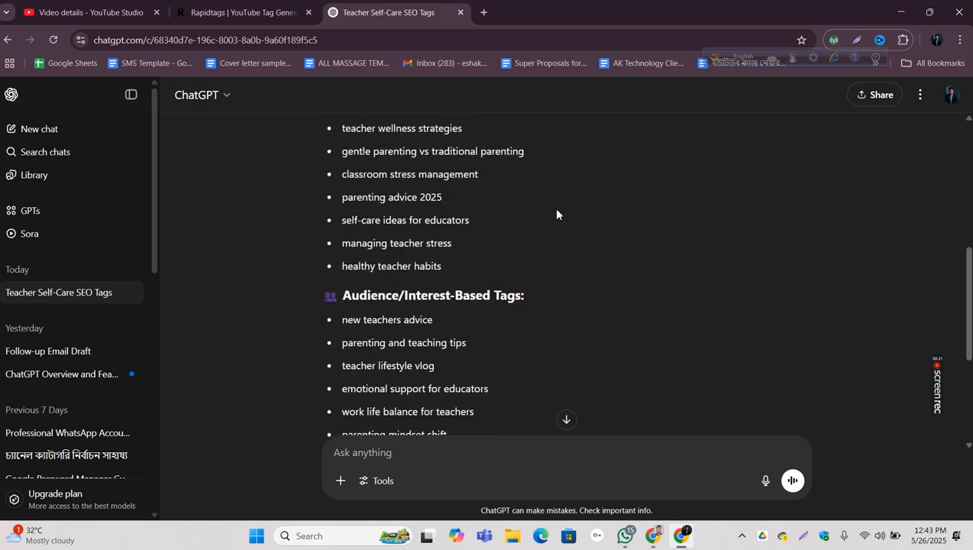
scroll(555, 199, up, 3)
scroll(553, 200, up, 2)
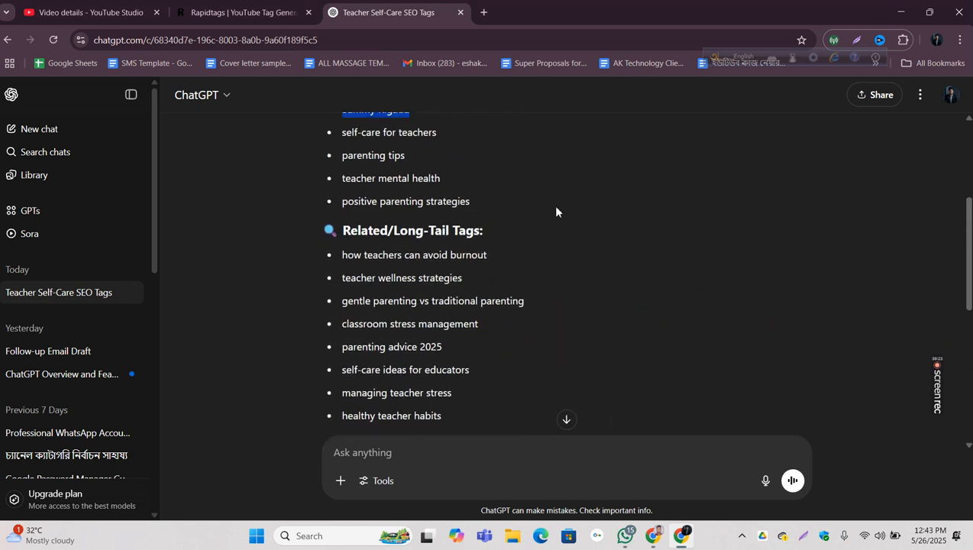
scroll(556, 221, up, 2)
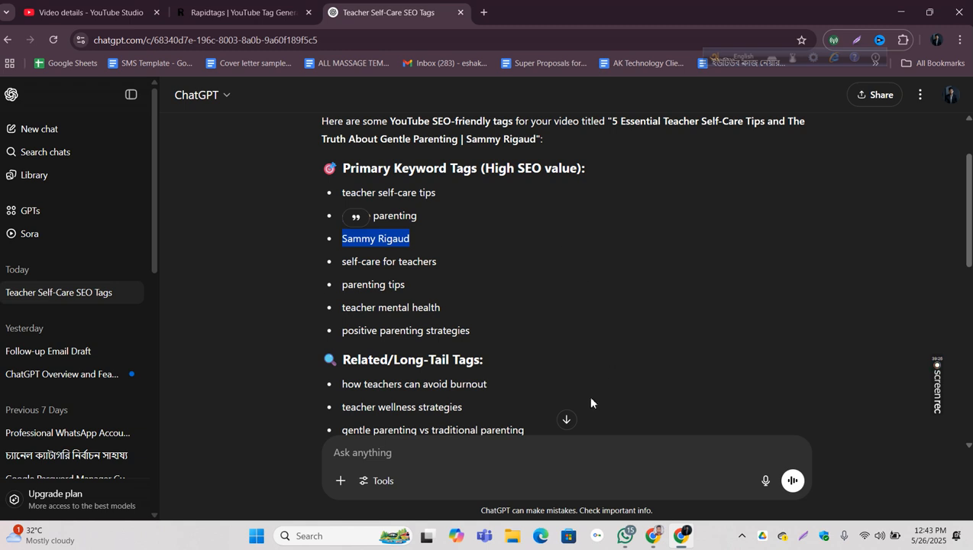
click(404, 459)
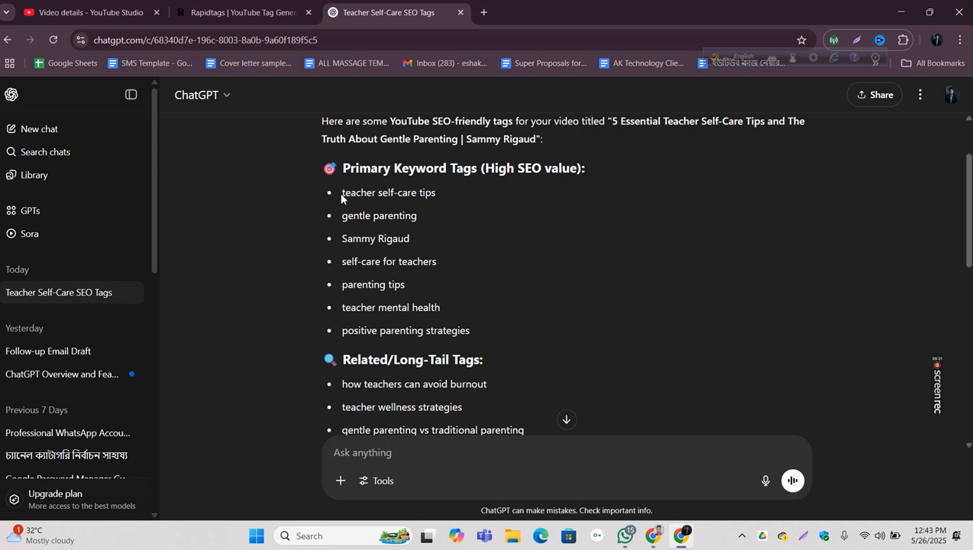
drag(346, 169, 584, 174)
click(470, 238)
scroll(471, 244, down, 2)
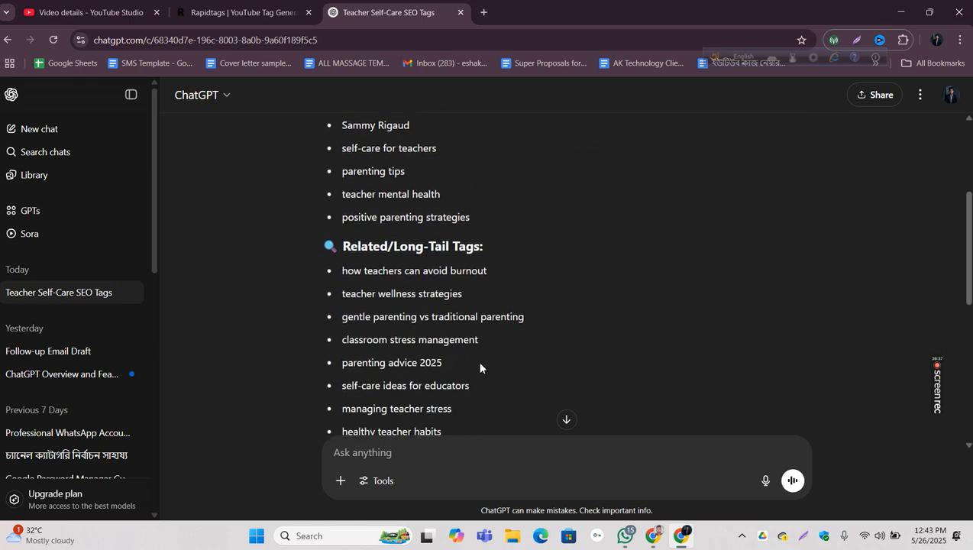
Step: Submit the follow-up prompt "comepitation low,very low meidum" and highlight the "gentle parenting vs traditional parenting" tag in the answer
text(comepitation low,very low meidu)
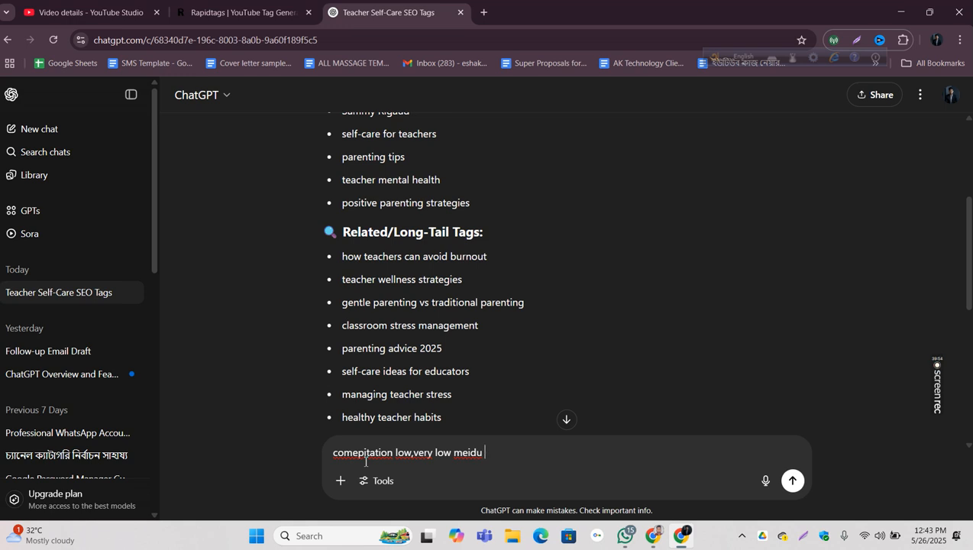
key(Return)
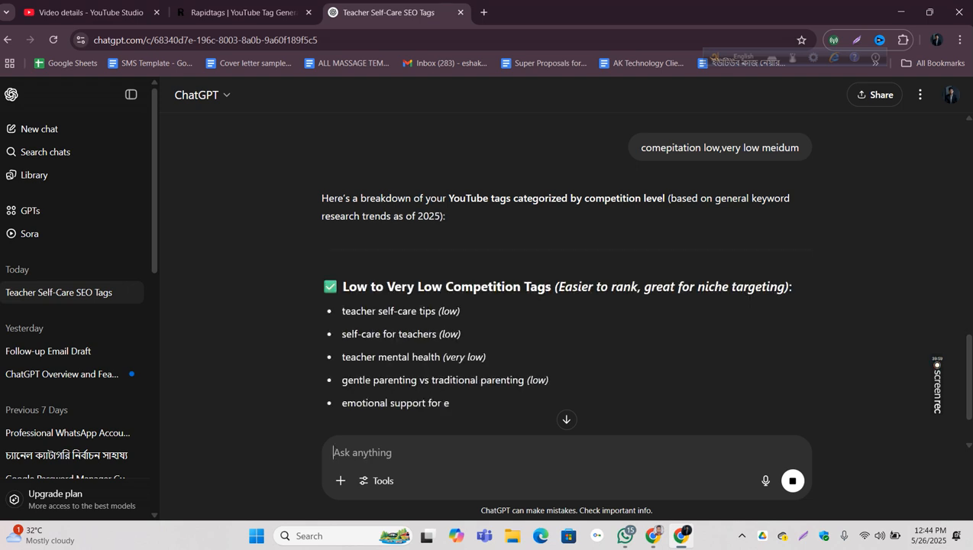
scroll(528, 285, down, 1)
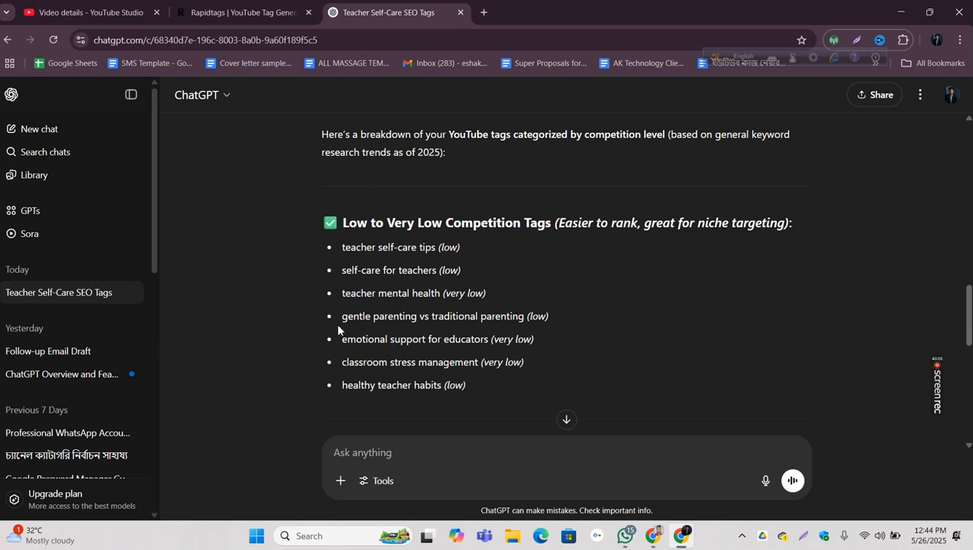
drag(344, 319, 521, 319)
click(593, 343)
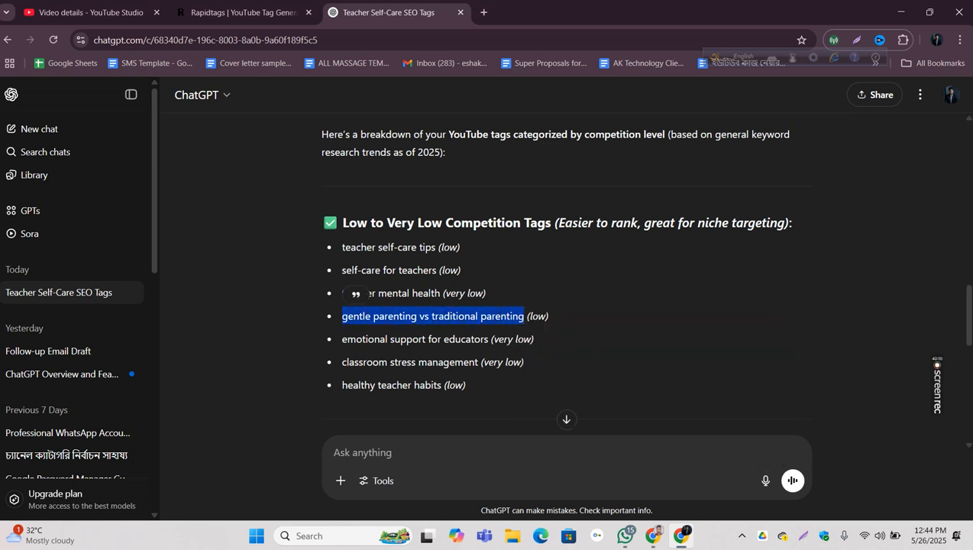
Step: Switch to YouTube Studio and paste the "gentle parenting vs traditional parenting" tag into the video's tags
click(107, 13)
scroll(394, 295, down, 1)
scroll(394, 295, down, 20)
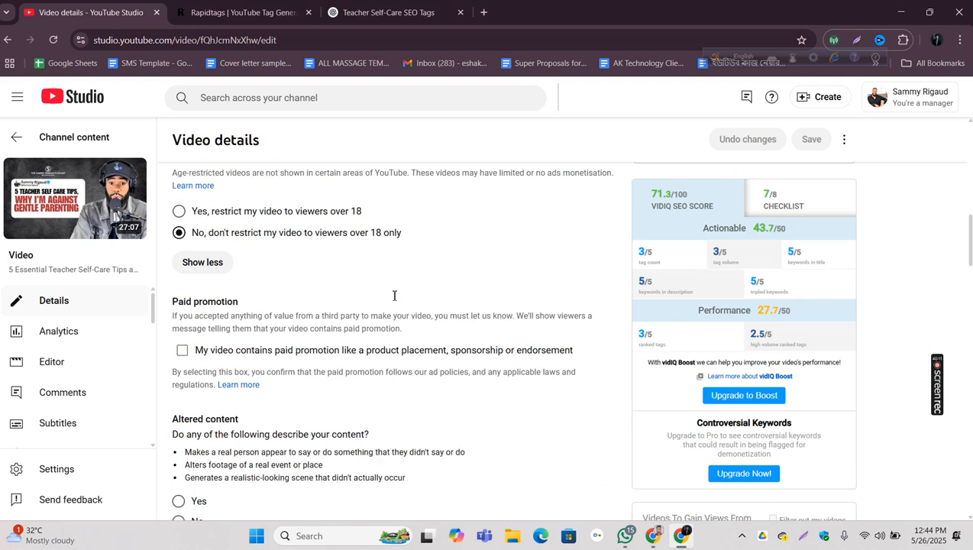
click(346, 394)
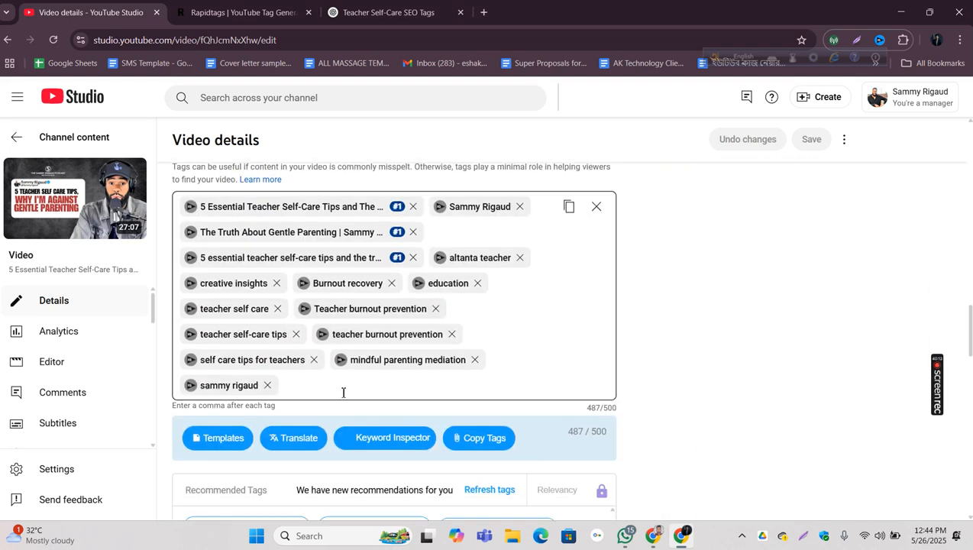
right_click(337, 394)
click(379, 243)
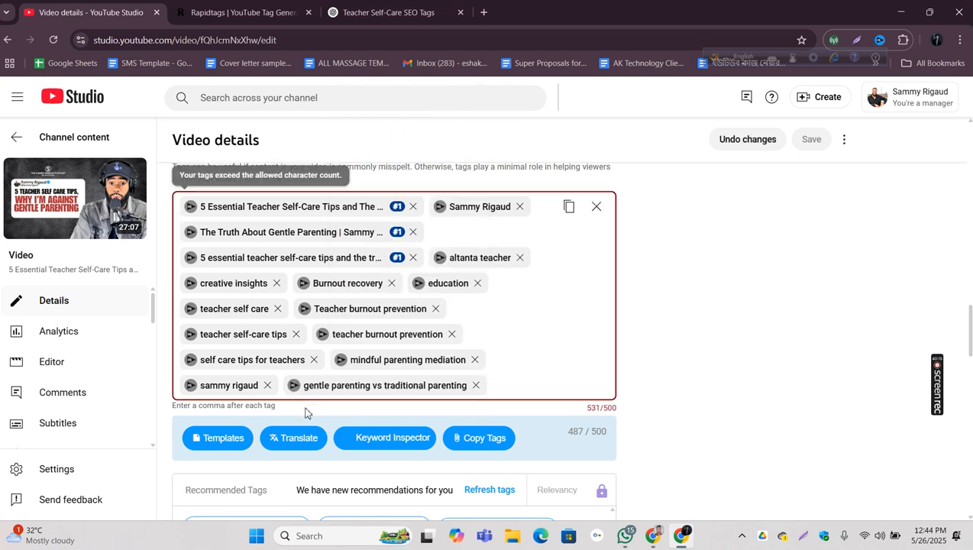
Step: Compare Keyword Inspector's scores for "gentle parenting vs traditional parenting" with ChatGPT's competition rating, and remove that tag from the video
click(294, 387)
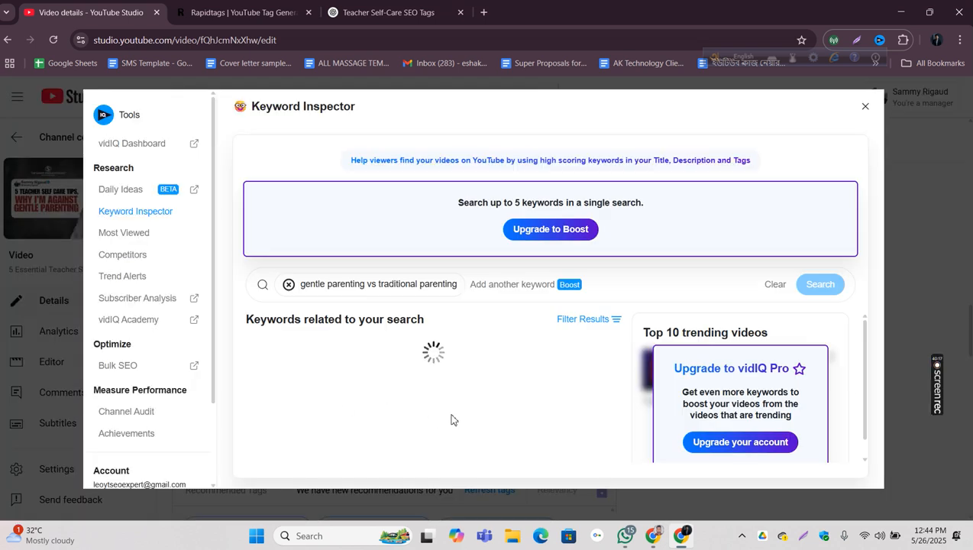
click(389, 12)
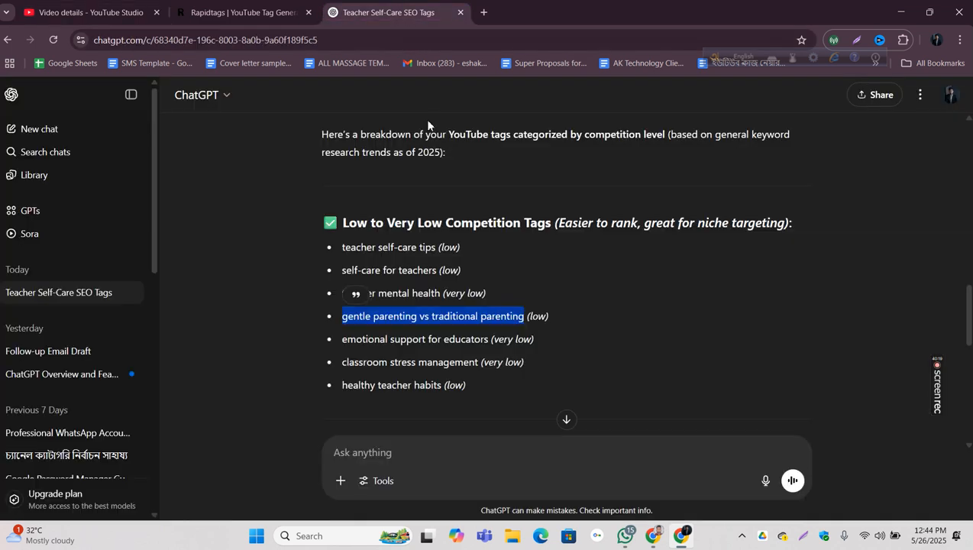
click(558, 316)
drag(558, 316, 333, 319)
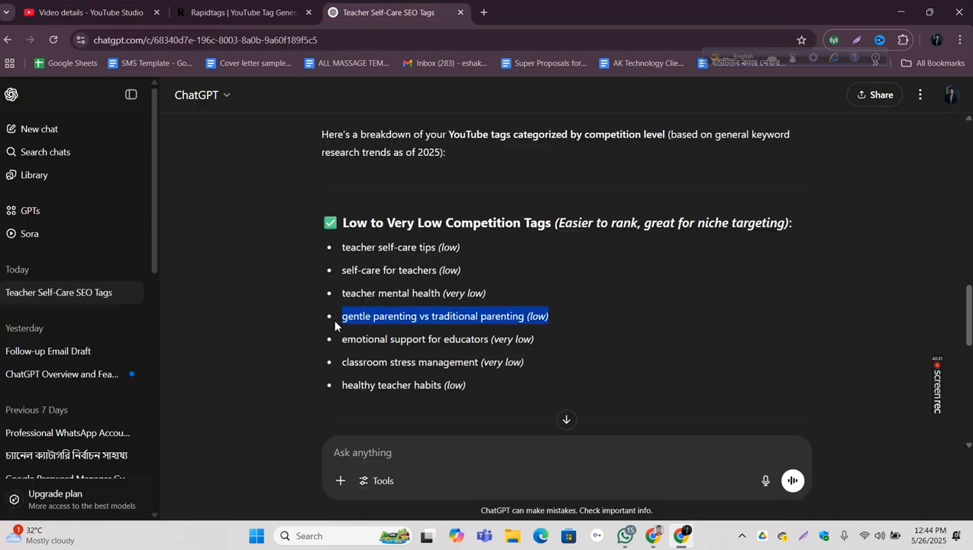
click(88, 15)
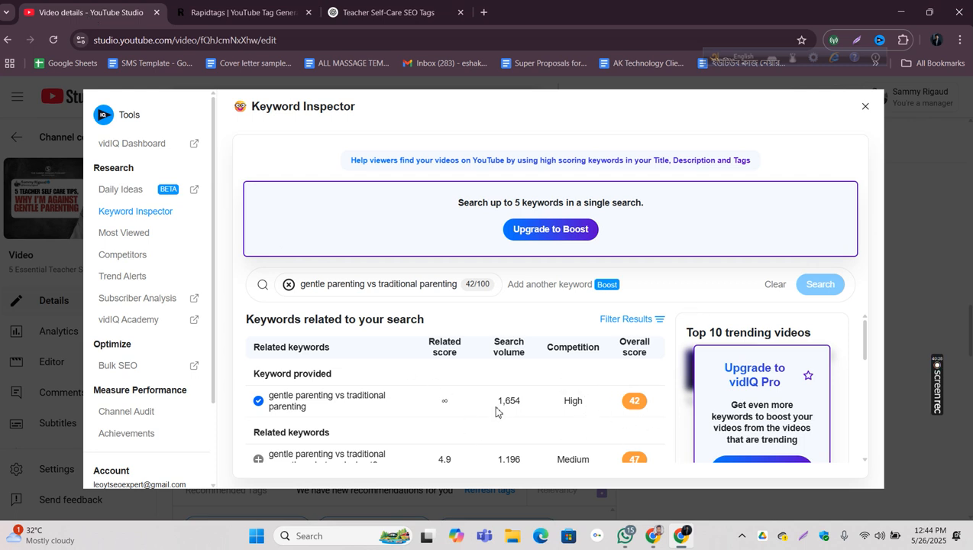
scroll(503, 416, down, 3)
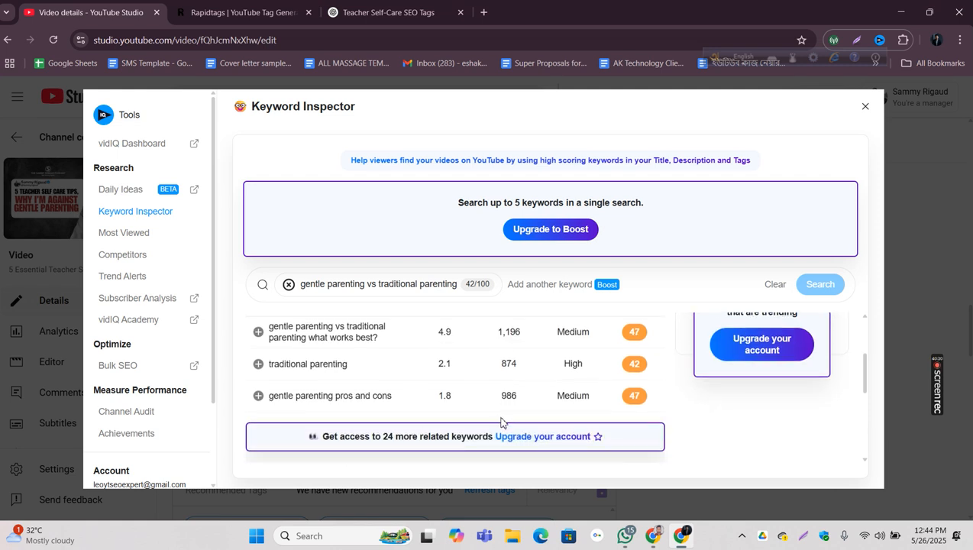
click(866, 108)
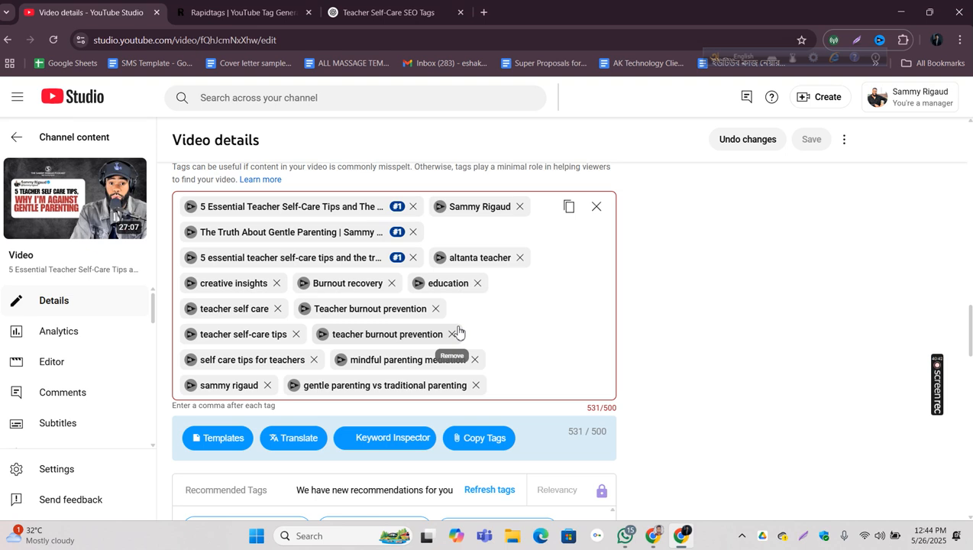
click(475, 386)
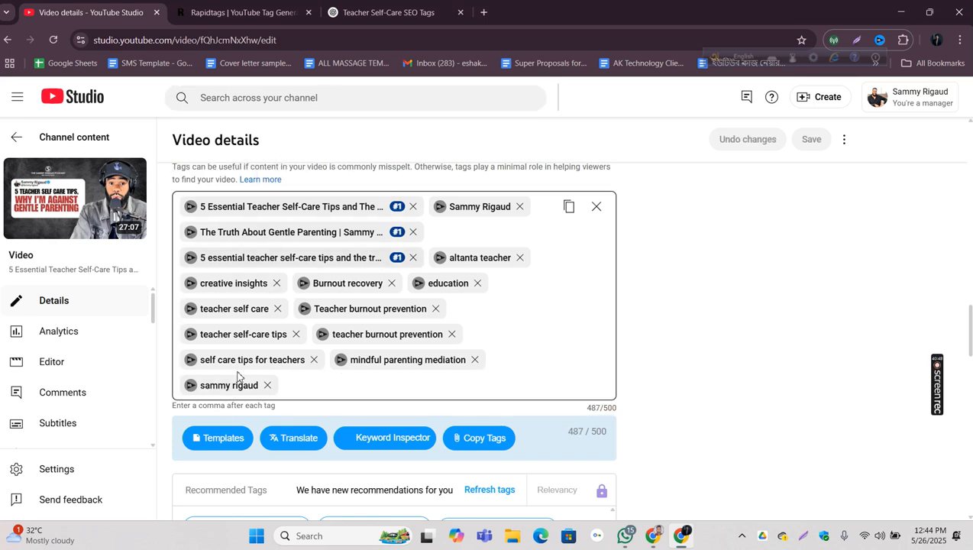
Step: Inspect the search volume, competition and related keywords of the "mindful parenting mediation" tag and the lowercase channel-name tag
click(342, 363)
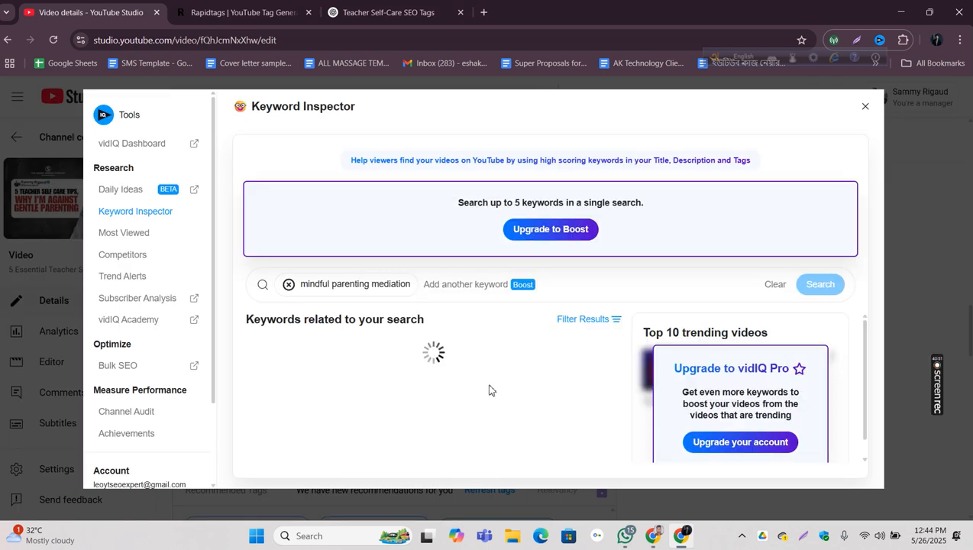
scroll(549, 394, down, 2)
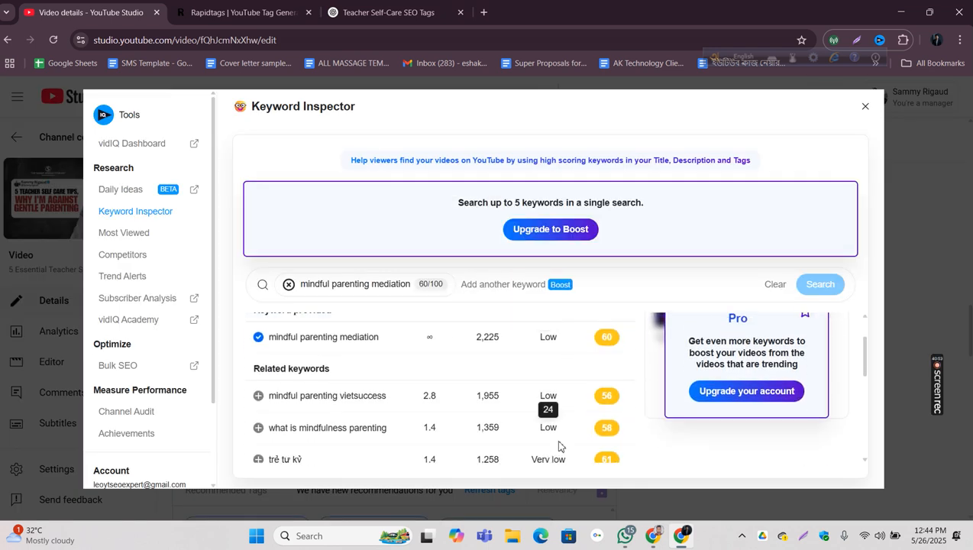
scroll(445, 424, down, 1)
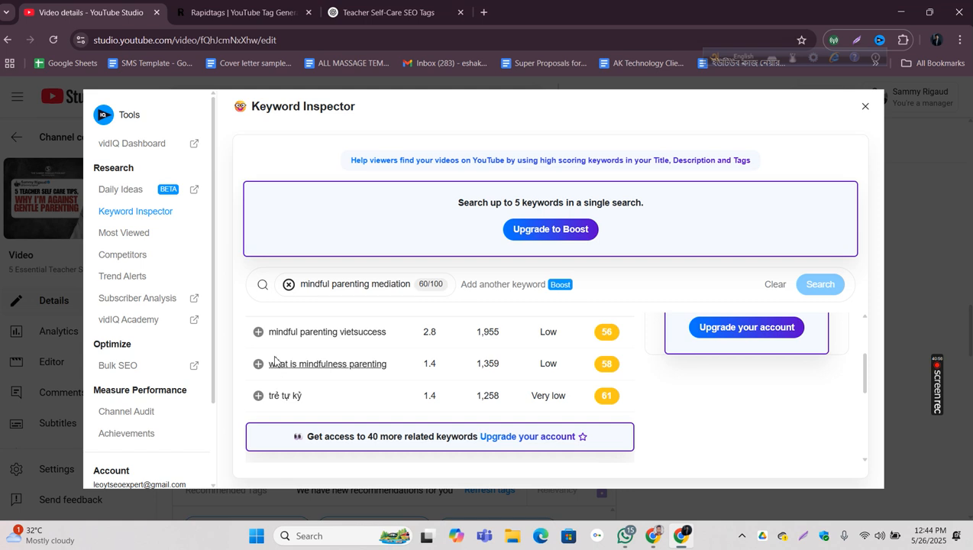
click(864, 104)
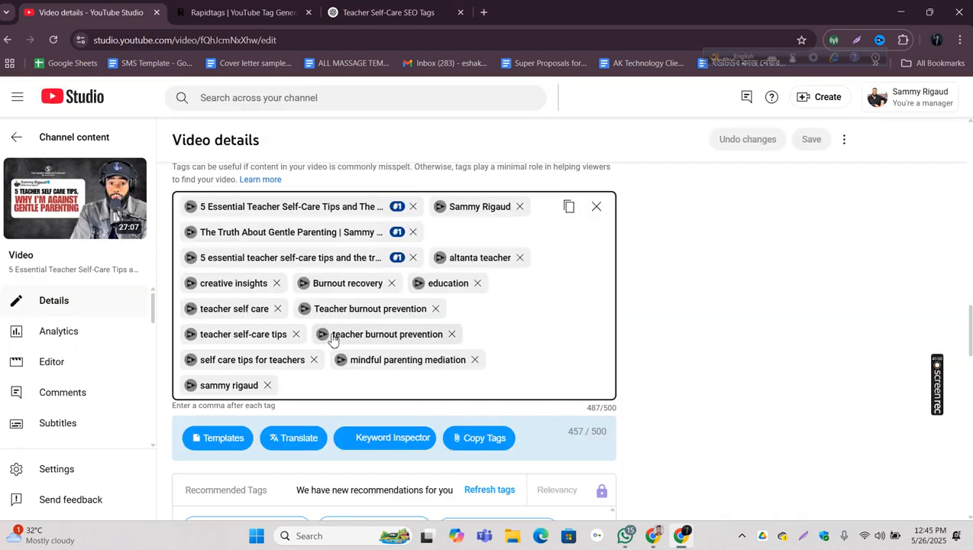
click(192, 386)
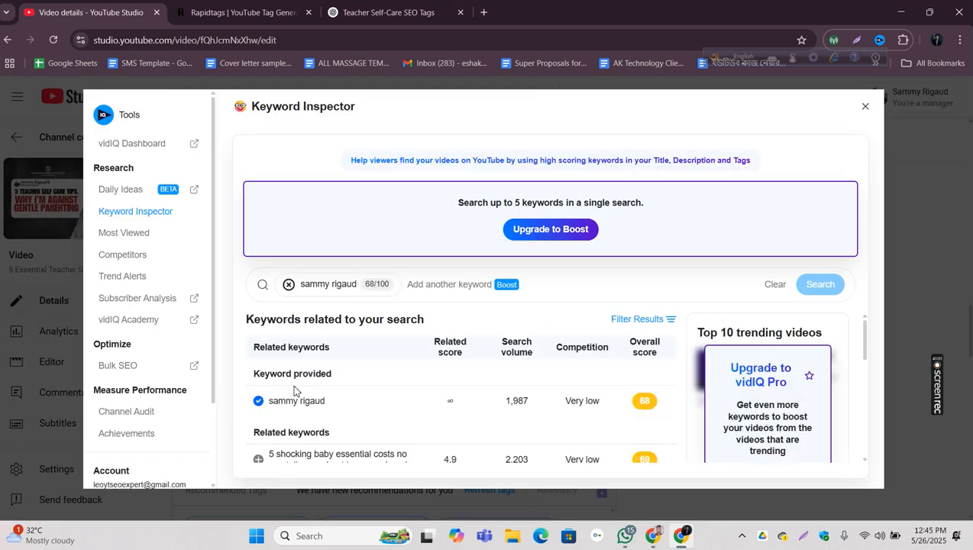
scroll(283, 409, down, 3)
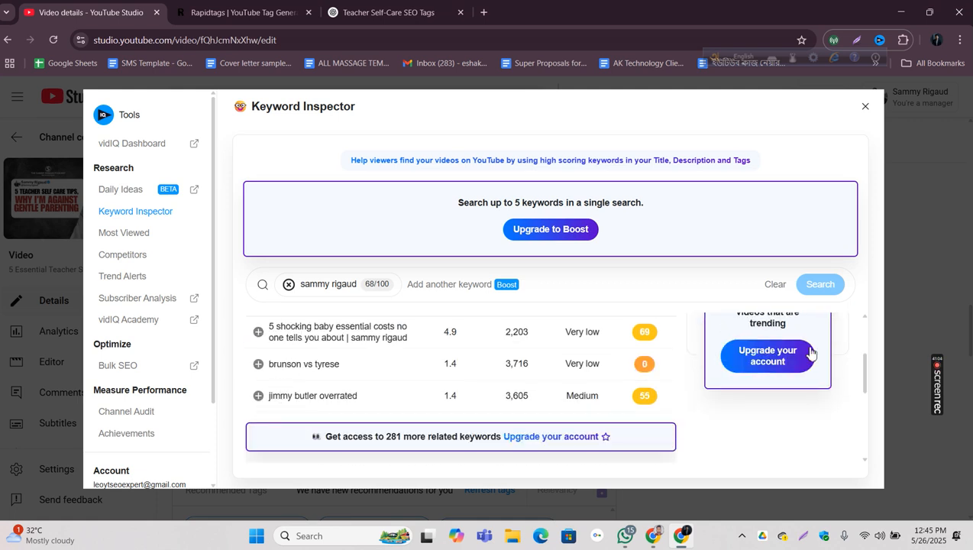
click(929, 256)
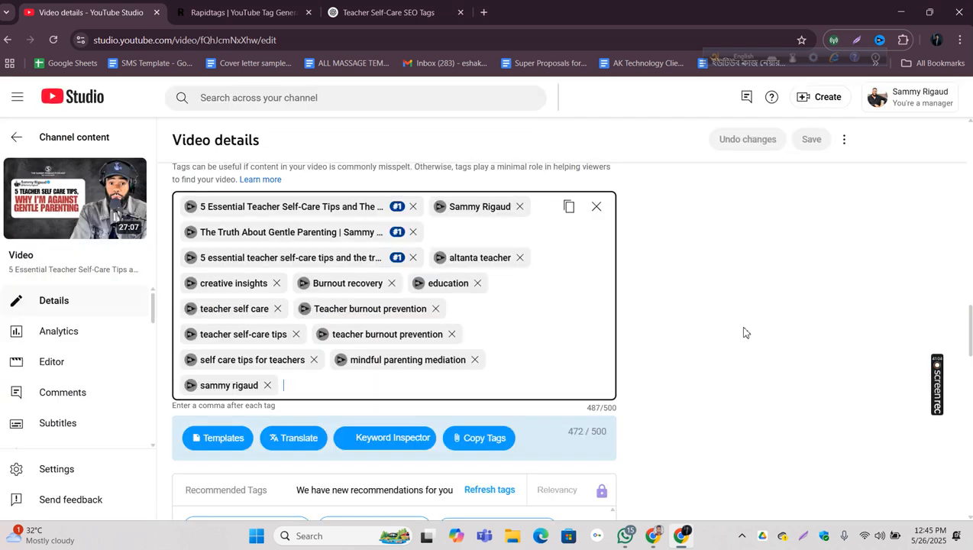
Step: Inspect the lowercase "teacher burnout prevention" tag and add its related keywords "teacher burnout and self care" and "self care for teachers"
click(324, 334)
scroll(380, 374, down, 1)
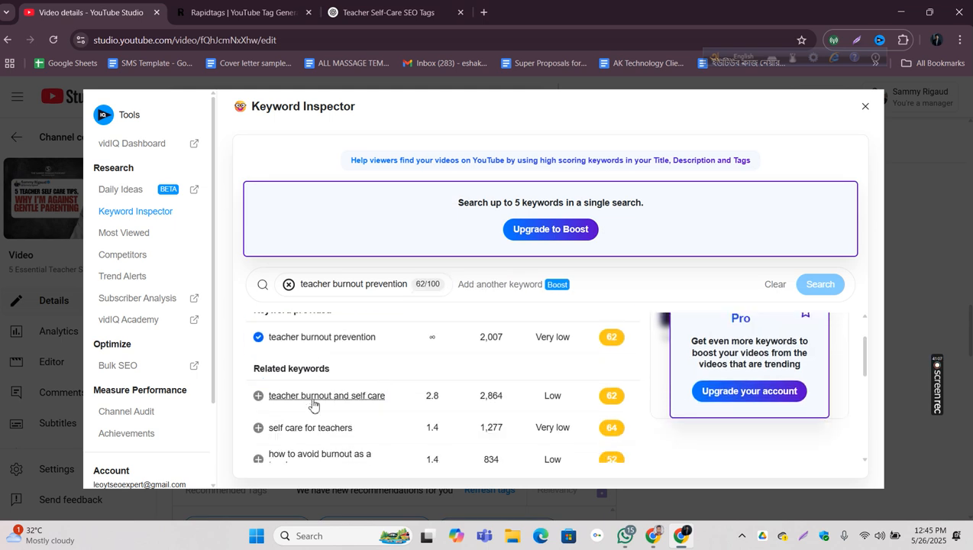
click(258, 396)
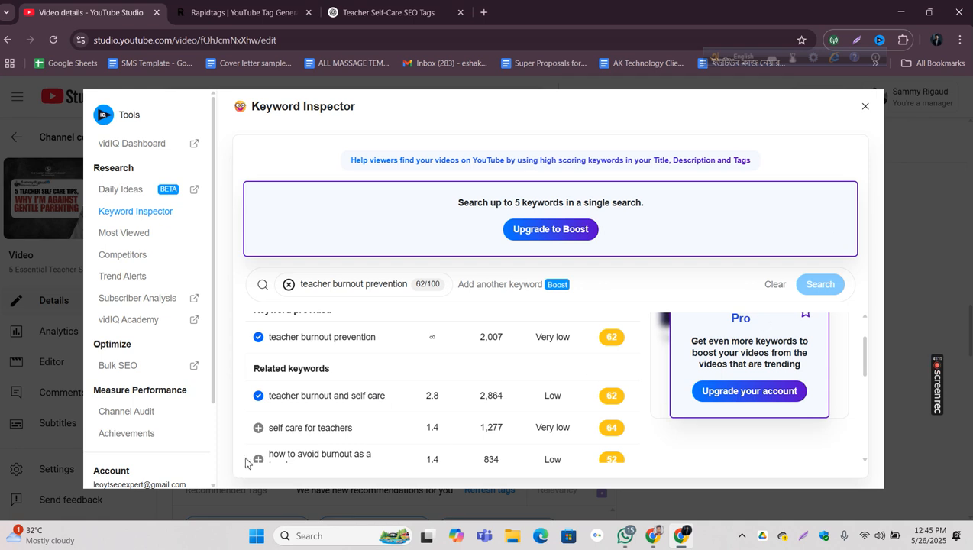
click(259, 429)
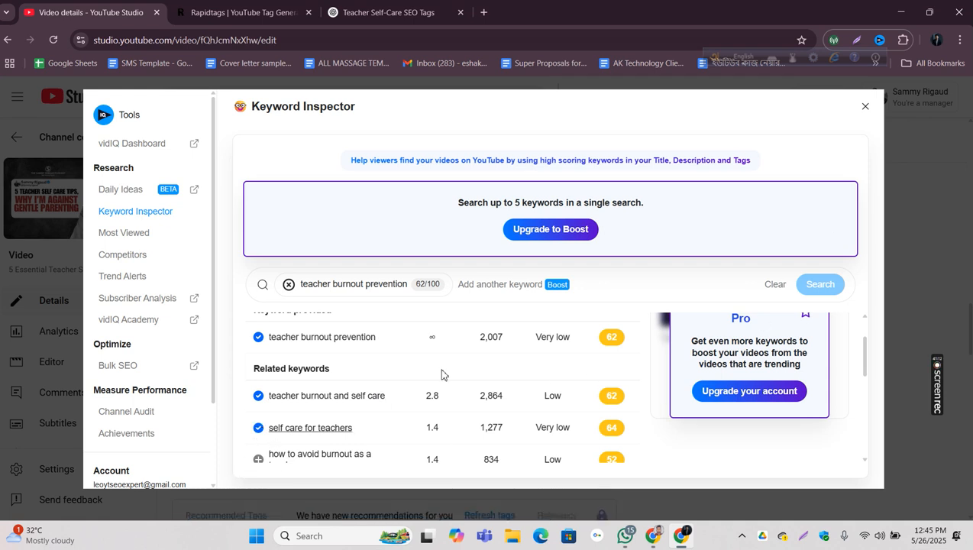
click(866, 106)
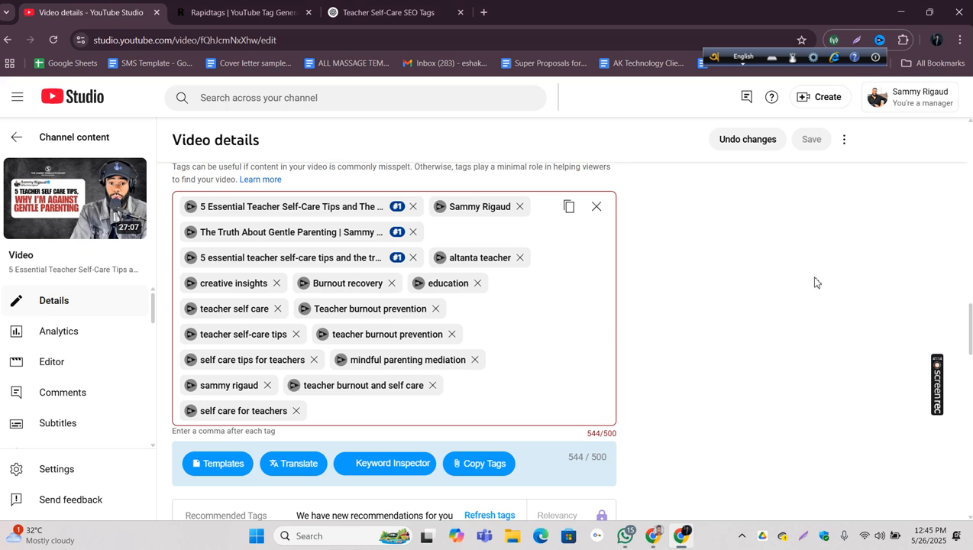
Step: Remove the "teacher burnout and self care" and "education" tags, and reload the video details page without saving
click(432, 385)
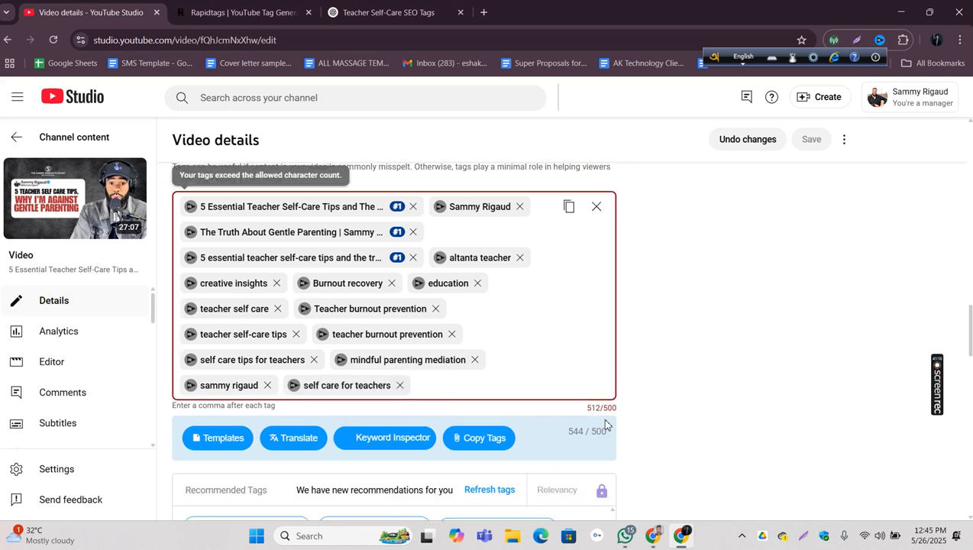
click(478, 284)
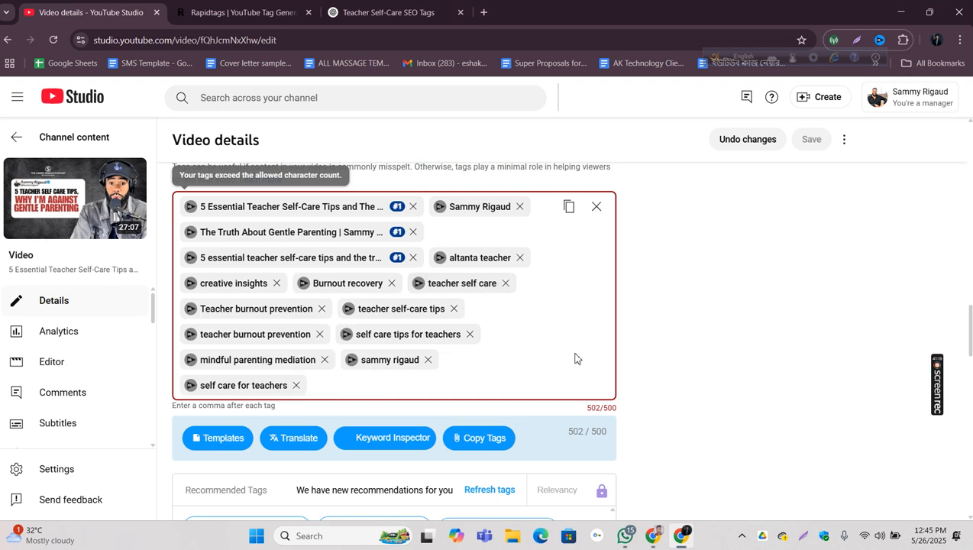
click(53, 40)
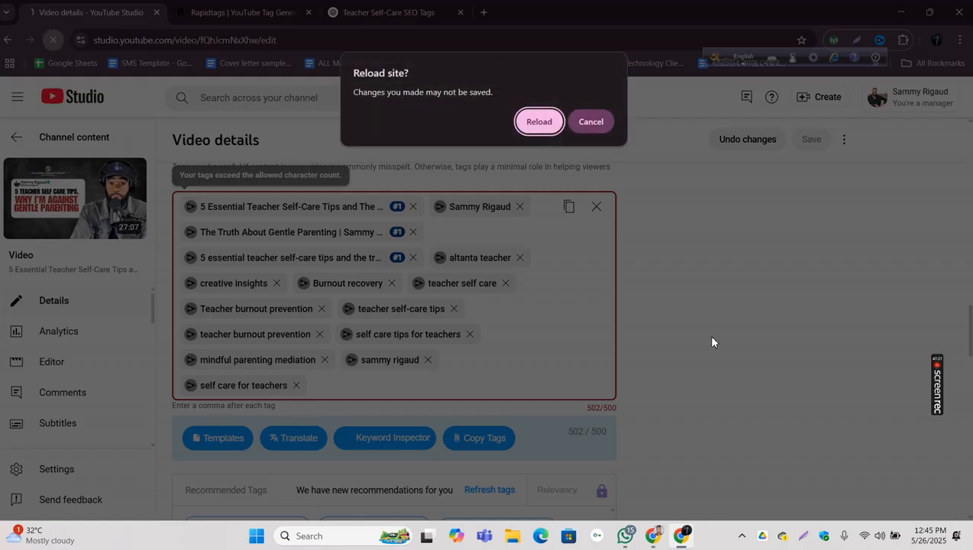
click(538, 121)
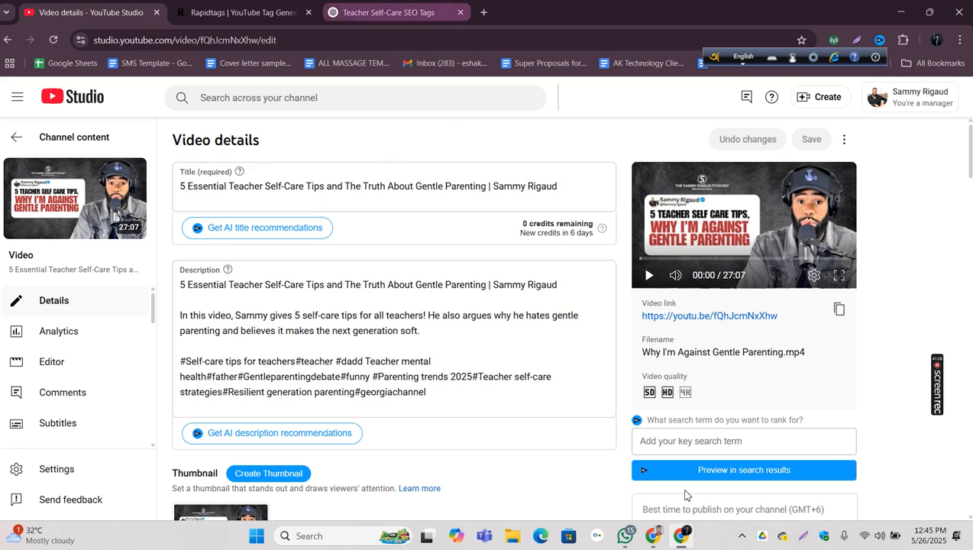
Step: Switch to the YouTube SEO presentation in Google Docs and review why and how YouTube SEO works, highlighting the engagement and watch-time lines
click(653, 536)
click(374, 12)
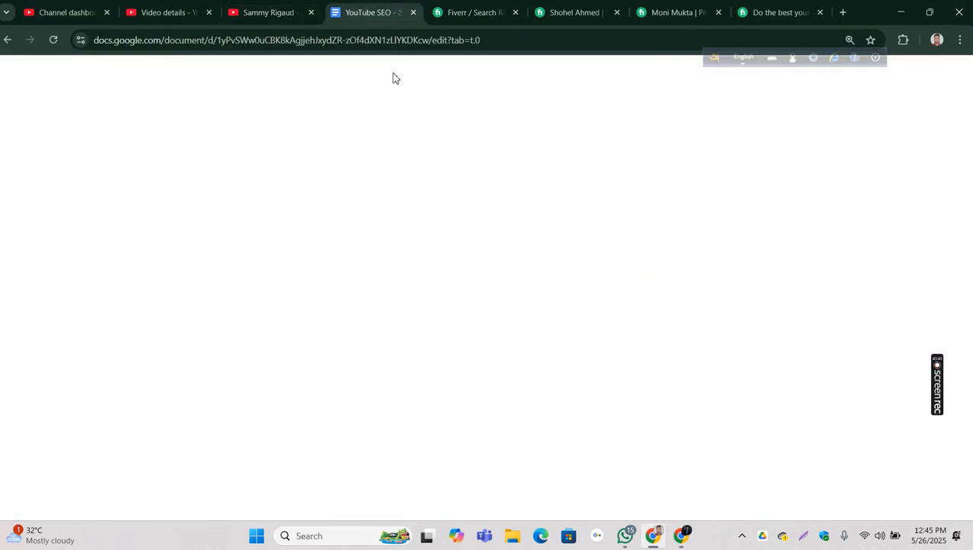
scroll(398, 254, up, 10)
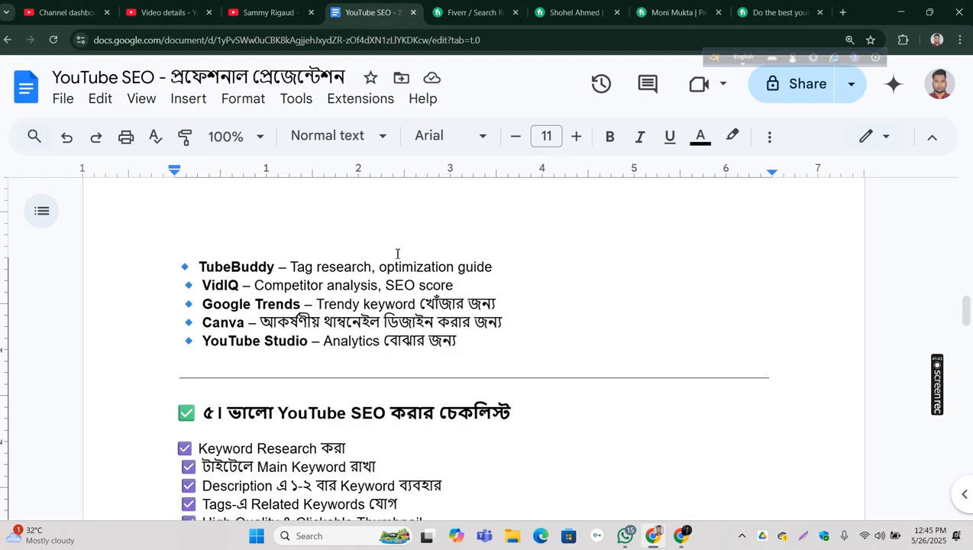
scroll(397, 253, up, 15)
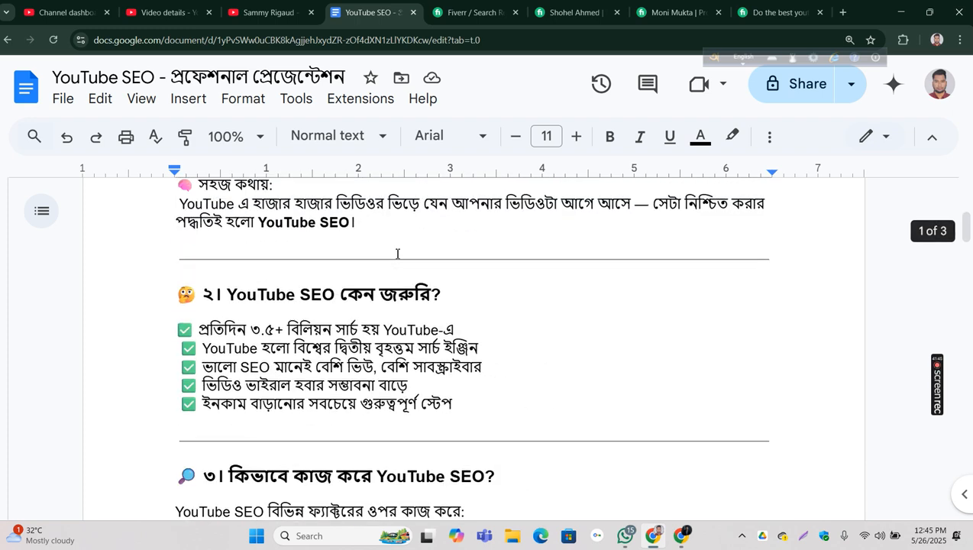
scroll(397, 254, down, 3)
scroll(378, 276, up, 2)
scroll(371, 277, down, 2)
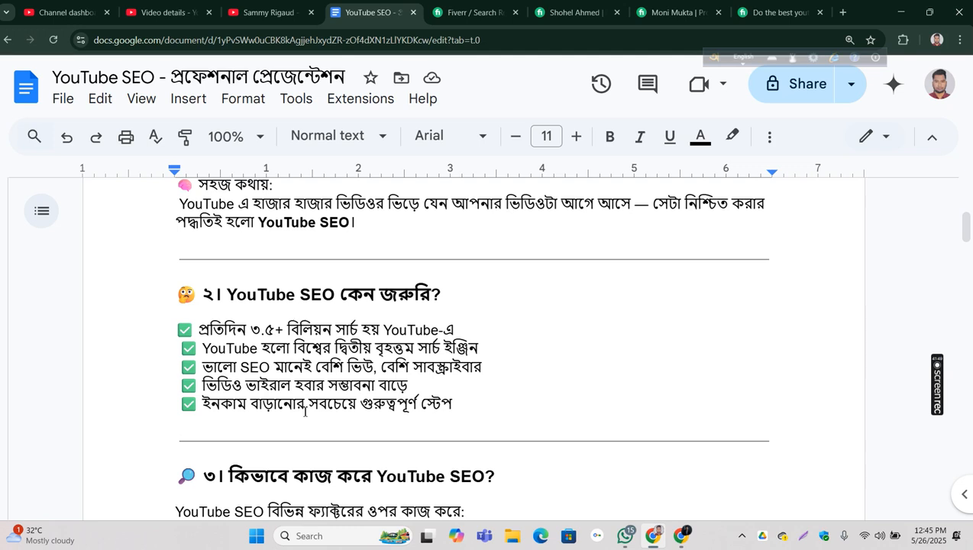
scroll(205, 426, down, 5)
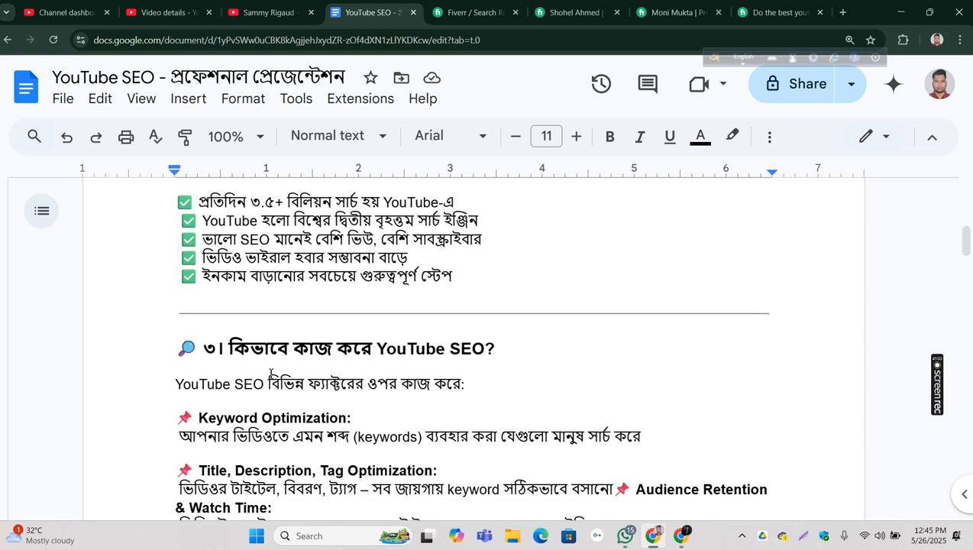
scroll(269, 370, down, 1)
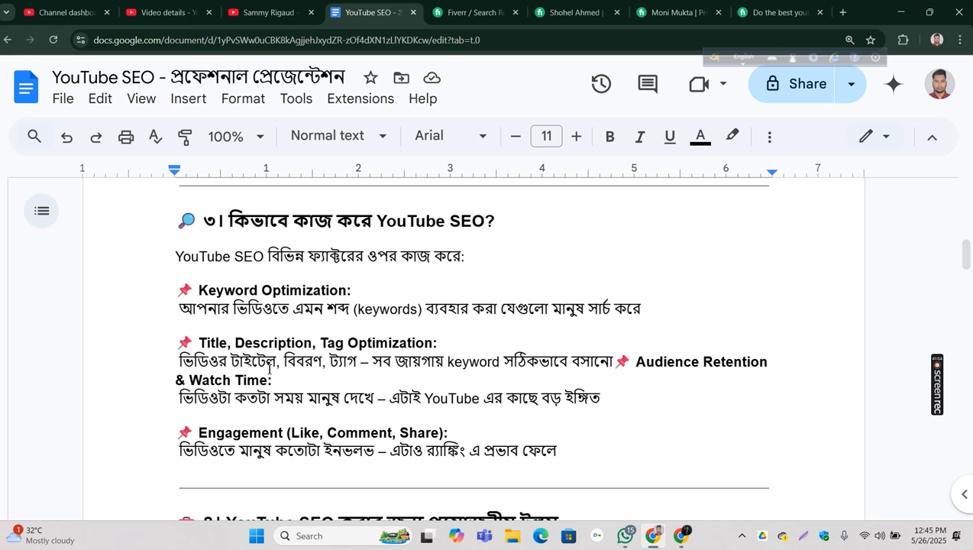
drag(153, 456, 404, 462)
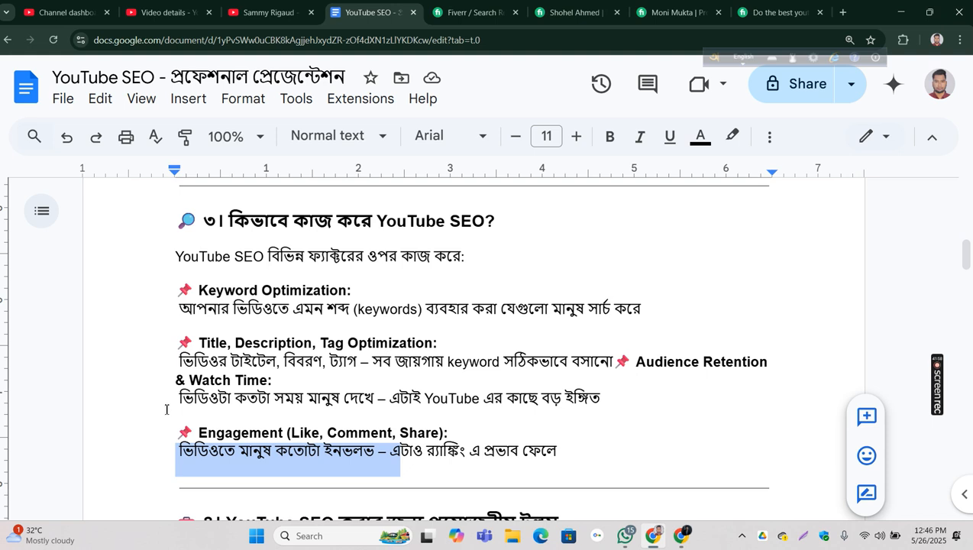
drag(162, 405, 234, 399)
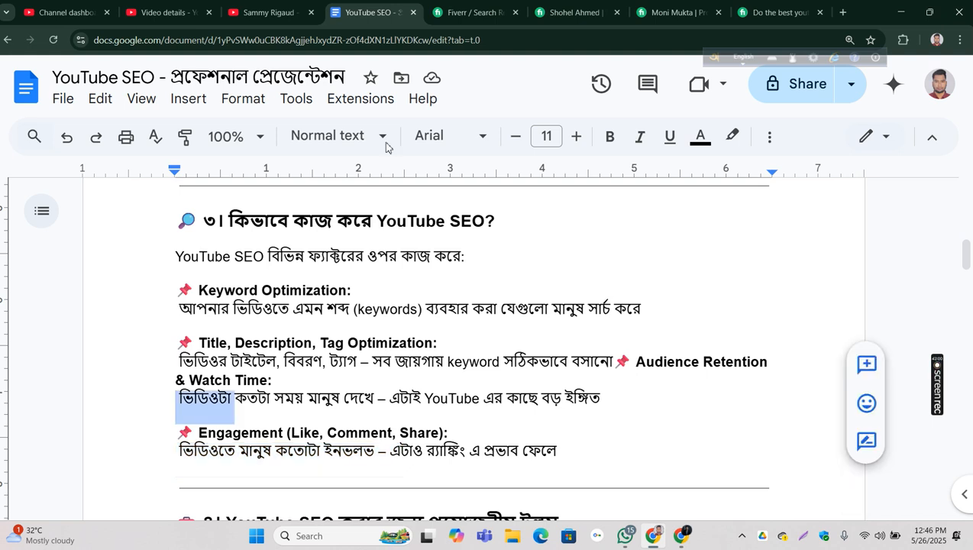
click(680, 535)
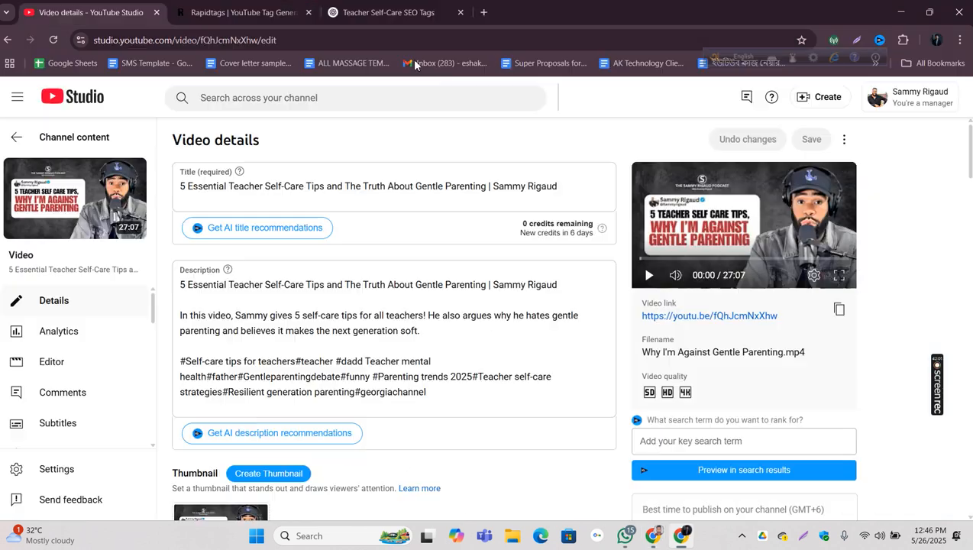
click(653, 535)
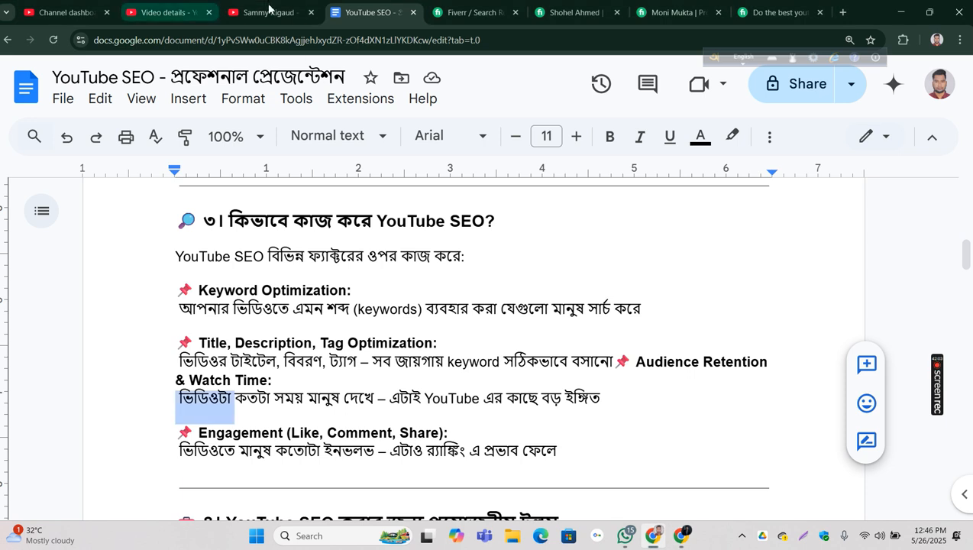
Step: Switch to the YouTube results and replace the search with the "hjhjhjhjh meaning in english" suggestion offered for "hj"
click(269, 11)
click(369, 72)
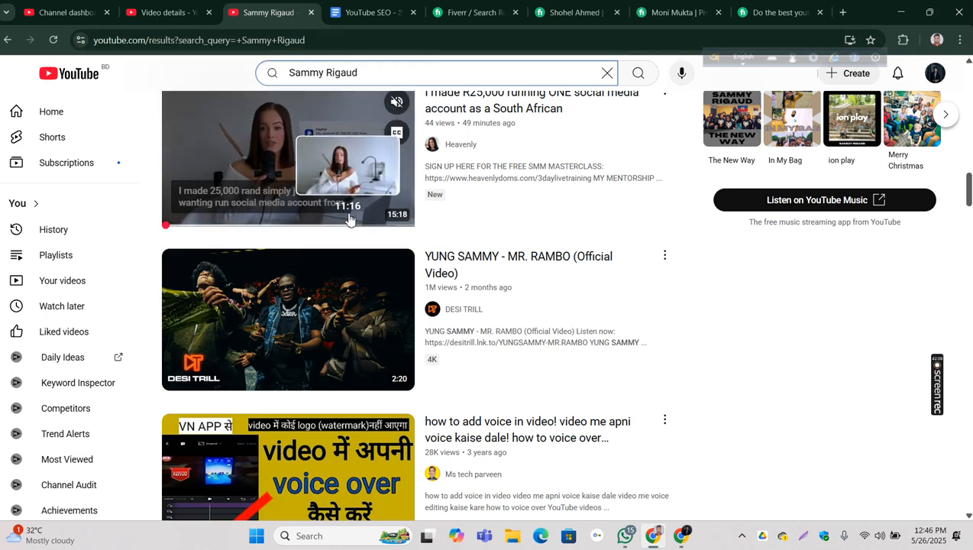
scroll(367, 237, up, 4)
scroll(379, 254, up, 8)
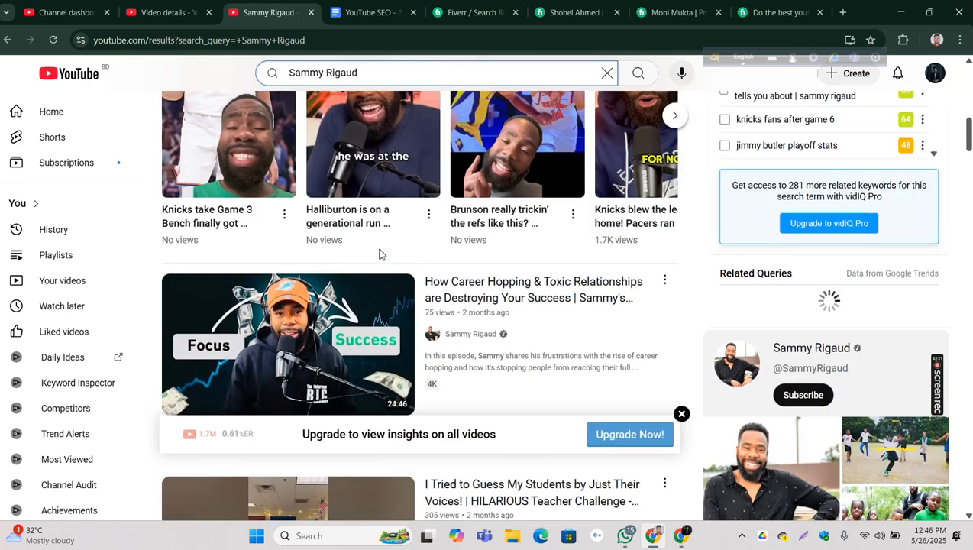
scroll(396, 148, up, 5)
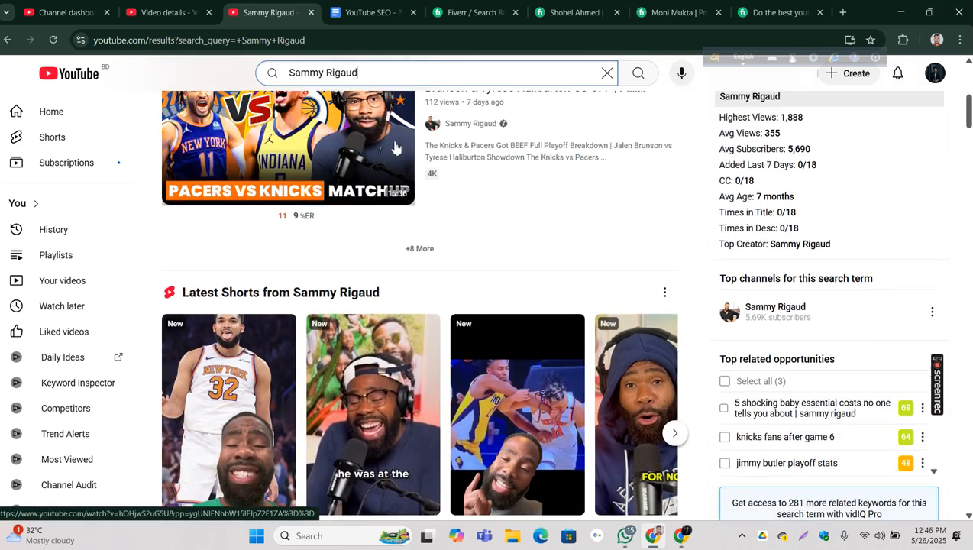
click(607, 73)
click(475, 75)
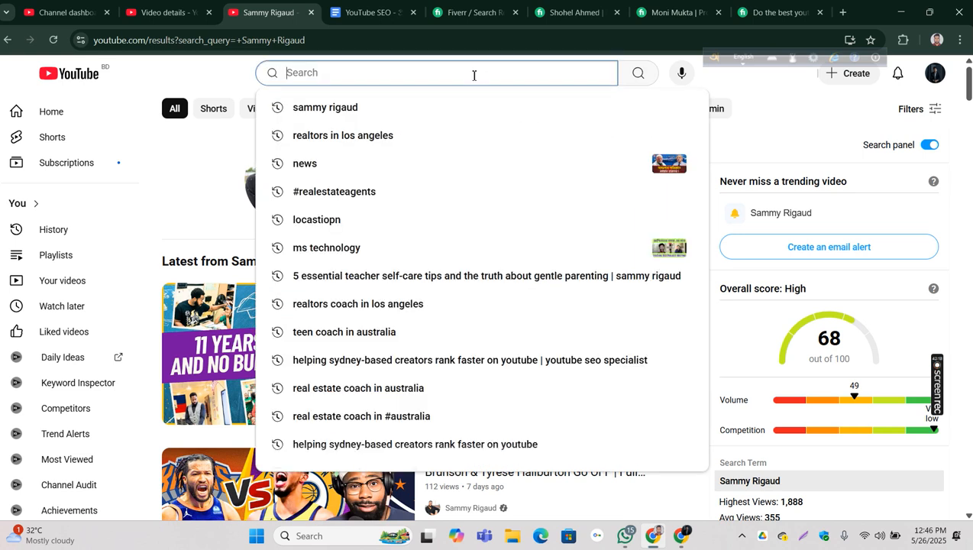
text(hj)
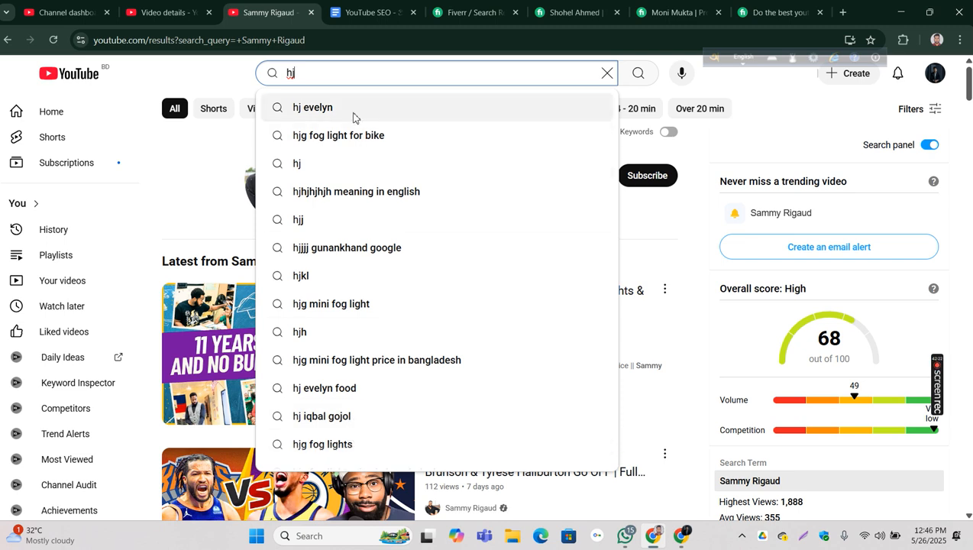
click(365, 192)
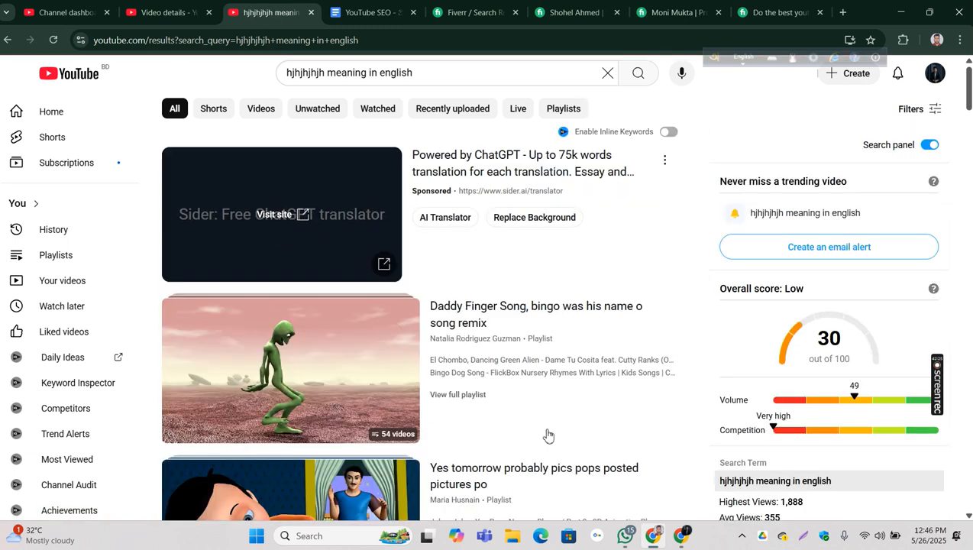
Step: Clear the search, return to the YouTube home feed and examine the recommended videos' thumbnails, titles, views and vidIQ views per hour
click(609, 74)
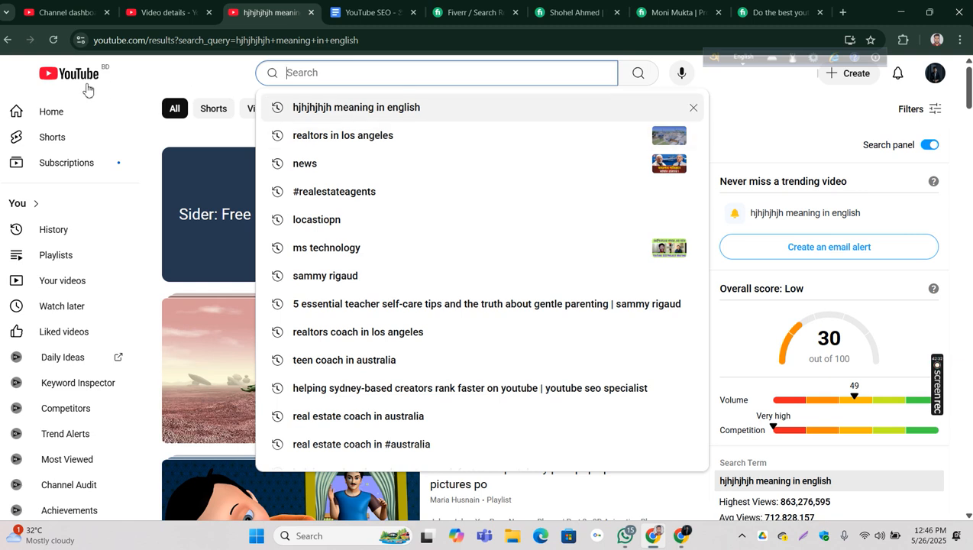
click(77, 78)
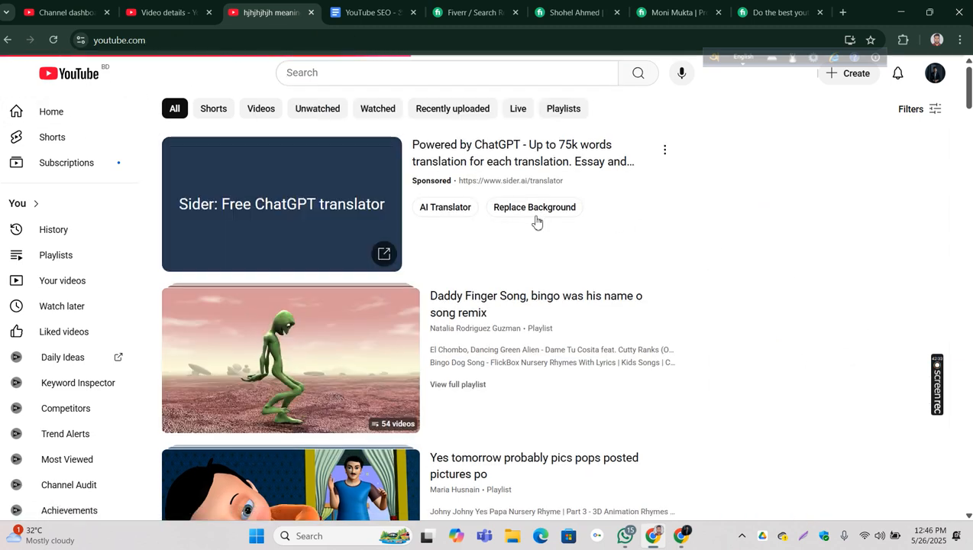
scroll(619, 250, down, 8)
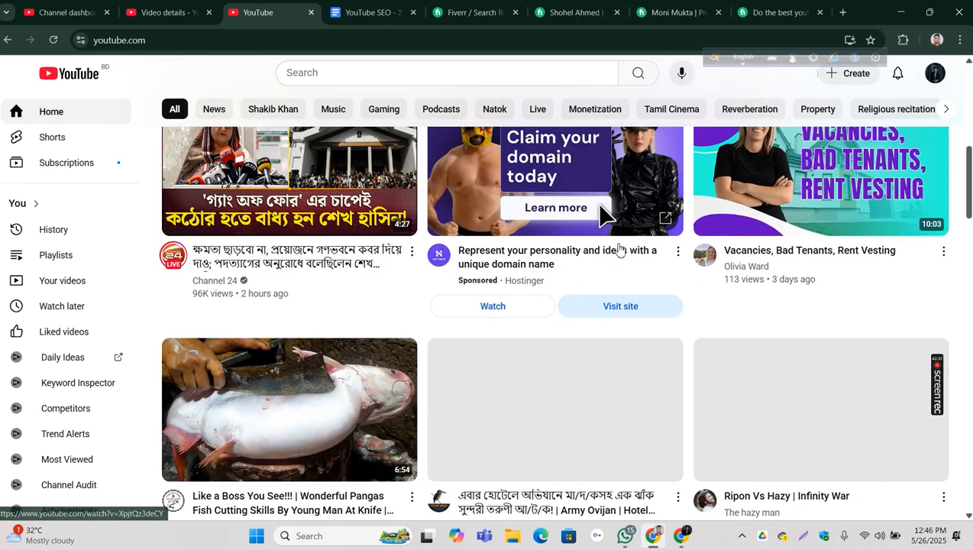
scroll(620, 250, down, 6)
scroll(620, 250, down, 8)
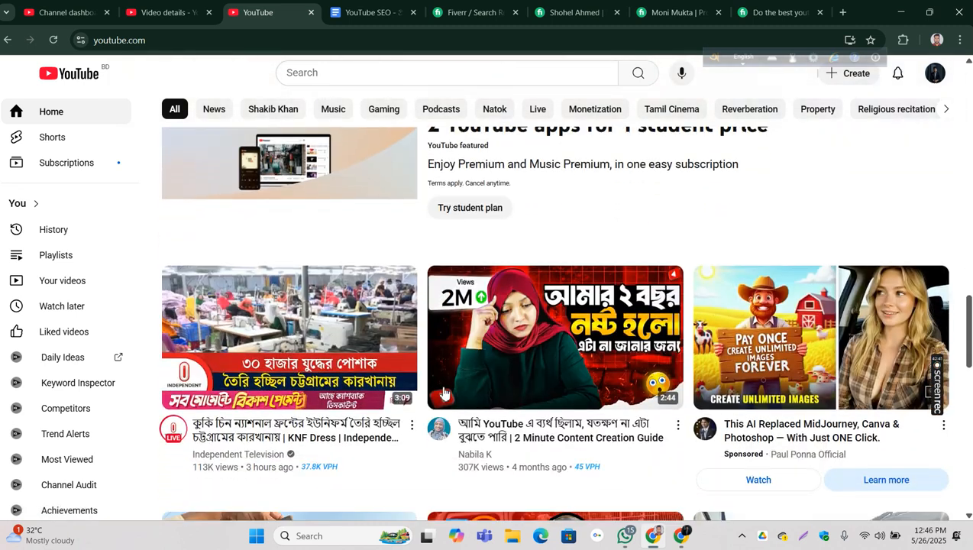
scroll(626, 191, down, 5)
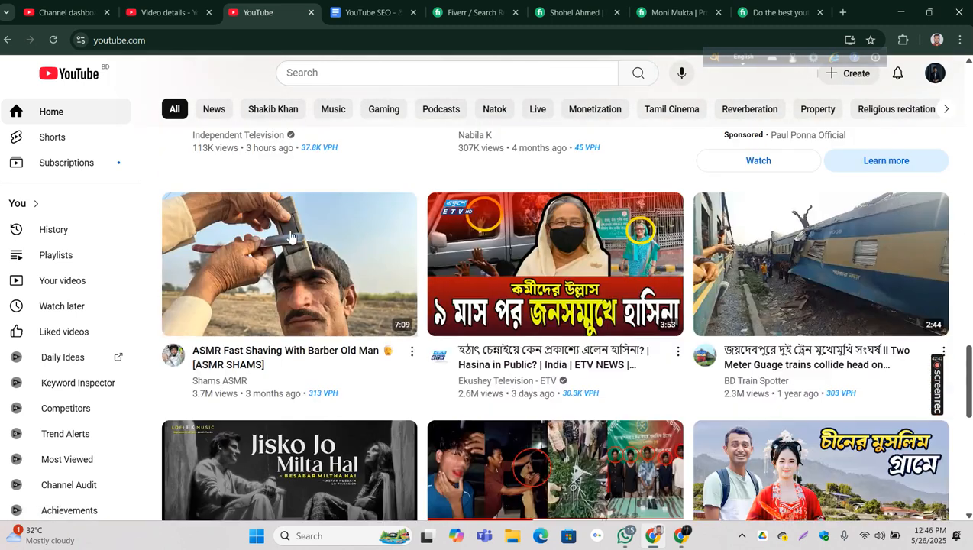
mouse_move(598, 196)
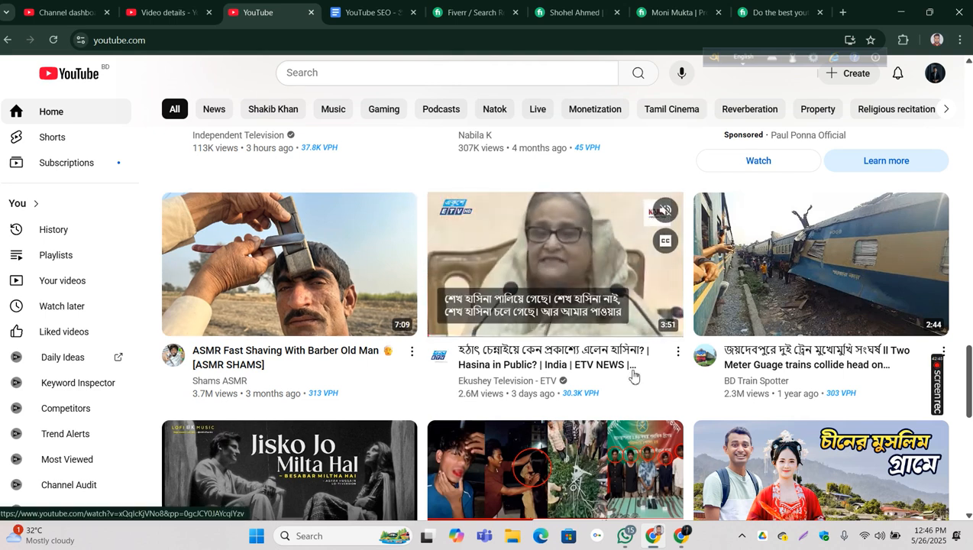
scroll(584, 313, down, 3)
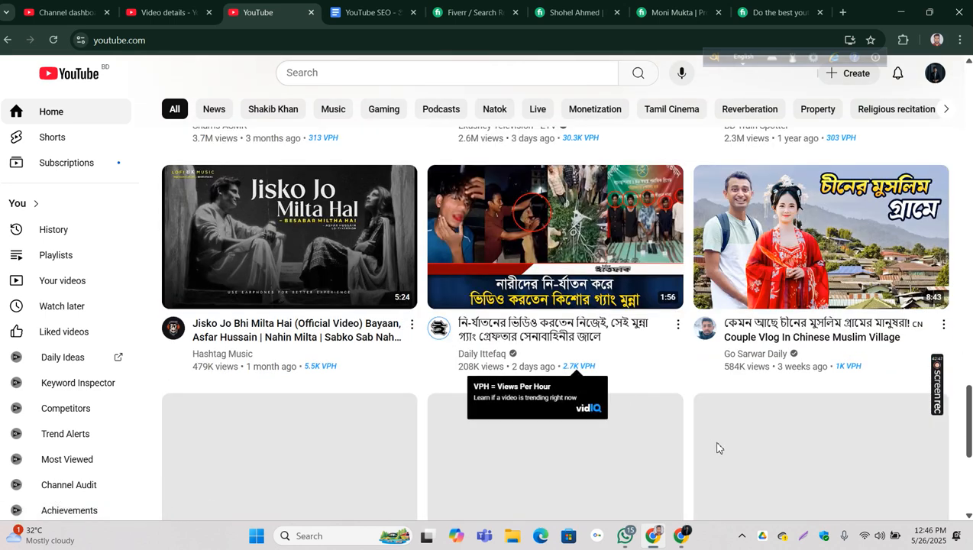
Step: Return to the YouTube SEO presentation and highlight the ranking-factors introduction and the keyword optimization explanation
click(376, 13)
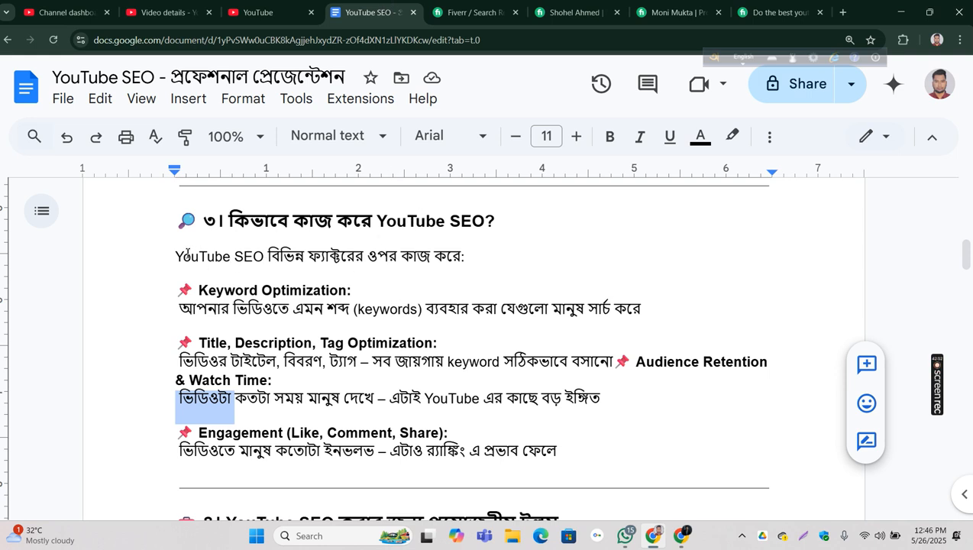
drag(177, 257, 454, 264)
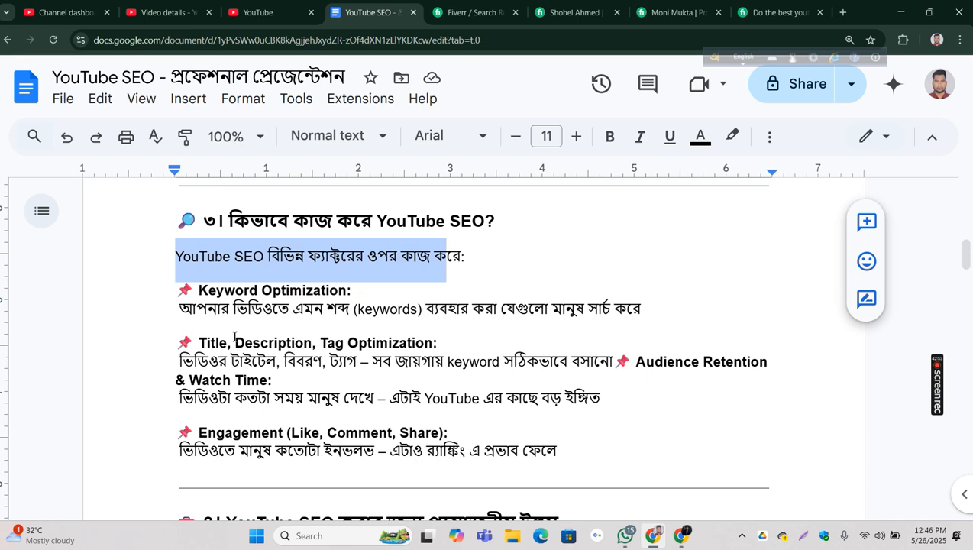
drag(161, 309, 645, 317)
click(647, 278)
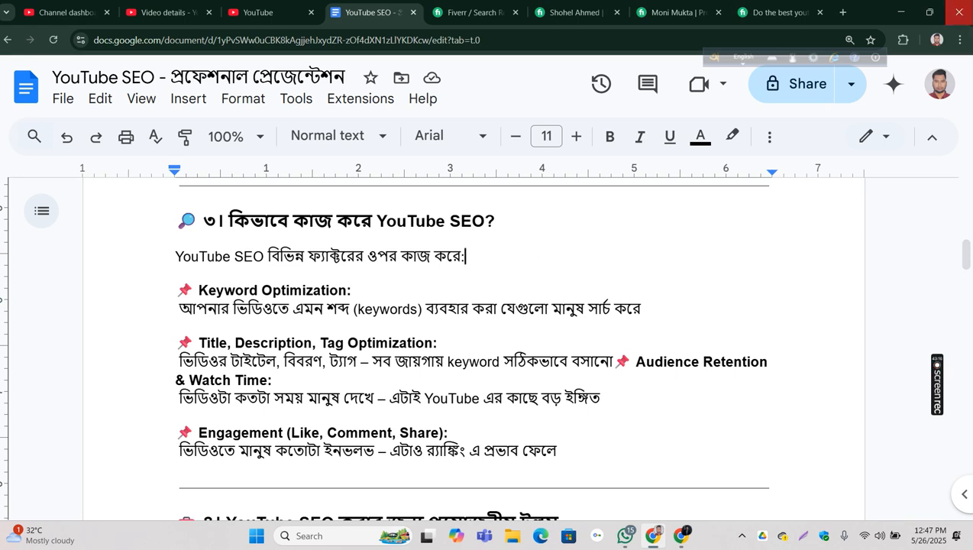
Step: Close all Fiverr pages and the YouTube SEO presentation document in the browser
click(516, 13)
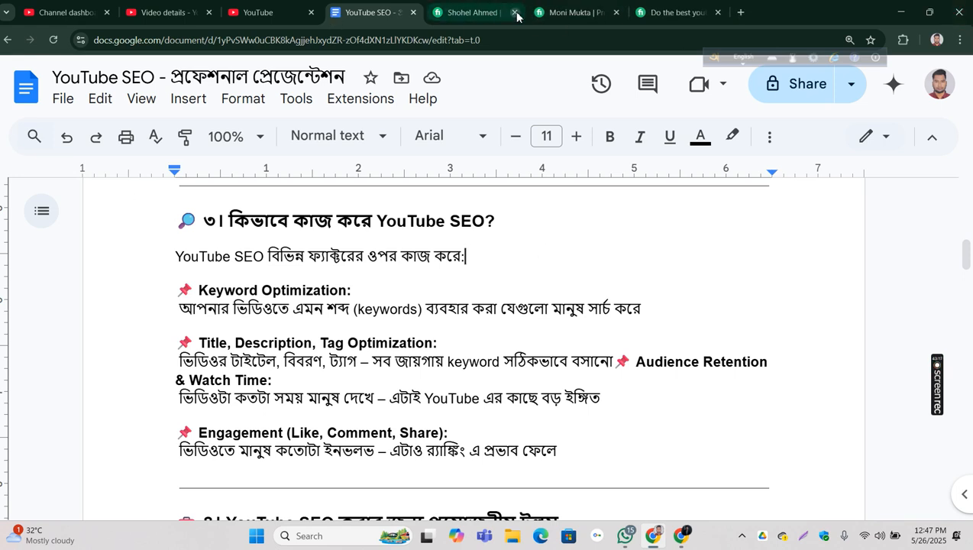
click(517, 13)
click(517, 13)
click(516, 13)
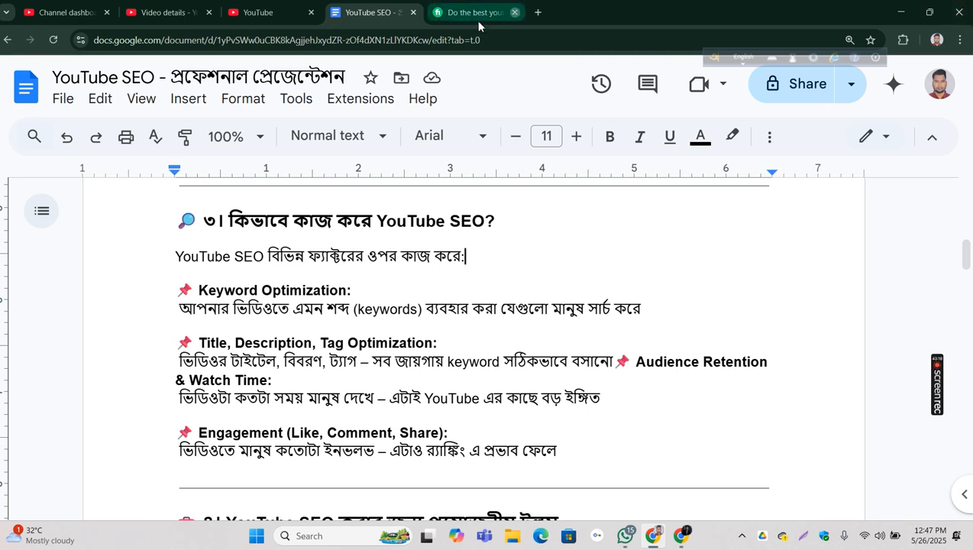
click(515, 13)
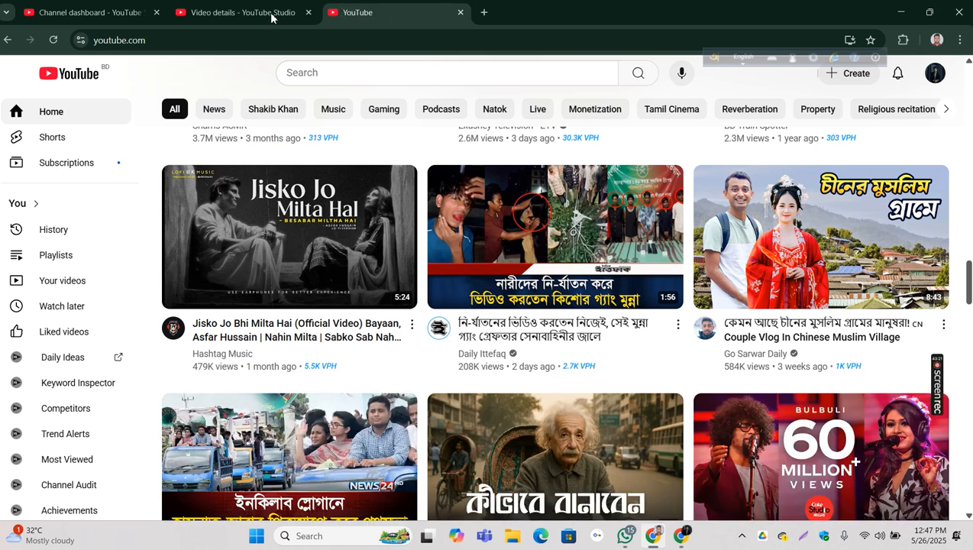
Step: Remove the vidIQ Vision for YouTube extension from Chrome and confirm the removal
click(905, 38)
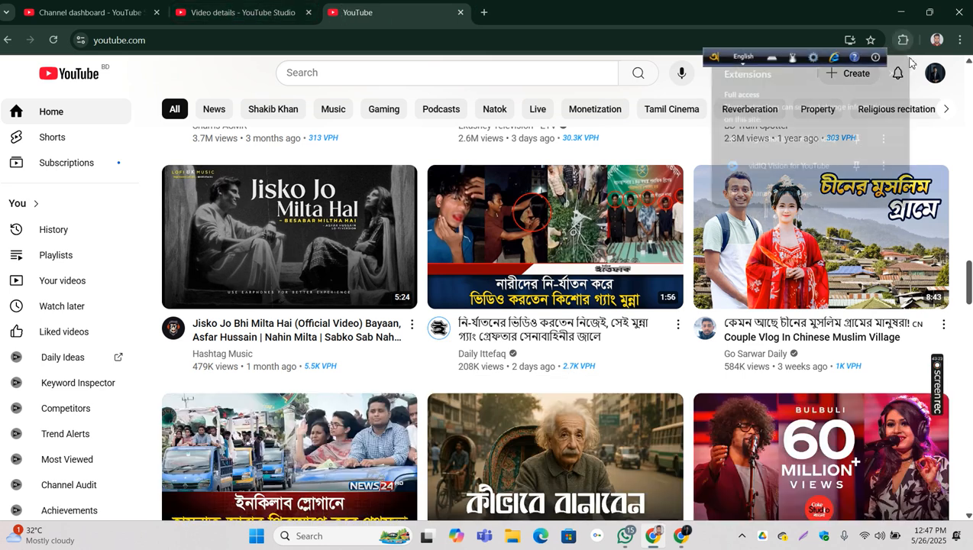
click(888, 169)
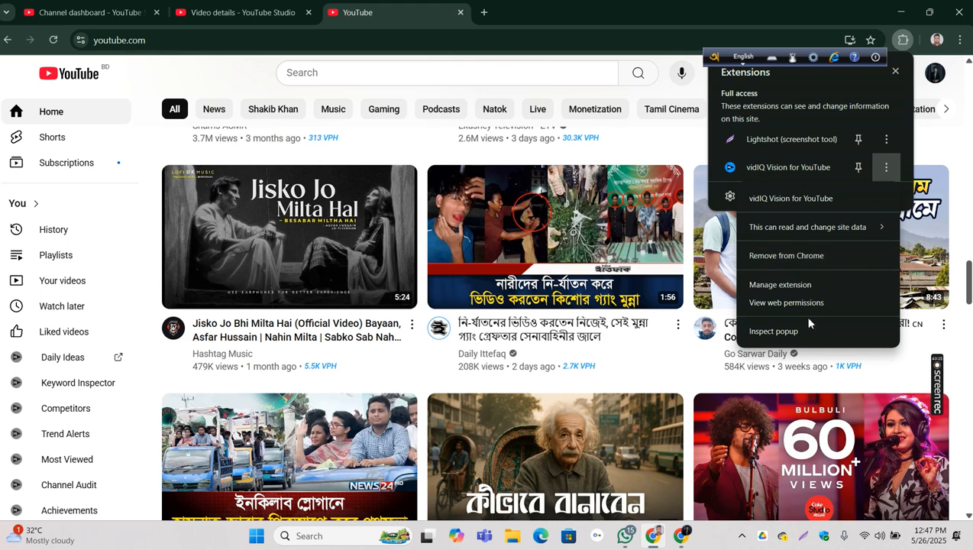
click(785, 252)
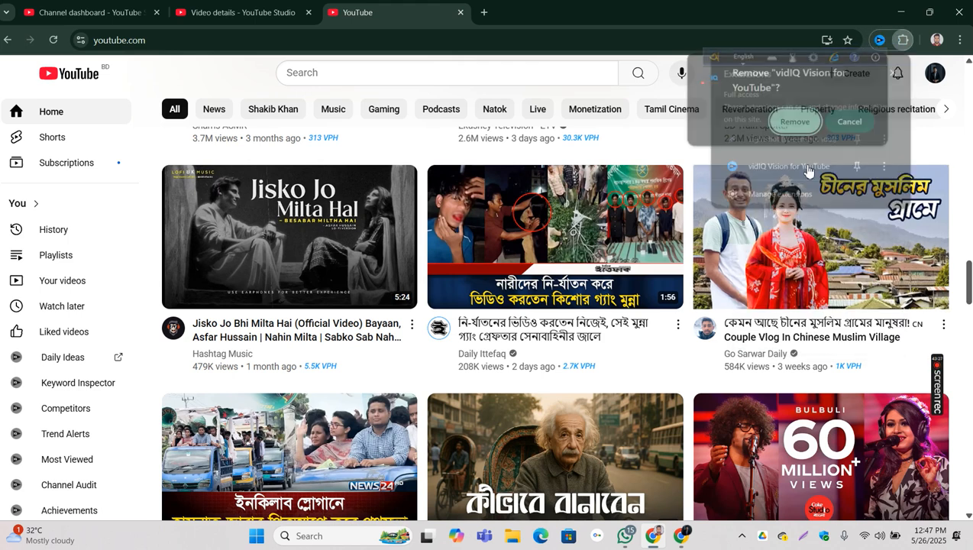
click(794, 122)
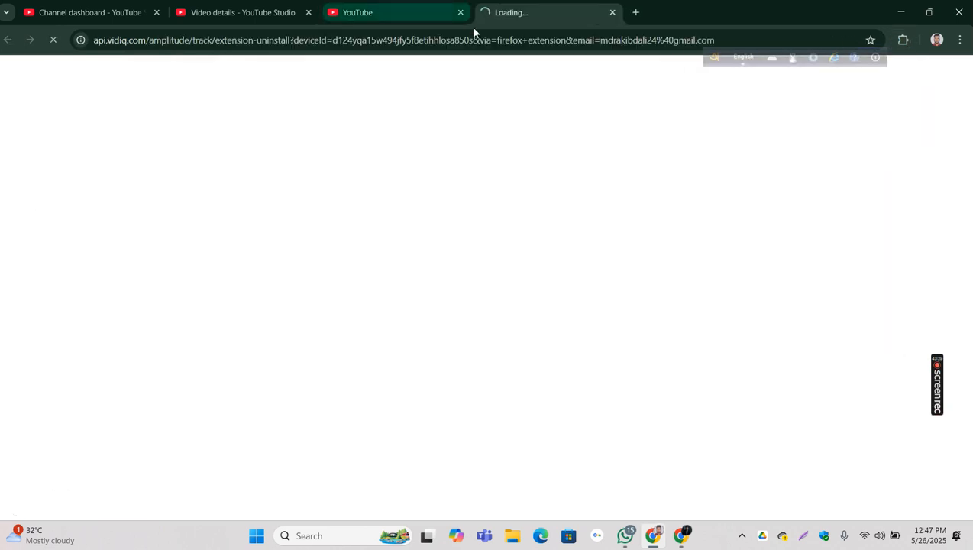
Step: Close the channel dashboard page and the vidIQ uninstall survey page, keeping the video details and YouTube home pages open
click(395, 21)
click(564, 12)
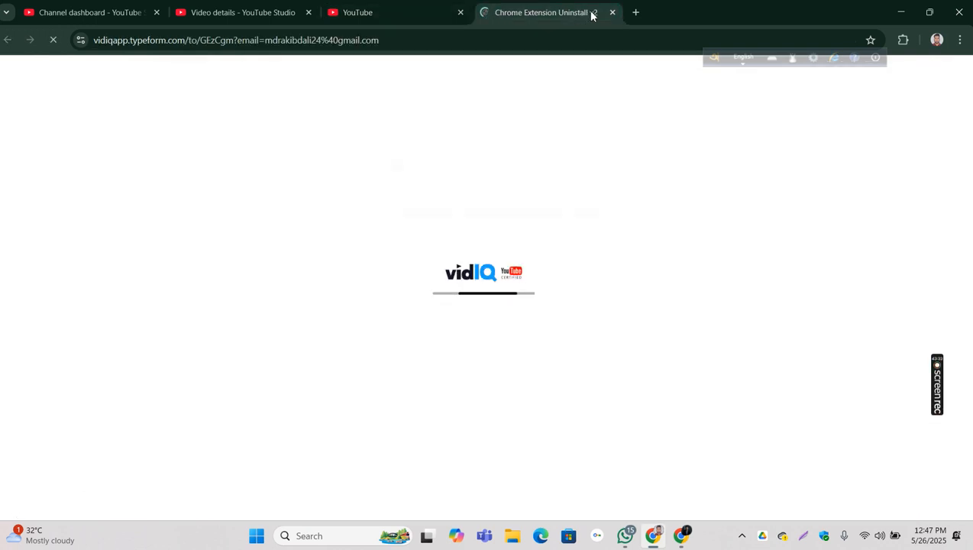
click(231, 11)
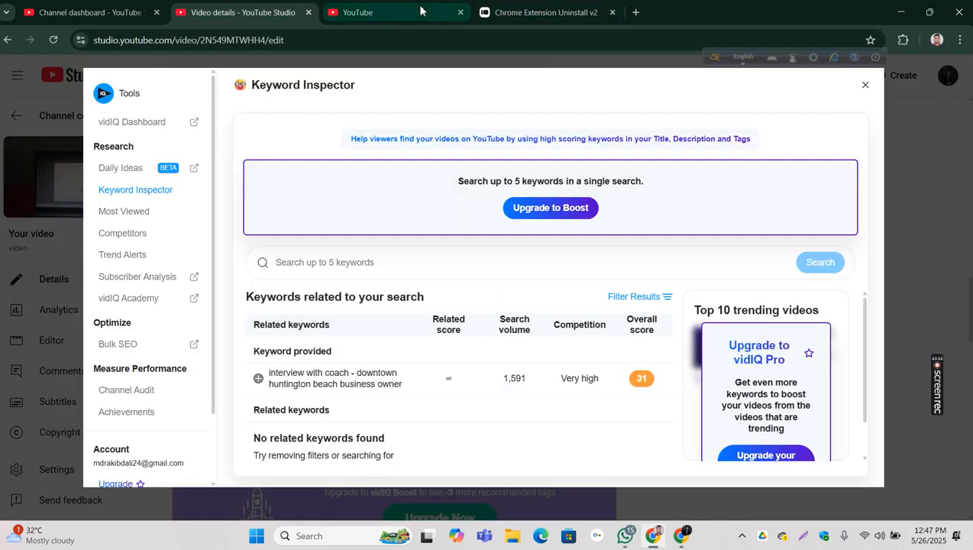
click(156, 13)
click(347, 17)
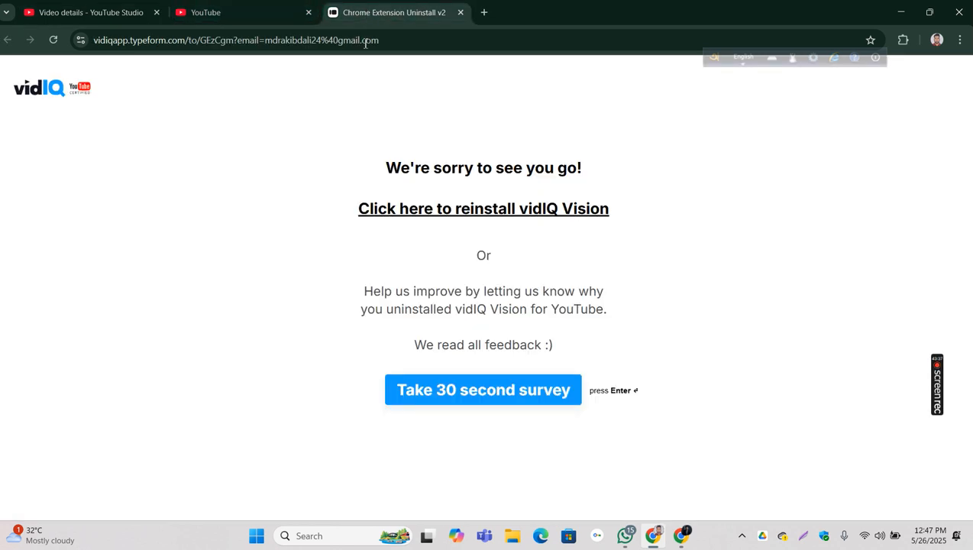
click(222, 20)
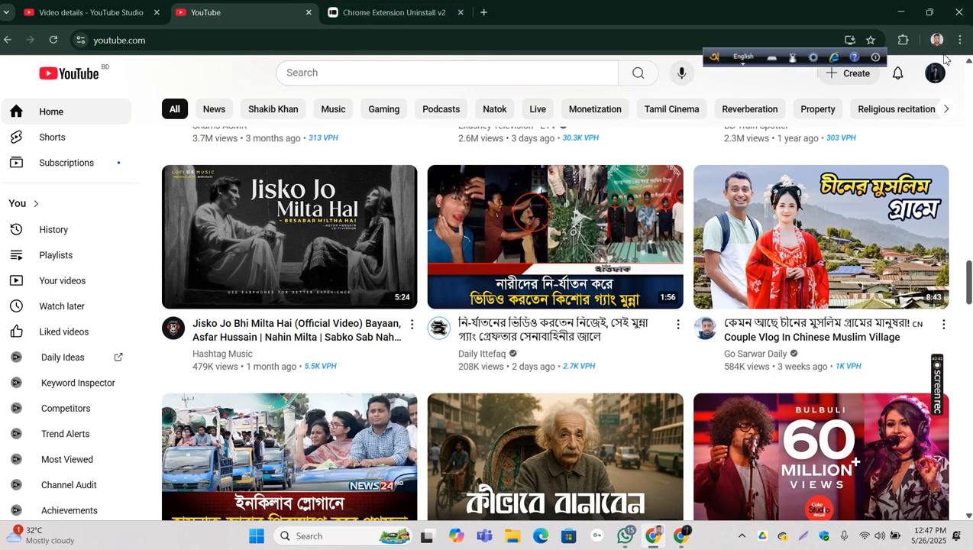
click(461, 12)
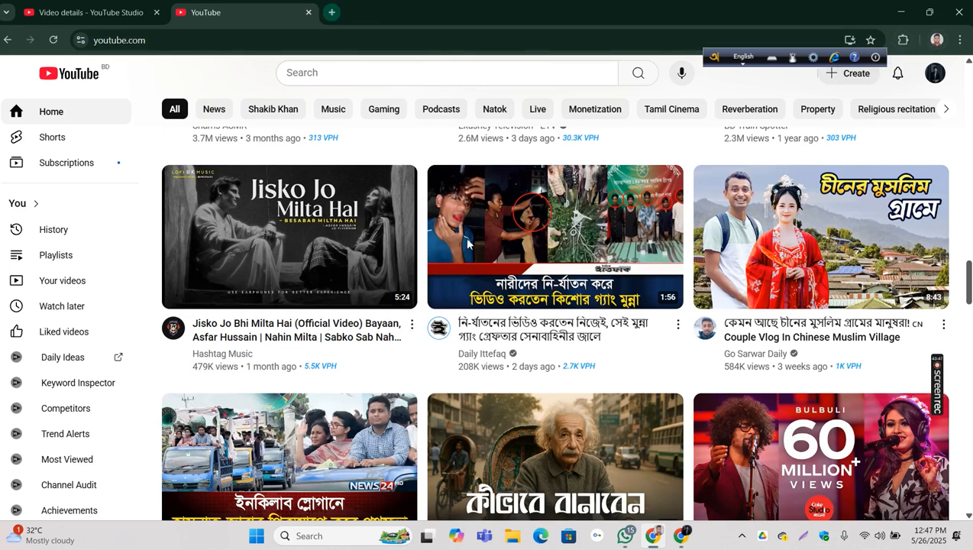
Step: Search Google for "vidiq extension" in a new browser tab and look through the results
key(ctrl+t)
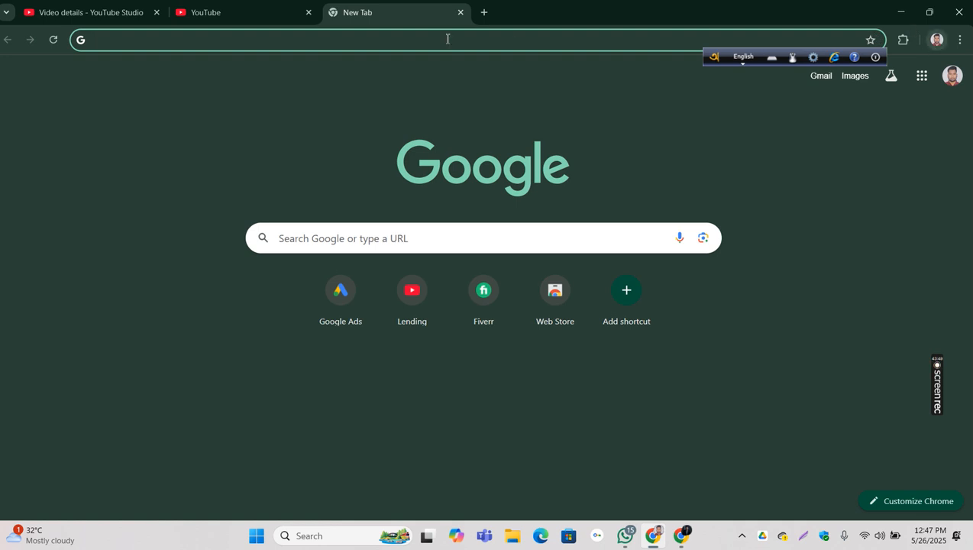
click(253, 48)
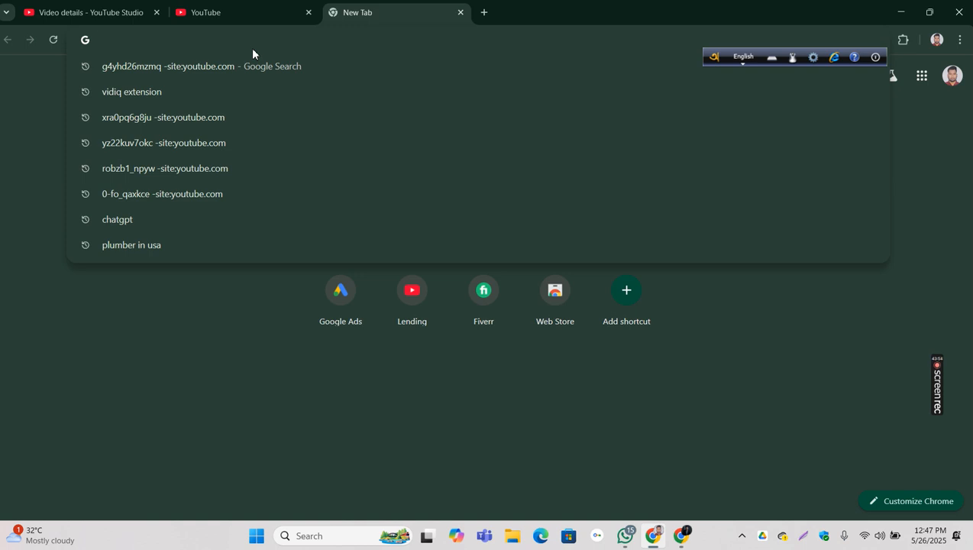
click(112, 91)
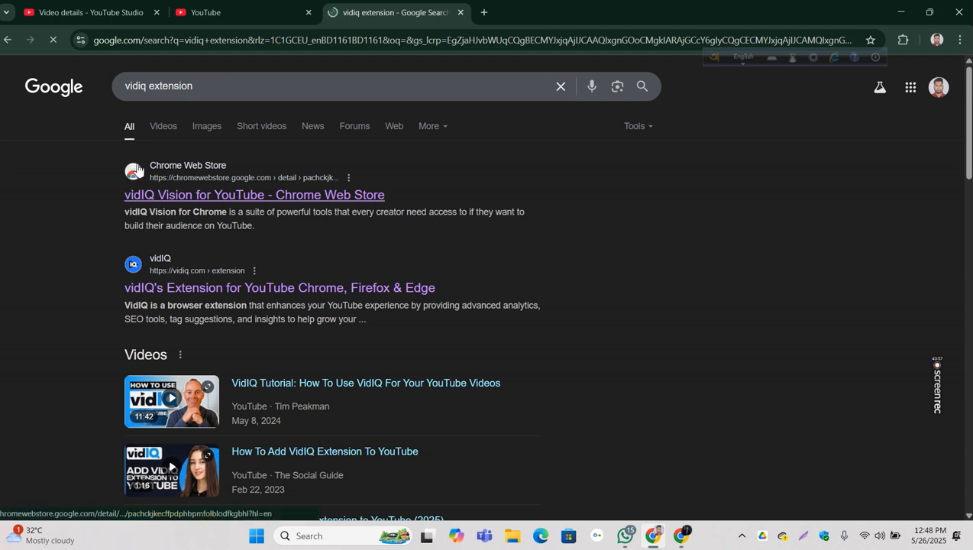
scroll(243, 290, down, 2)
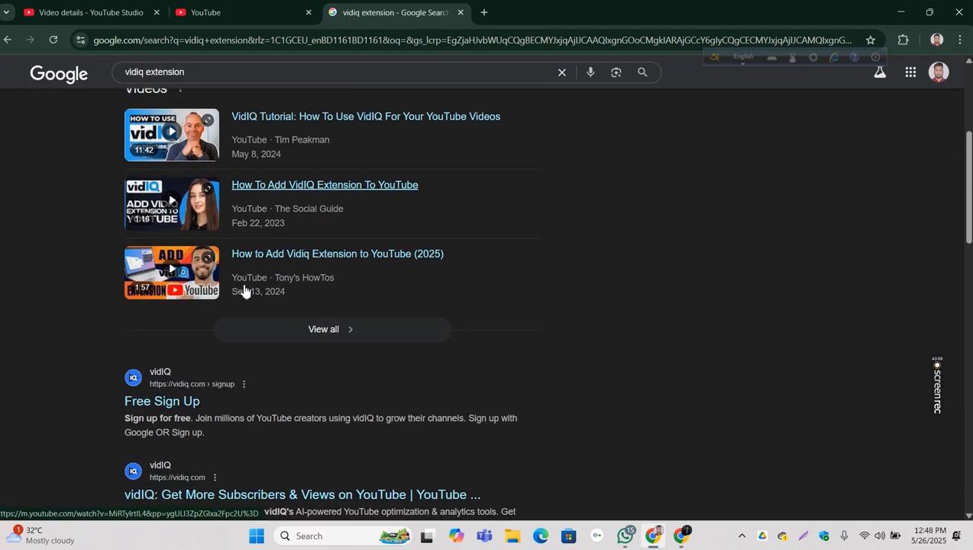
scroll(244, 290, up, 2)
Step: Open the vidIQ Vision for YouTube page in the Chrome Web Store and add the extension to Chrome
drag(98, 158, 534, 200)
click(534, 200)
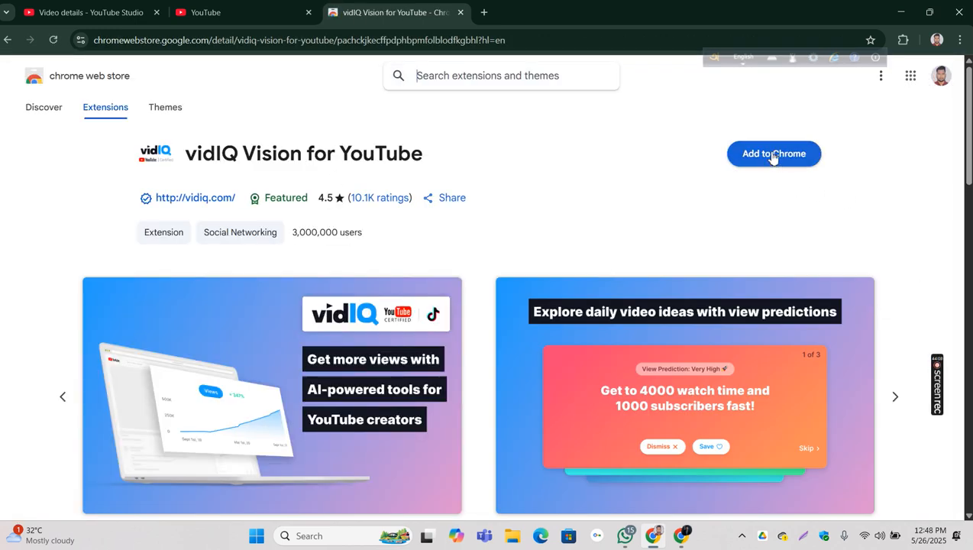
click(773, 156)
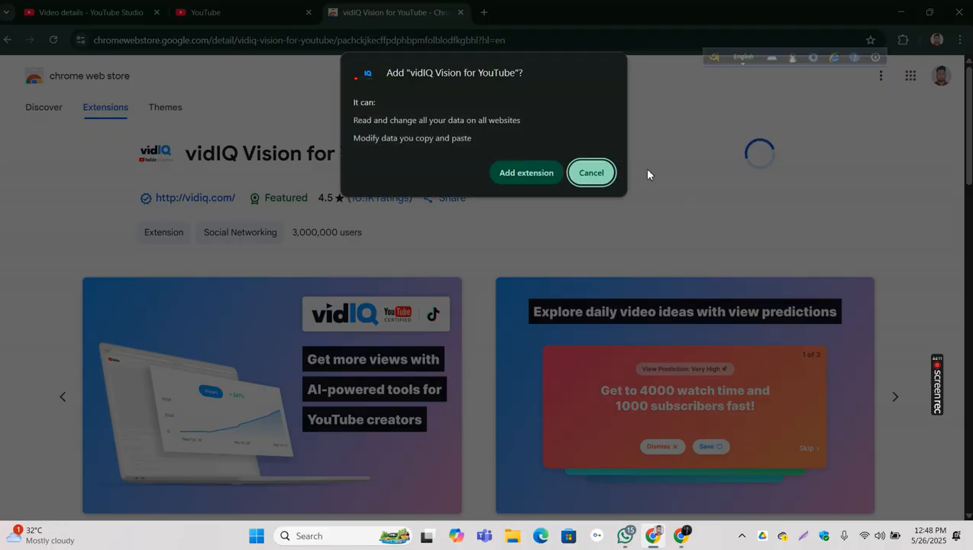
click(524, 175)
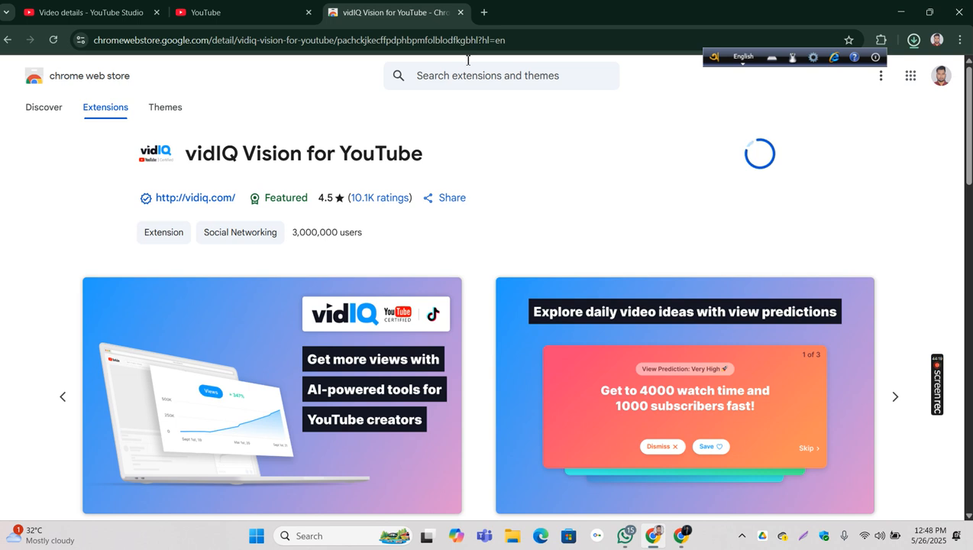
Step: Open the Daily Ittefaq news video from the YouTube home page and skip its advert
click(229, 13)
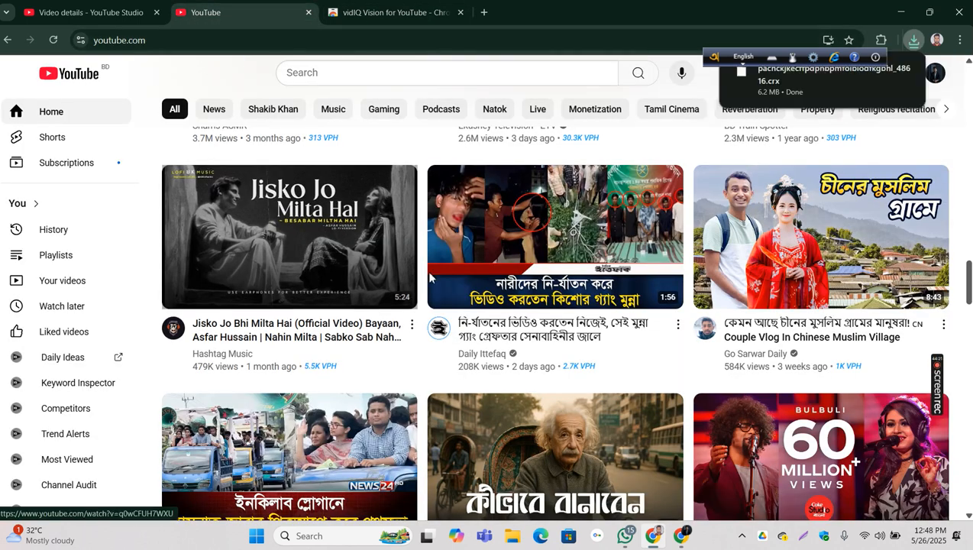
click(596, 240)
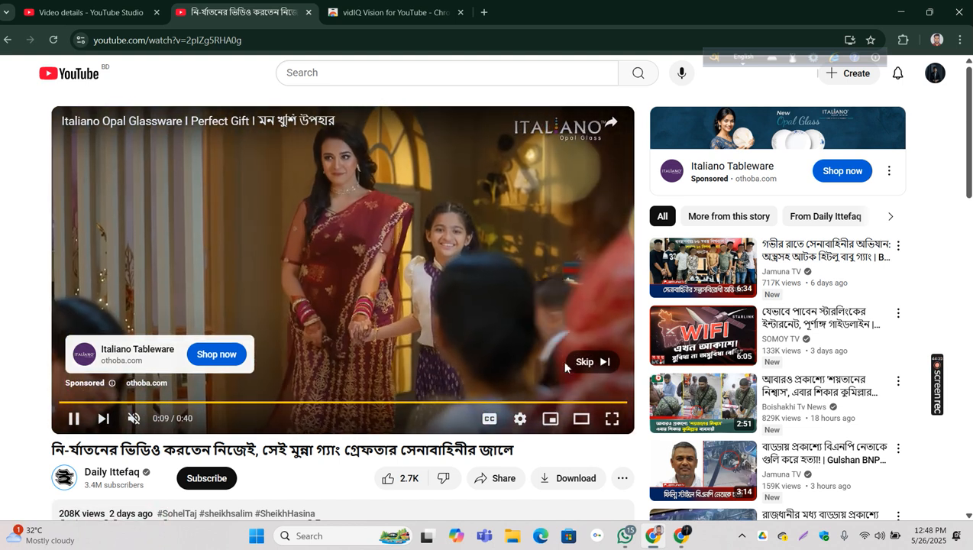
click(582, 362)
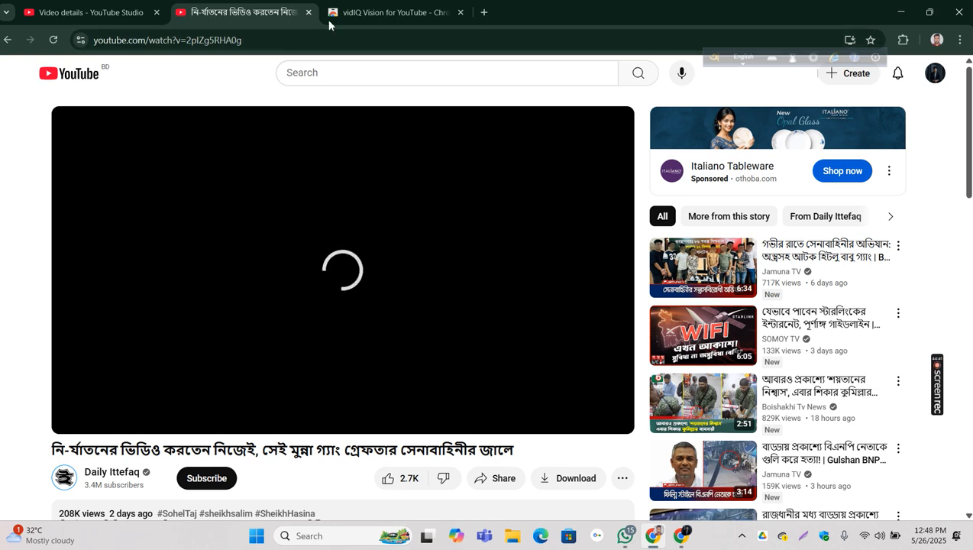
click(368, 13)
key(ctrl+shift+Tab)
key(ctrl+shift+Tab)
click(368, 15)
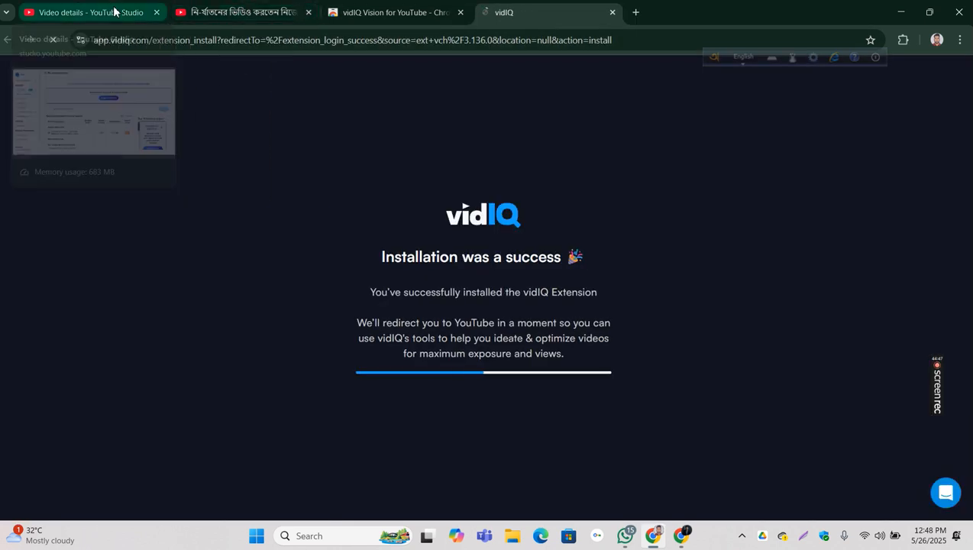
click(113, 10)
click(217, 10)
click(365, 11)
click(265, 8)
click(537, 16)
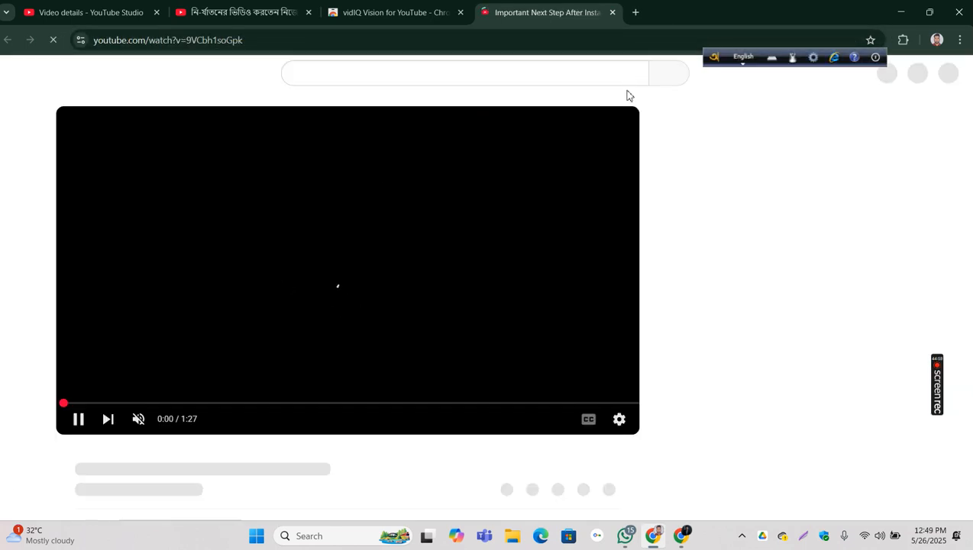
click(272, 15)
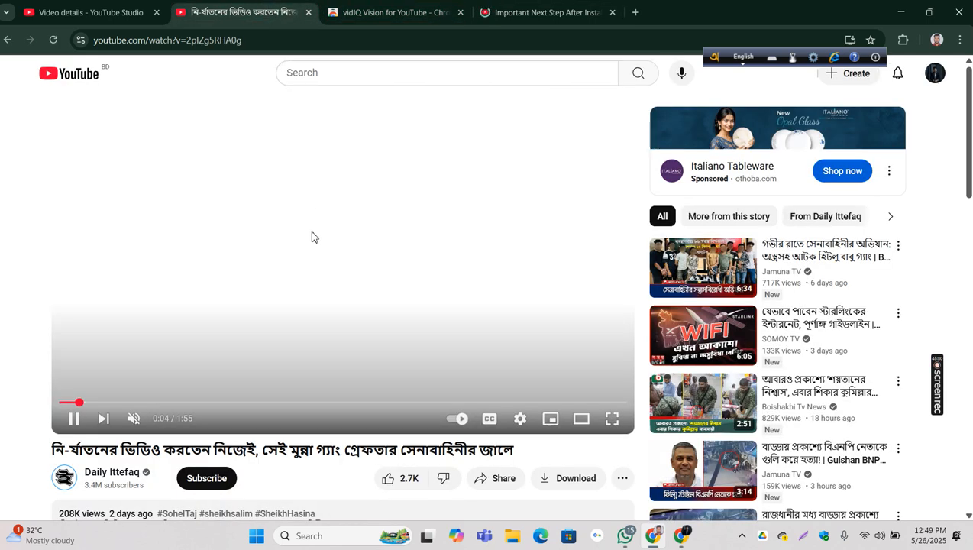
Step: Dismiss the vidIQ installation notice on the "Important Next Step After Installing vidIQ" video page and show the vidIQ Overview
click(546, 12)
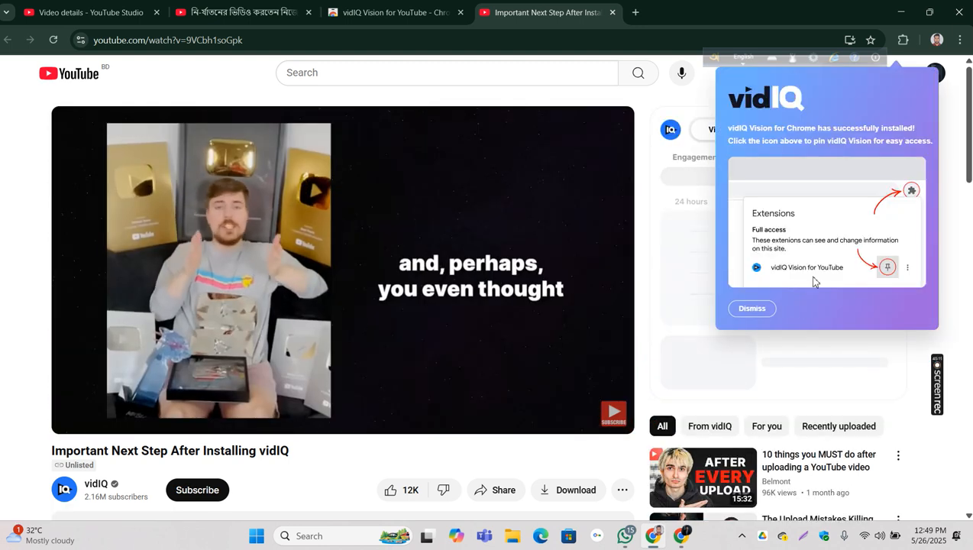
click(752, 308)
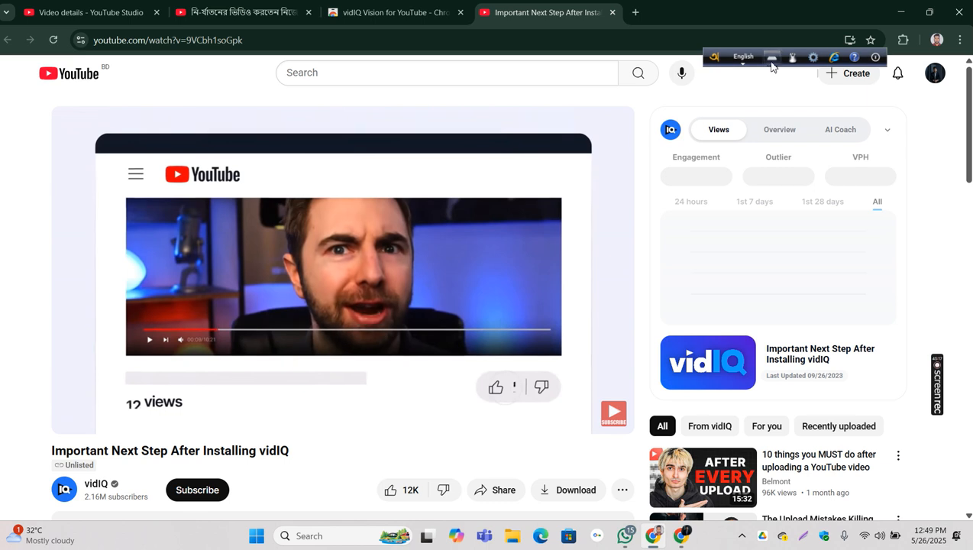
click(781, 129)
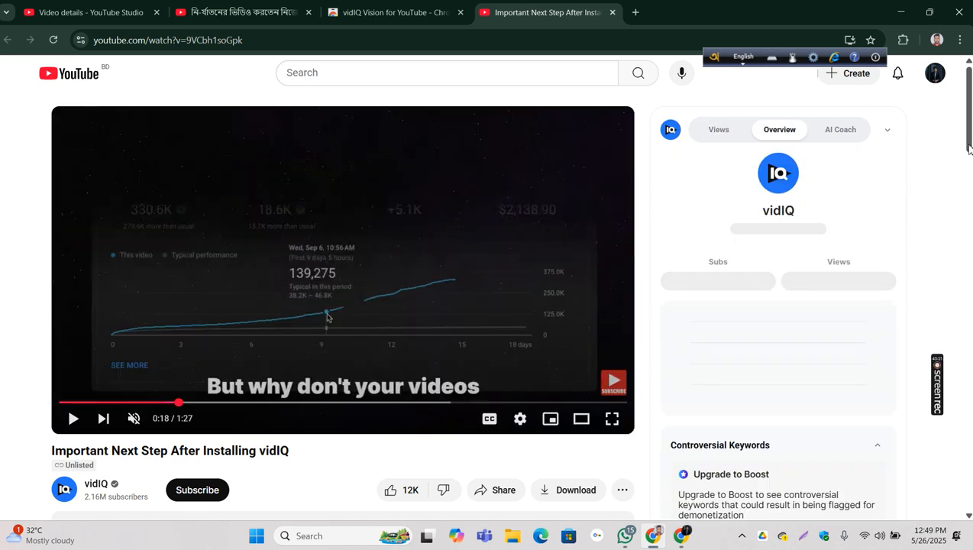
Step: Examine the vidIQ SEO score breakdown, including ranked tags, and the channel tags for the vidIQ welcome video
scroll(327, 317, down, 5)
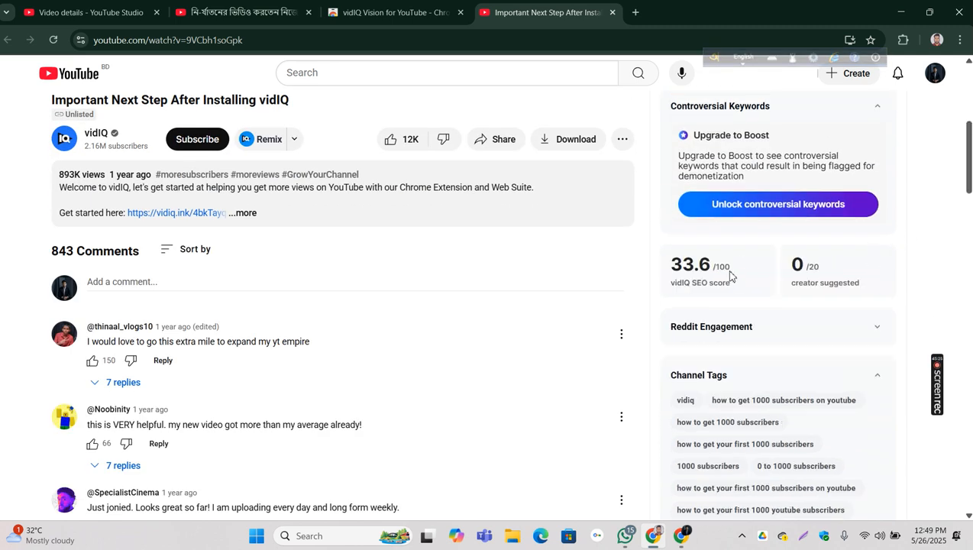
drag(735, 272, 634, 303)
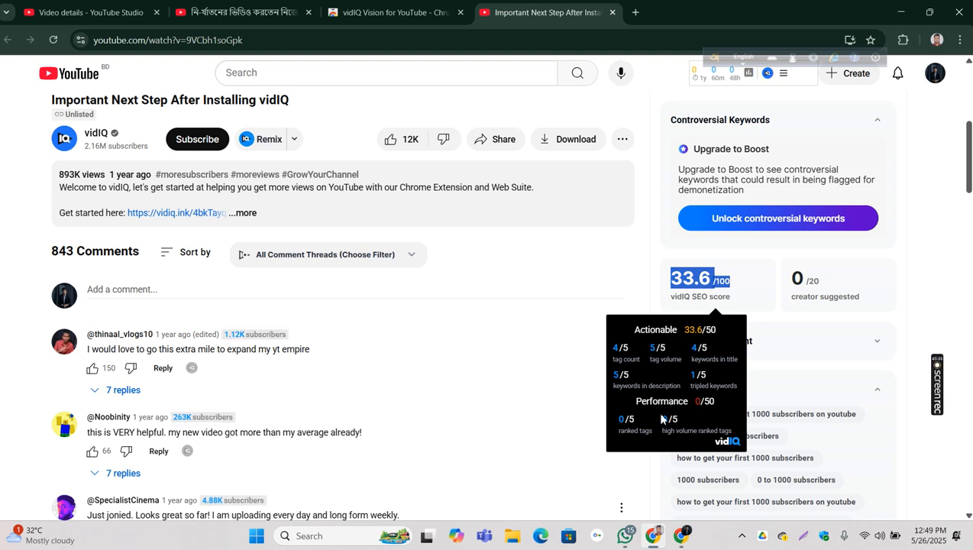
click(627, 422)
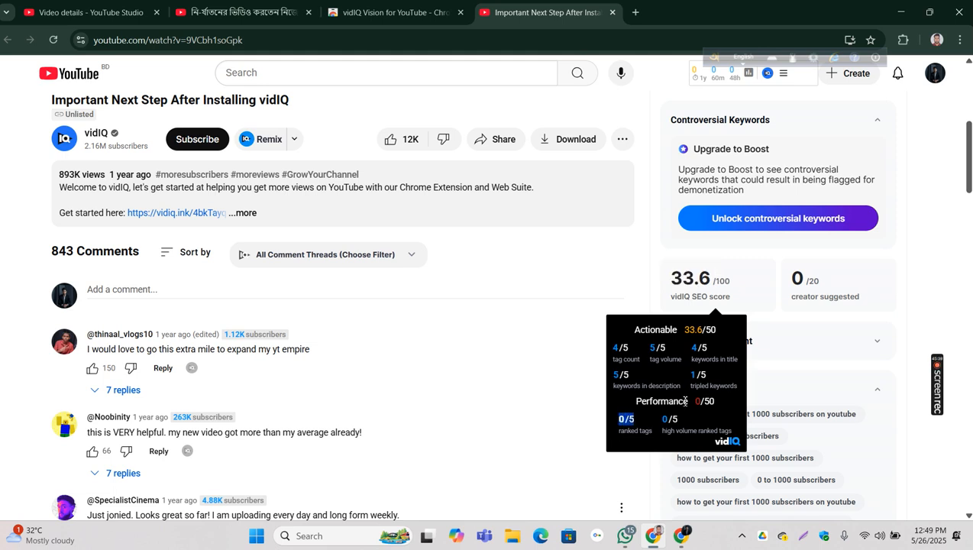
scroll(913, 244, down, 2)
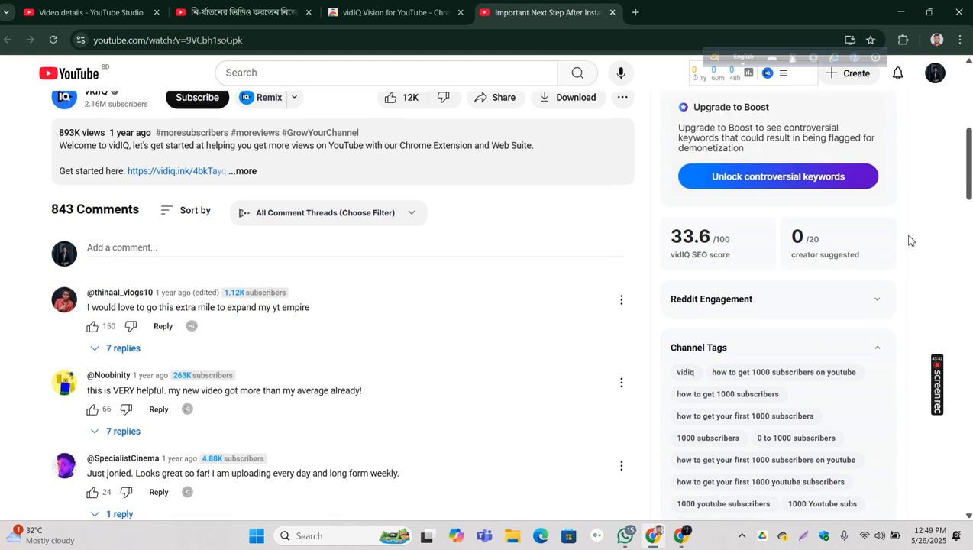
scroll(908, 241, up, 3)
scroll(909, 240, up, 3)
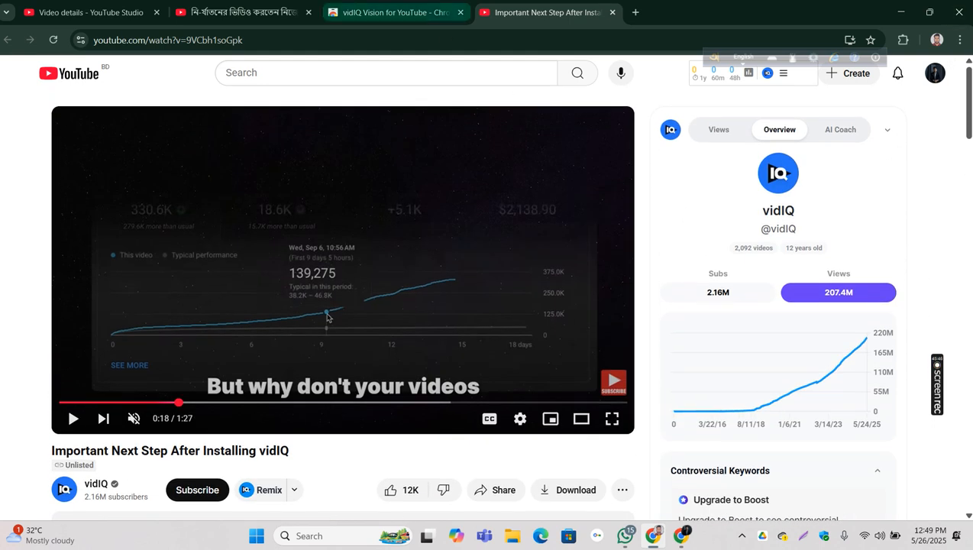
Step: Close the vidIQ welcome video page and the Chrome Web Store page
click(403, 15)
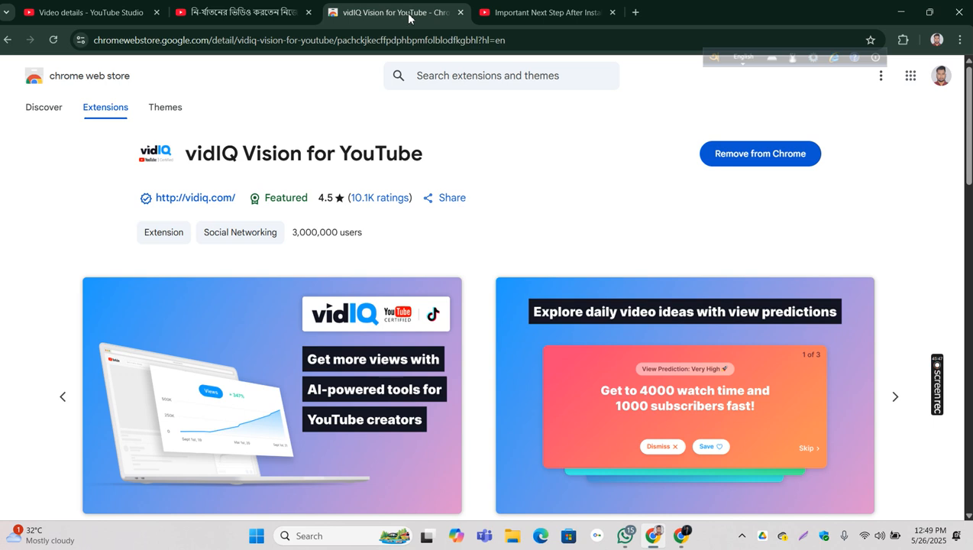
click(553, 15)
click(611, 13)
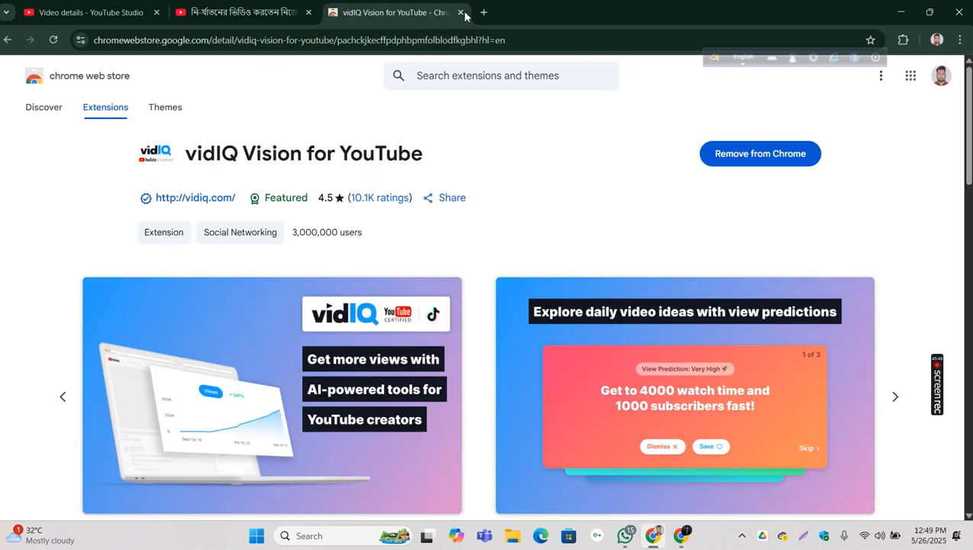
click(461, 12)
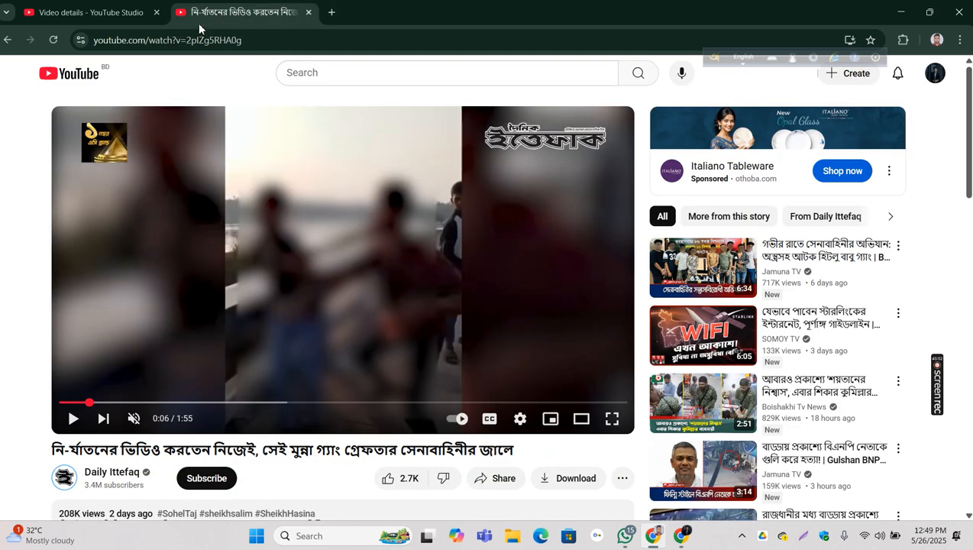
Step: Reload the Daily Ittefaq video page and close the Keyword Inspector on the YouTube Studio video details page
click(53, 41)
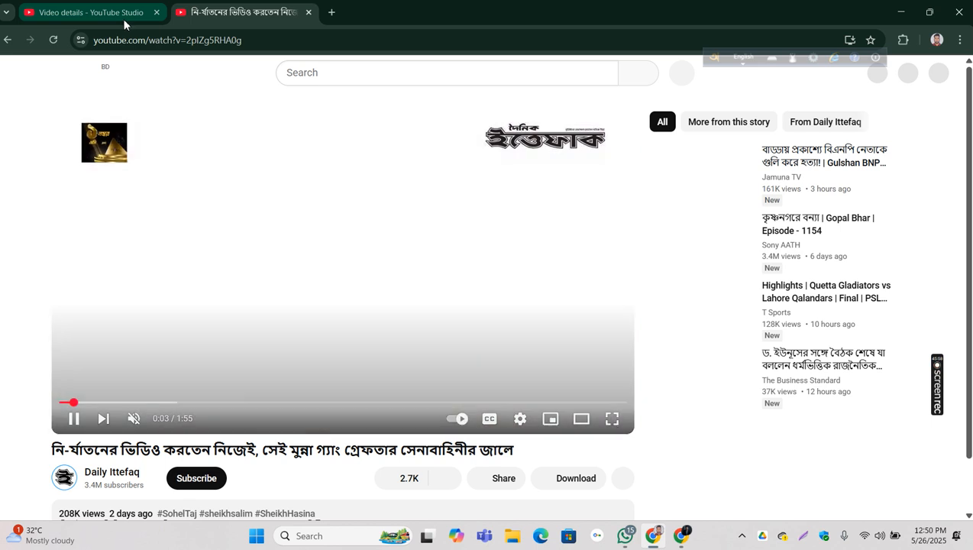
click(124, 22)
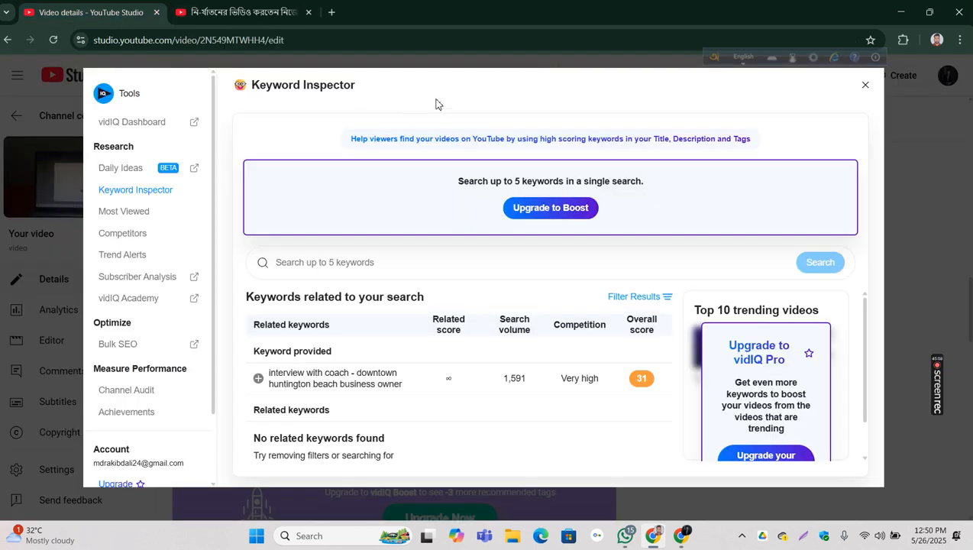
click(866, 85)
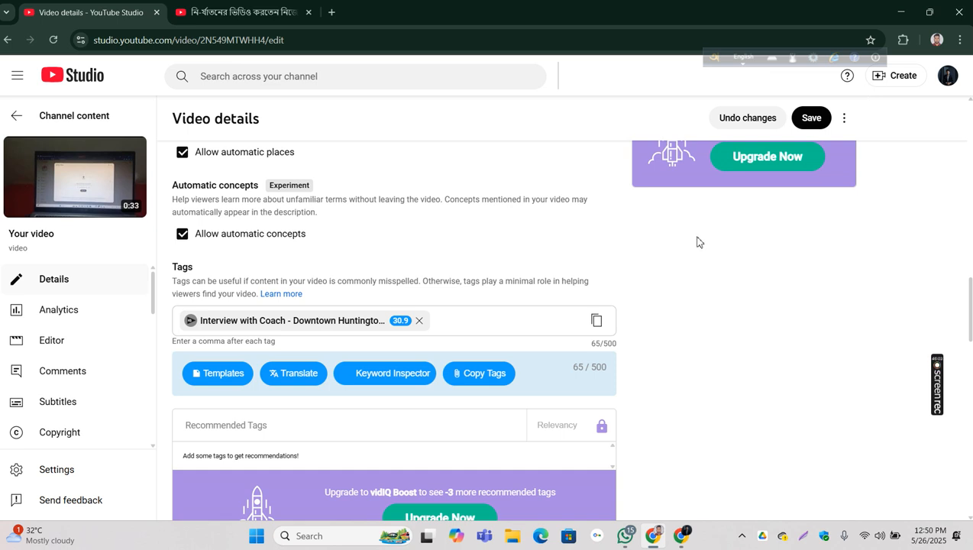
Step: Reload the Daily Ittefaq video page again, pause the video, and look through its vidIQ overview and channel tags
click(242, 11)
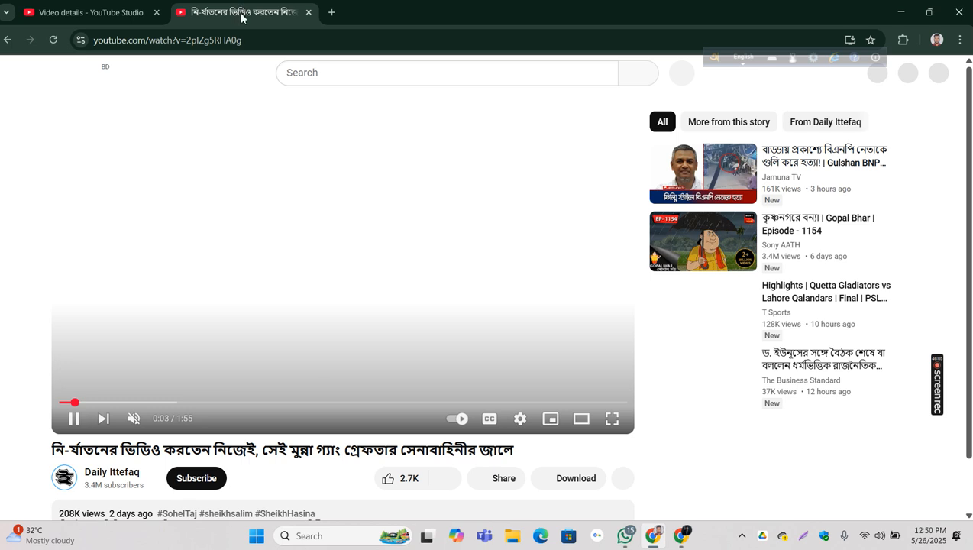
click(478, 330)
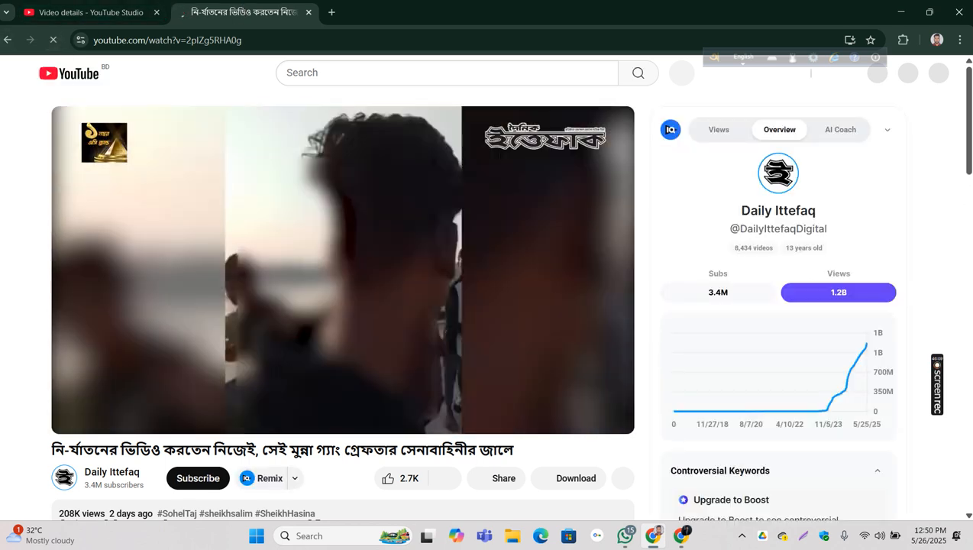
click(52, 40)
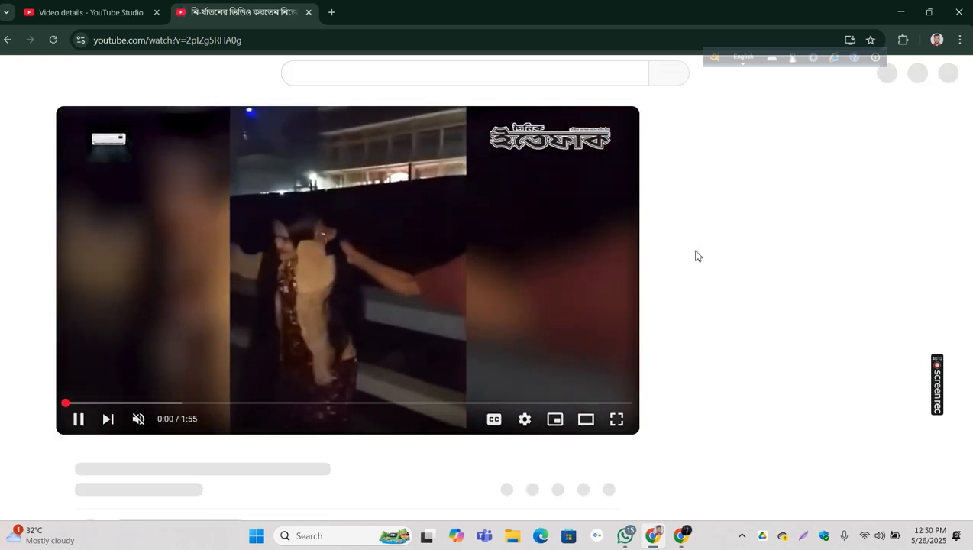
click(310, 328)
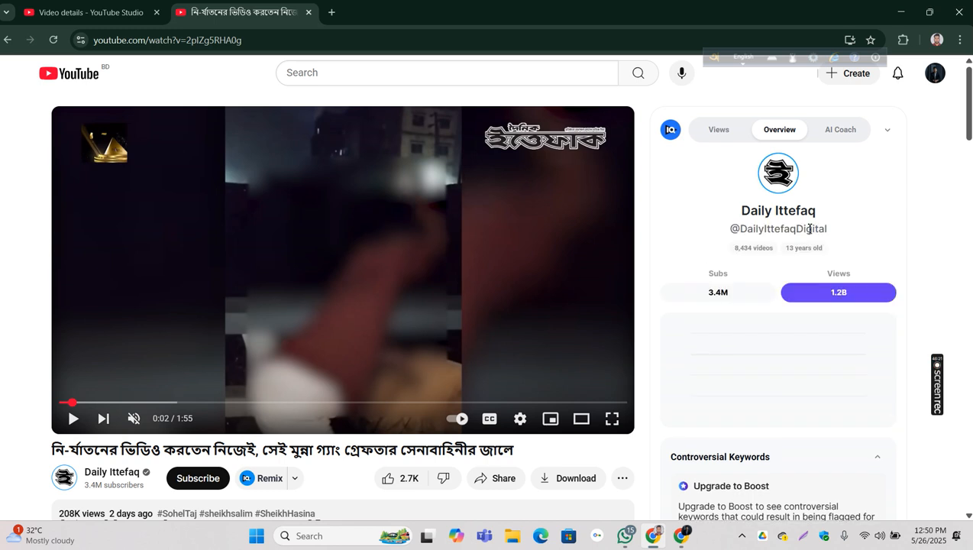
scroll(809, 243, down, 4)
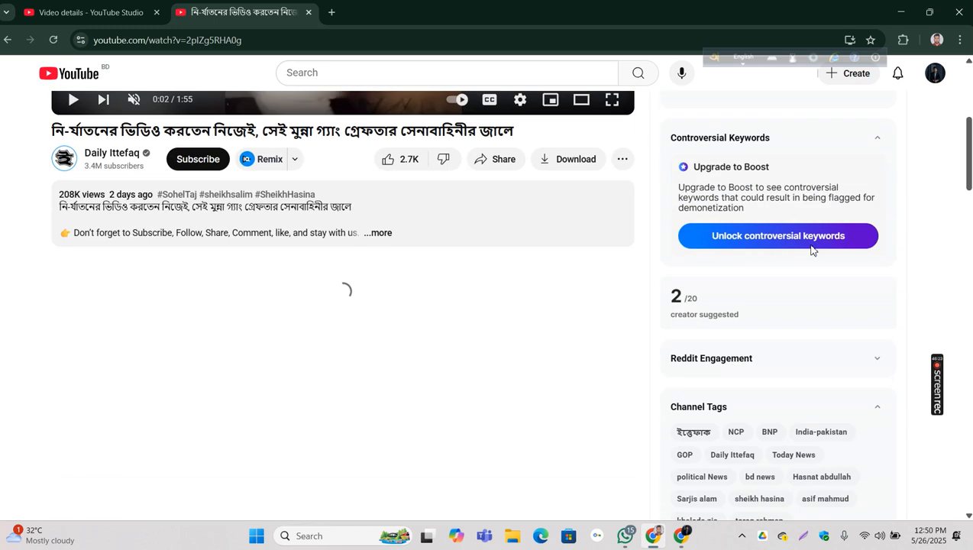
Step: Discard the unsaved video details changes in YouTube Studio and return to the Channel content list
click(84, 11)
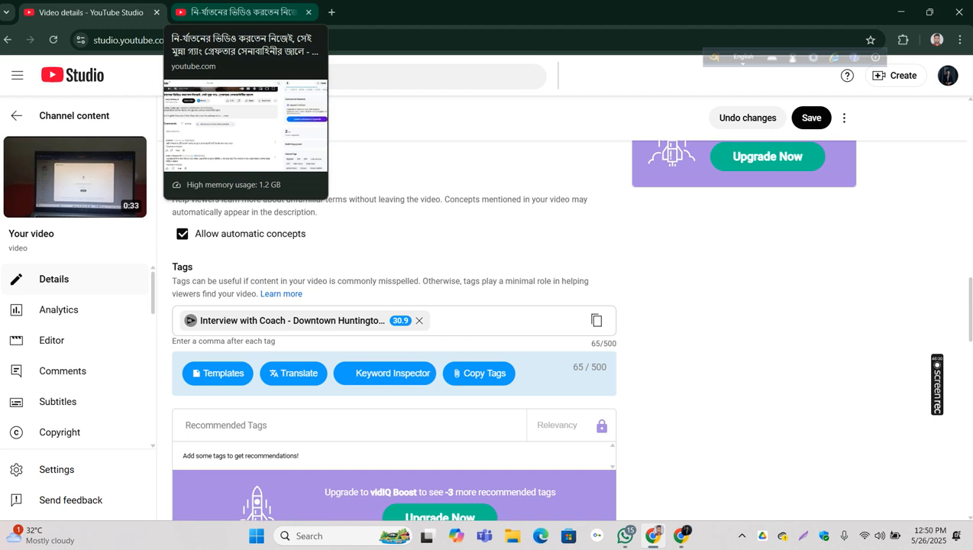
click(16, 119)
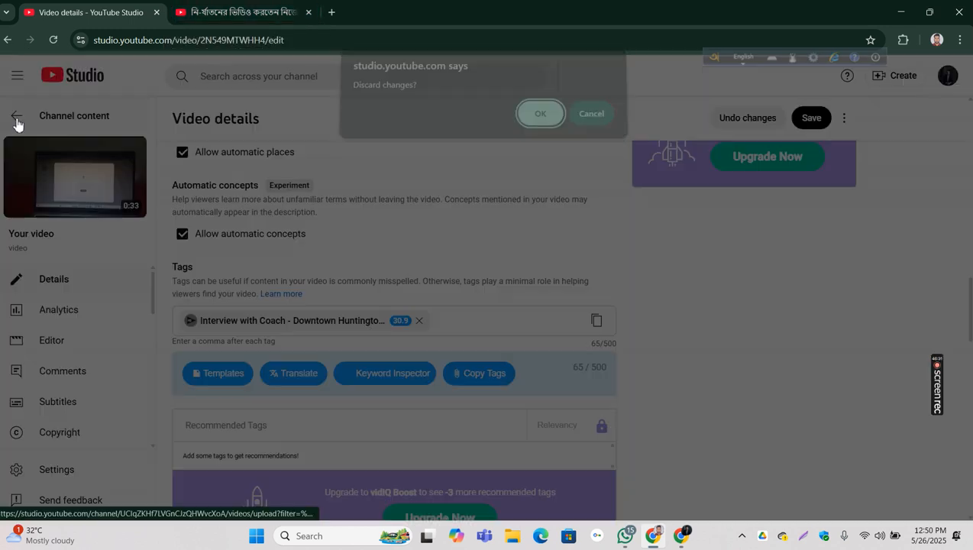
click(540, 124)
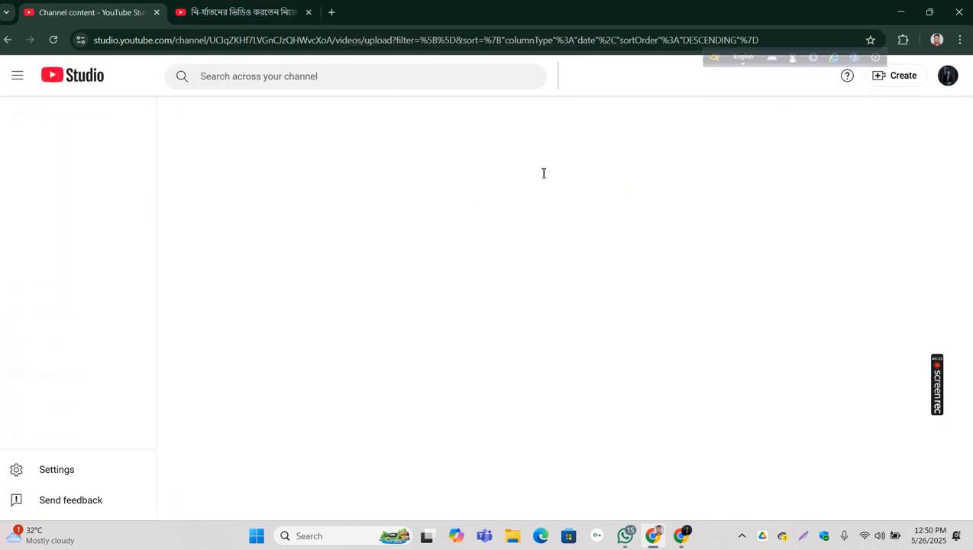
click(7, 41)
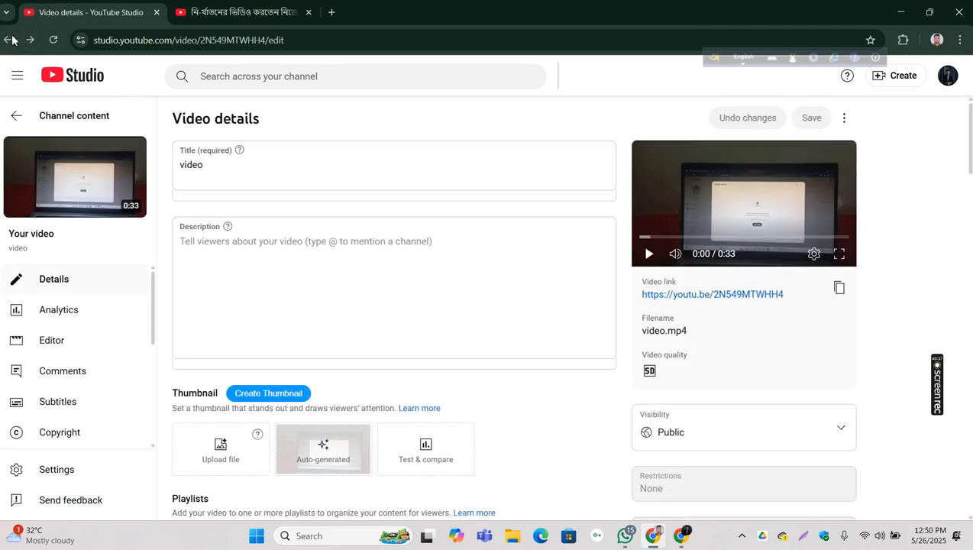
click(7, 40)
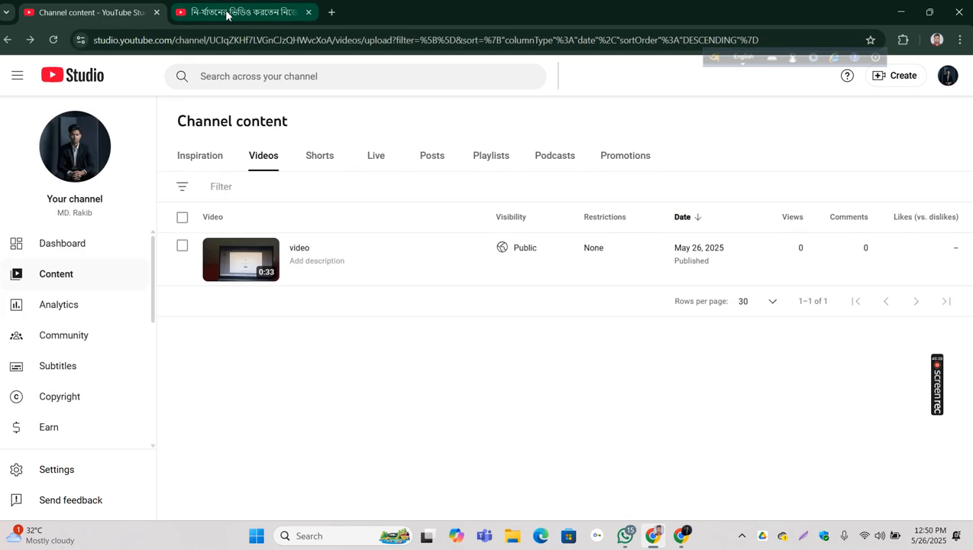
Step: Search Google for "vidiq extension" in a new browser tab and point out the Chrome Web Store result
click(226, 14)
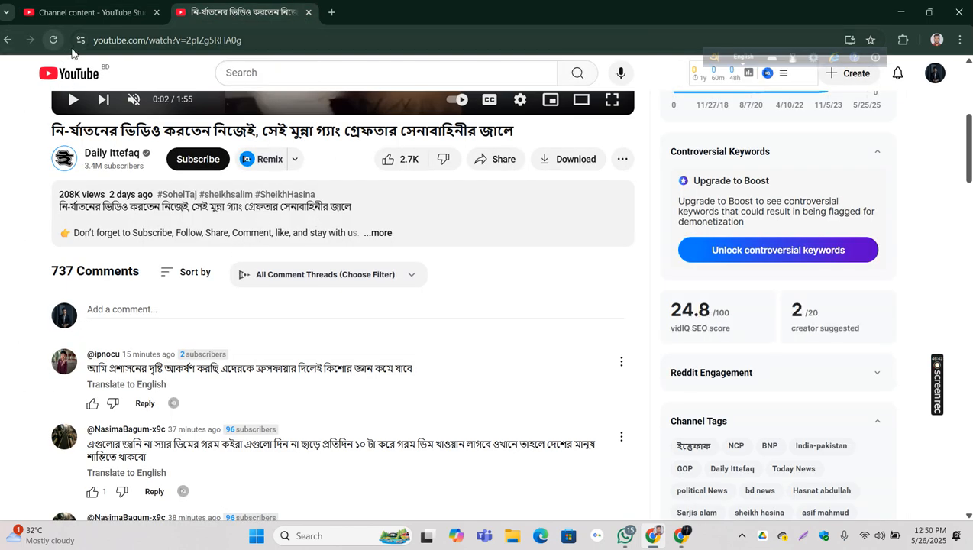
click(332, 13)
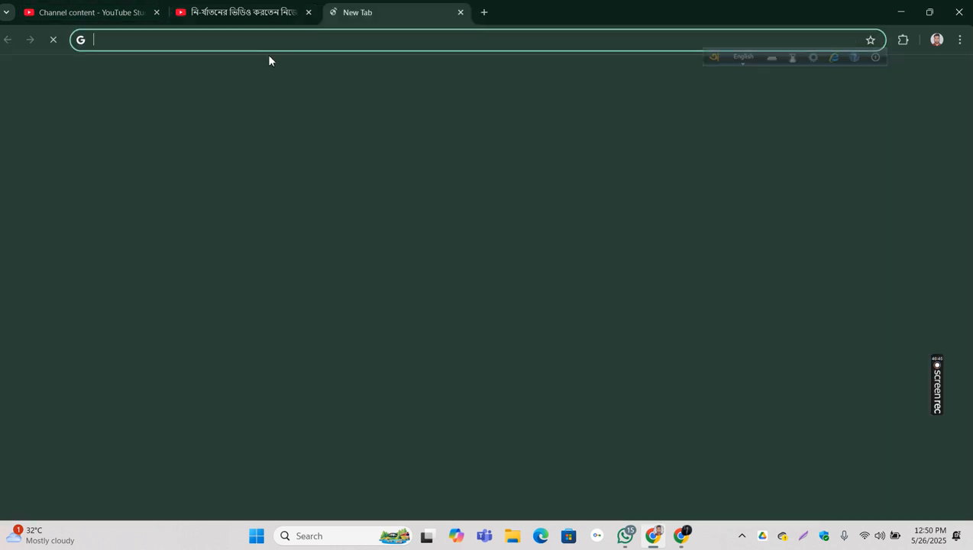
text(vi)
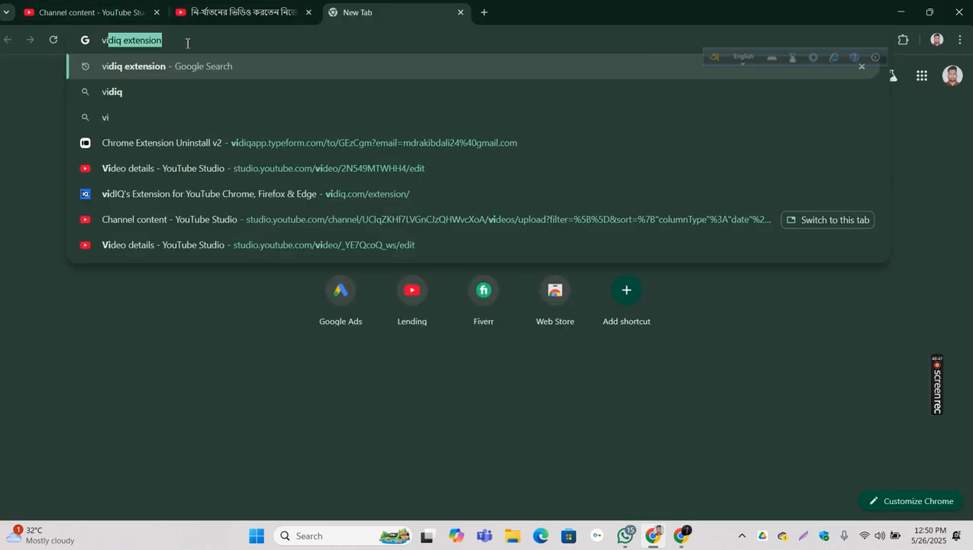
key(Return)
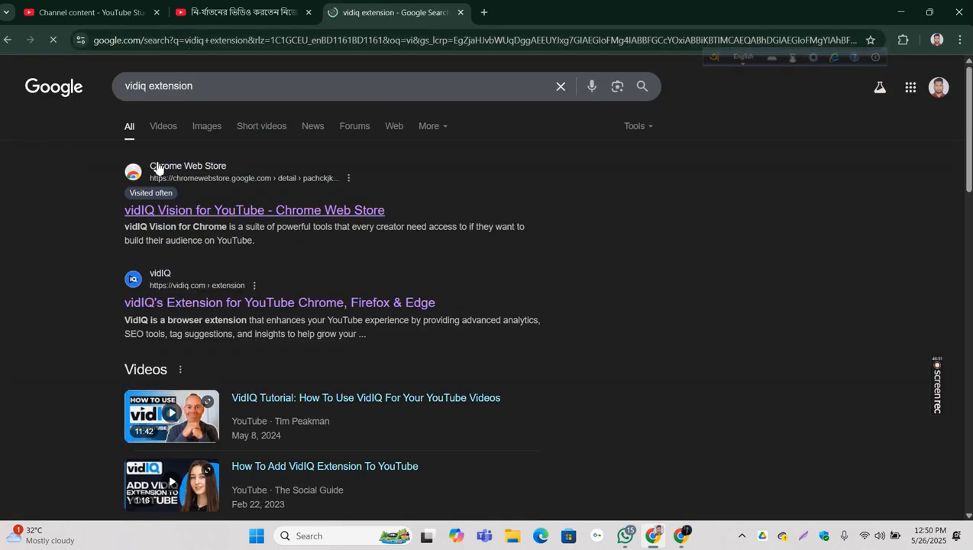
drag(122, 212, 651, 208)
click(652, 208)
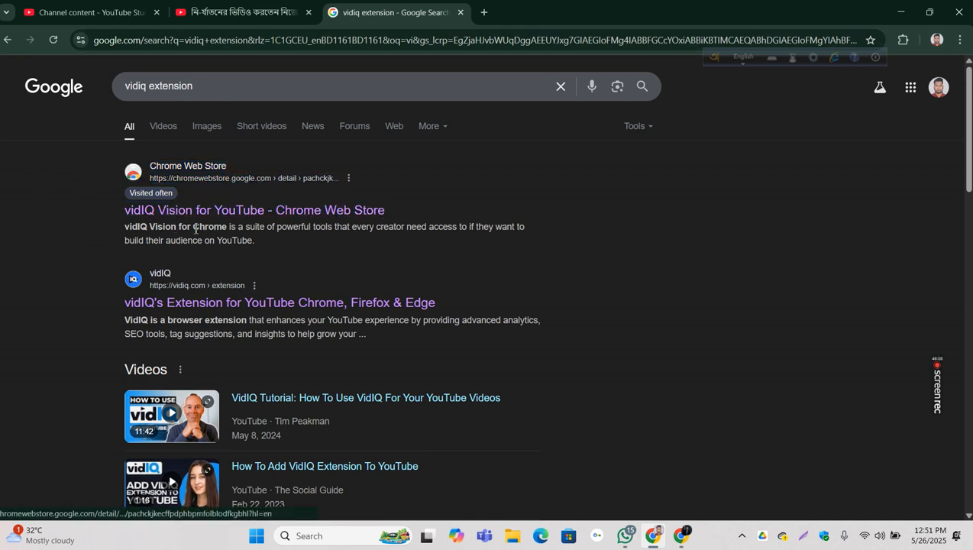
Step: Switch to the other Chrome window, search Google for "fiverr" in a new browser tab, and open the Fiverr website
click(682, 536)
click(484, 13)
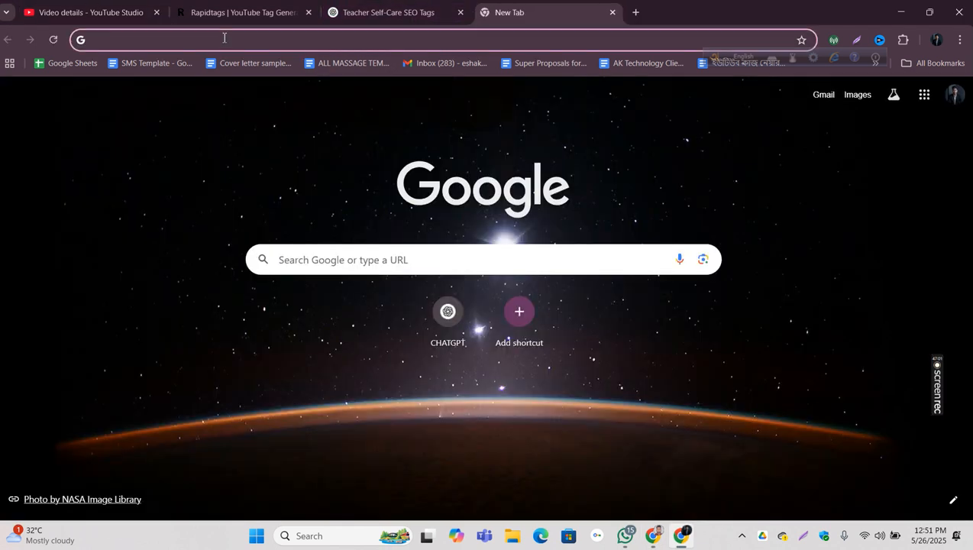
text(fiverr)
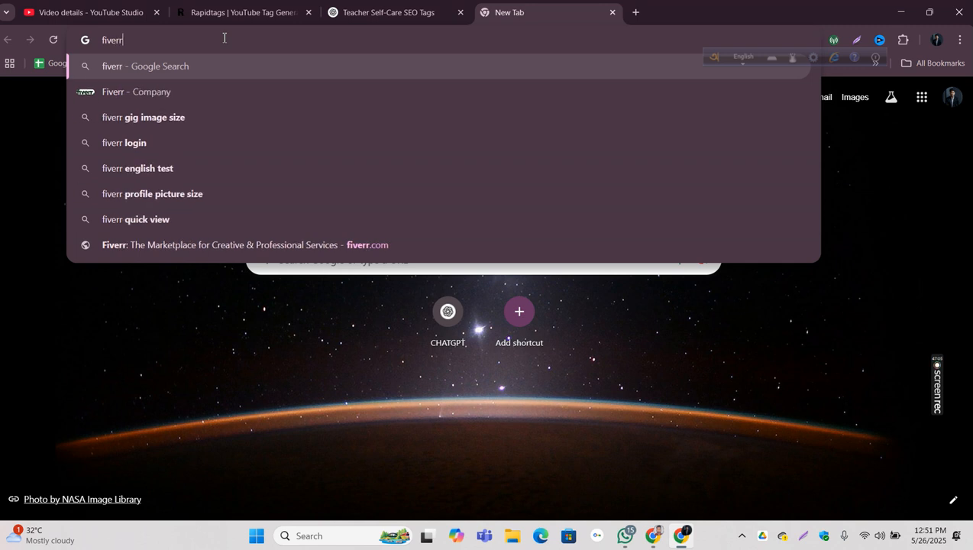
key(Return)
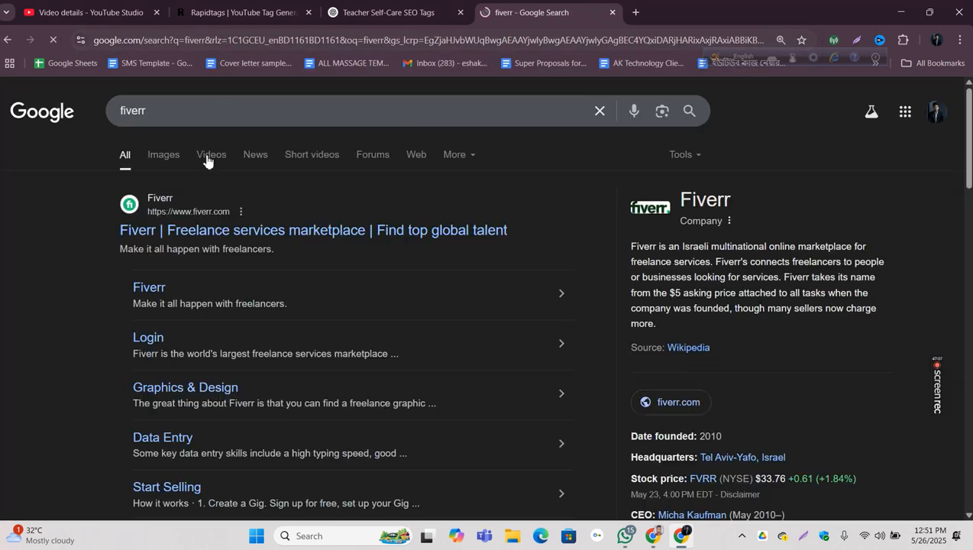
click(225, 231)
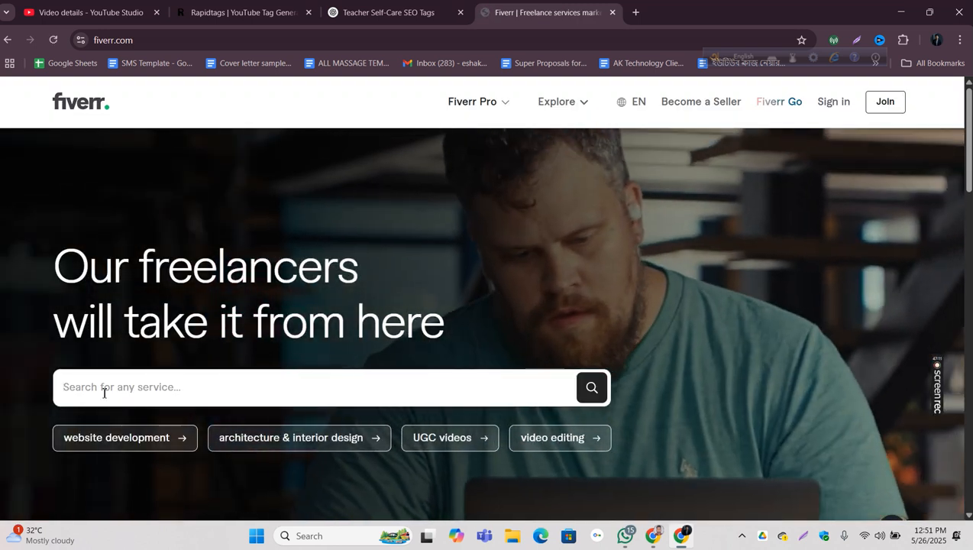
Step: Enter "youtube" as the search term in Fiverr's service search
text(yout)
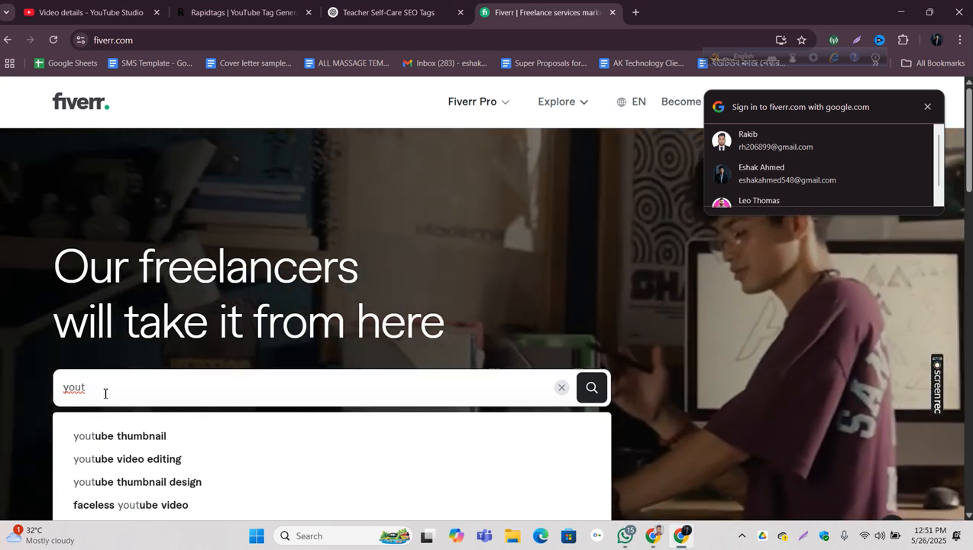
text(ube)
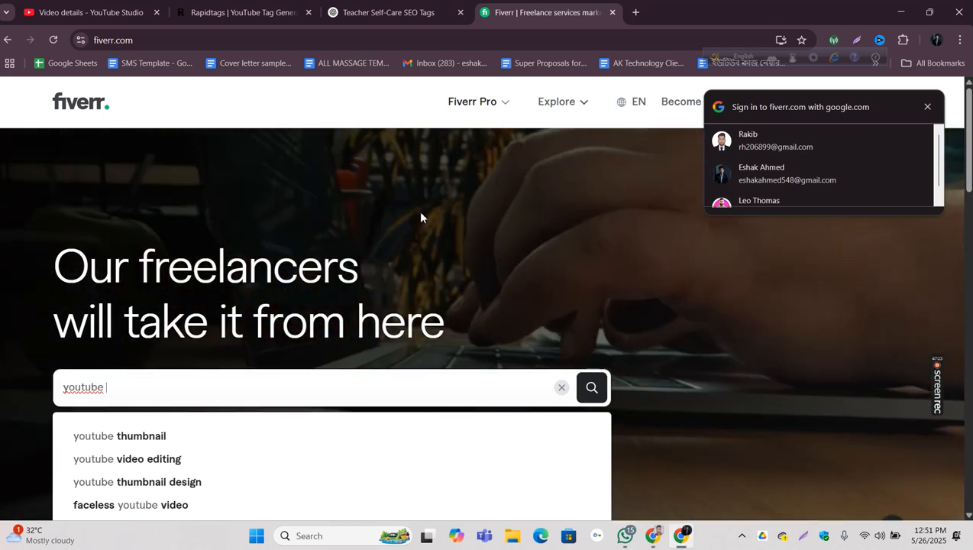
Step: Bring up the ChatGPT conversation "Teacher Self-Care SEO Tags" and minimize this Chrome window to return to the vidIQ search results
click(428, 10)
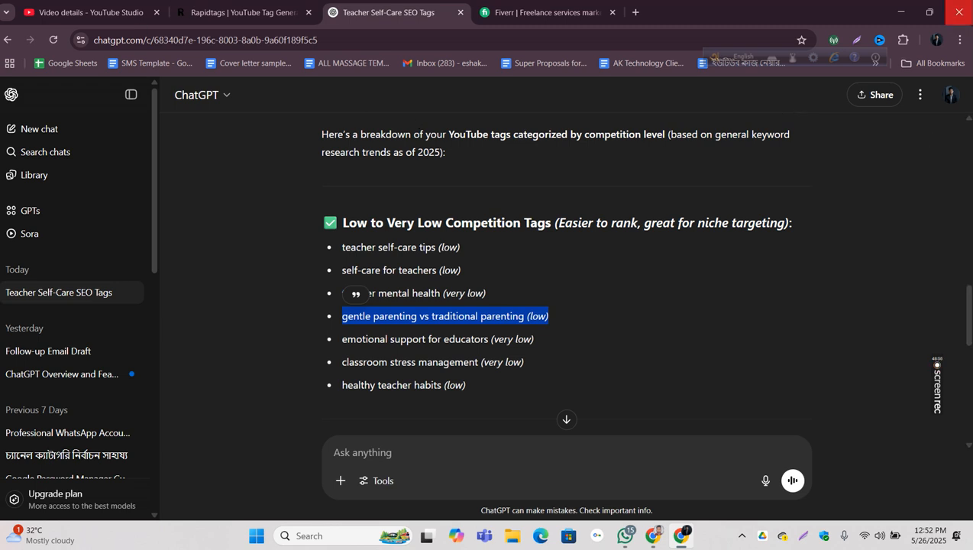
click(920, 10)
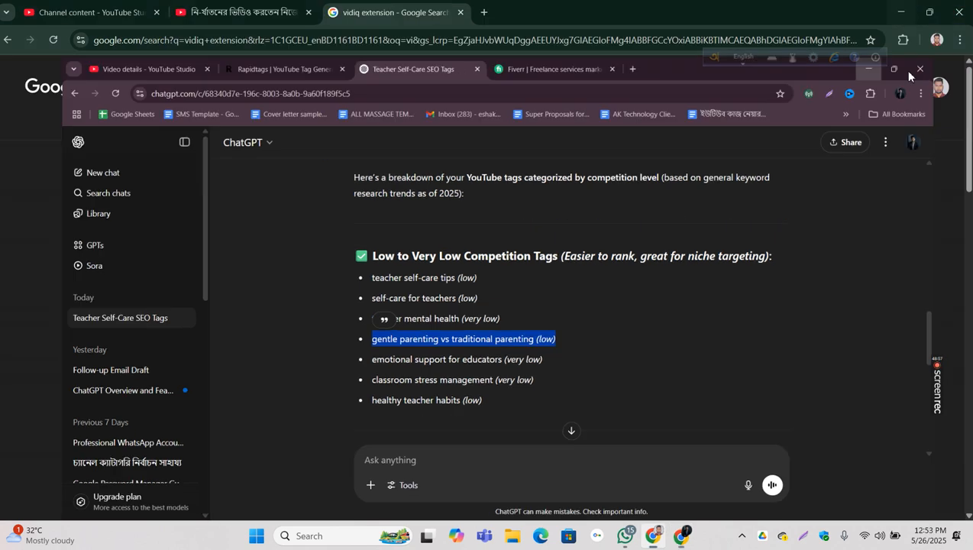